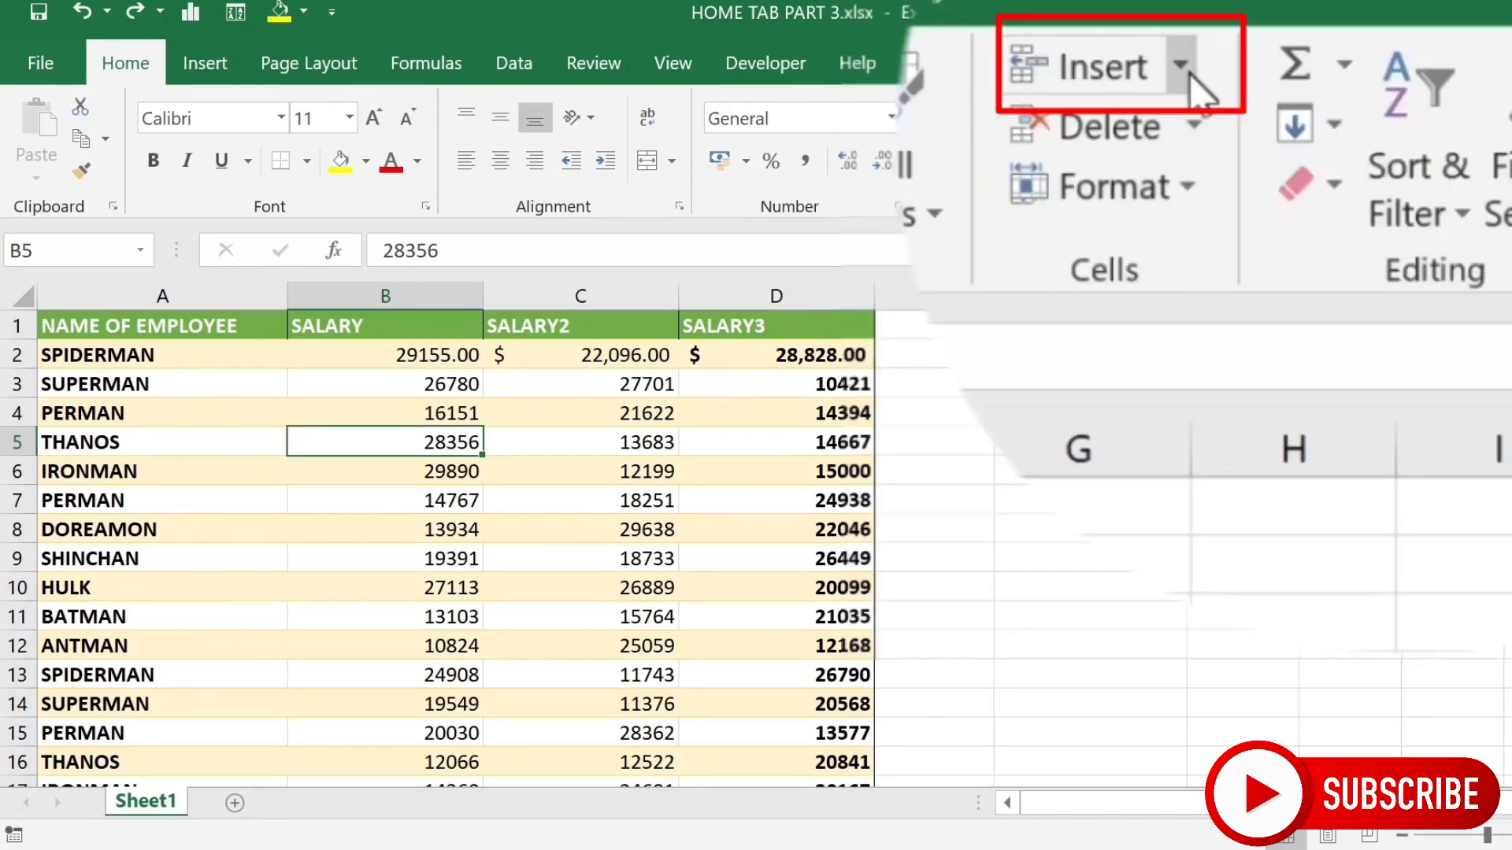
# - Show the Insert dropdown options: Insert Cells, Sheet Rows, Sheet Columns and Sheet
pyautogui.click(1191, 77)
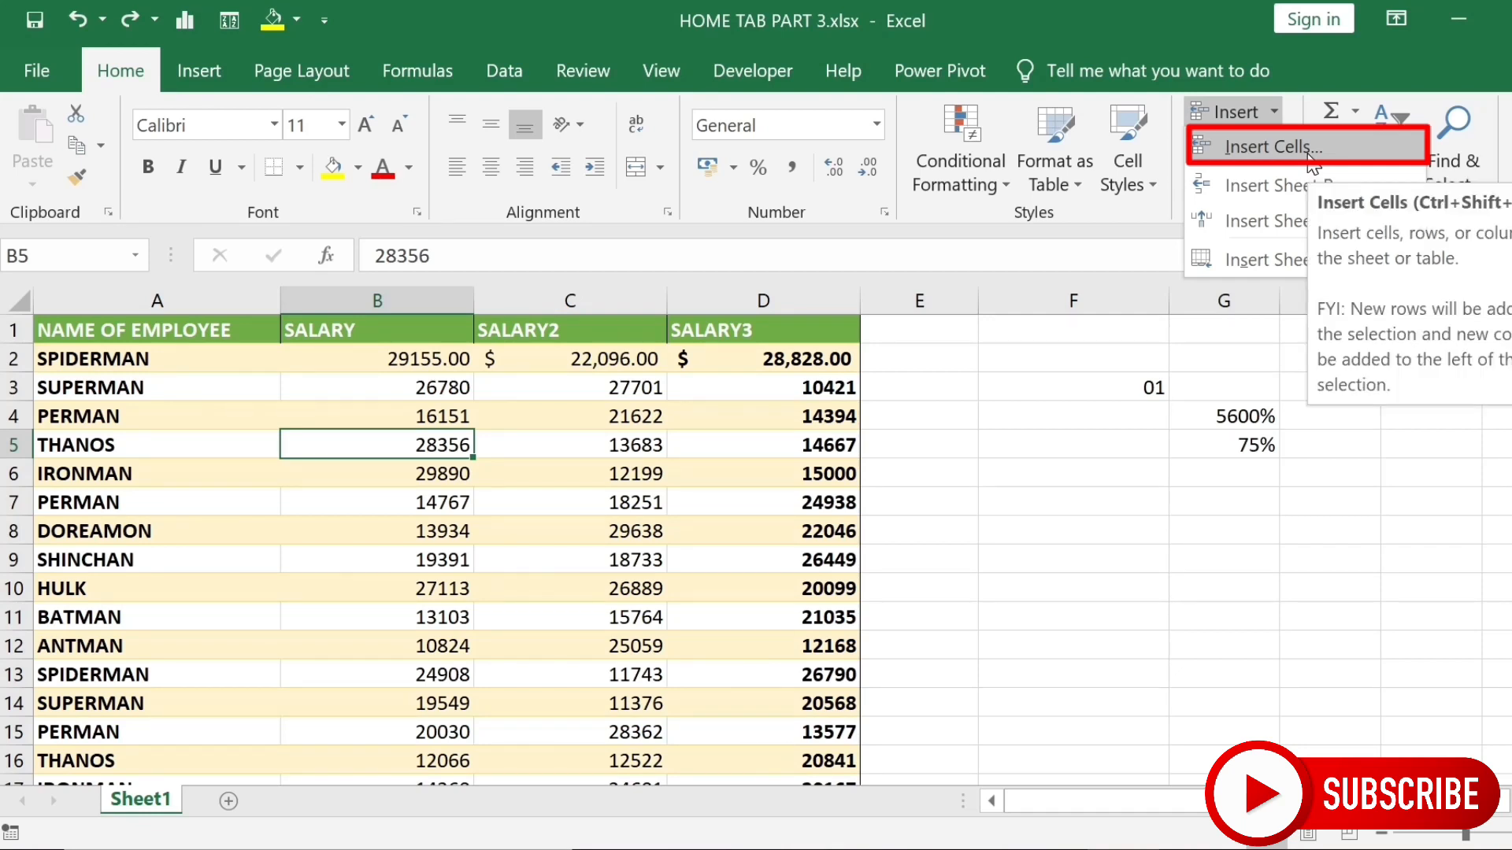
# - Insert a blank cell at B5, shifting THANOS's values to the right
pyautogui.click(435, 441)
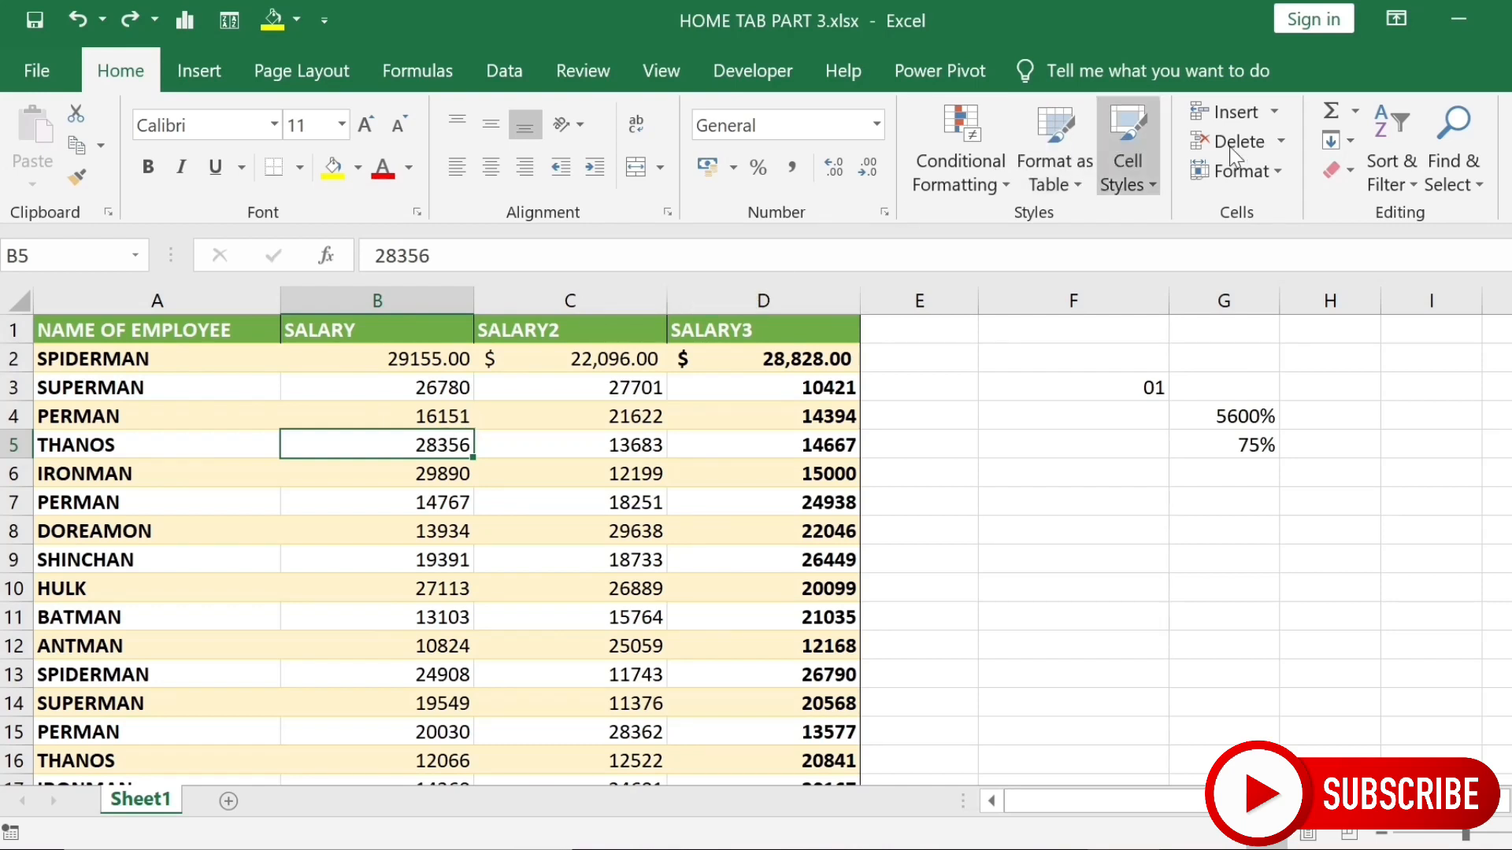
pyautogui.click(1279, 116)
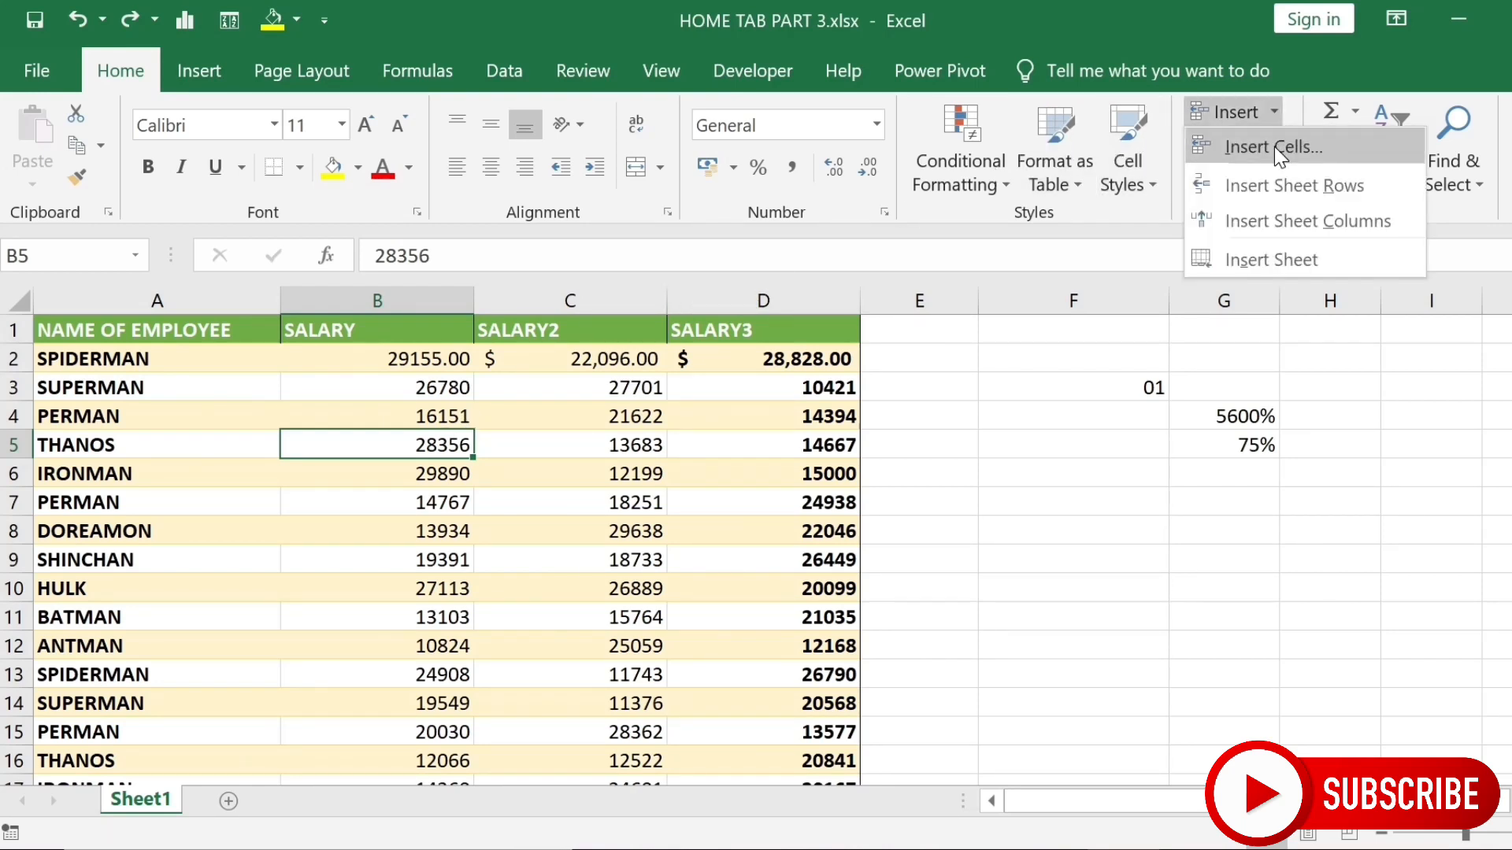
pyautogui.click(1273, 146)
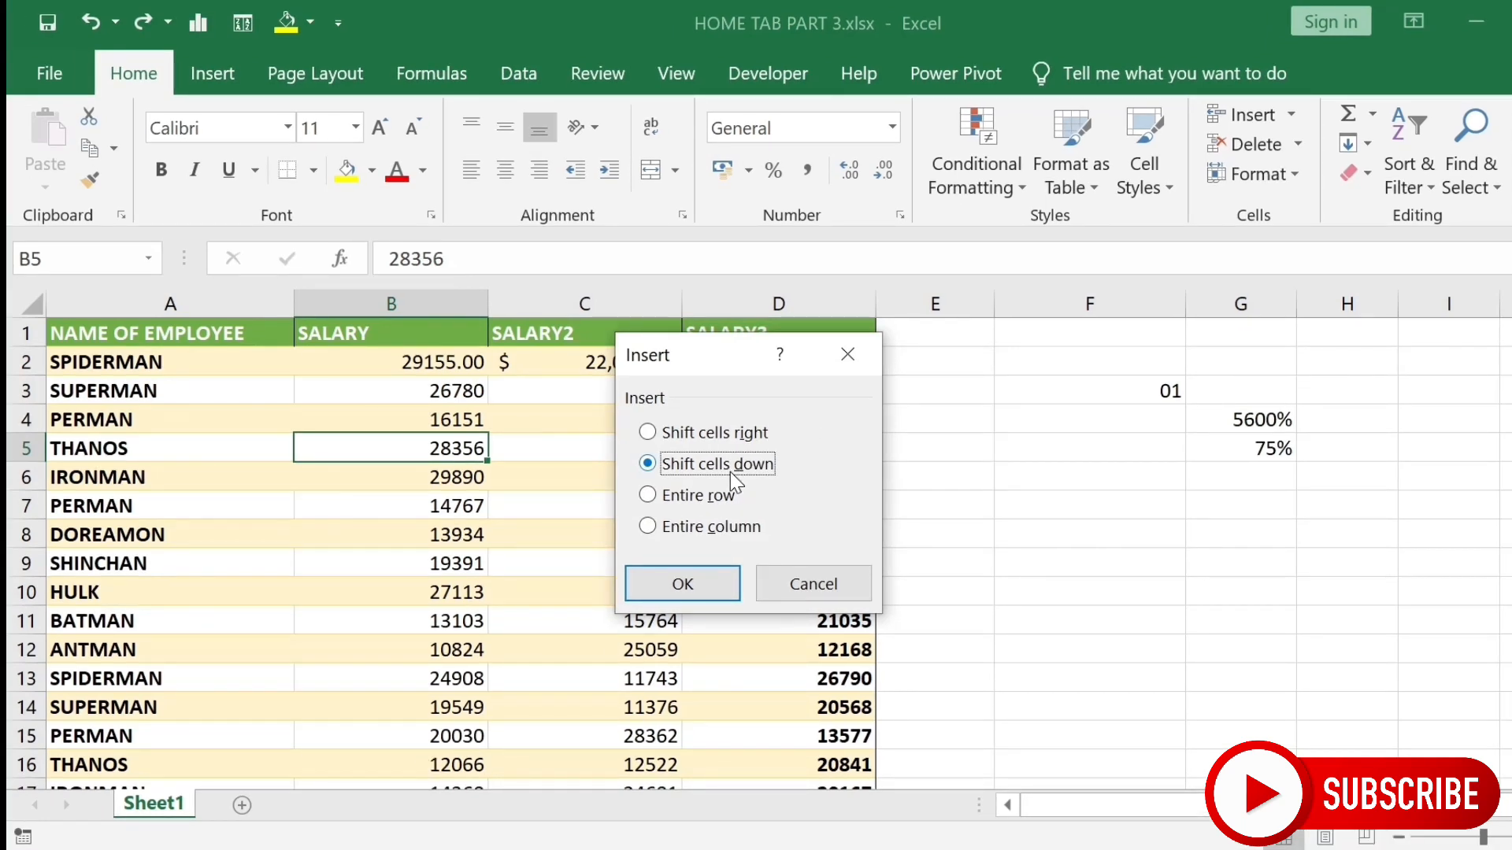
pyautogui.click(701, 437)
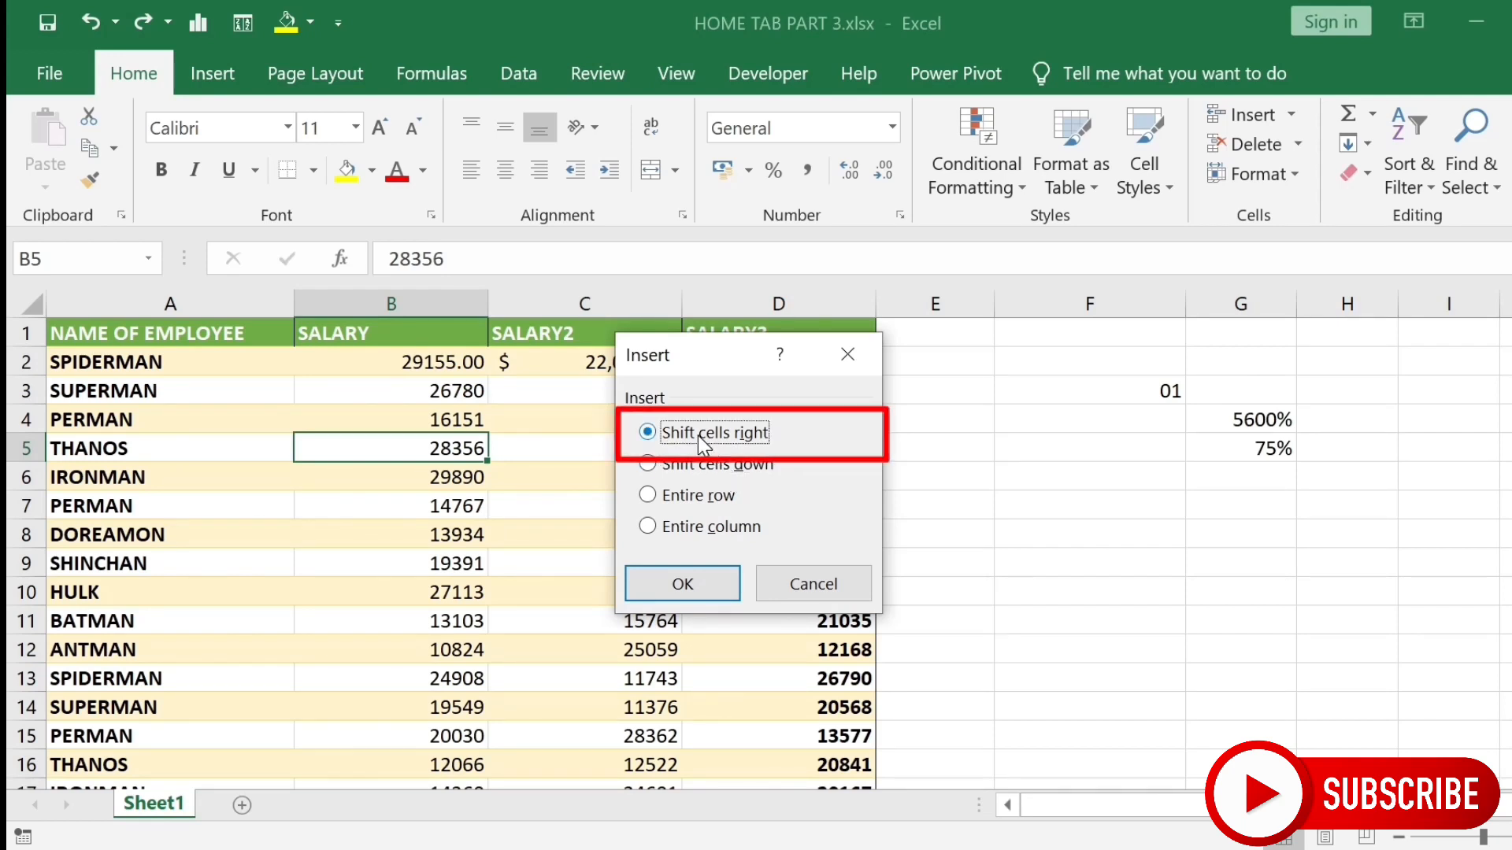
pyautogui.click(698, 580)
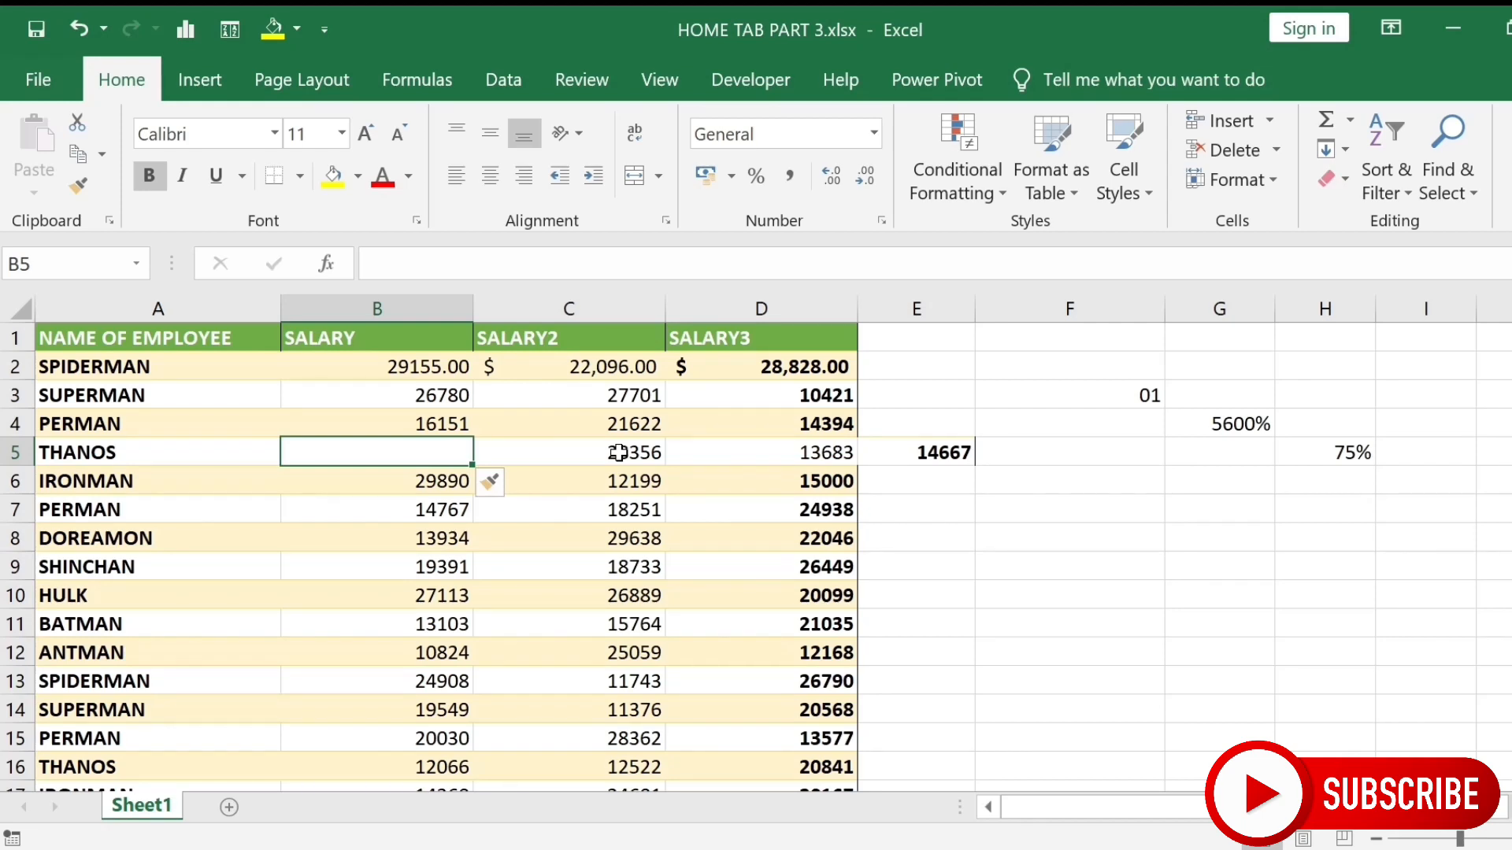
# - Insert a blank cell at C5, shifting 28356 and the values below down
pyautogui.click(617, 452)
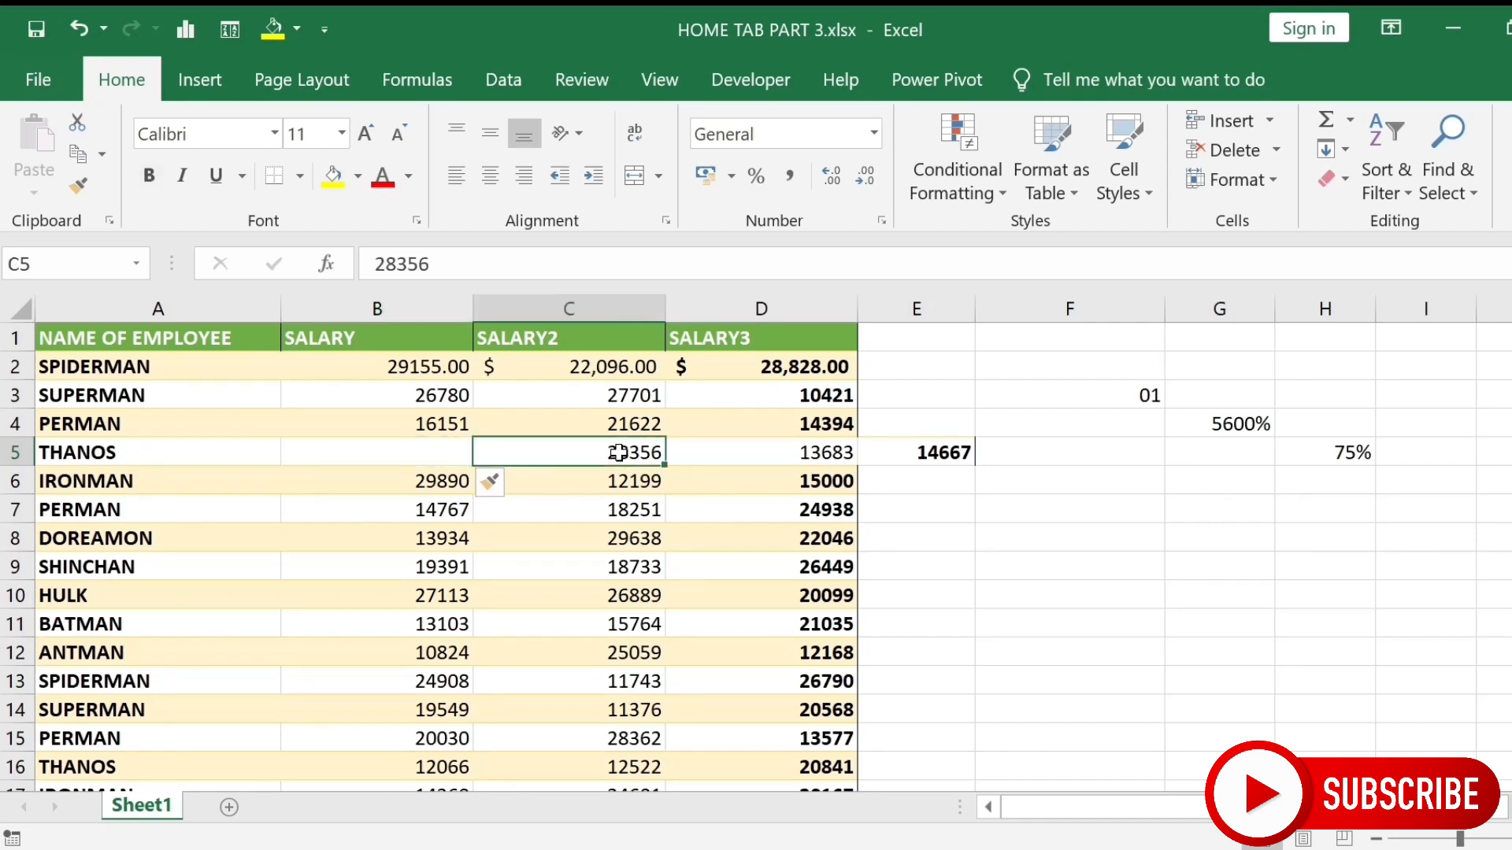
pyautogui.click(1267, 122)
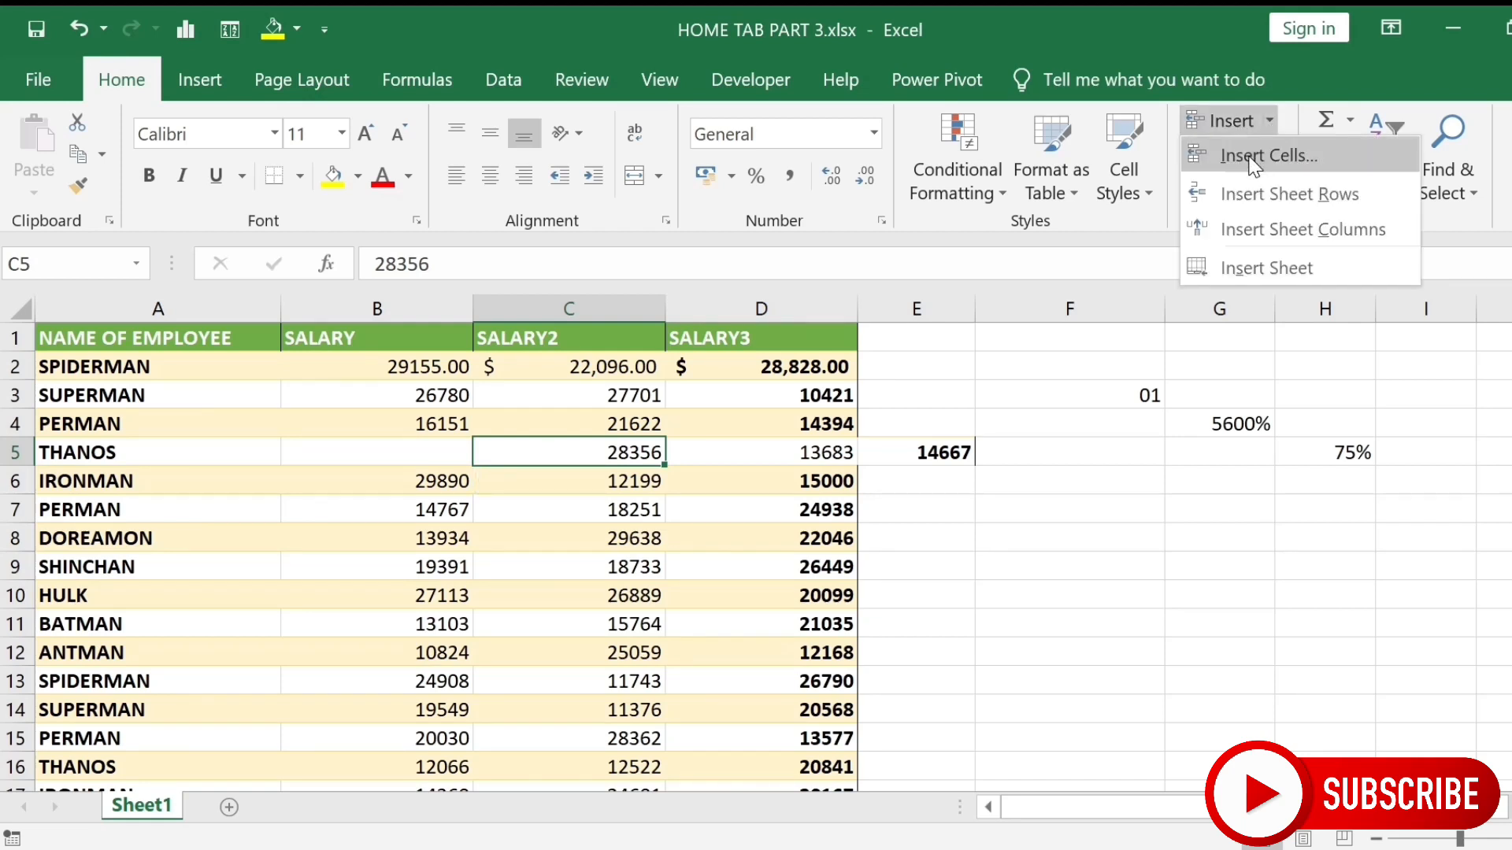
pyautogui.click(1253, 162)
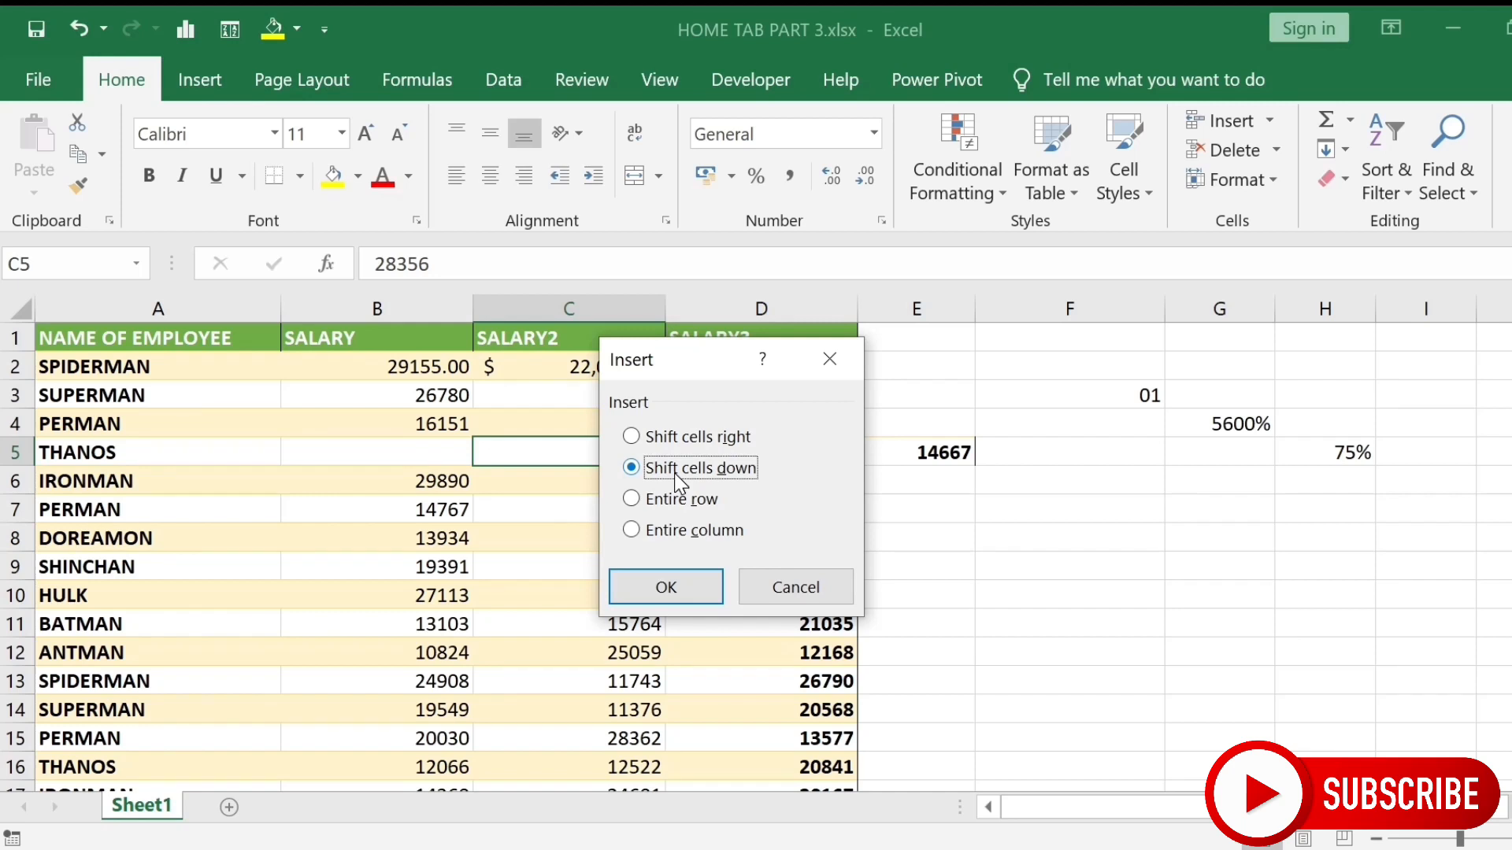
pyautogui.click(663, 594)
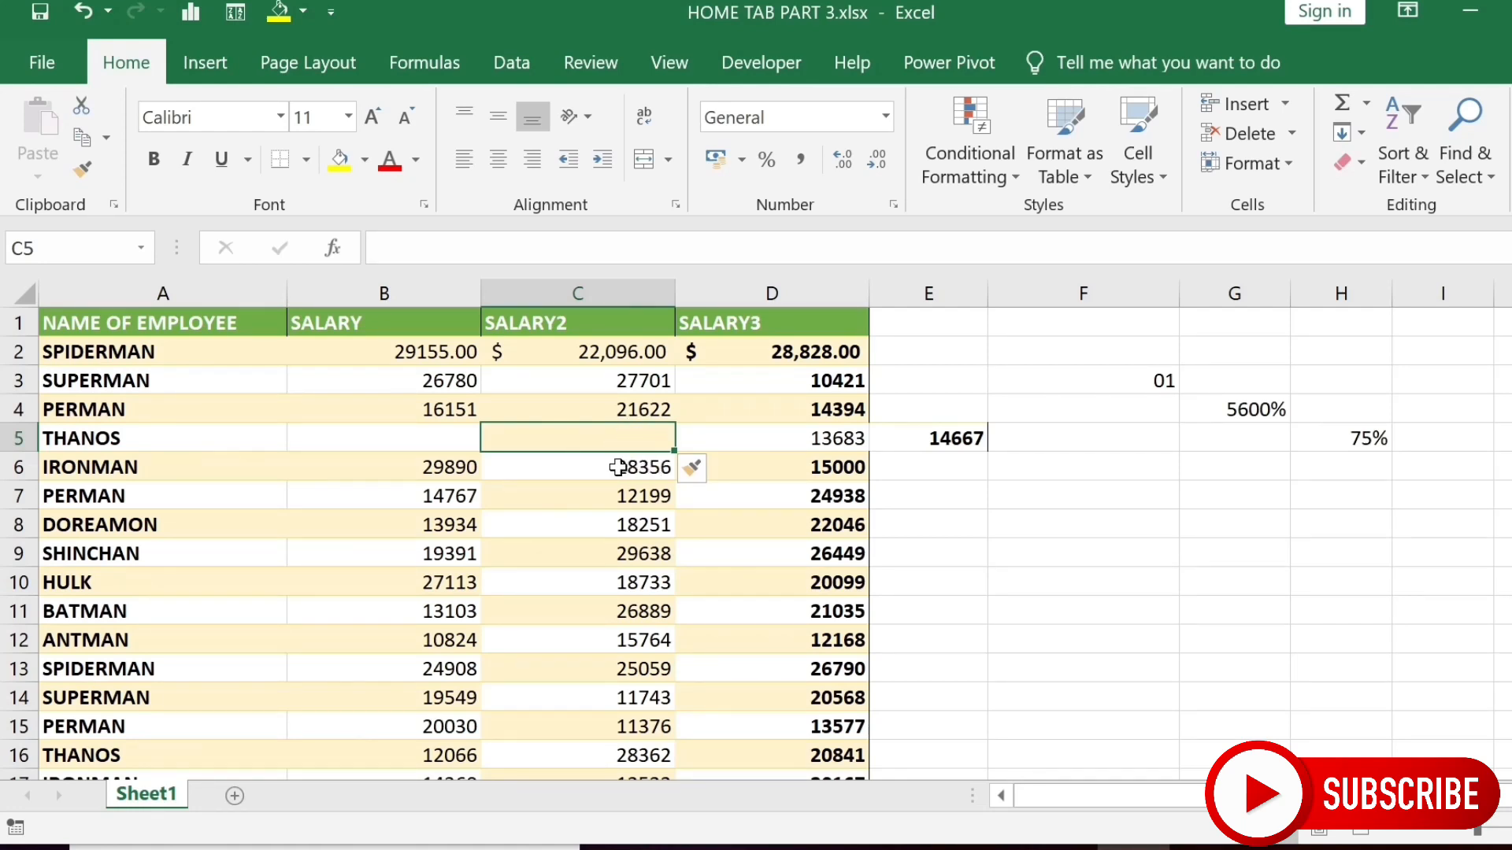
# - Insert an entire blank row above IRONMAN from cell C6
pyautogui.click(618, 467)
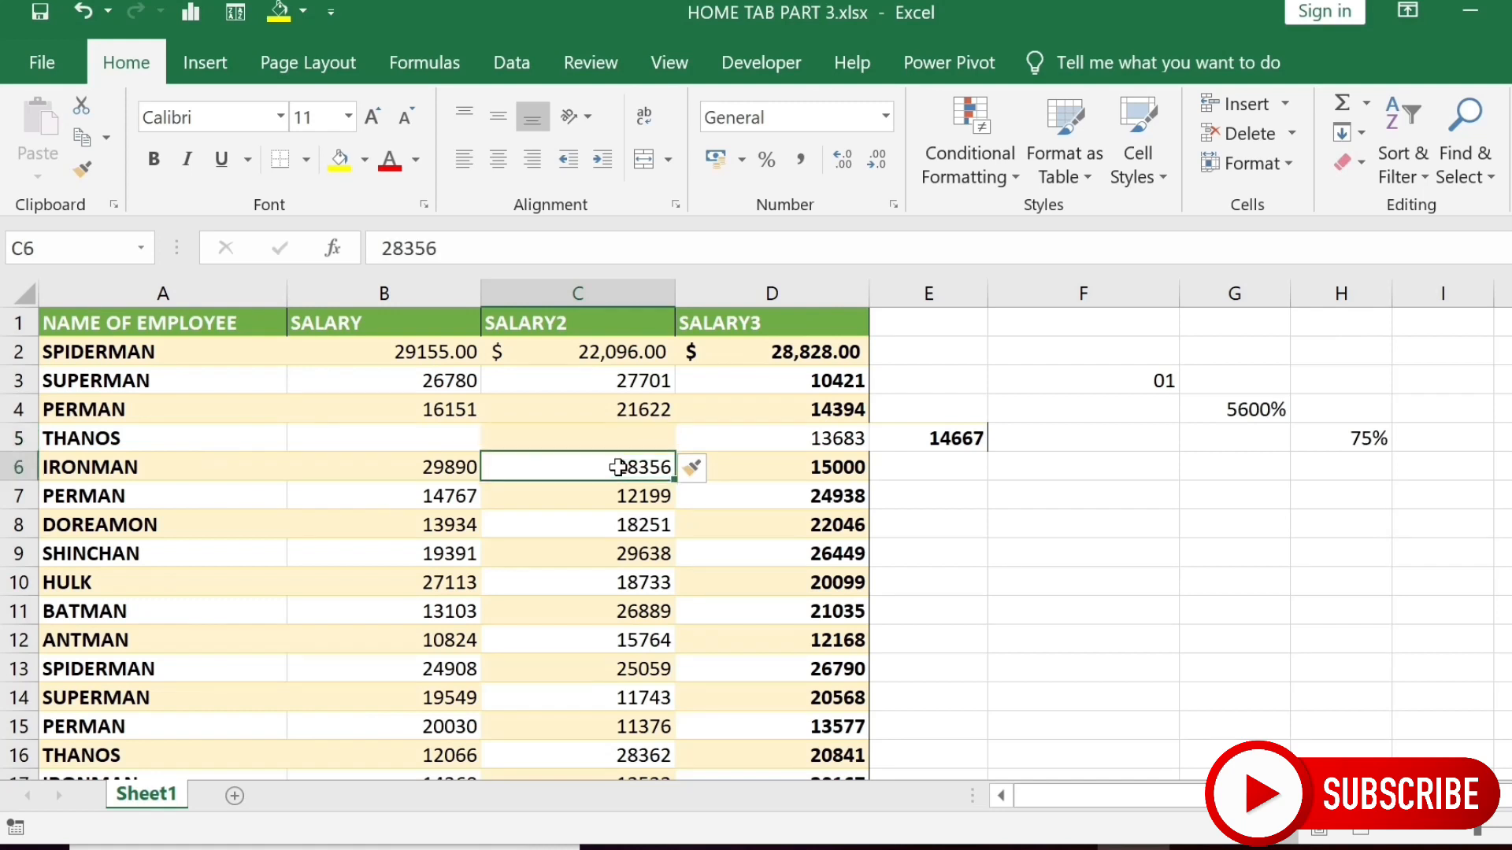
pyautogui.click(1284, 99)
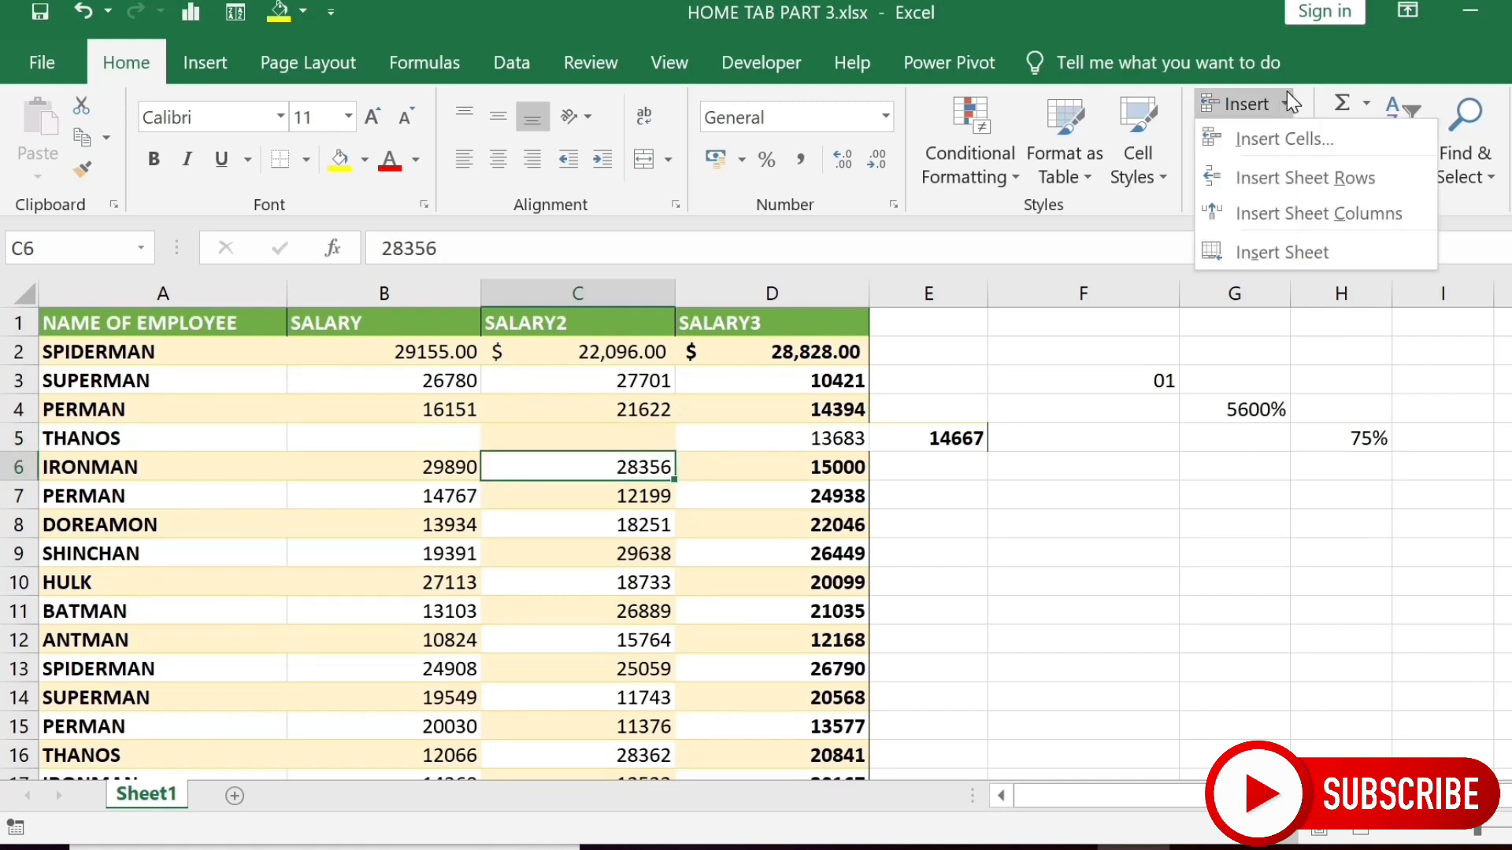
pyautogui.click(1261, 142)
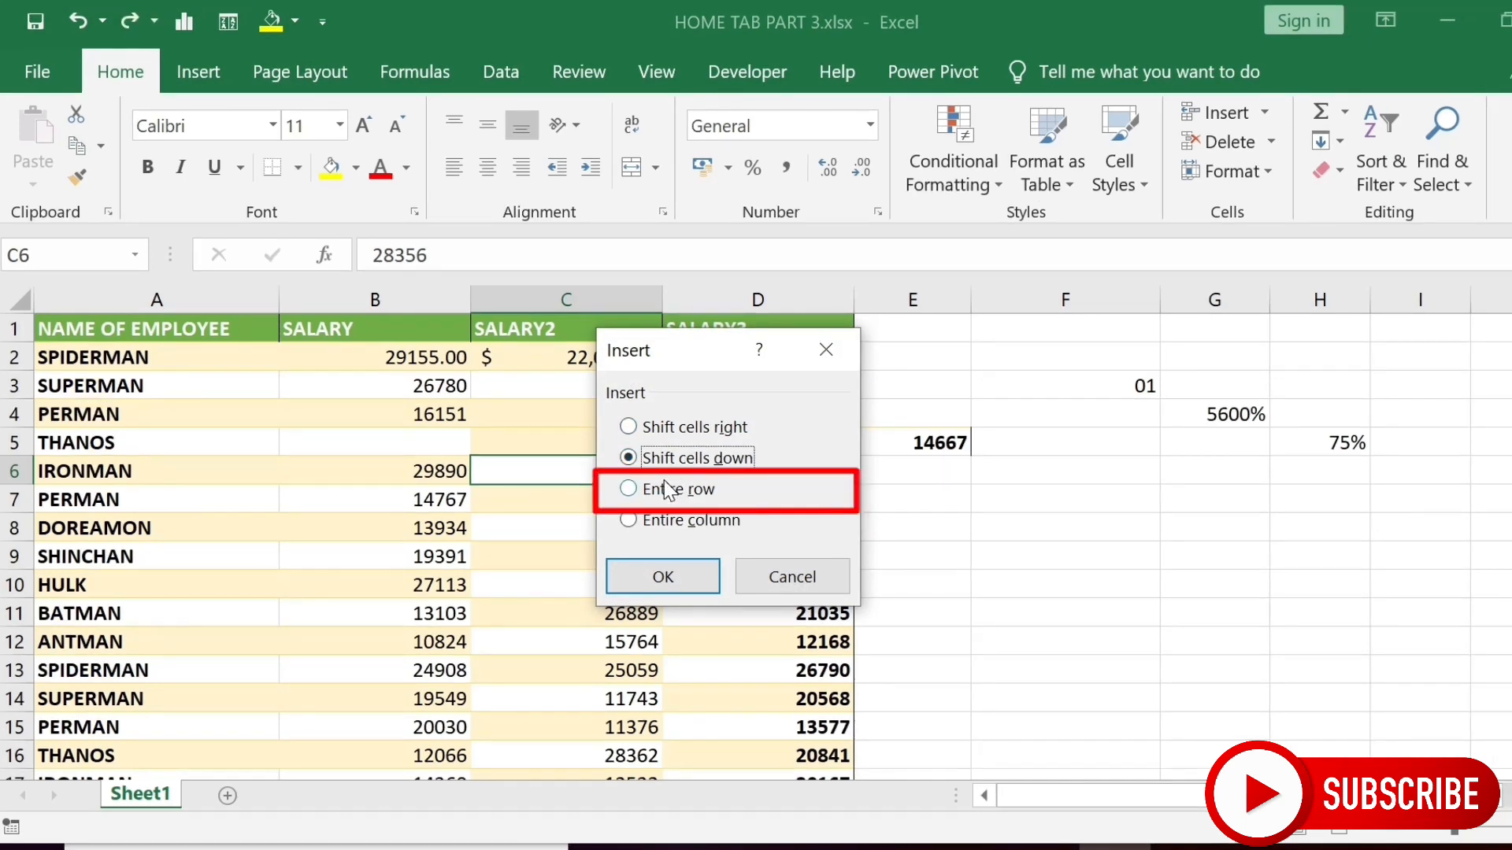
pyautogui.click(668, 490)
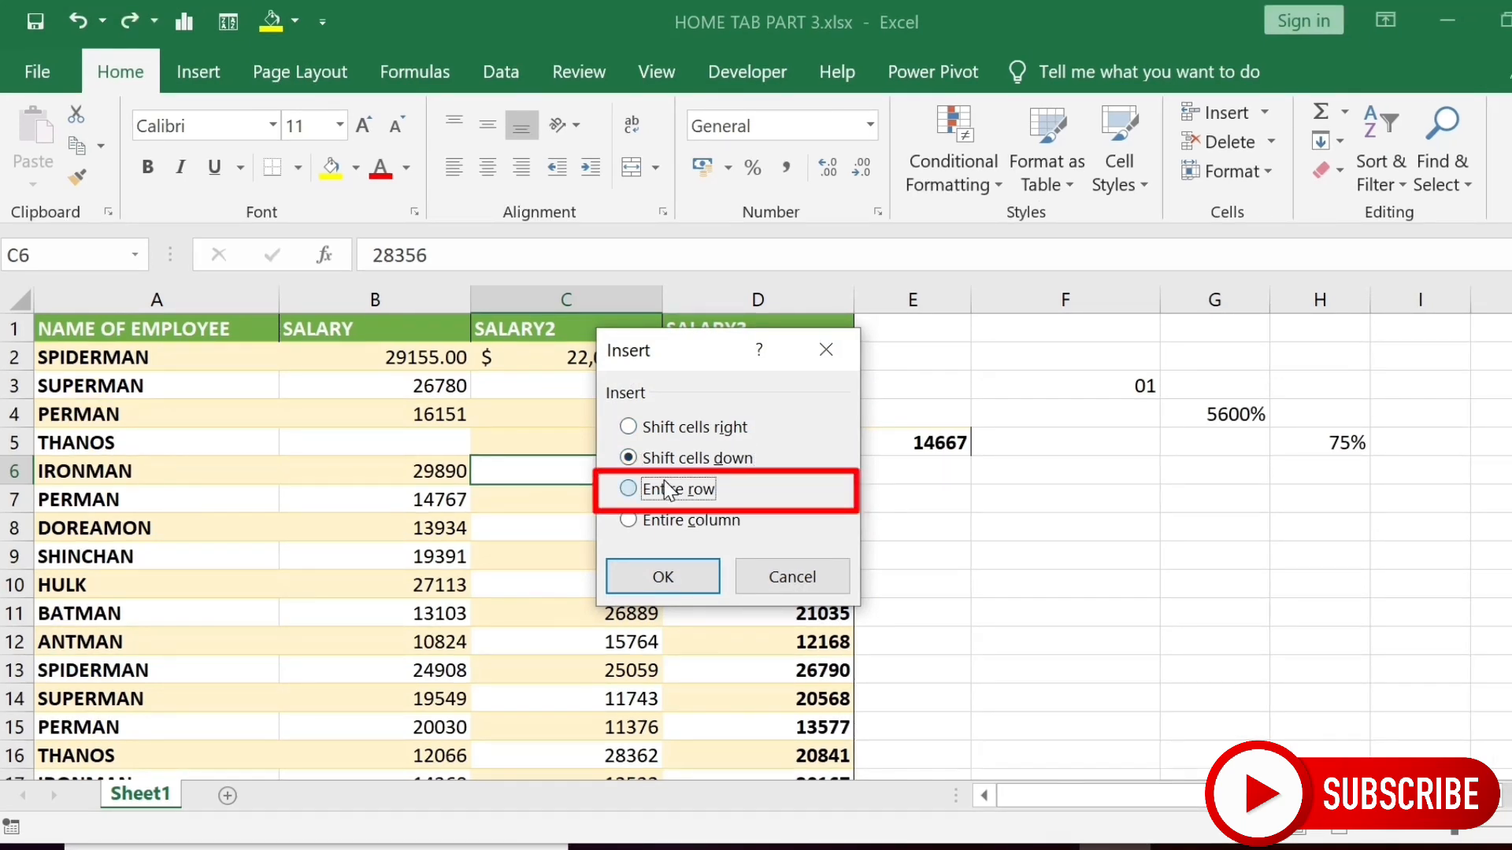
pyautogui.click(682, 577)
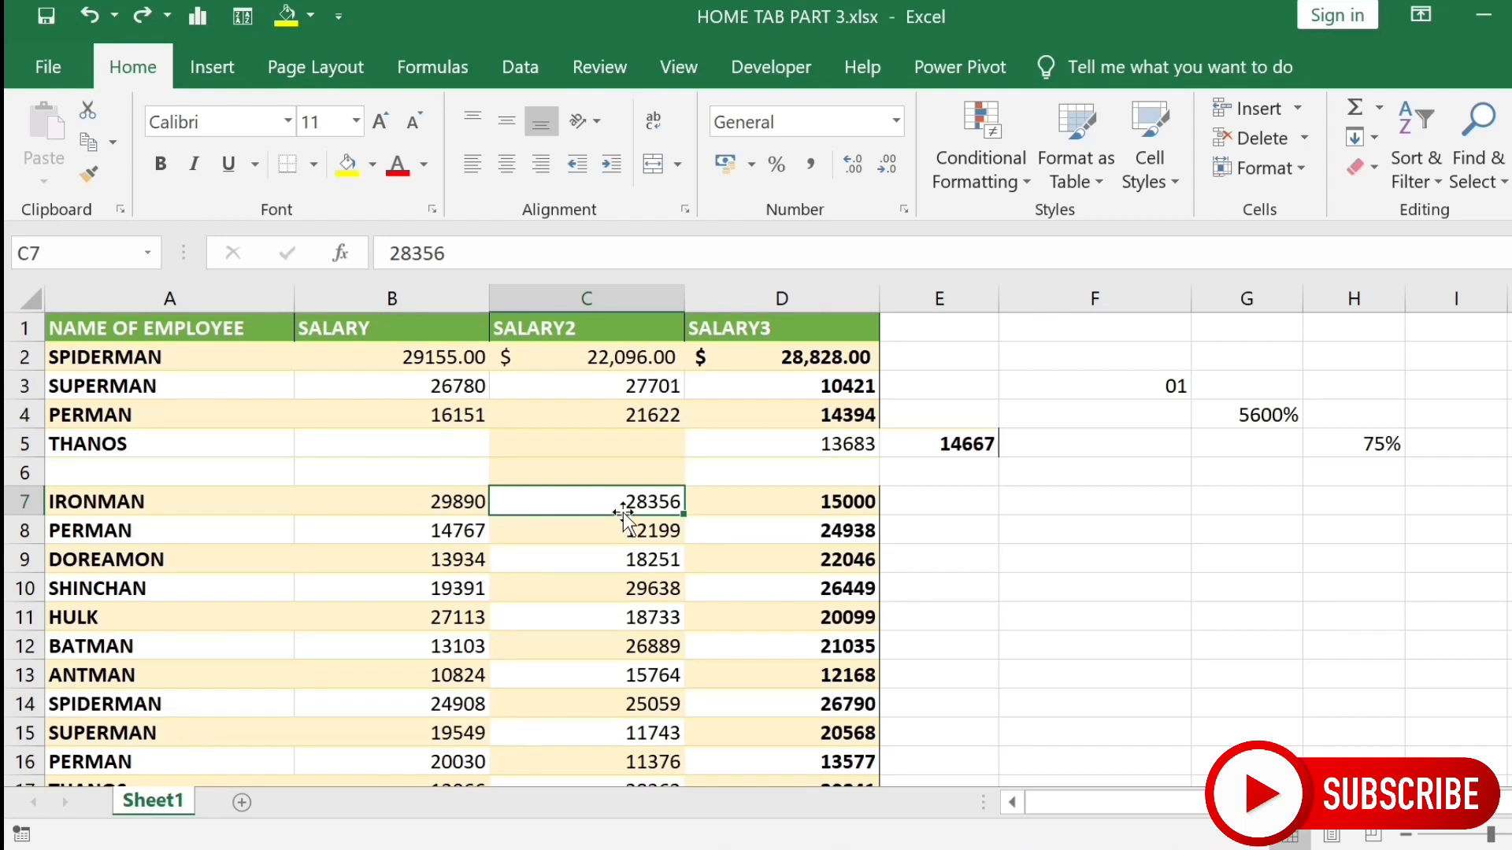
# - Insert an entire blank column before SALARY2, then move the selection up to C3
pyautogui.click(1297, 108)
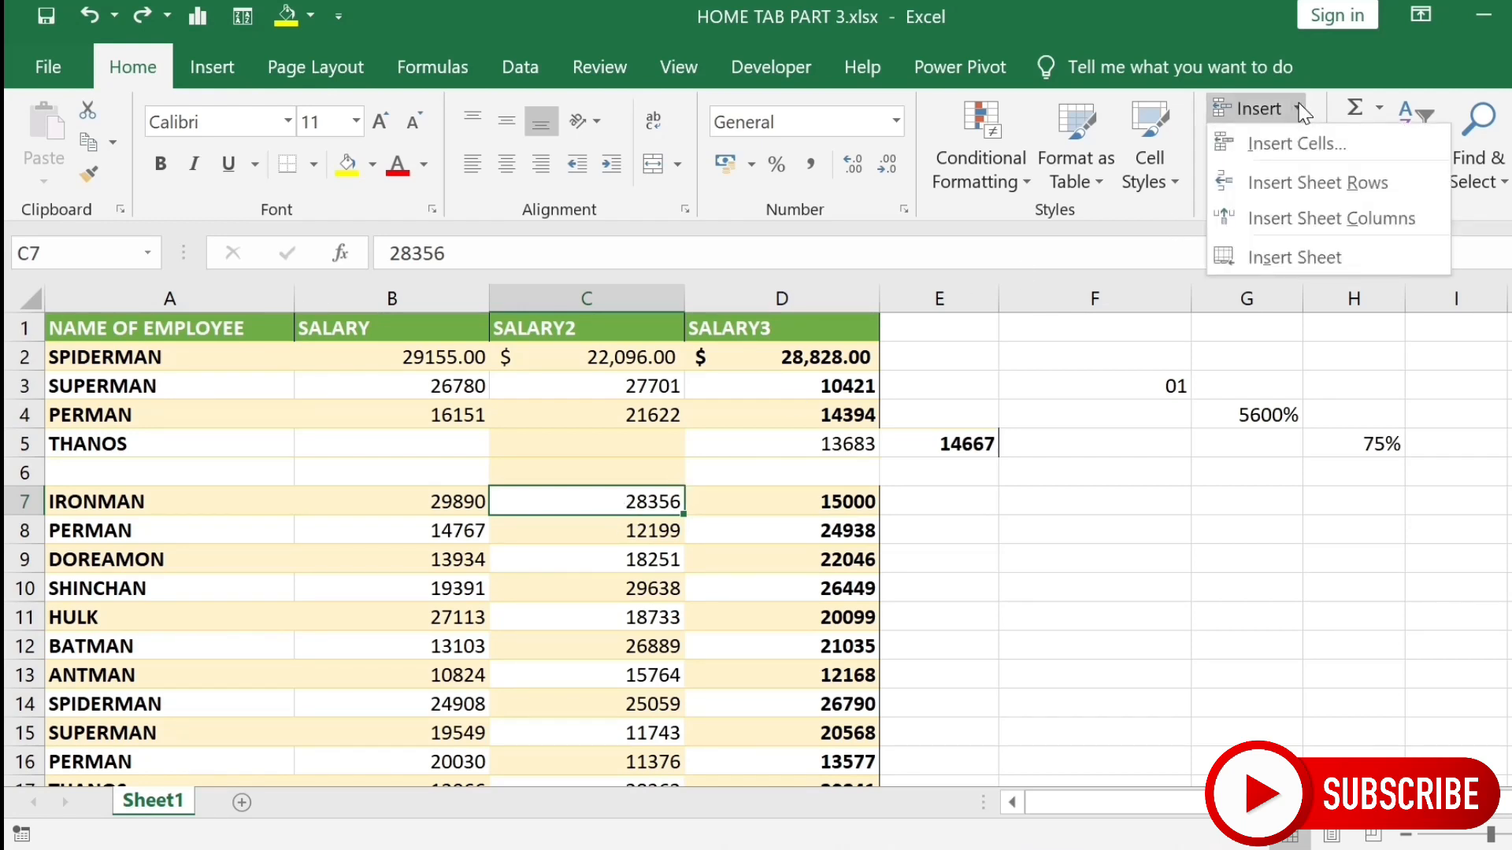
pyautogui.click(1307, 149)
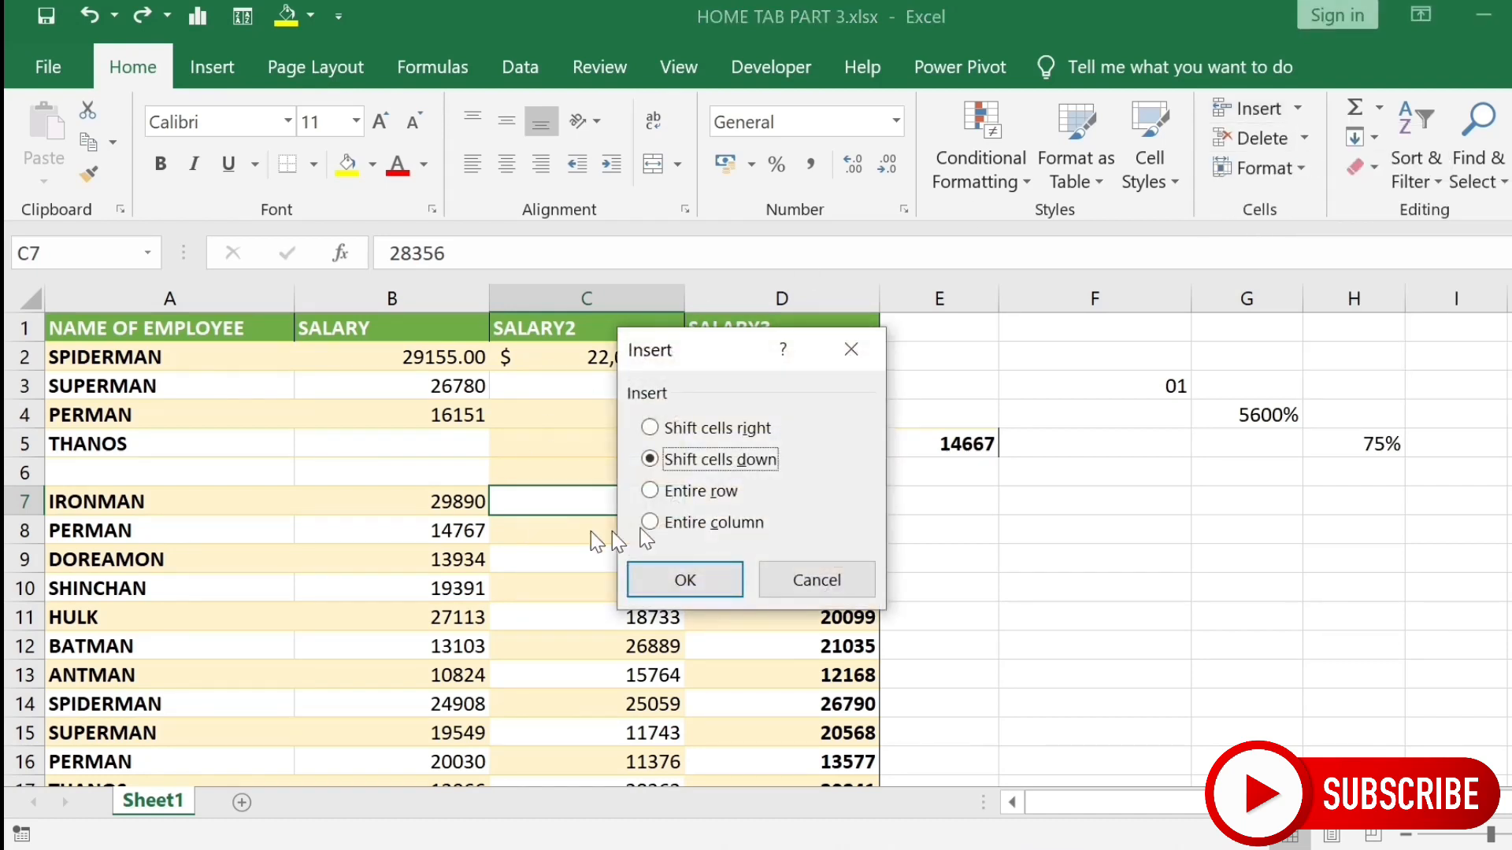
pyautogui.click(683, 526)
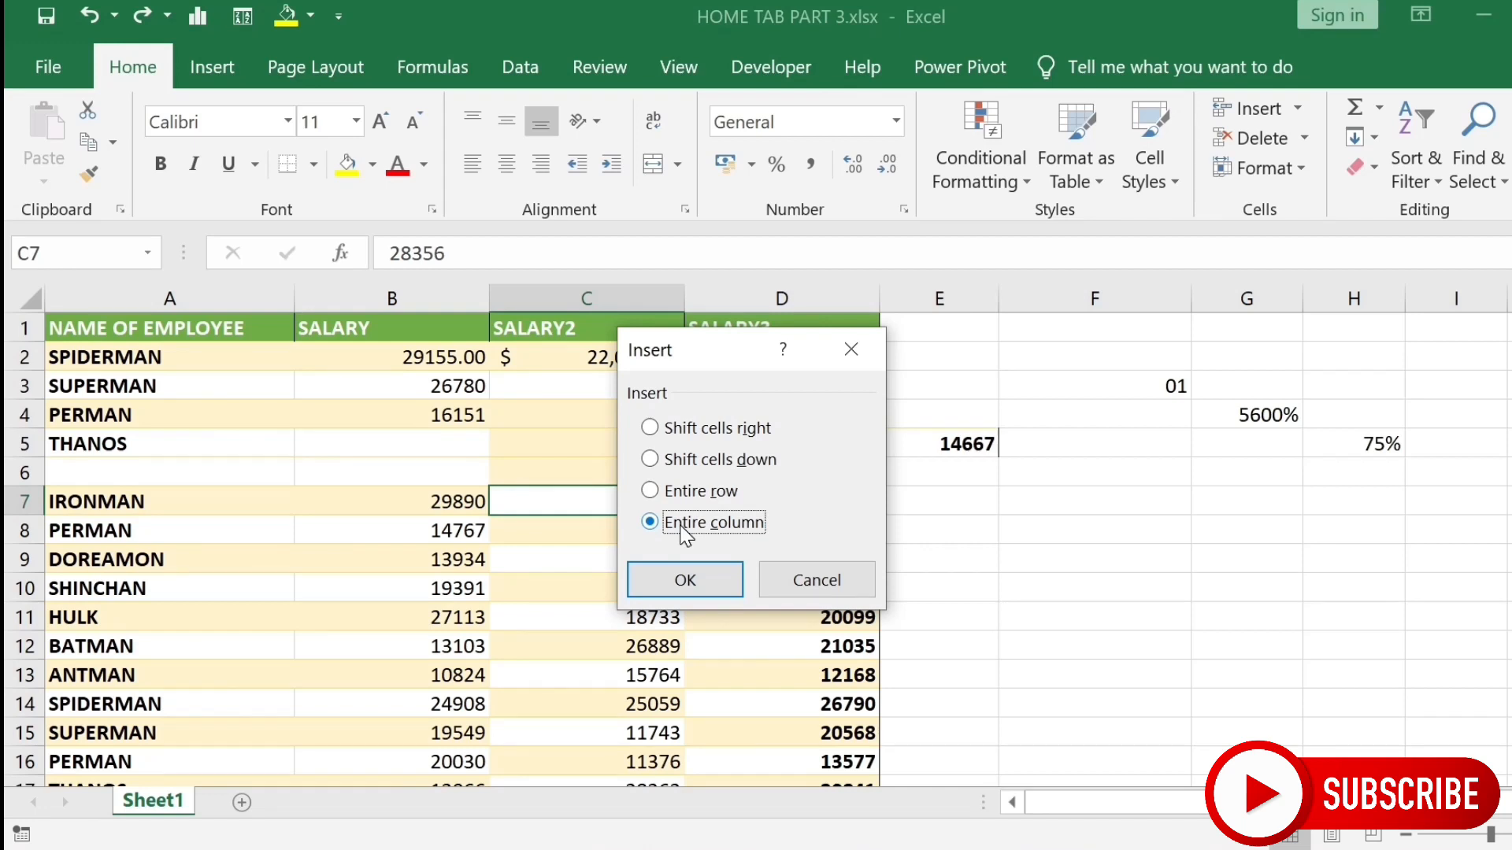
pyautogui.click(686, 582)
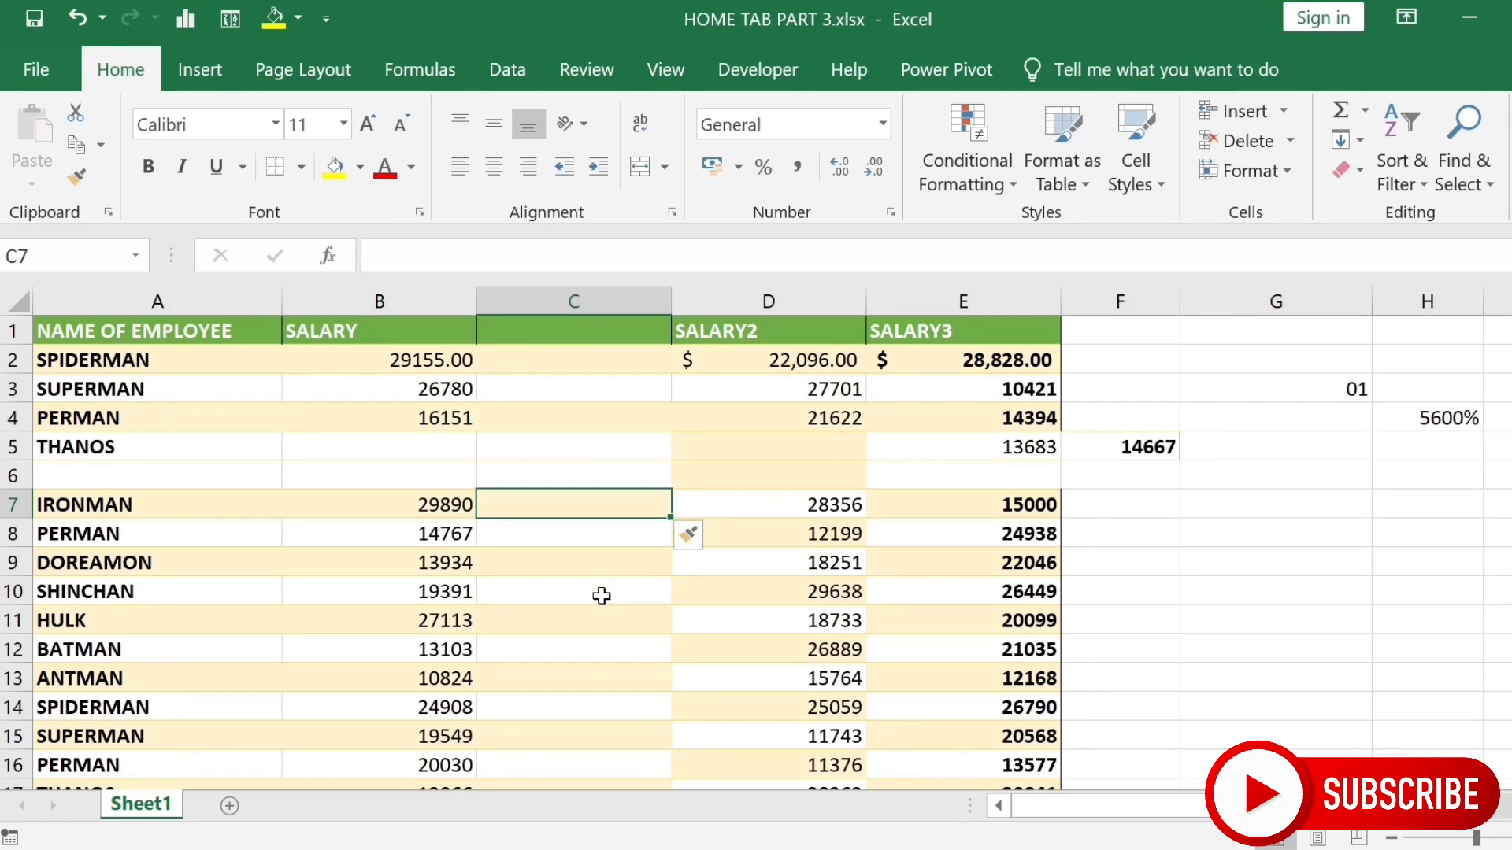
pyautogui.press('Up')
pyautogui.press('Up')
pyautogui.press('Up')
pyautogui.press('Up')
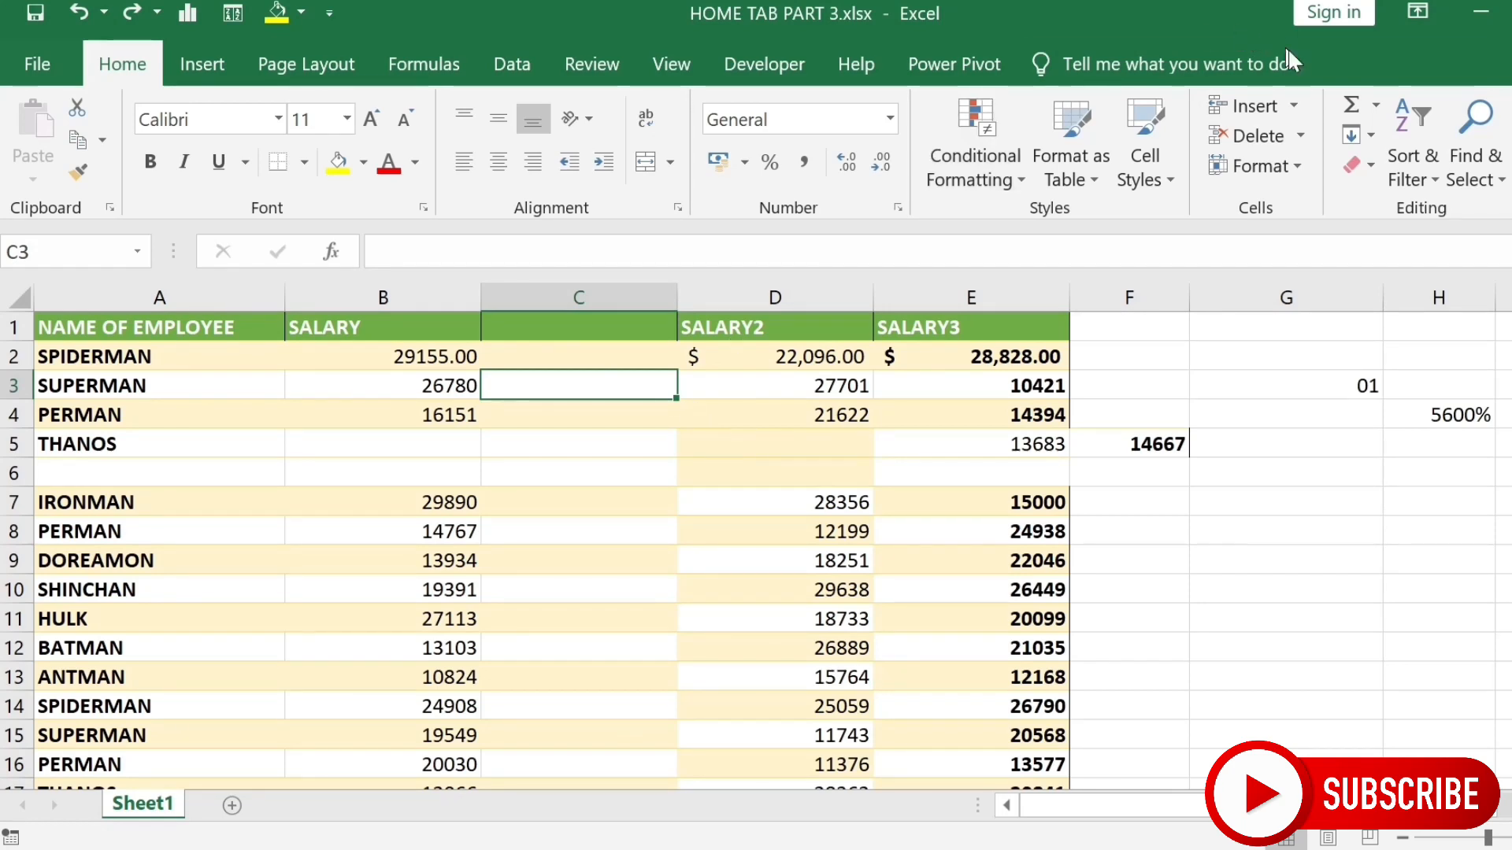
# - Insert a sheet row above SUPERMAN, a sheet column before SALARY2, and a new worksheet
pyautogui.click(1292, 108)
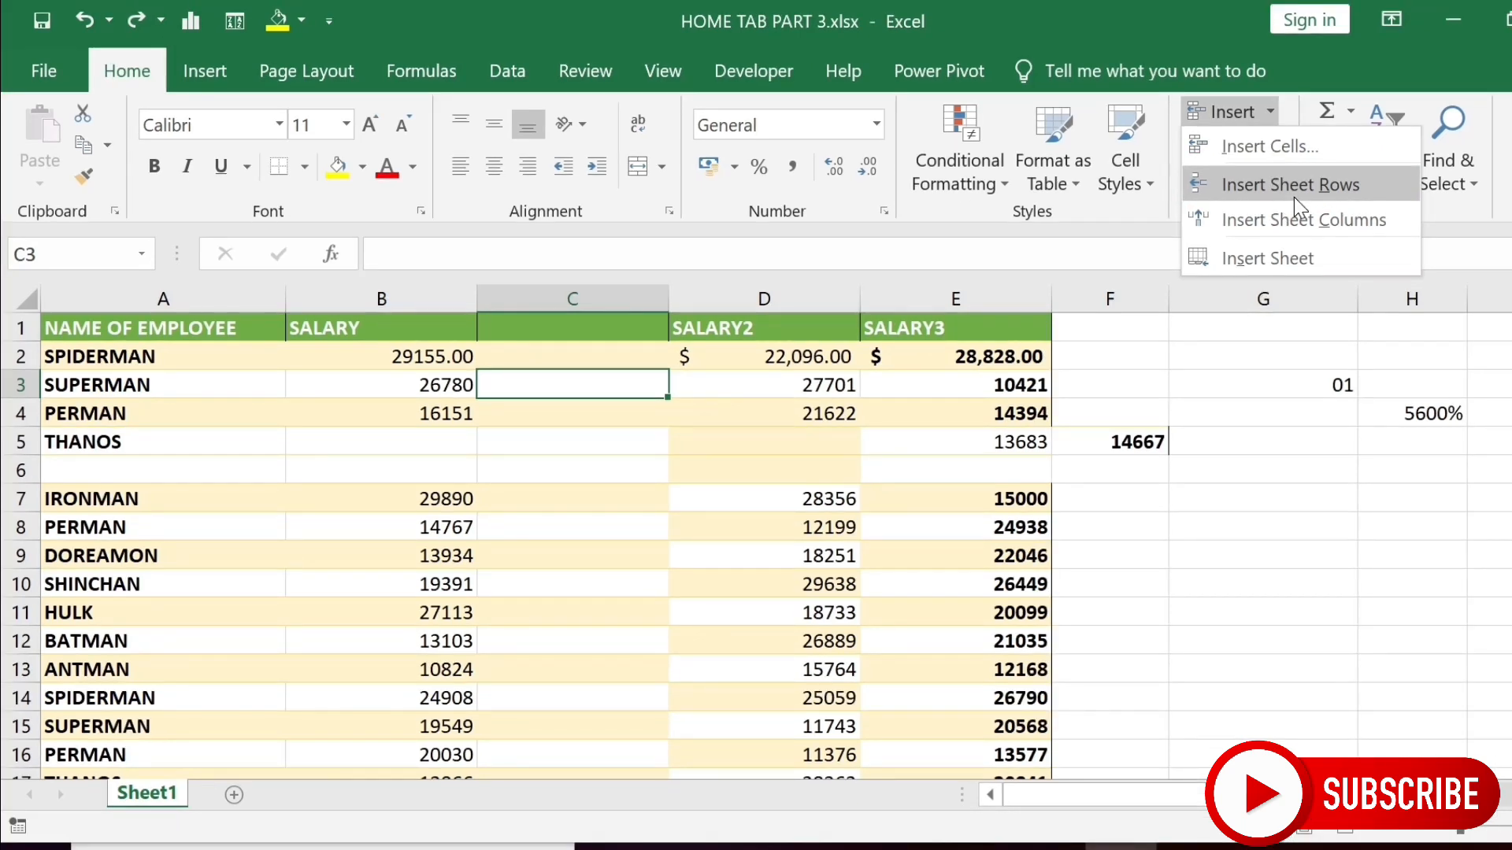
pyautogui.click(1293, 197)
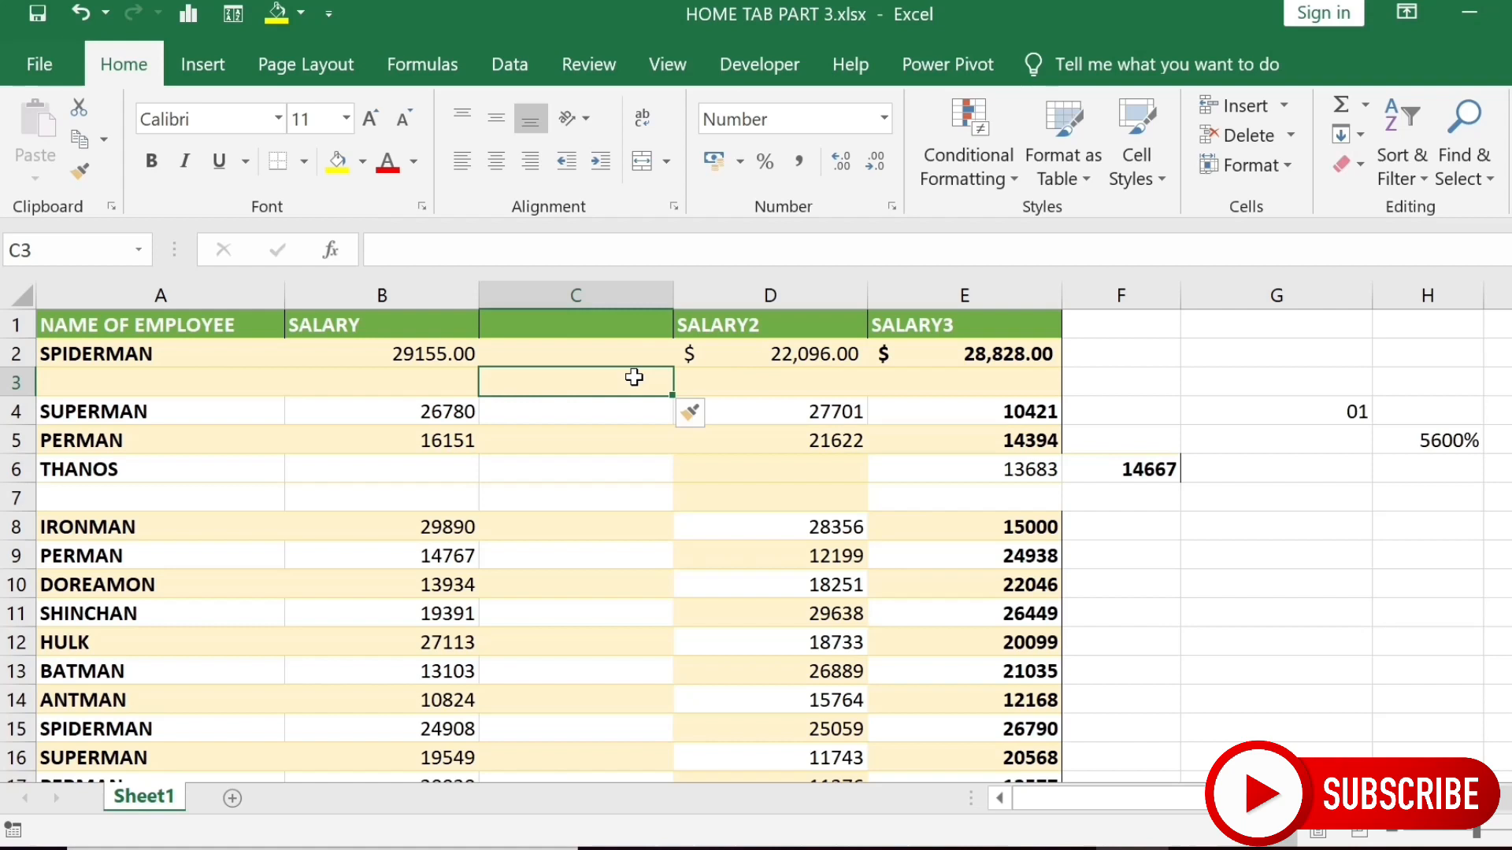
pyautogui.click(1282, 108)
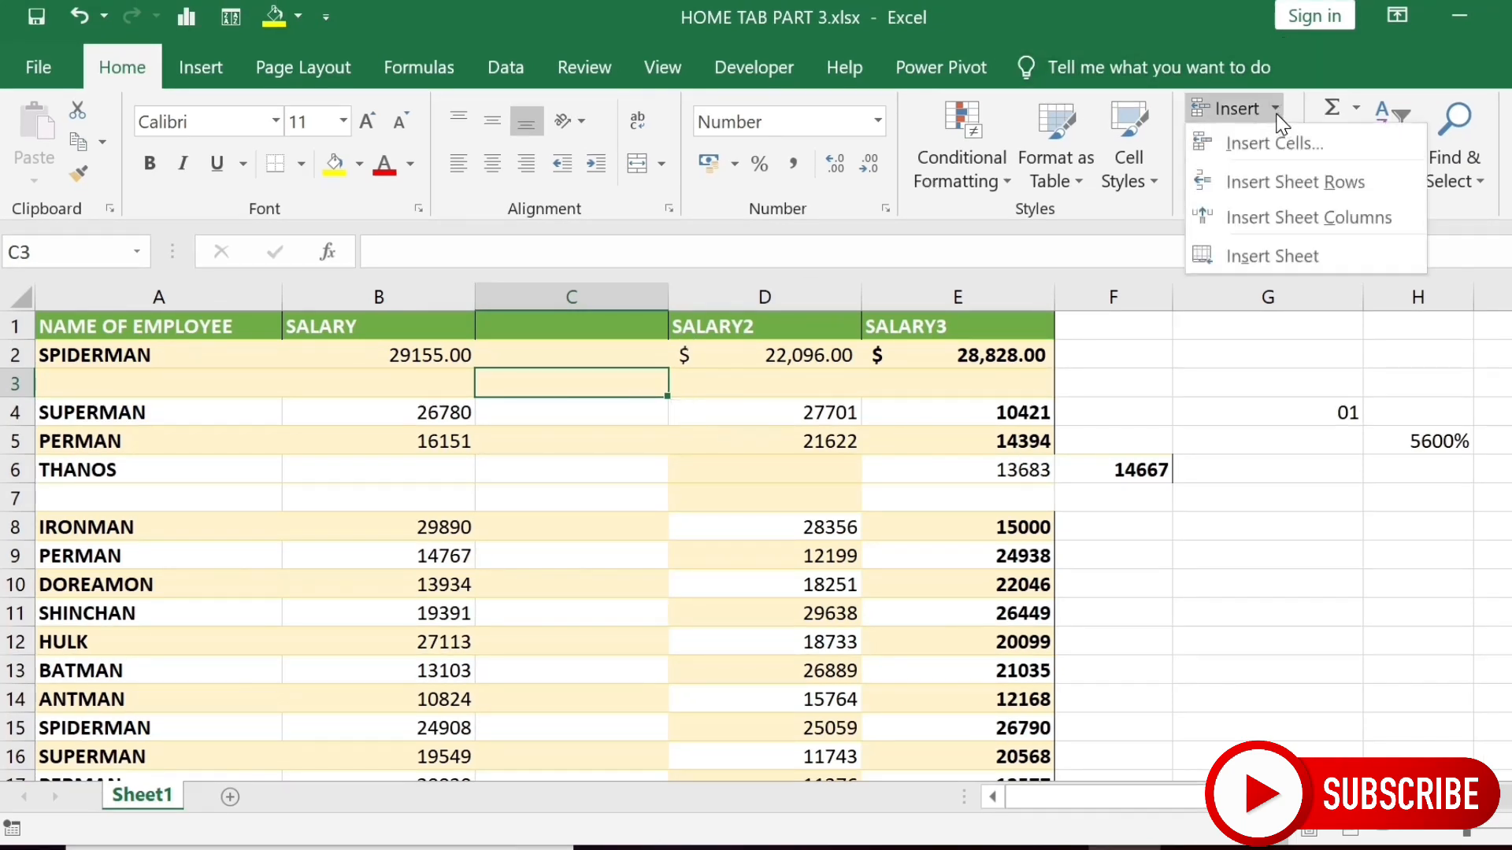
pyautogui.click(1258, 224)
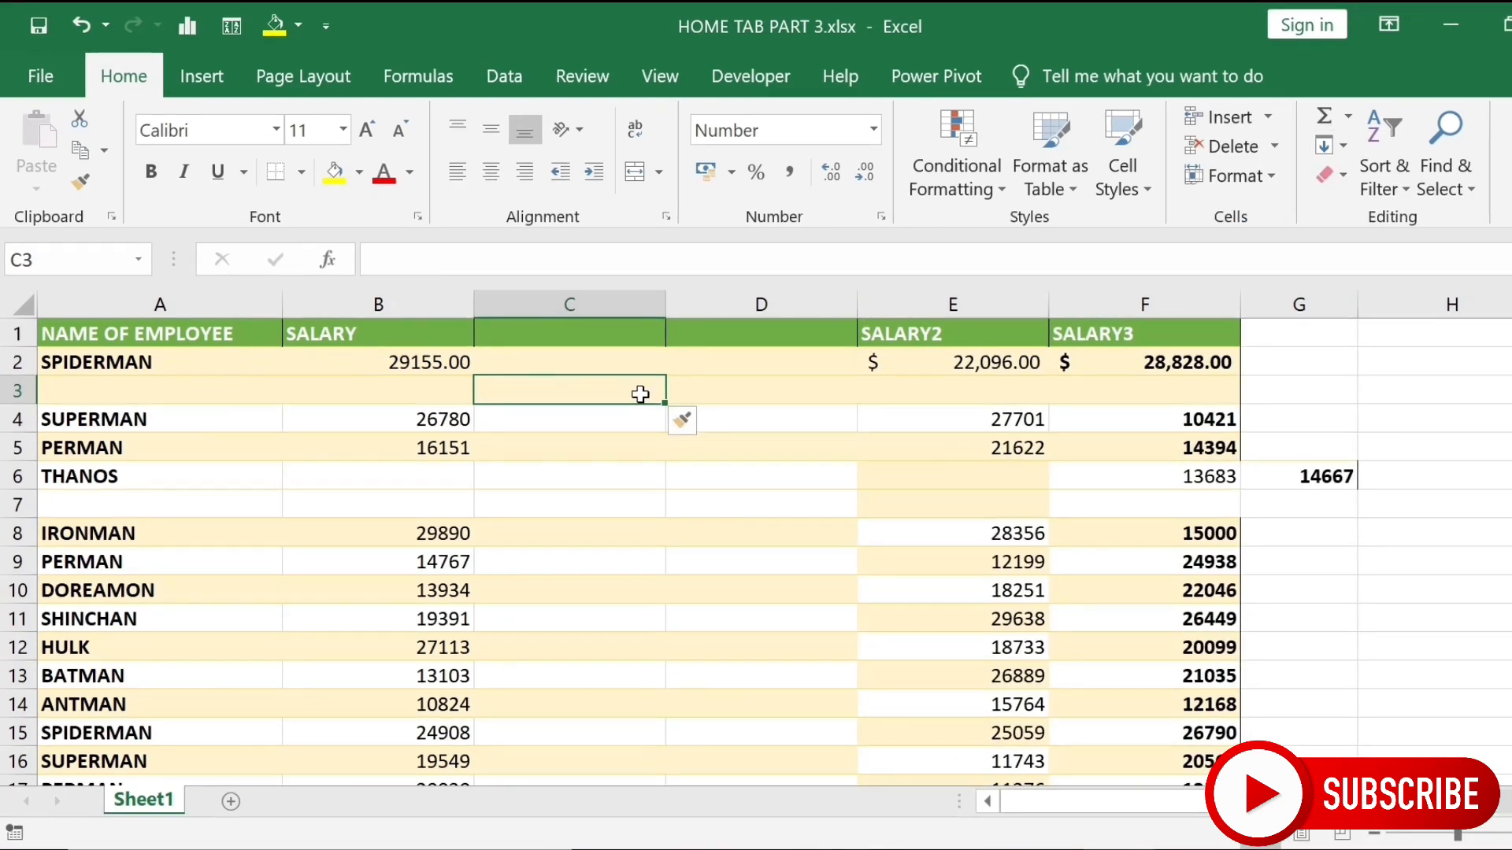
pyautogui.click(1268, 118)
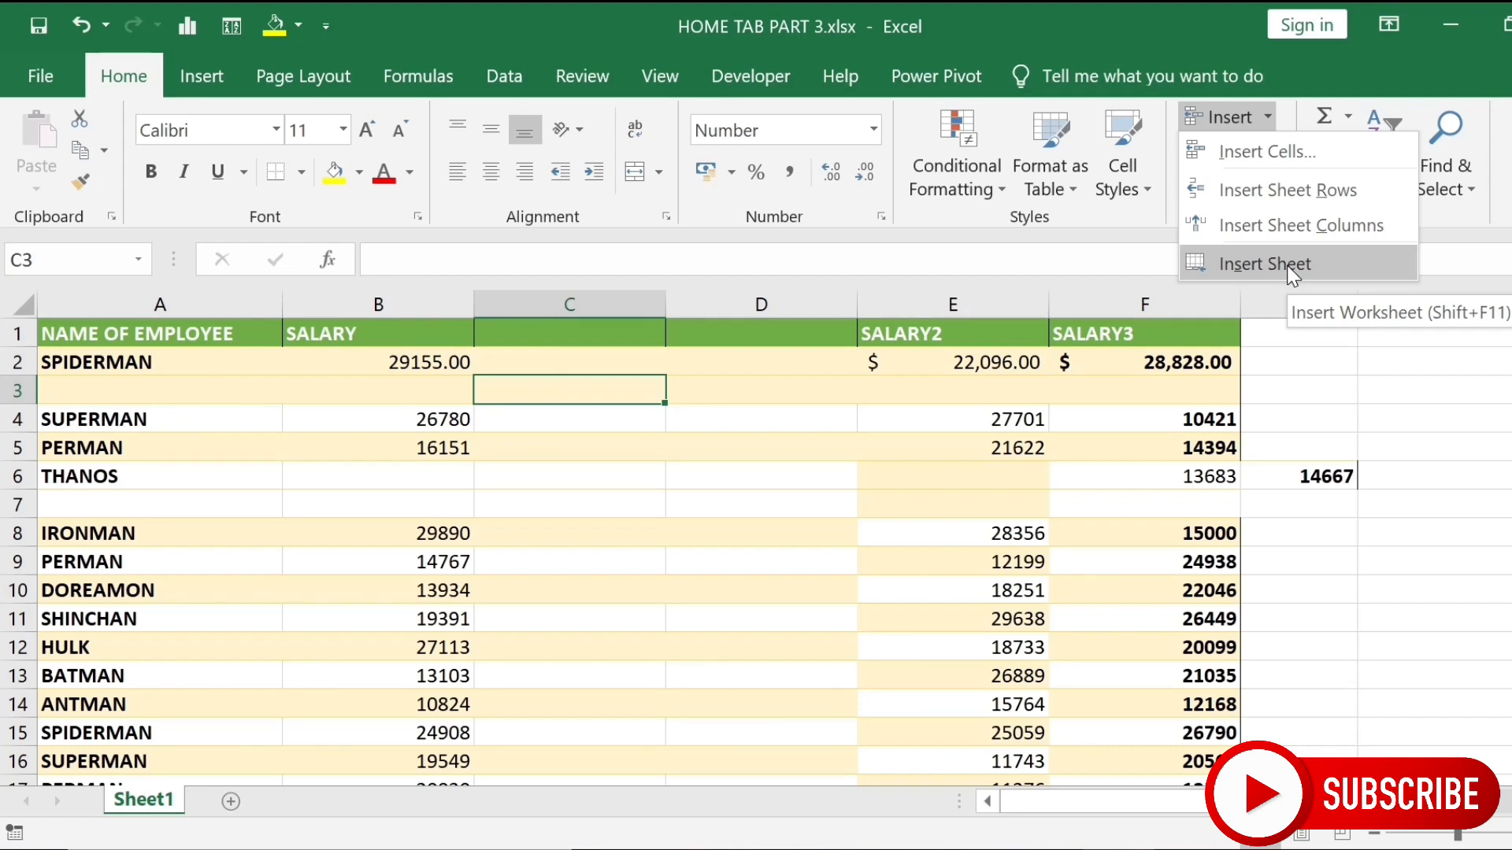
pyautogui.click(1291, 267)
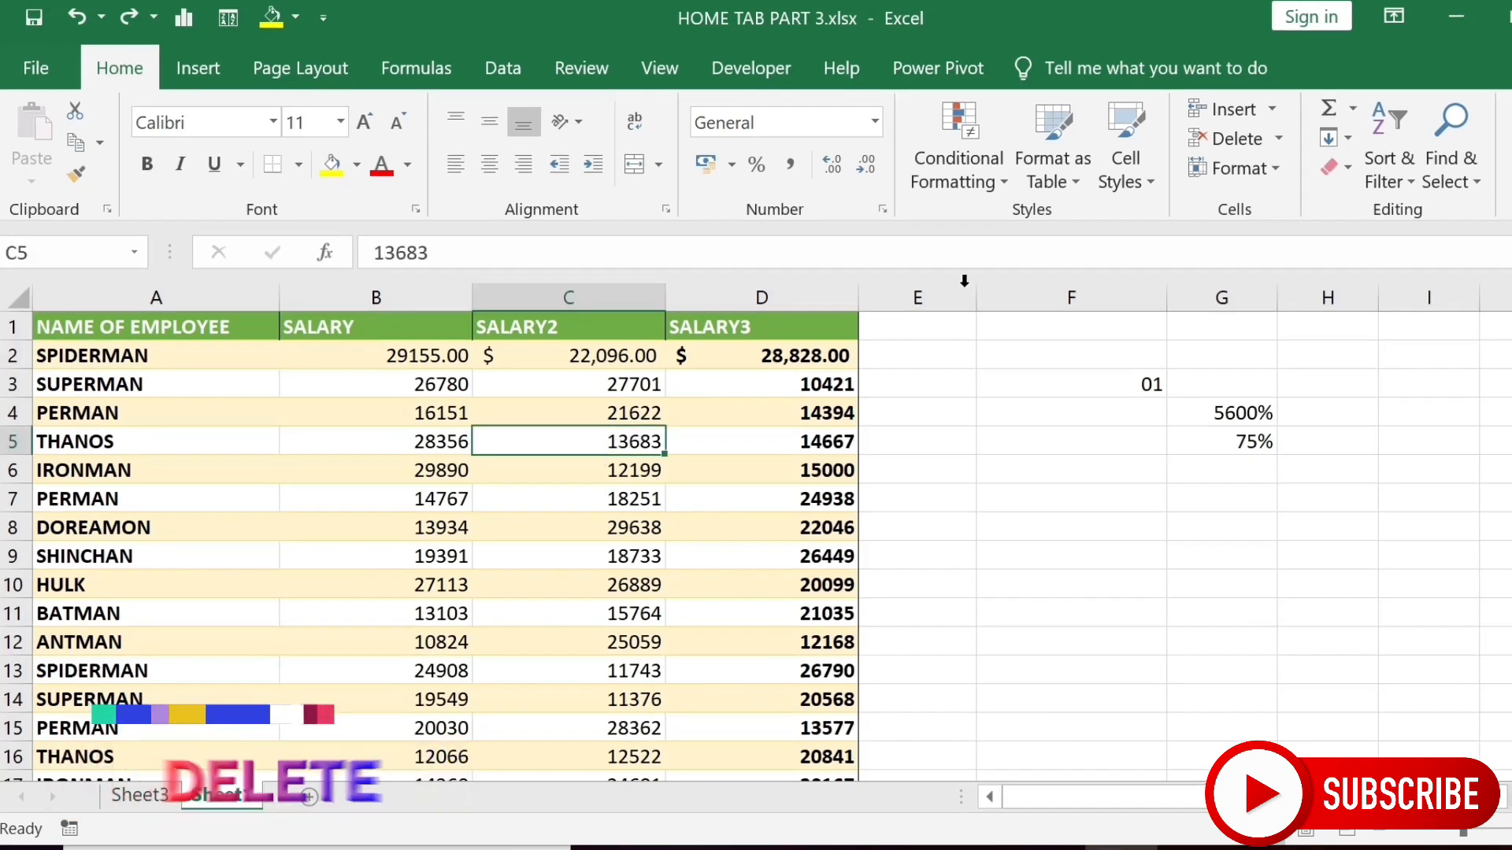
pyautogui.click(1281, 139)
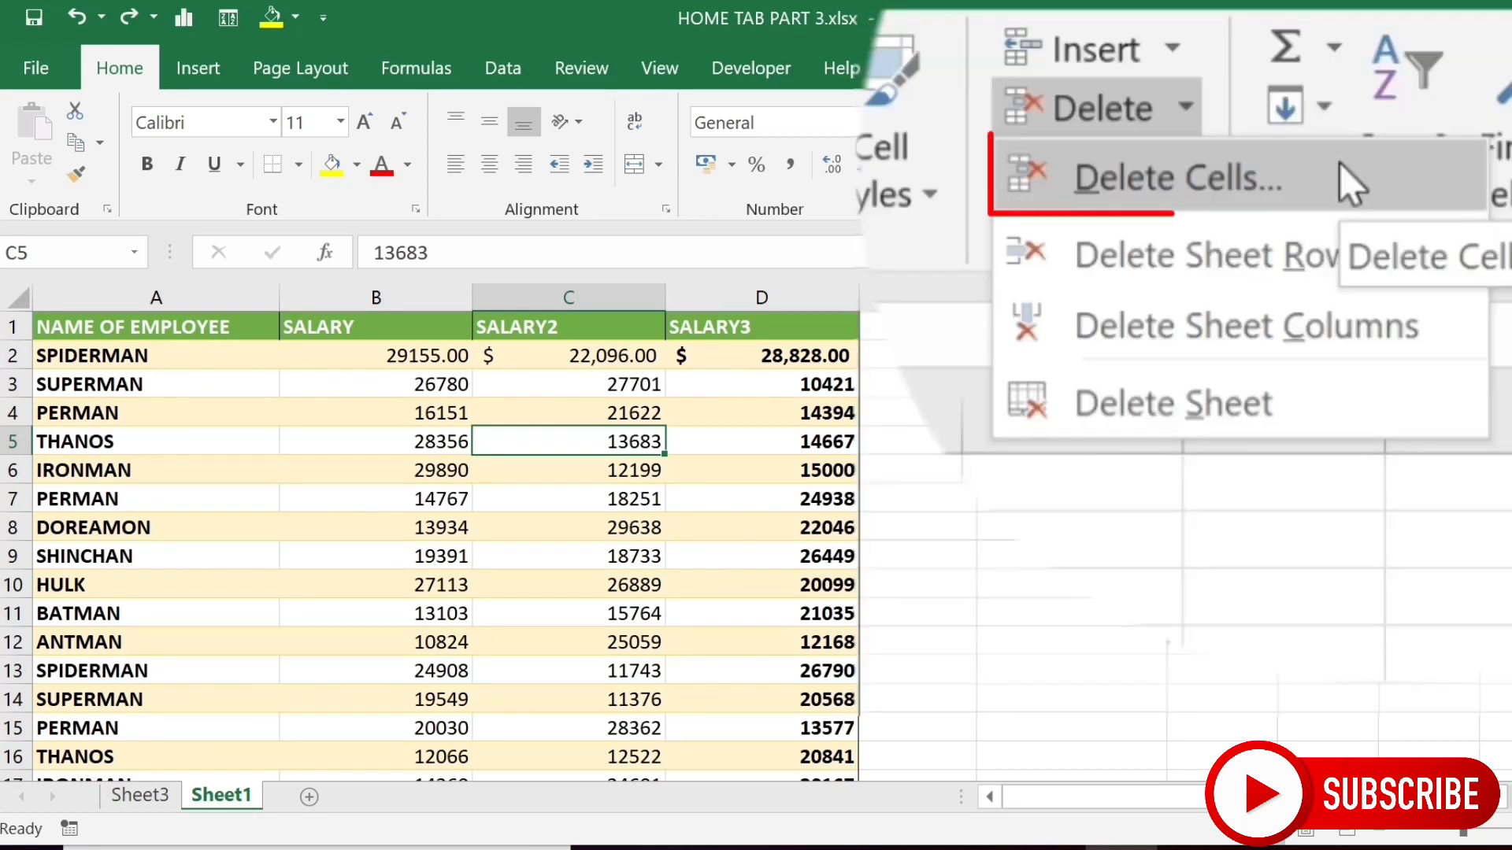
pyautogui.click(1339, 170)
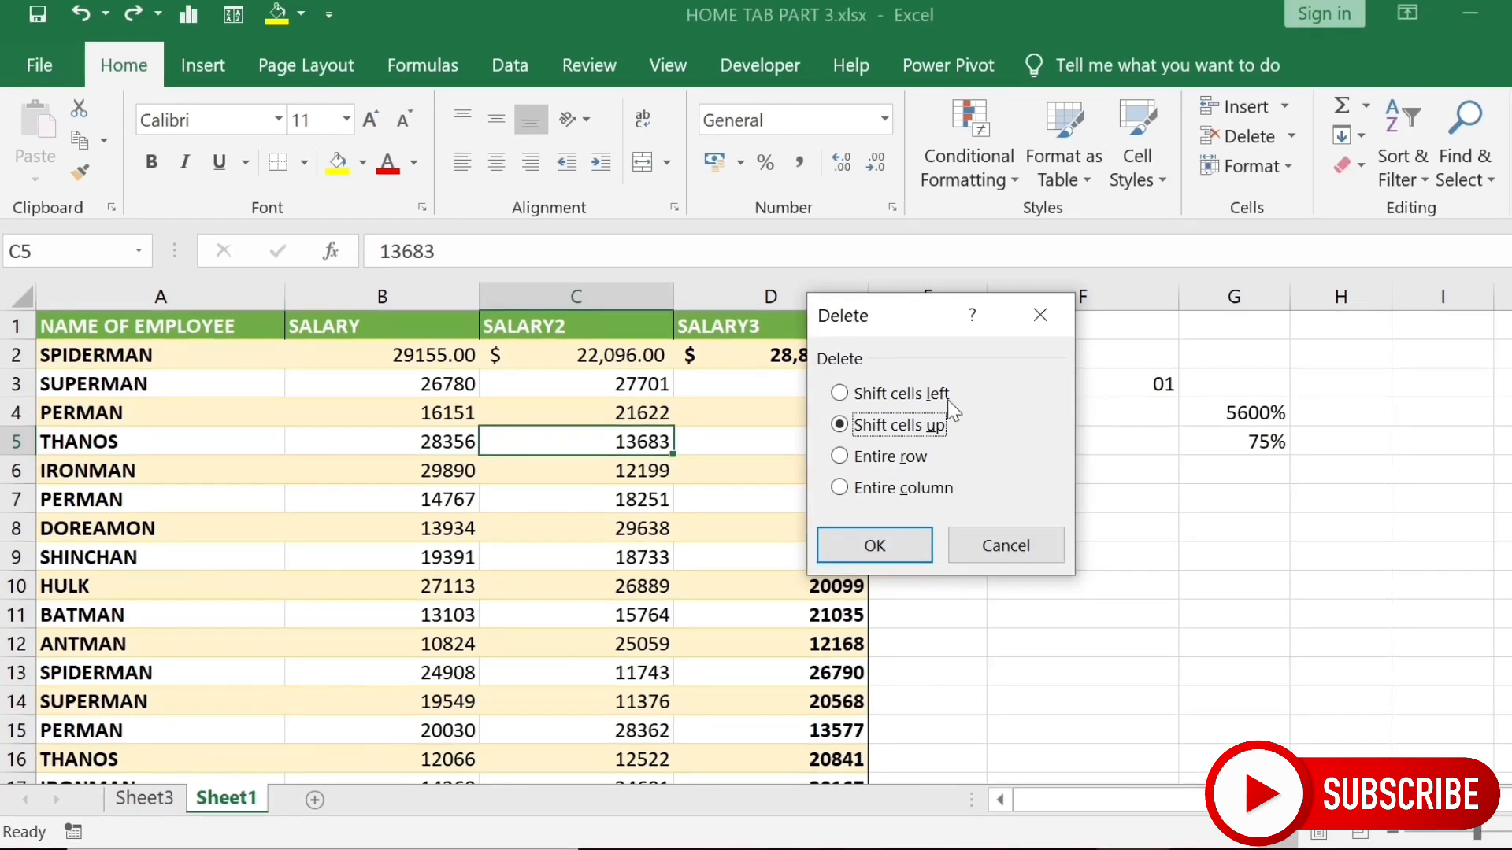
pyautogui.click(917, 368)
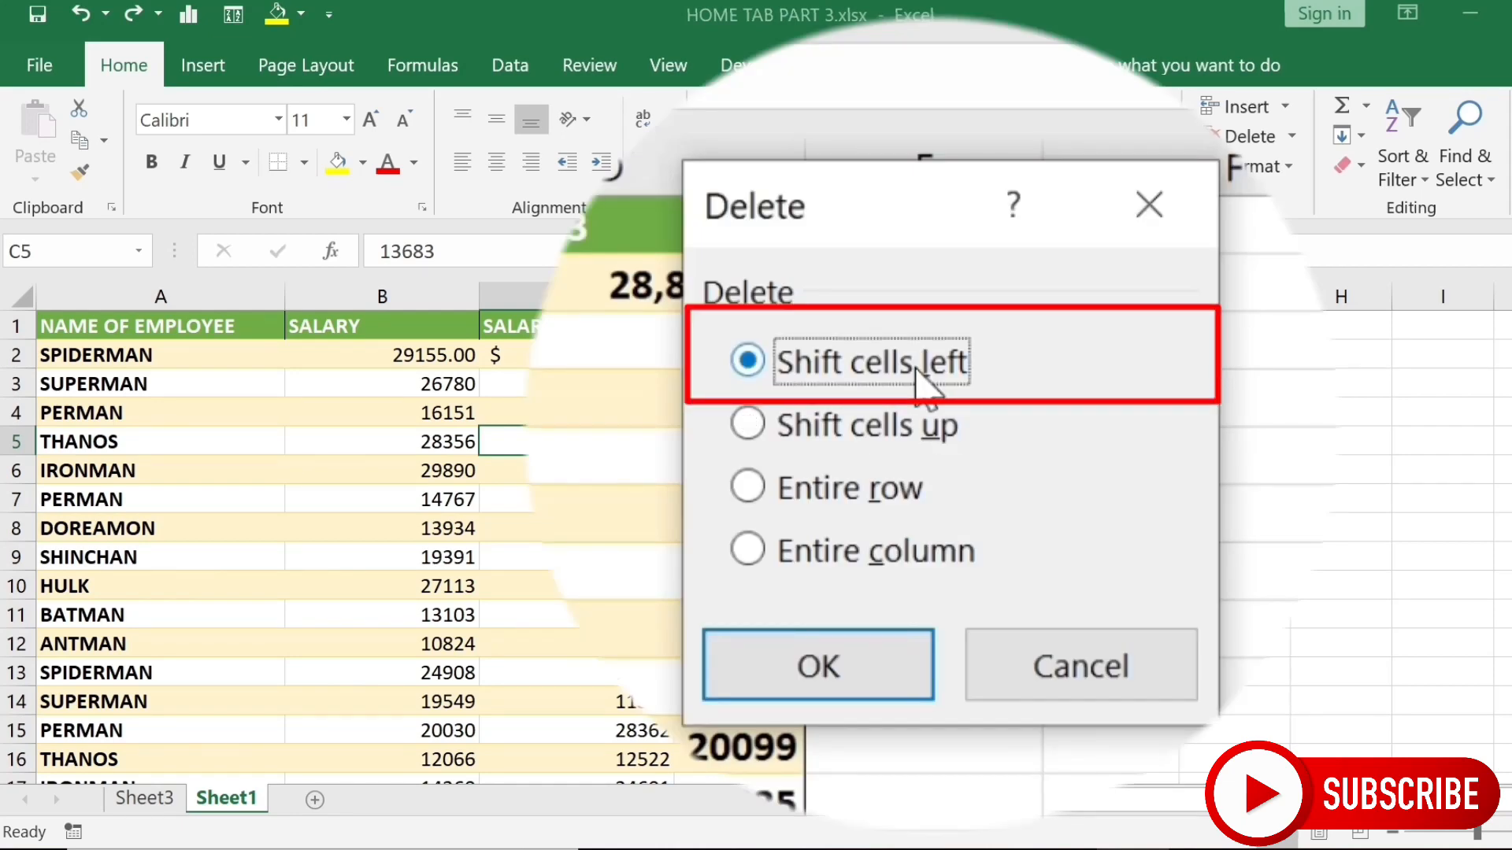
pyautogui.click(875, 545)
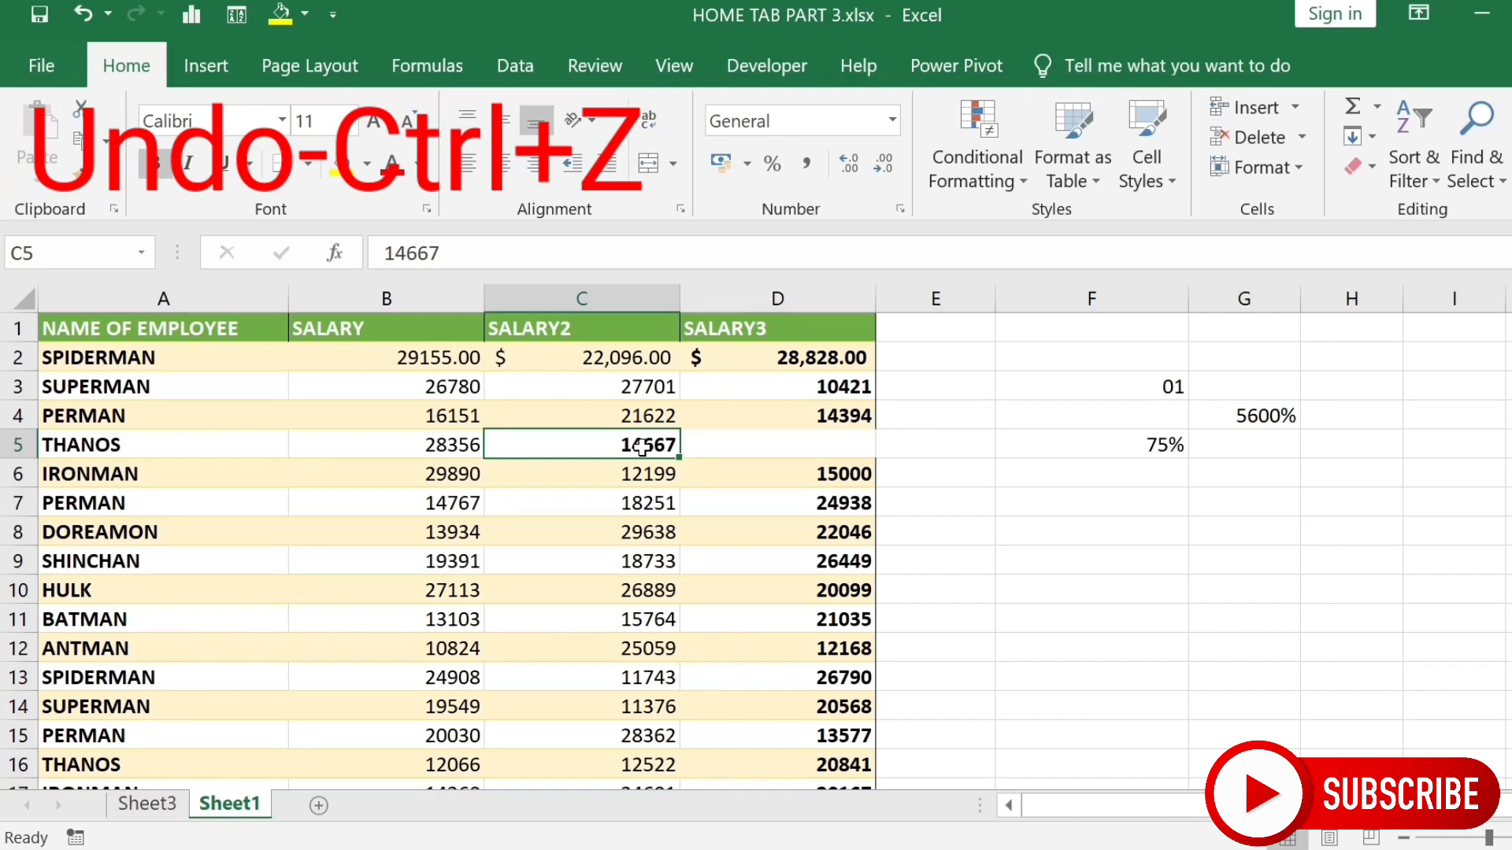
pyautogui.hotkey('ctrl', 'z')
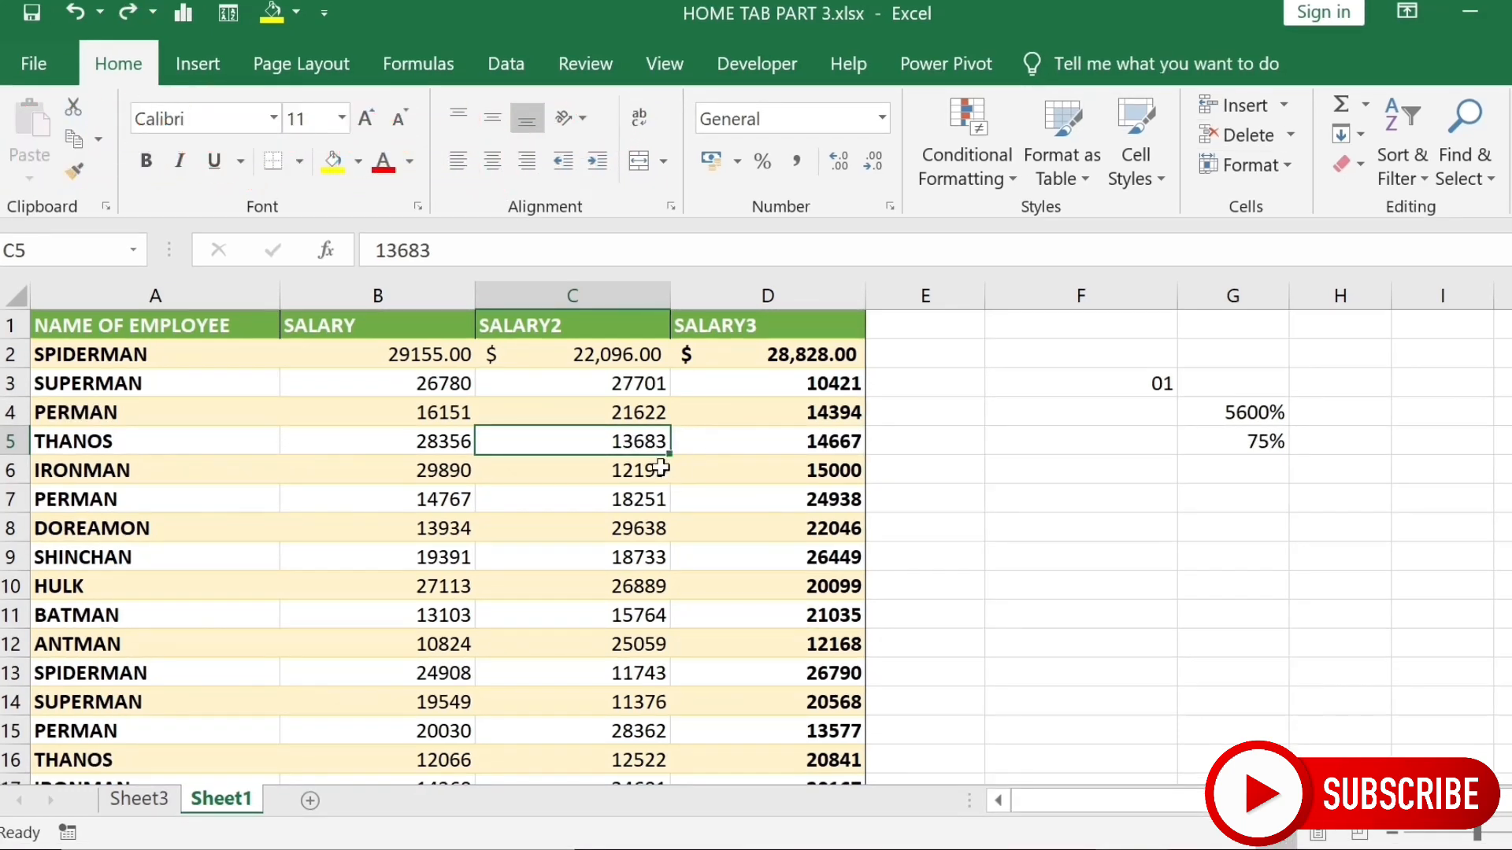
pyautogui.click(1293, 139)
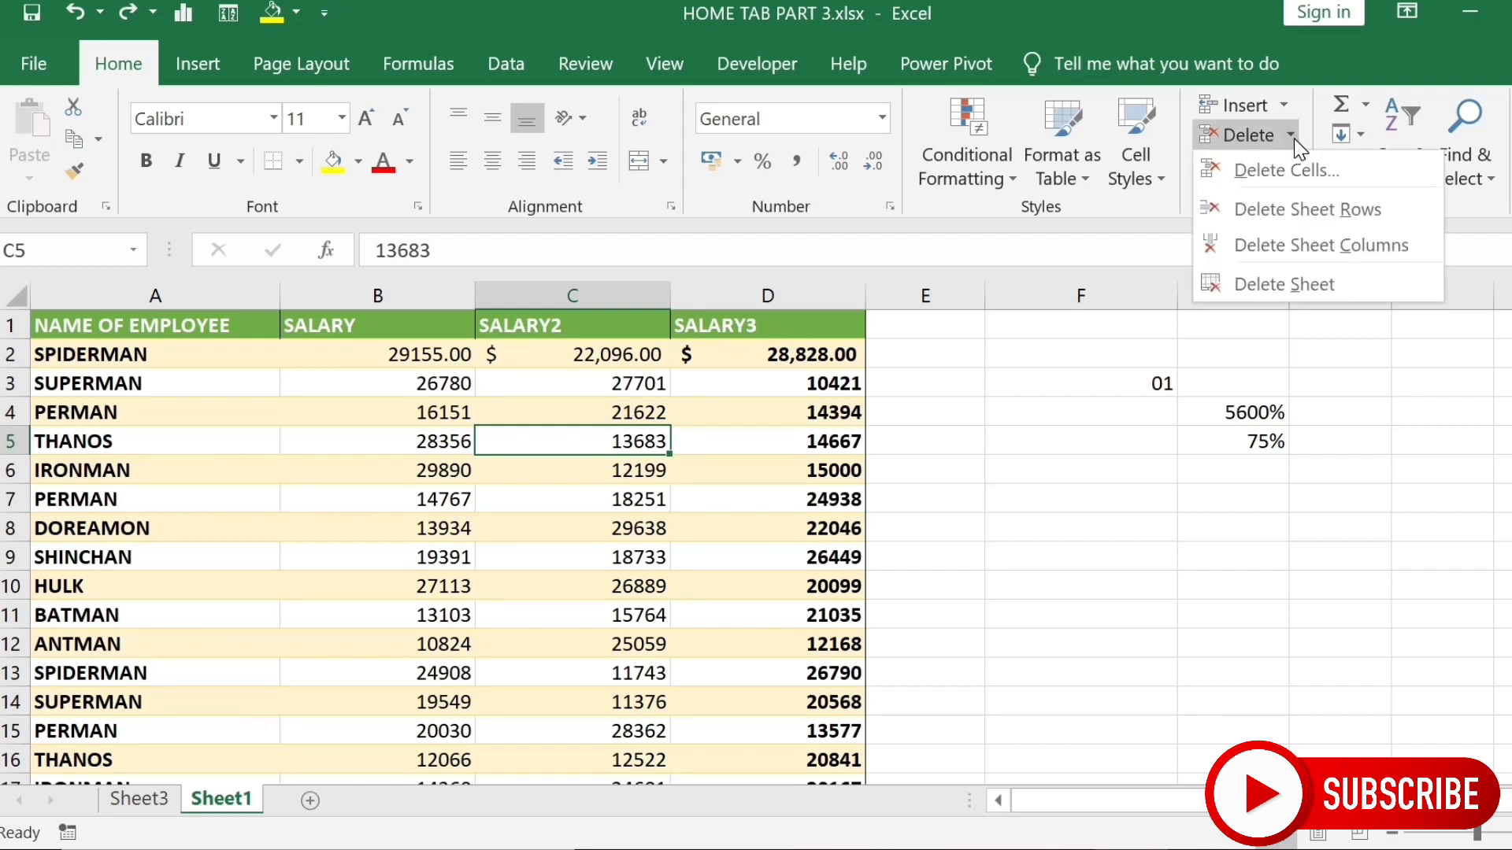
pyautogui.click(1283, 167)
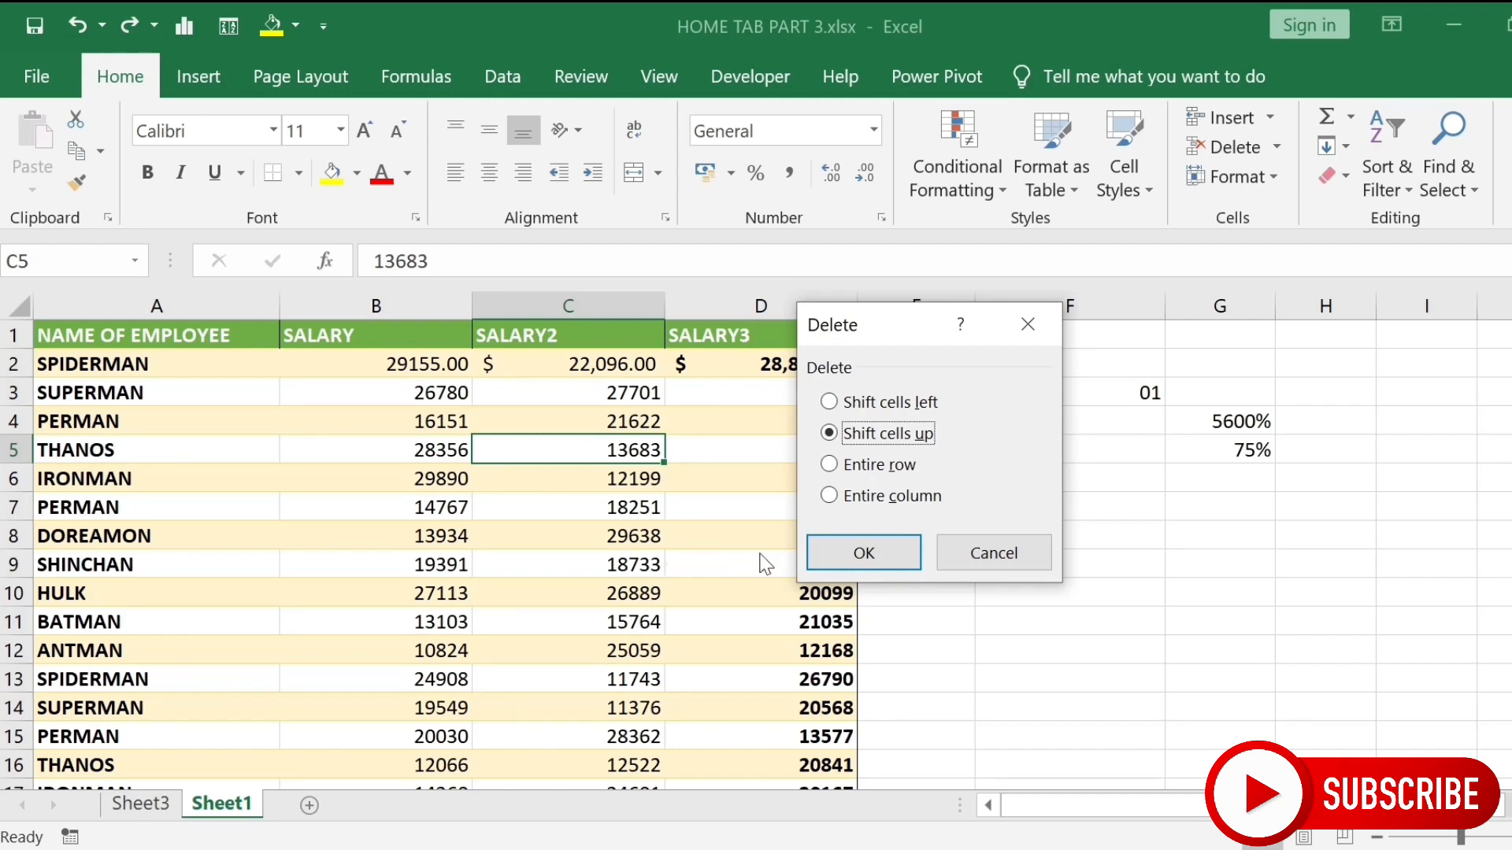
pyautogui.click(866, 557)
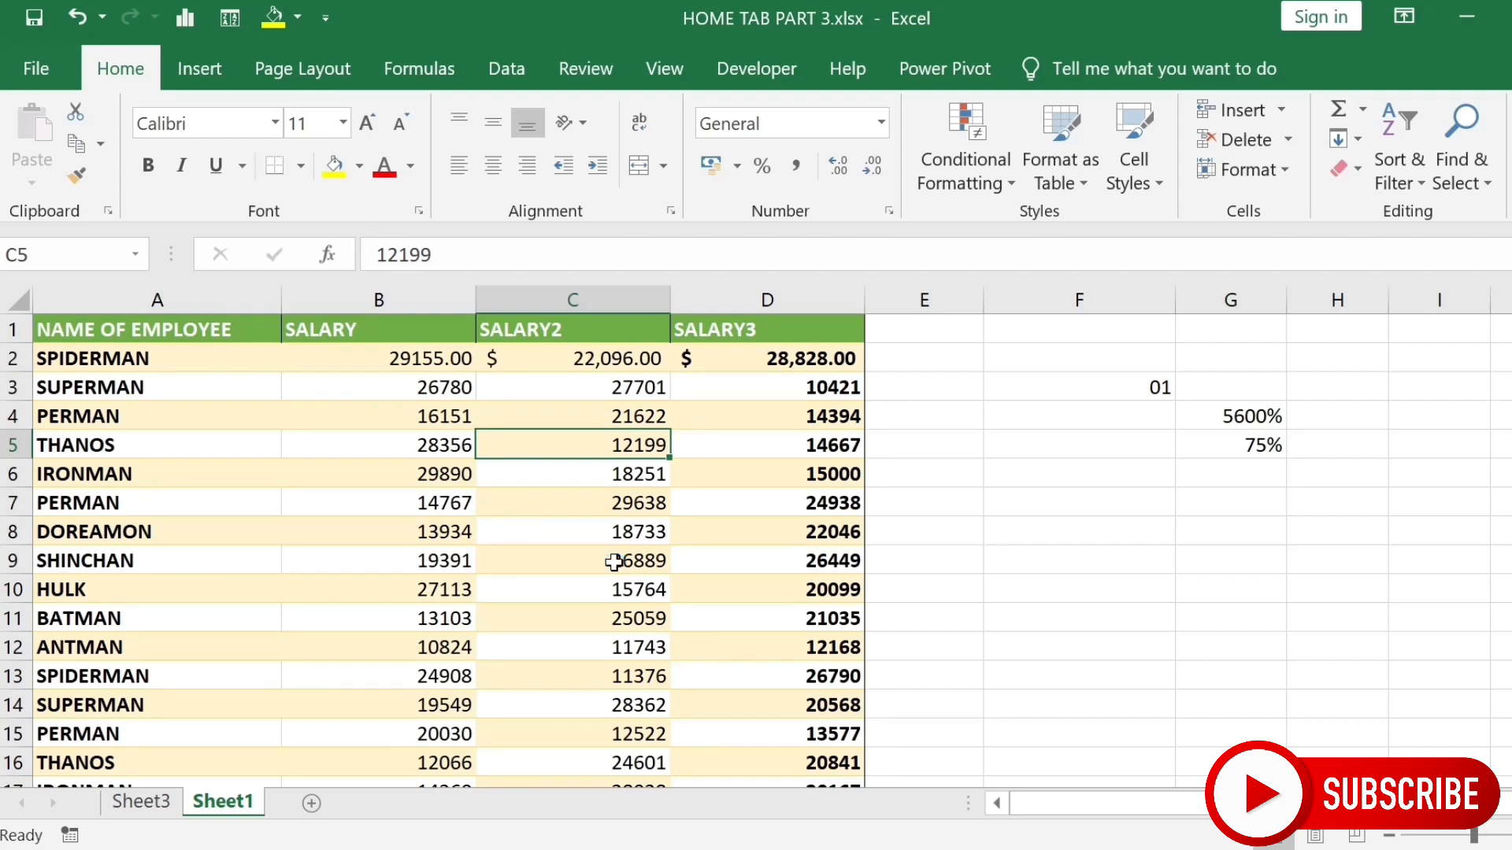
pyautogui.hotkey('ctrl', 'z')
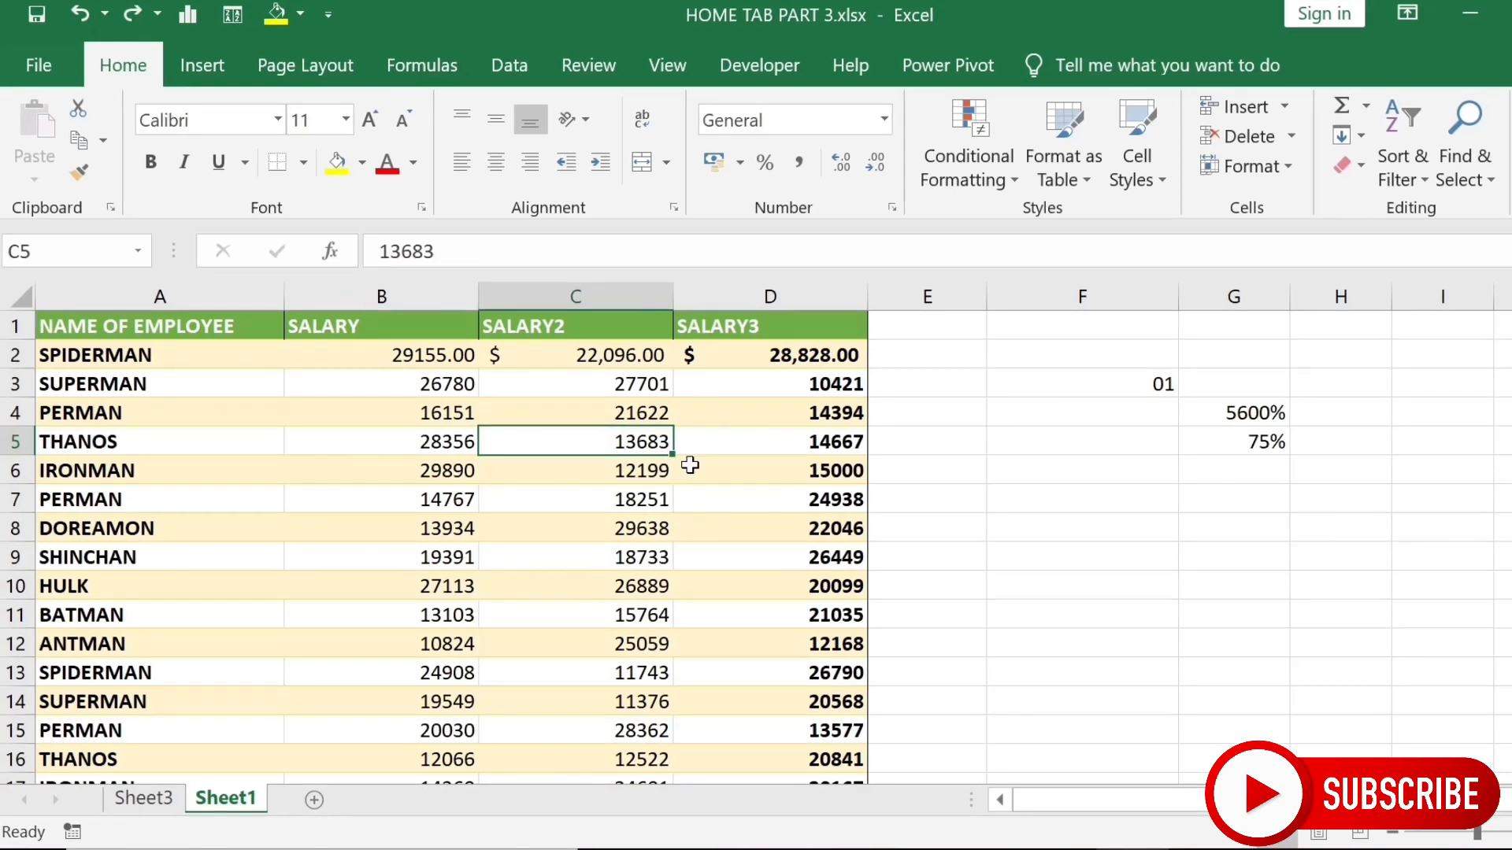
pyautogui.click(1292, 136)
pyautogui.click(1276, 167)
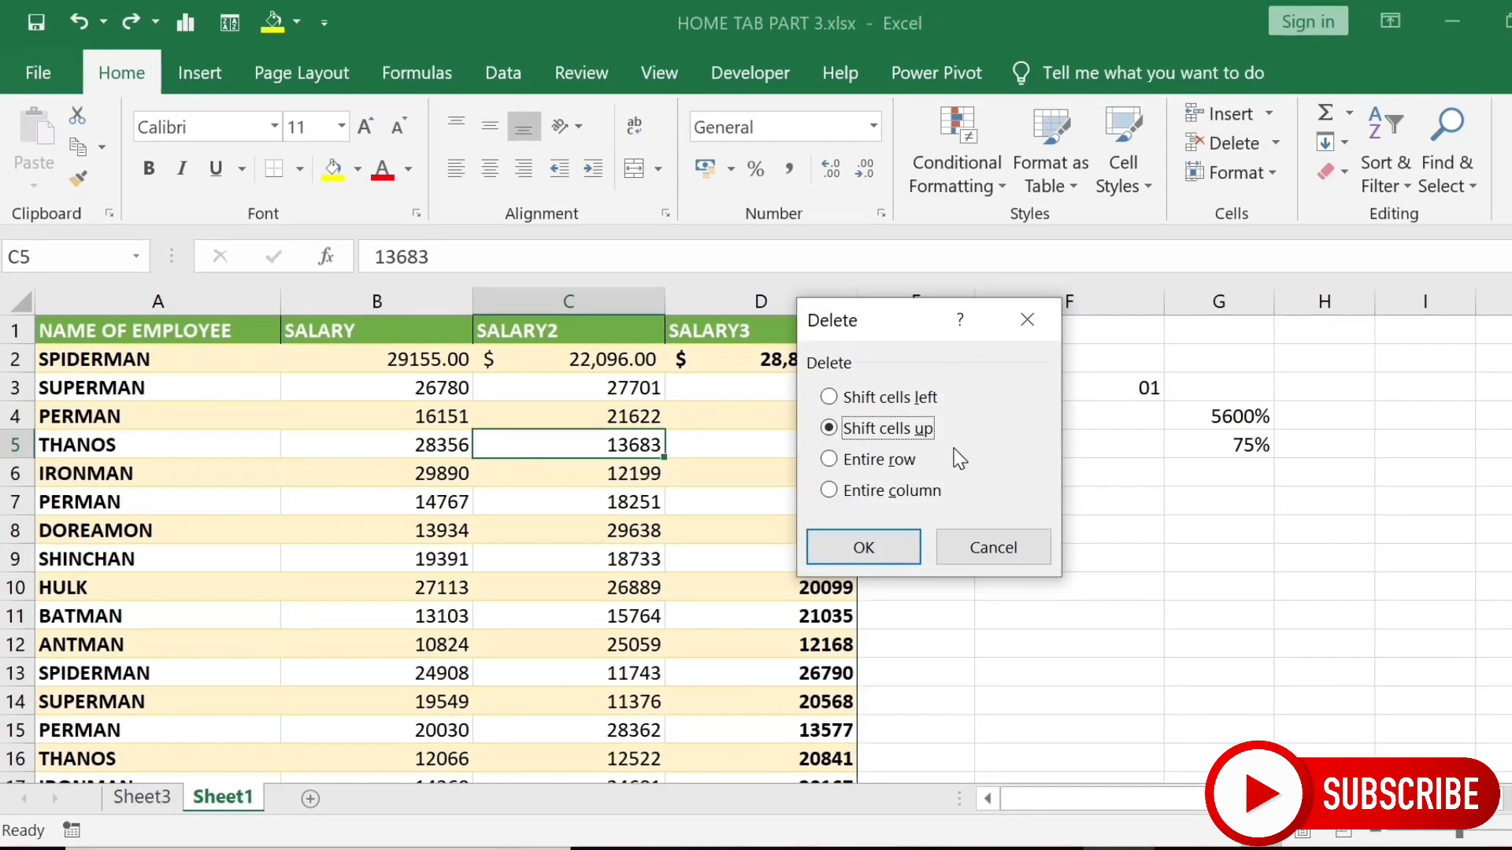
pyautogui.click(881, 461)
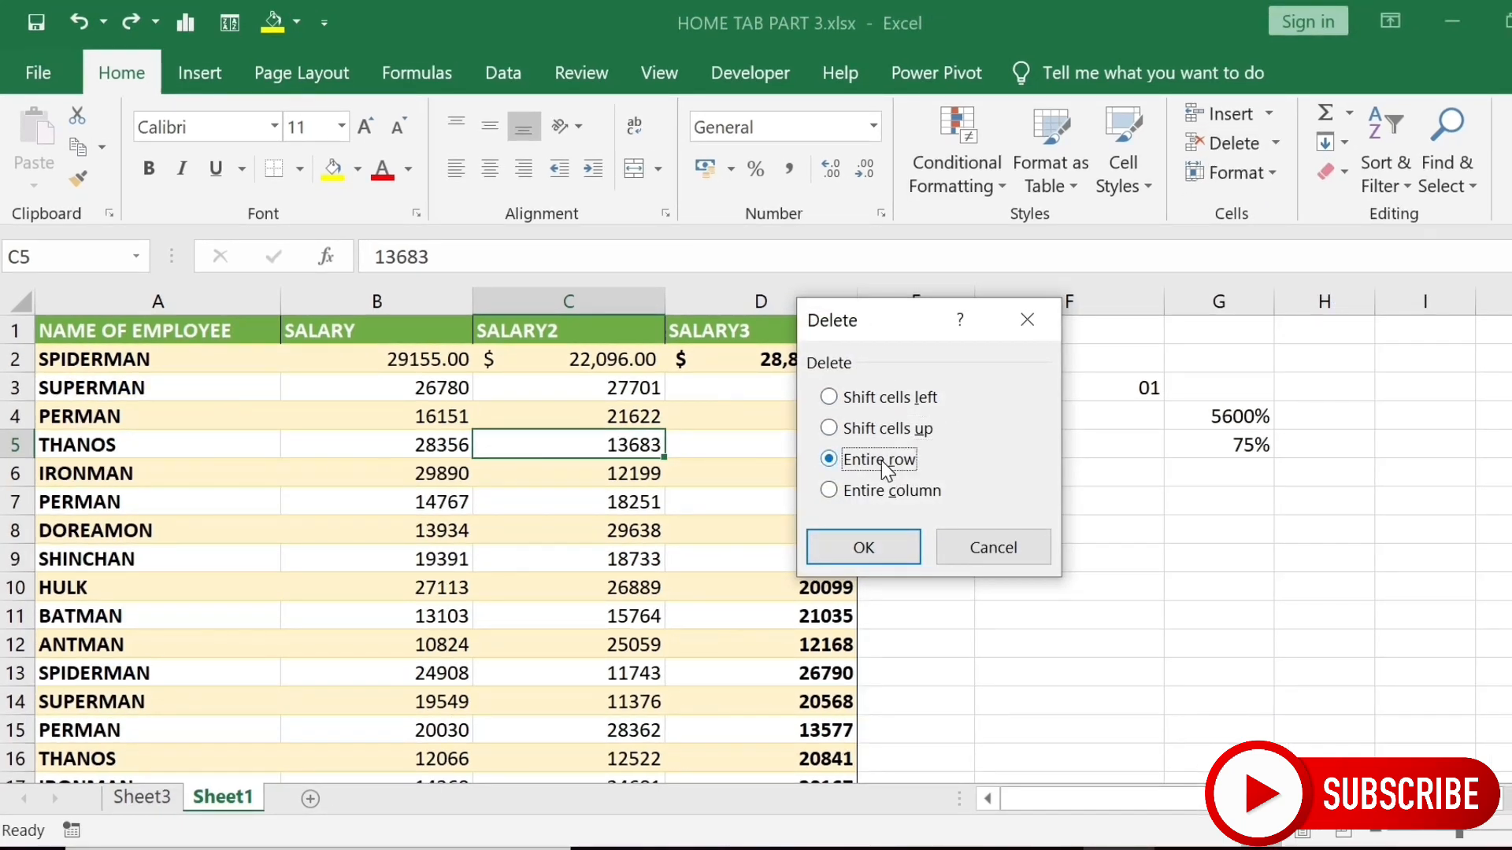
pyautogui.click(873, 541)
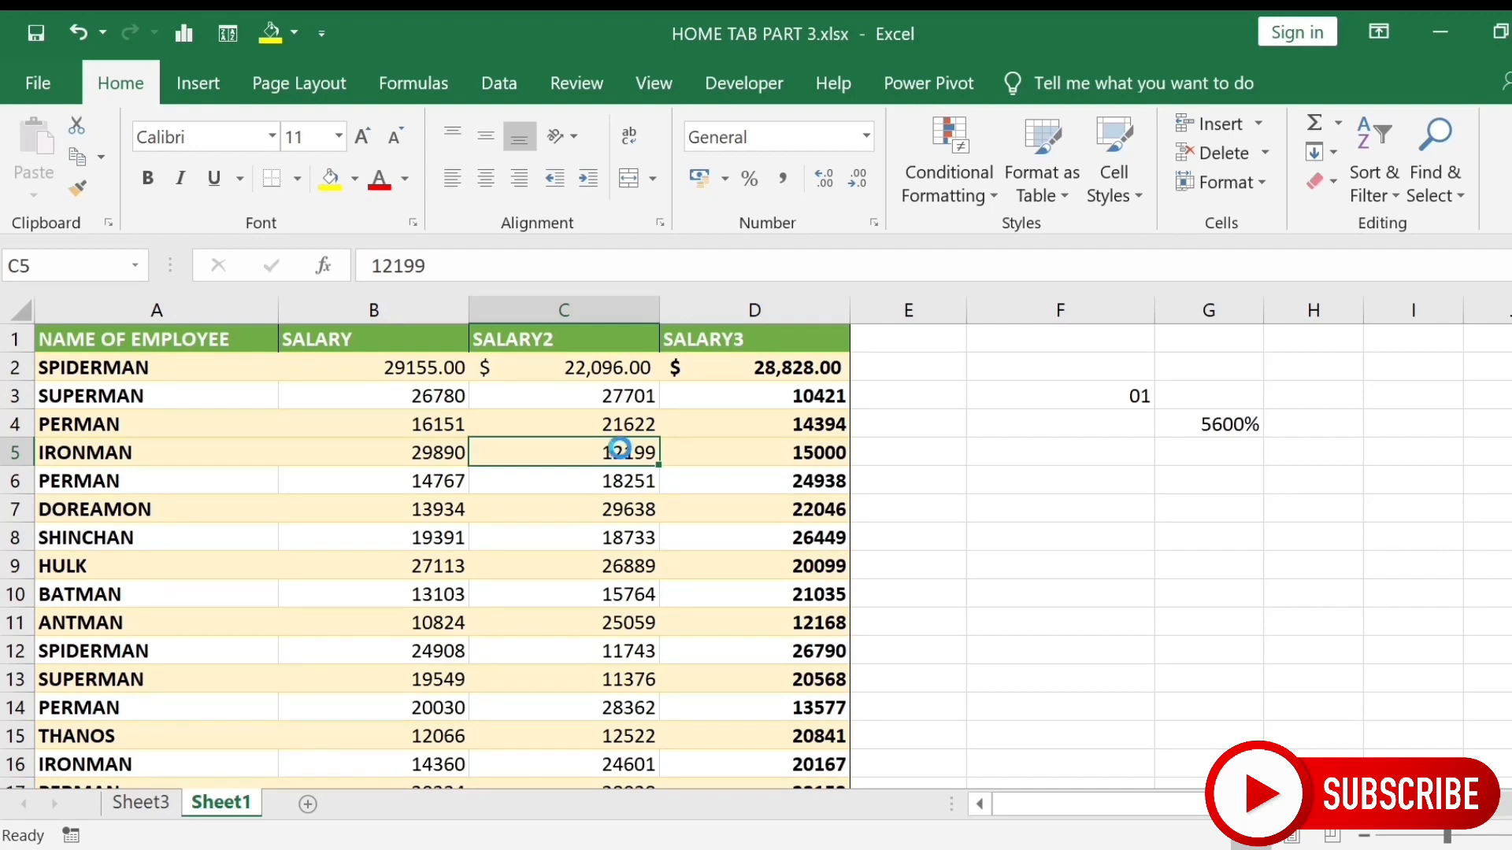
pyautogui.hotkey('ctrl', 'z')
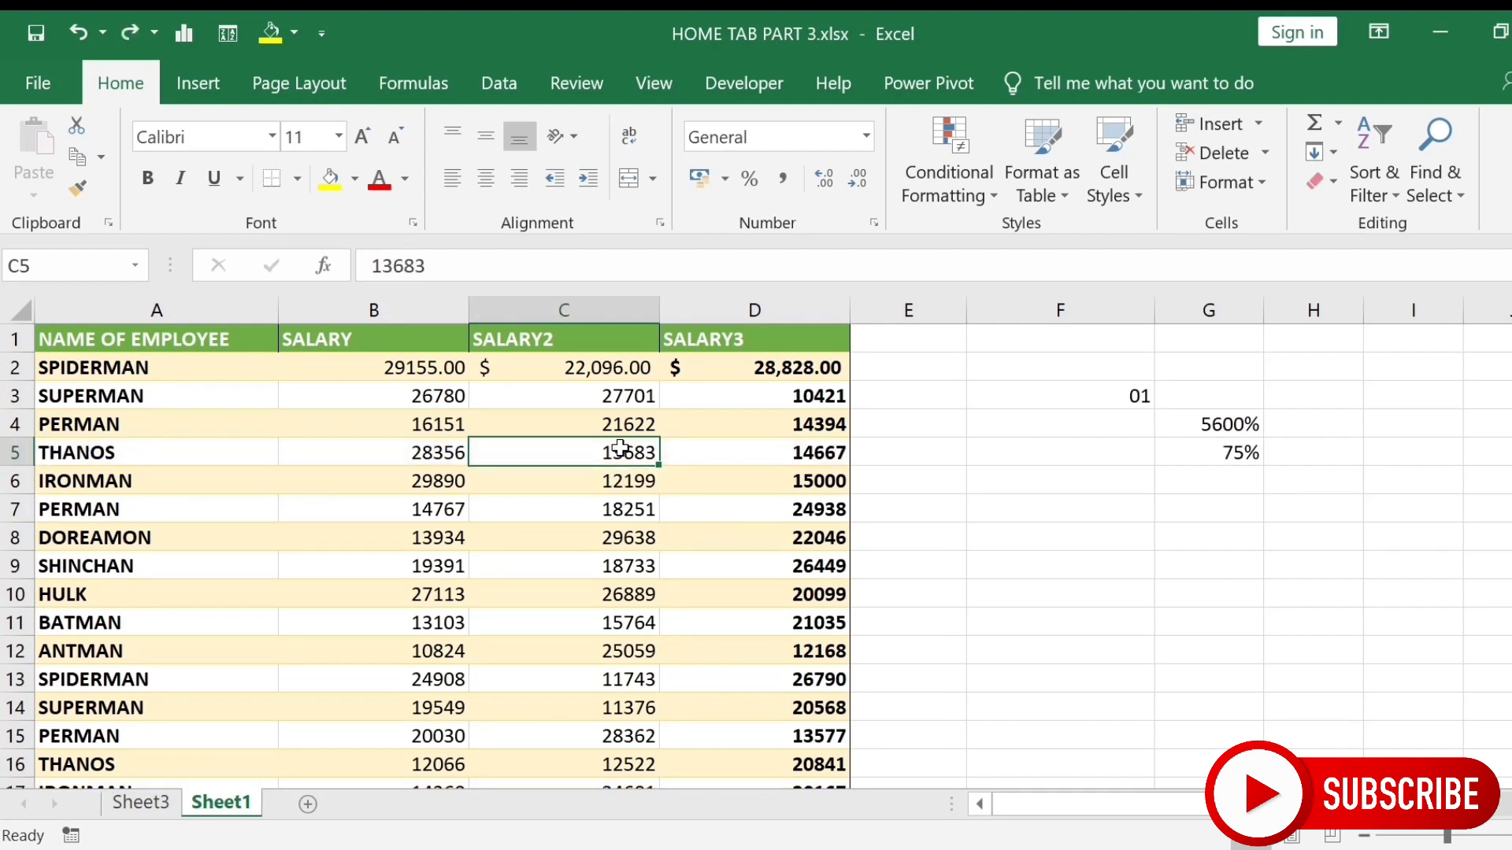
pyautogui.click(1264, 155)
pyautogui.click(1243, 189)
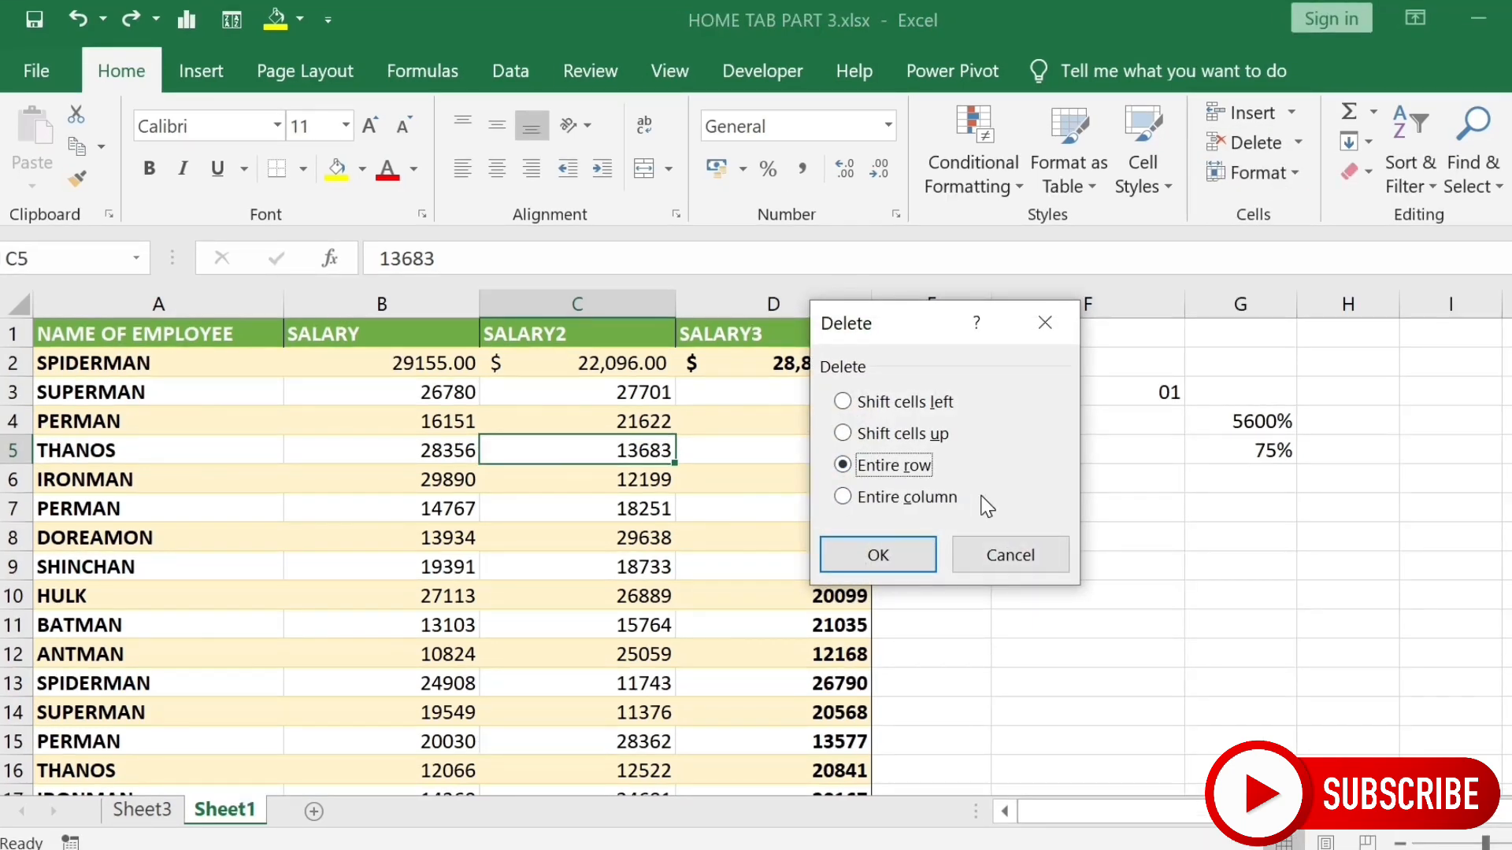
pyautogui.click(935, 502)
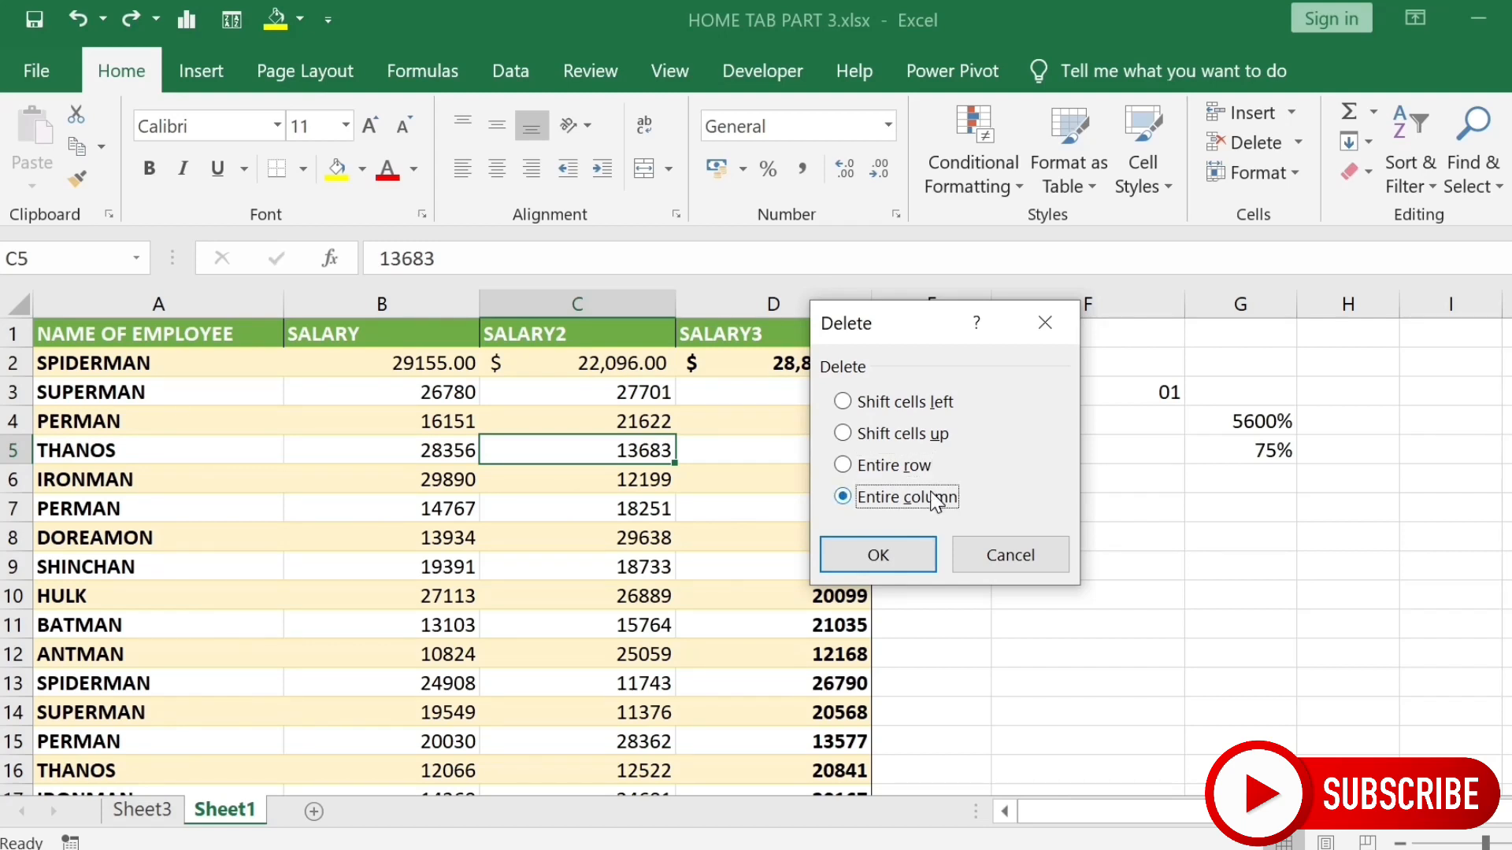
pyautogui.click(876, 560)
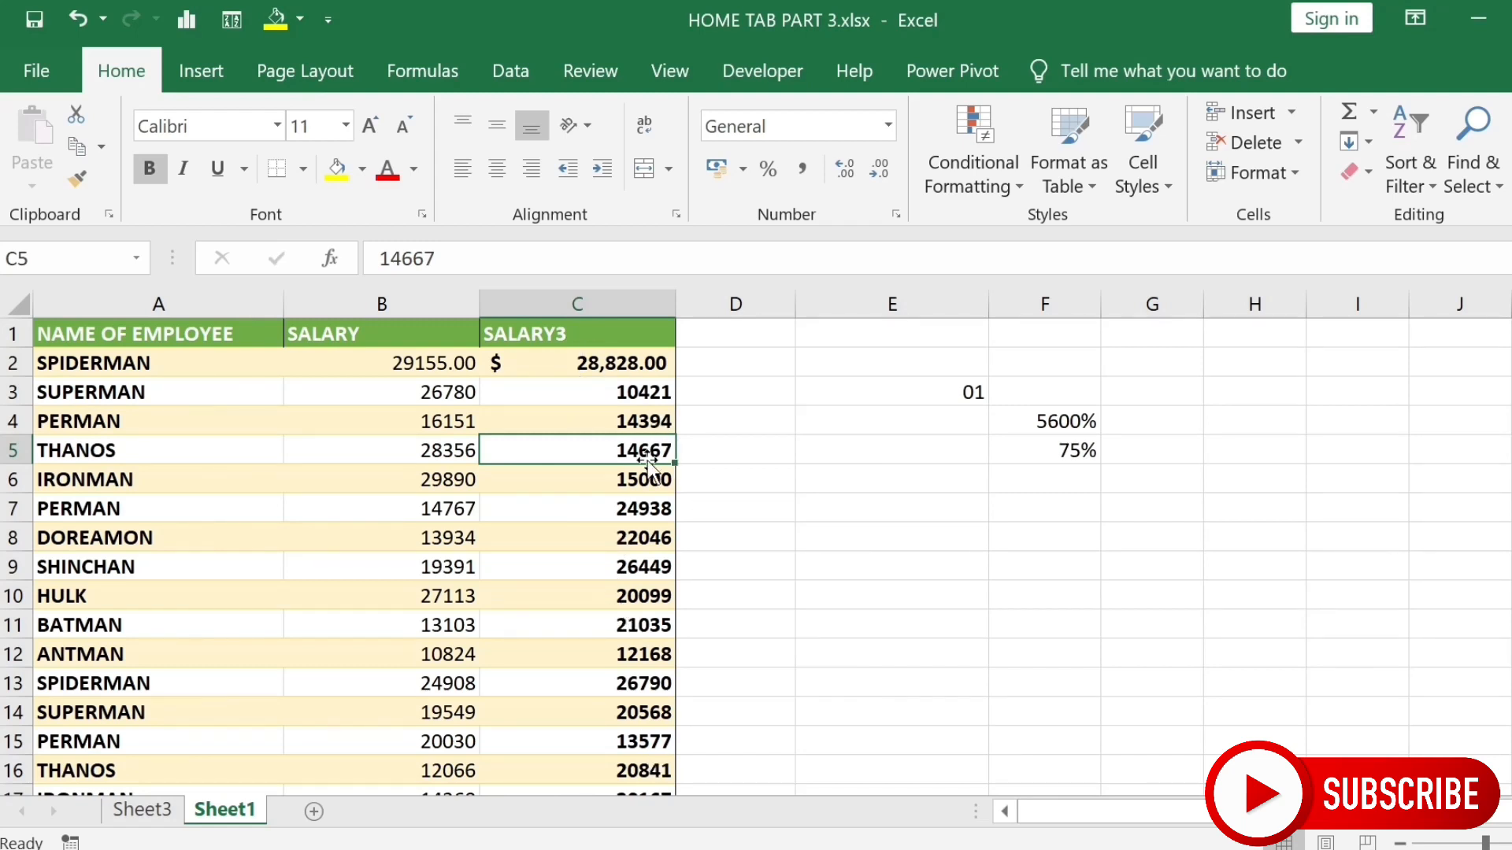
pyautogui.hotkey('ctrl', 'z')
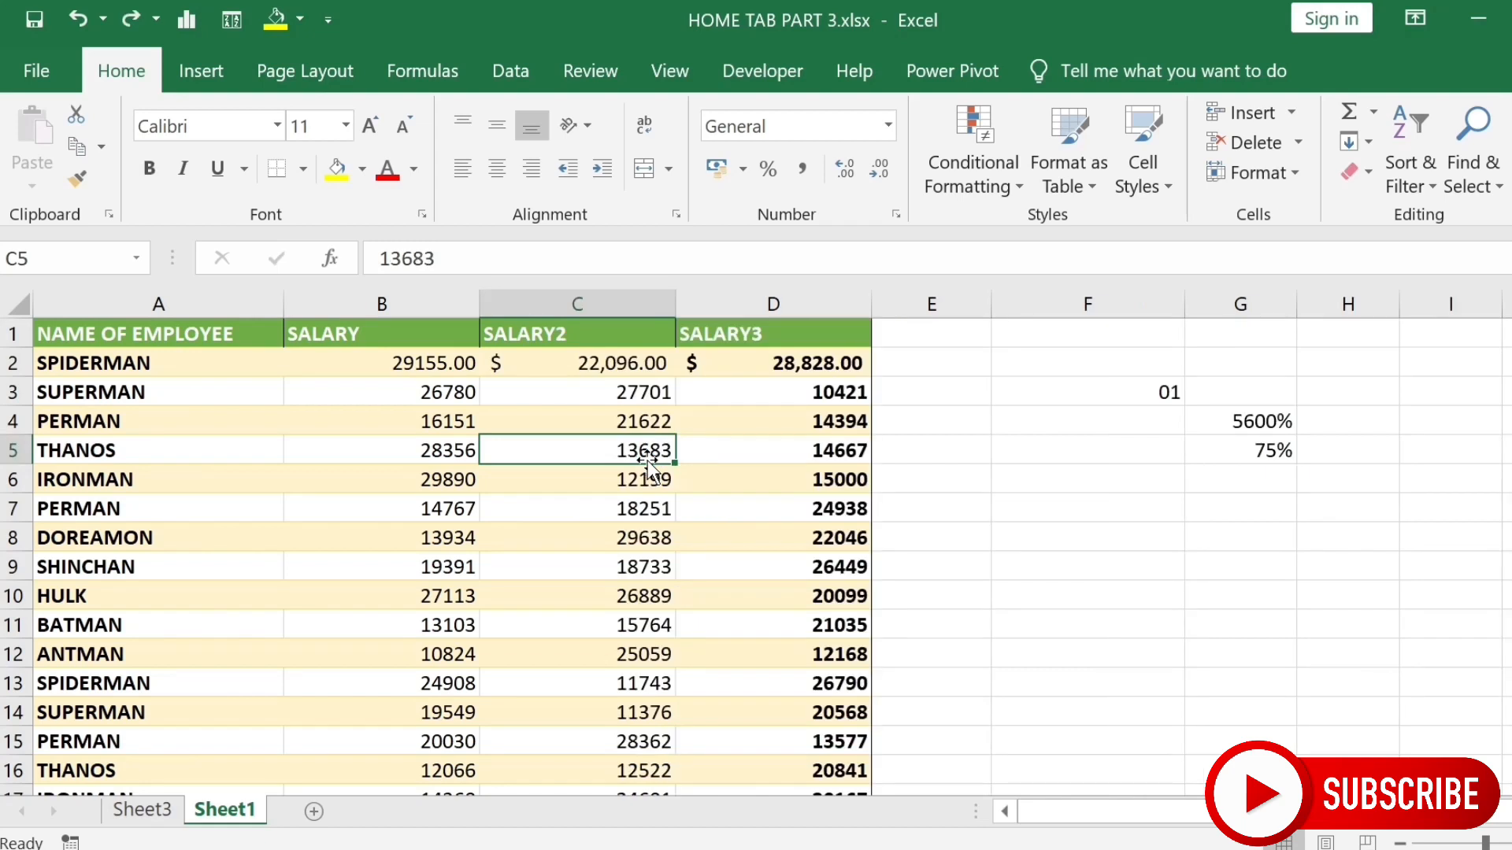
# - Delete the THANOS sheet row, undo the deletion, and show the Delete options again
pyautogui.click(1297, 144)
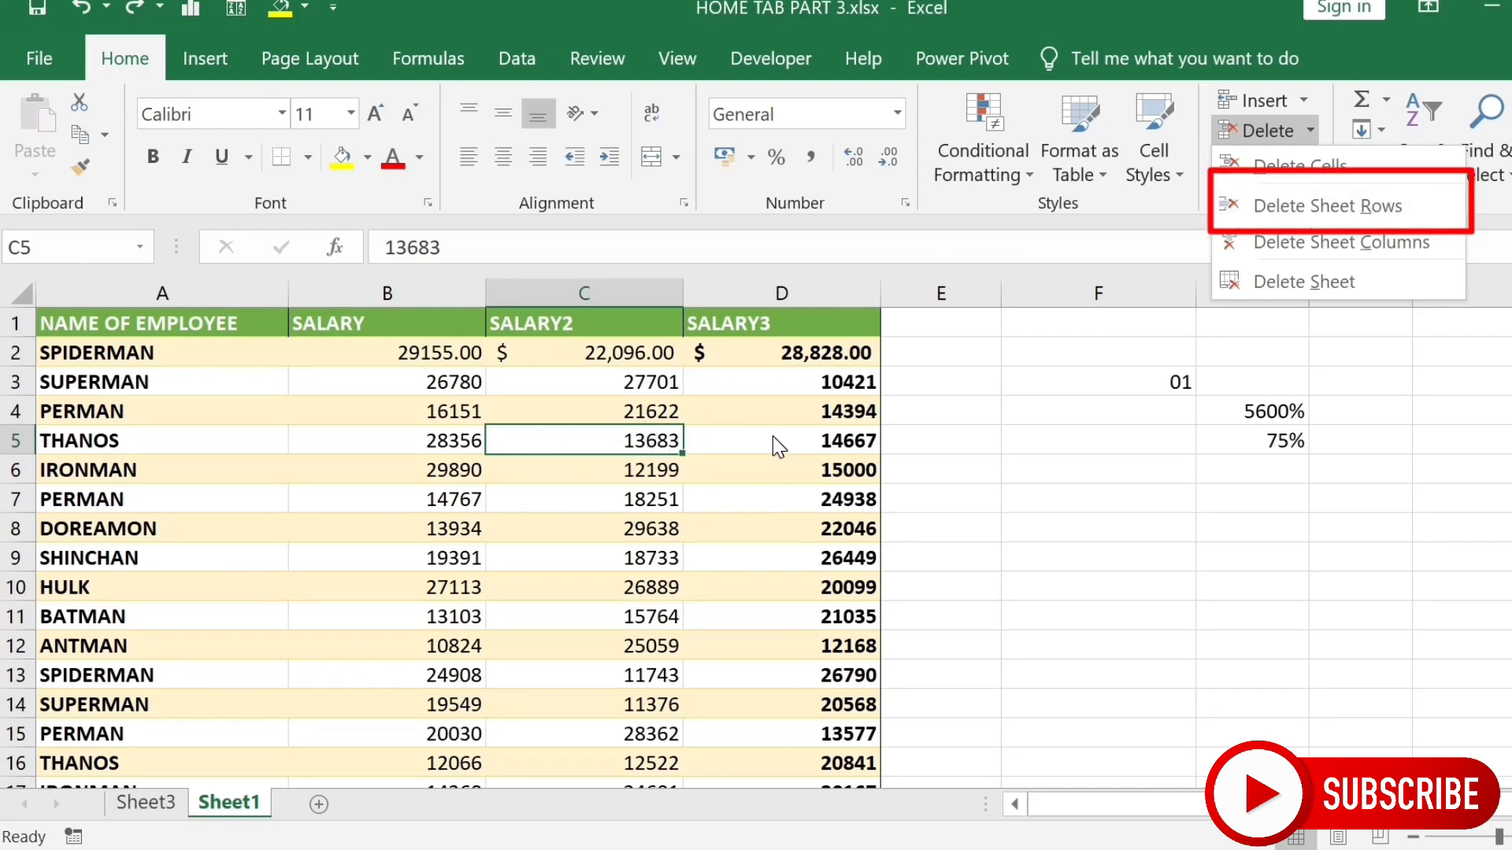
pyautogui.click(1264, 211)
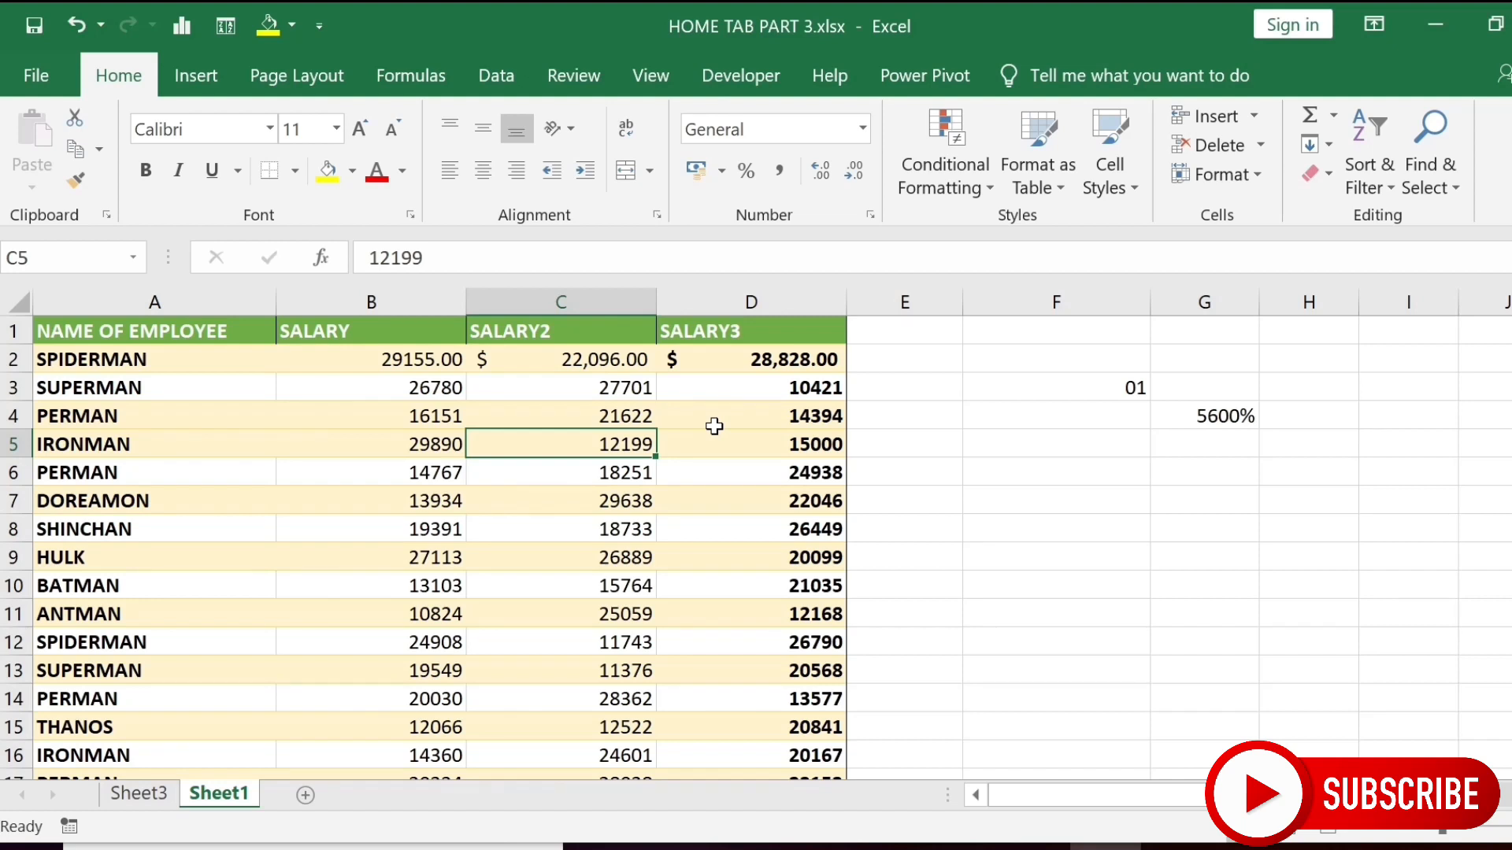
pyautogui.hotkey('ctrl', 'z')
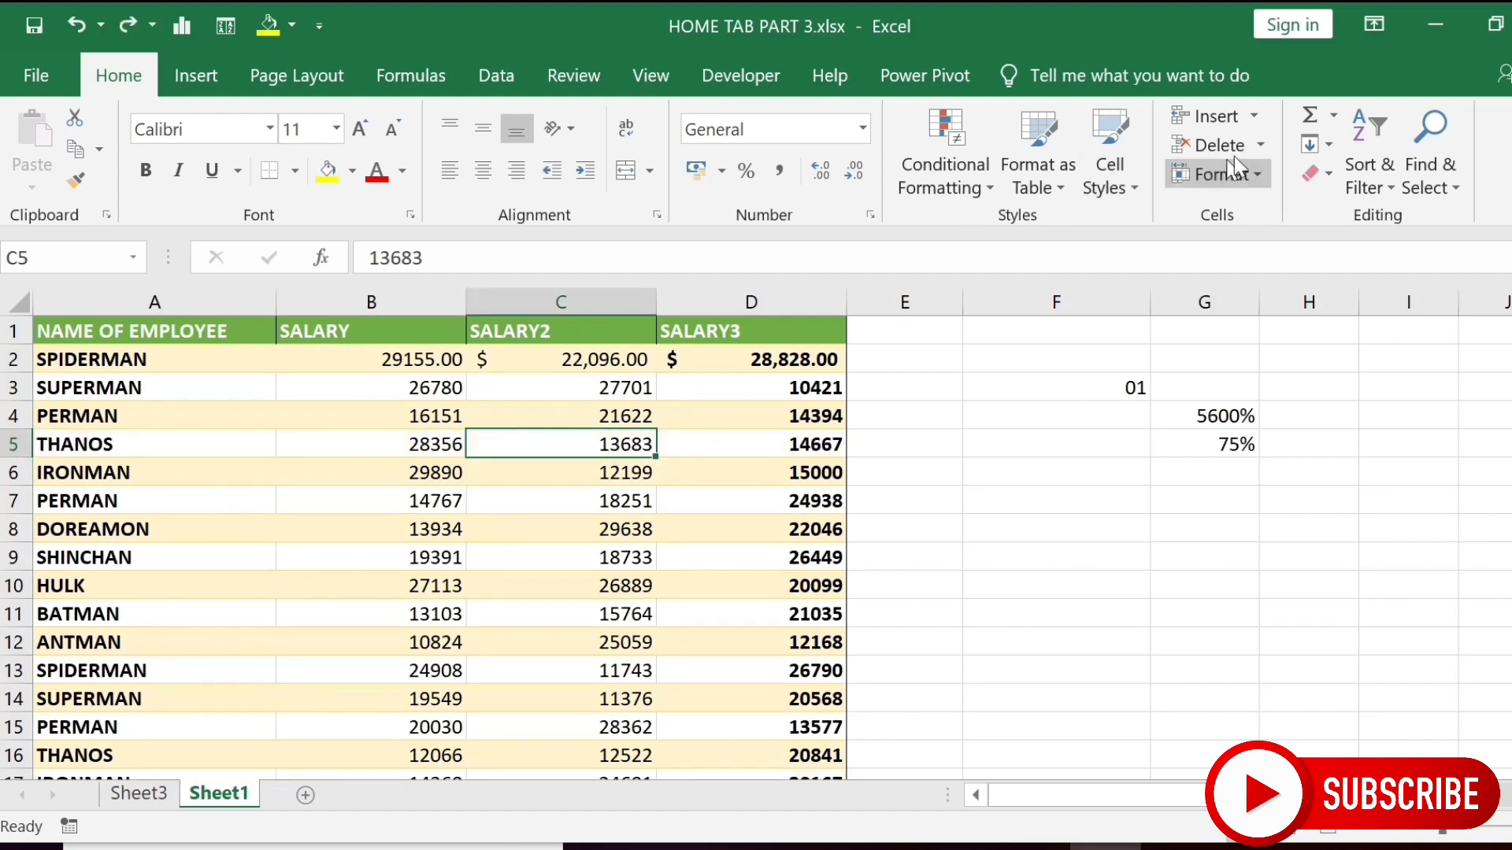
pyautogui.click(1261, 147)
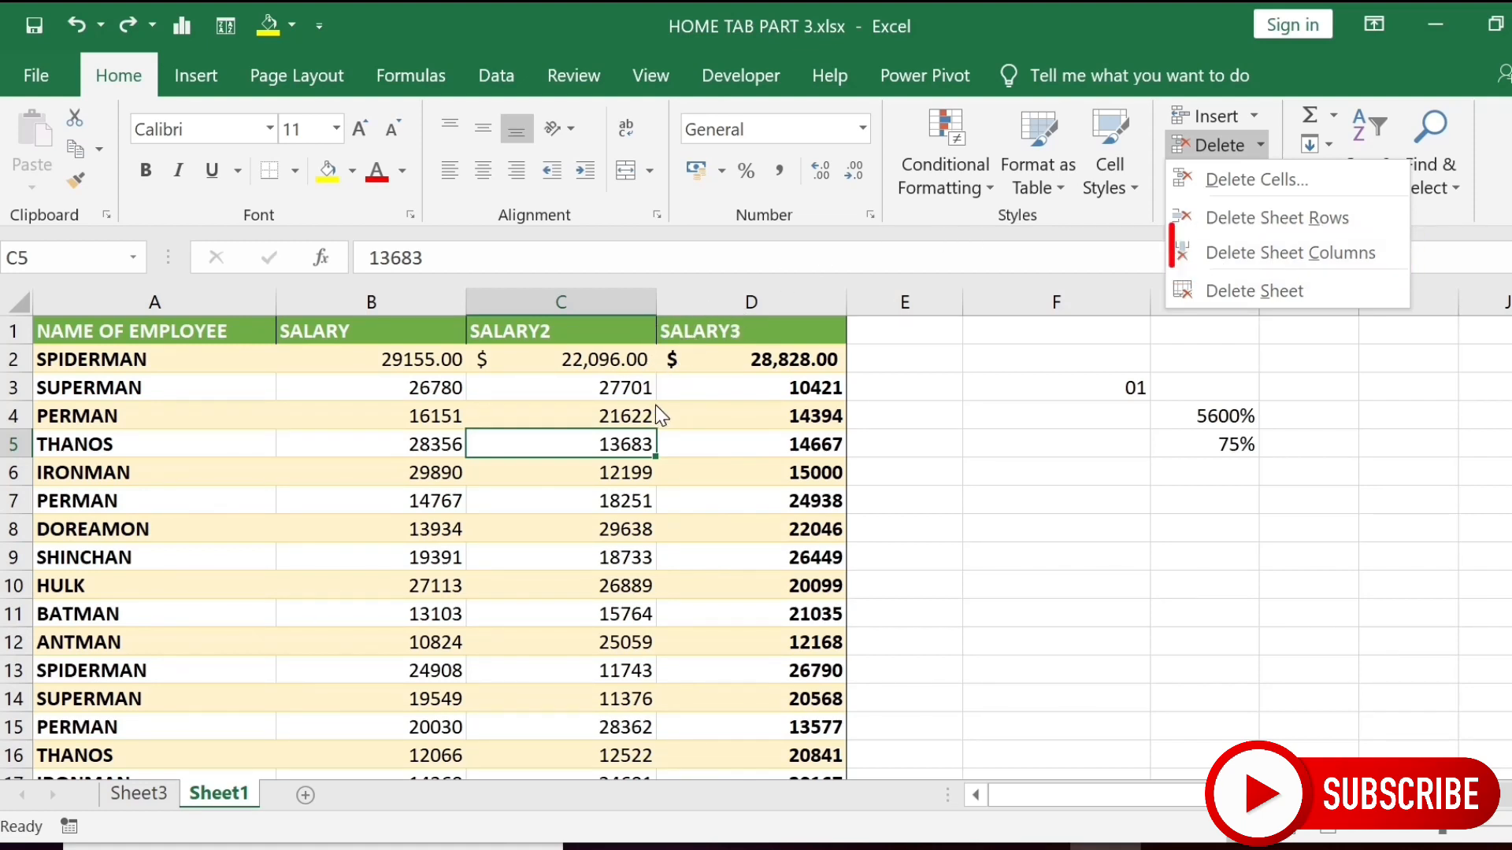
pyautogui.click(1236, 252)
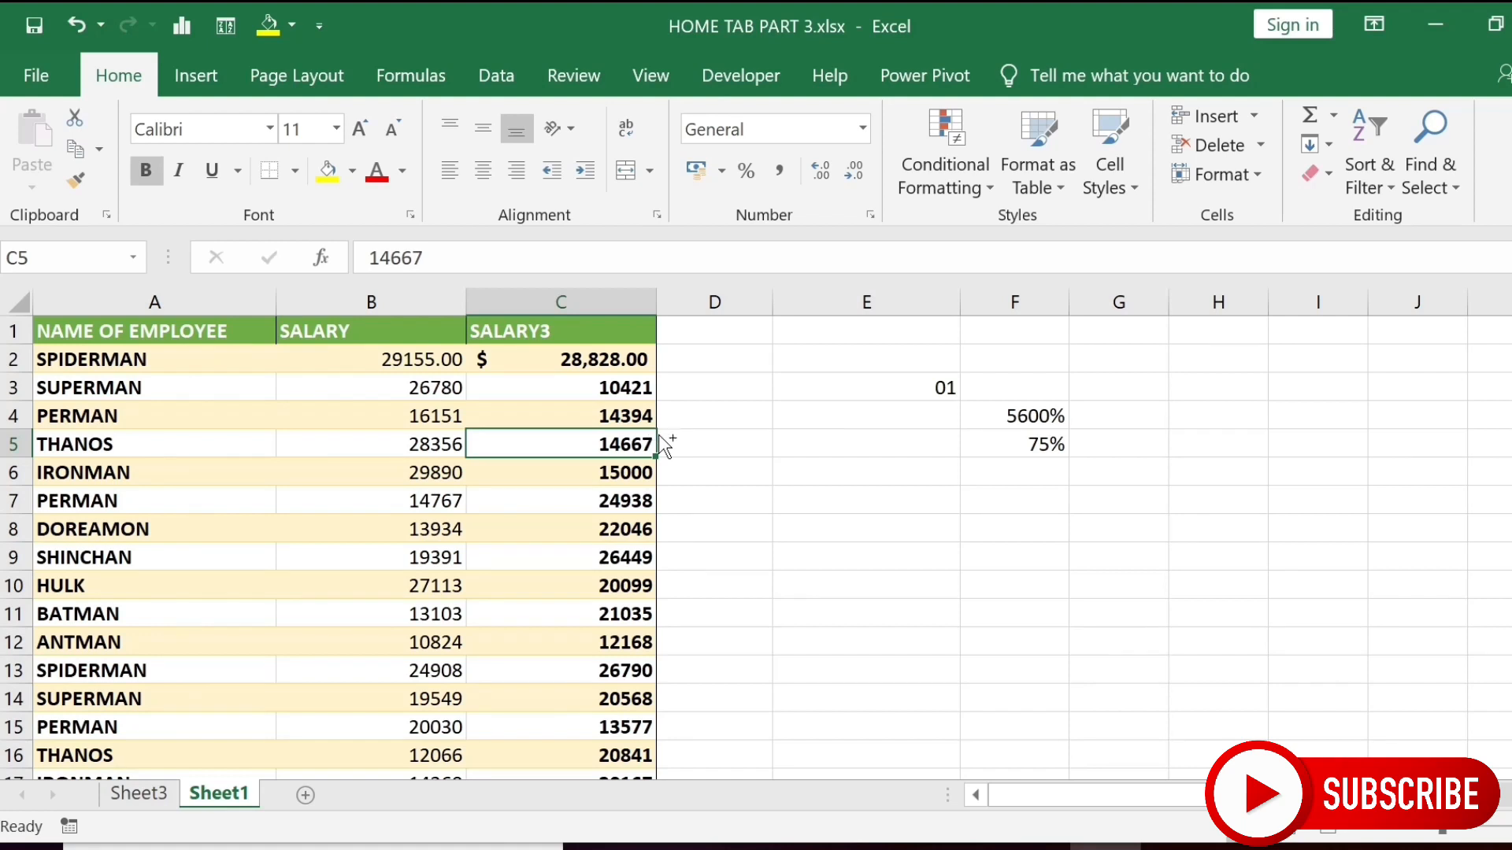
pyautogui.hotkey('ctrl', 'z')
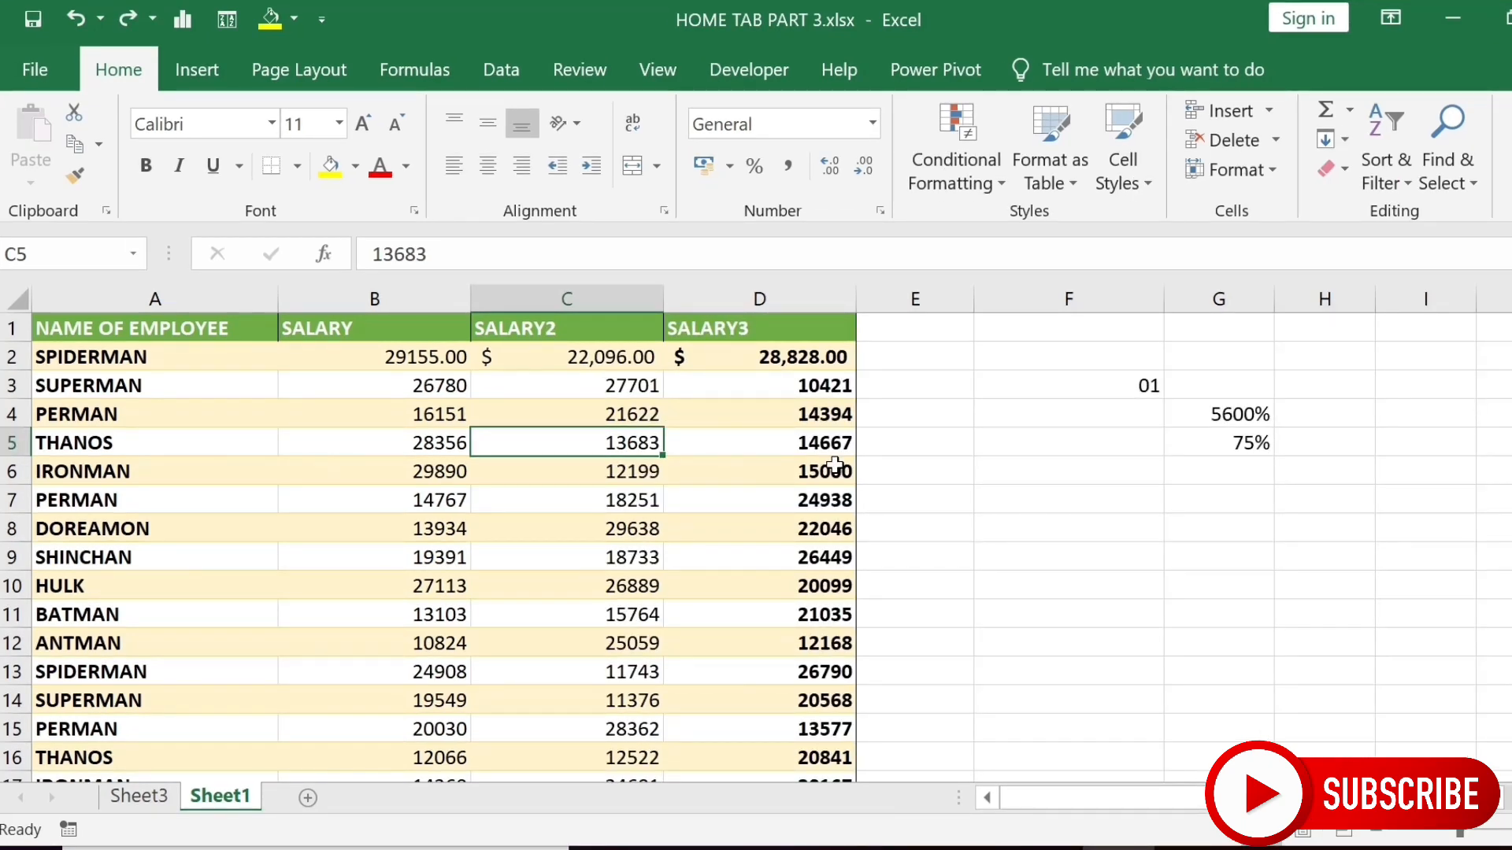
pyautogui.click(1274, 141)
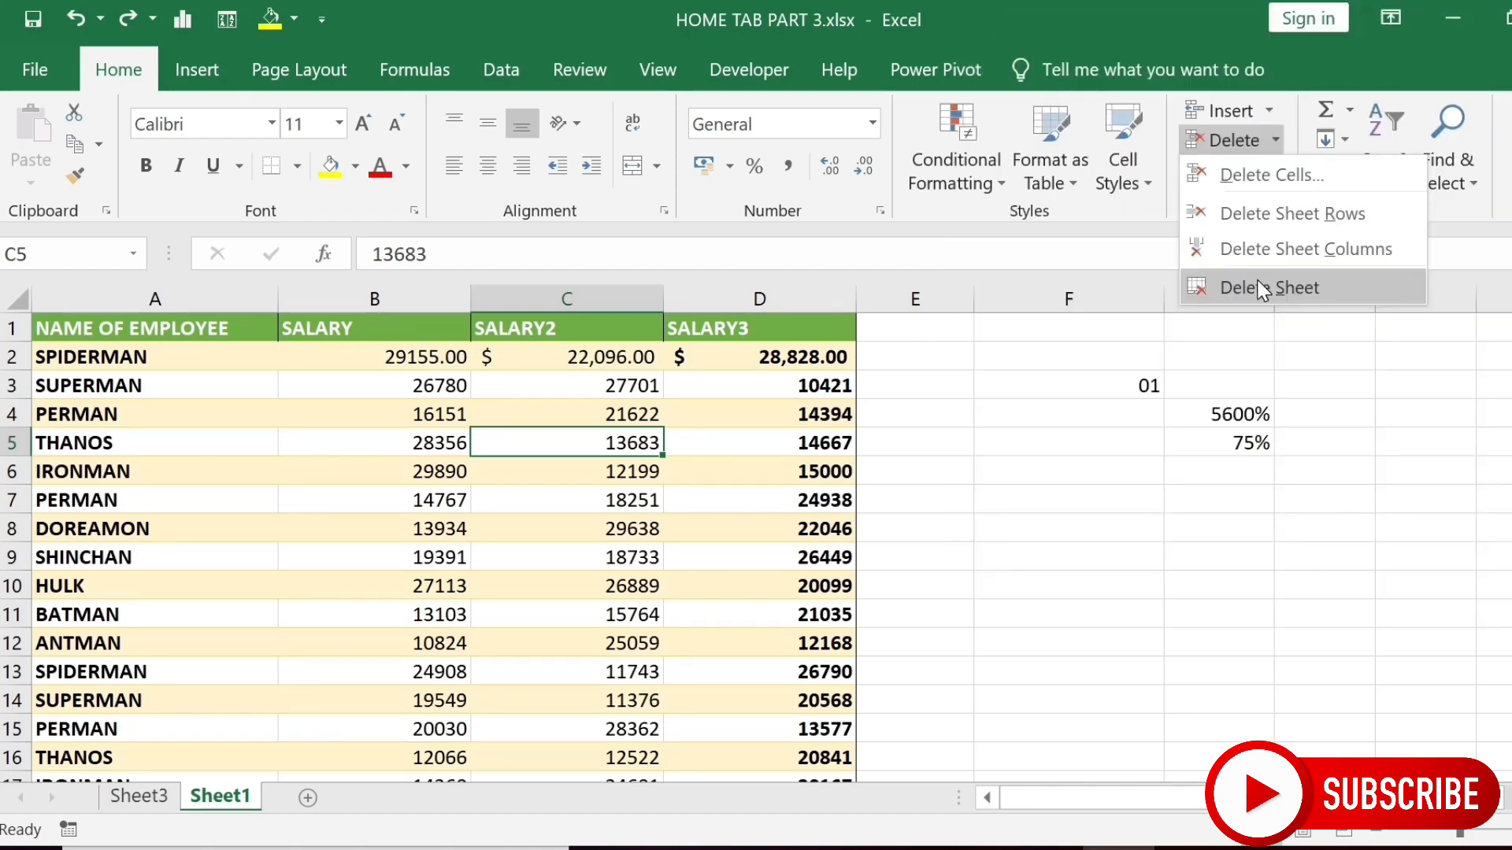
pyautogui.click(1257, 285)
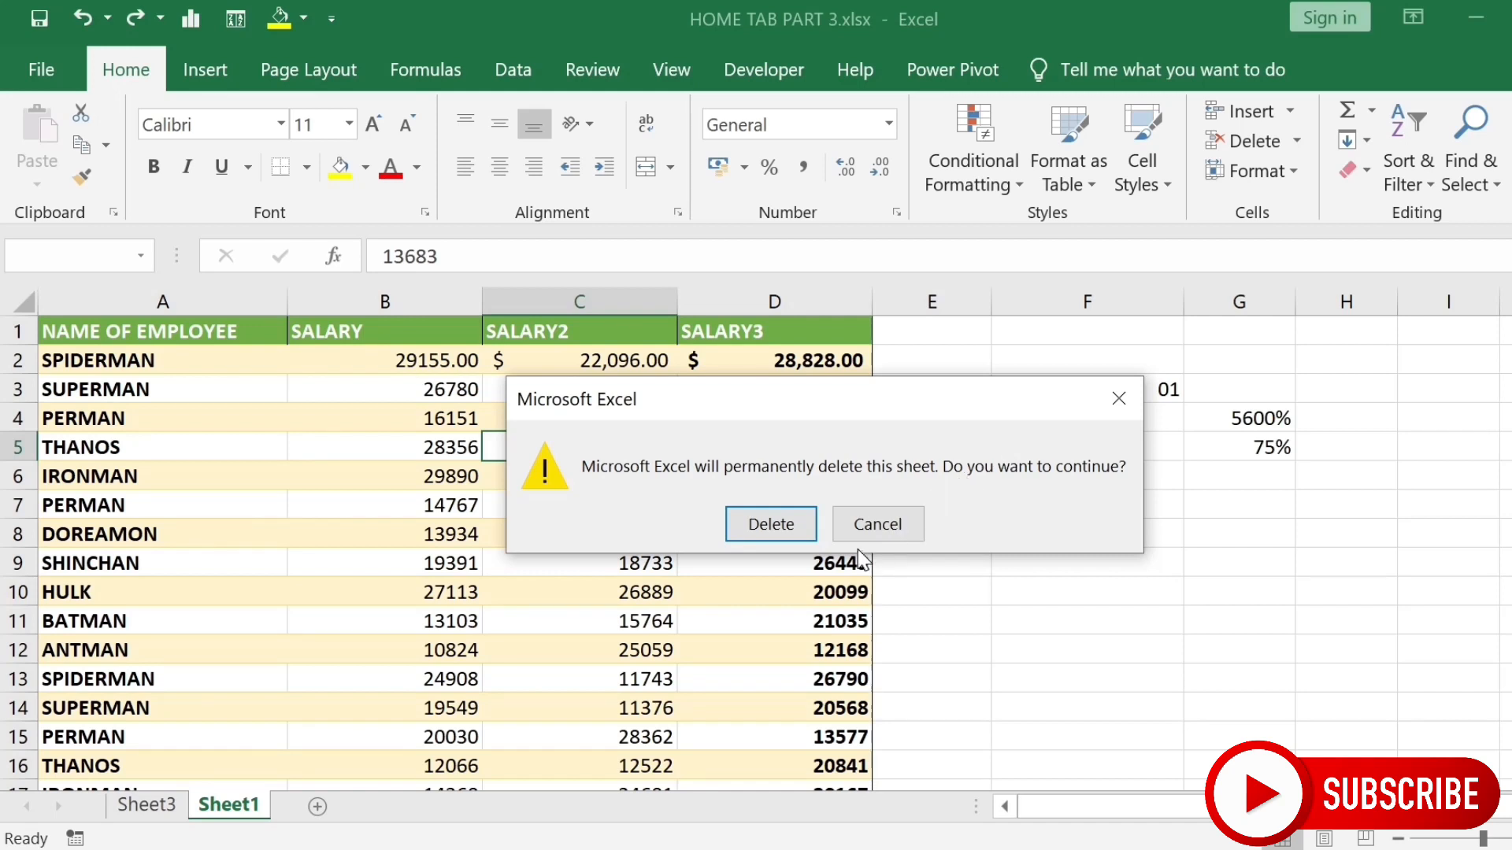
pyautogui.click(878, 530)
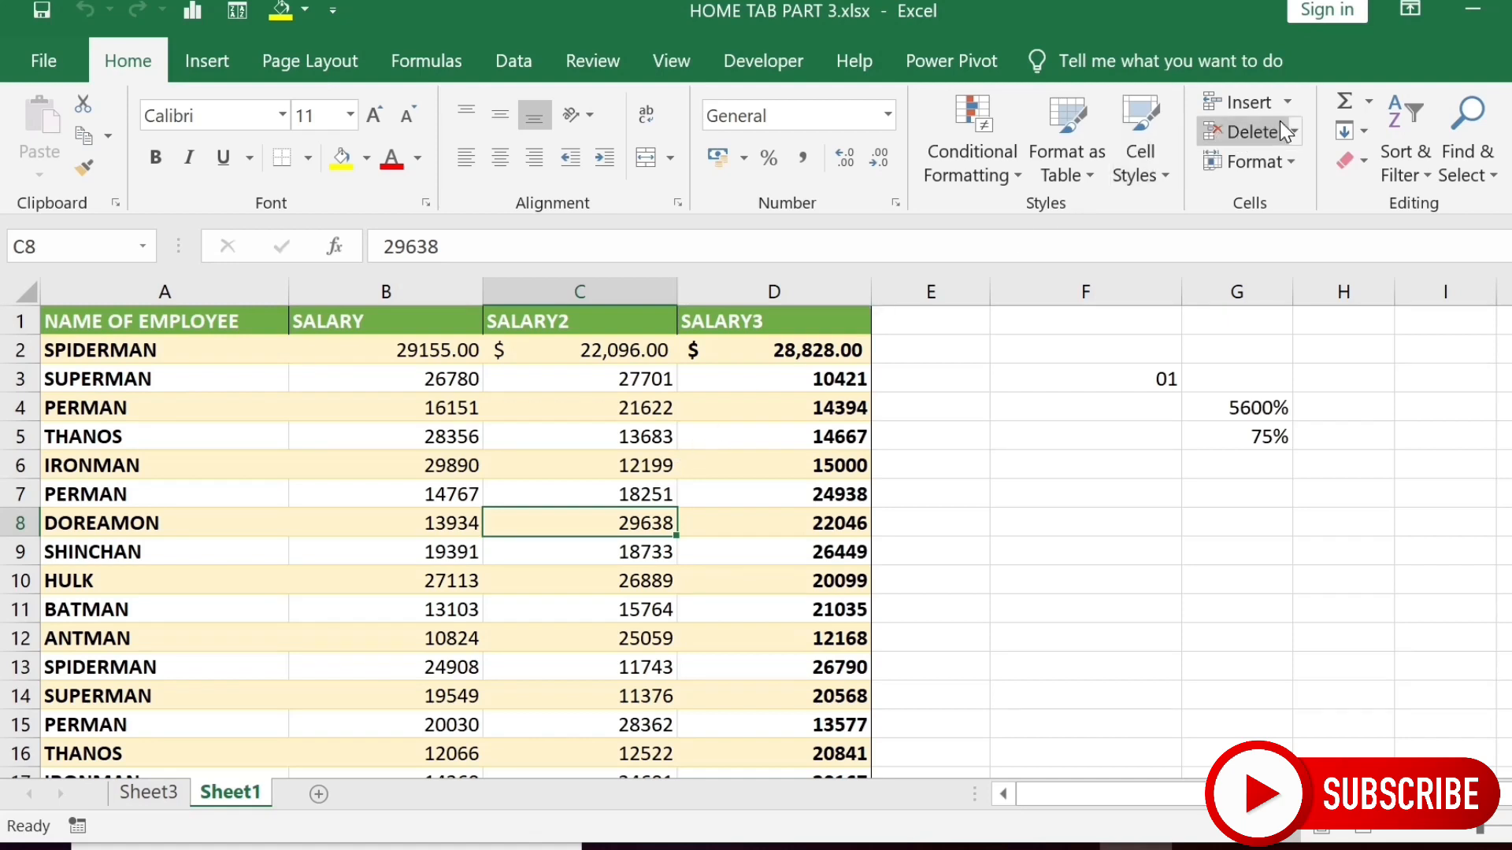
pyautogui.click(1289, 110)
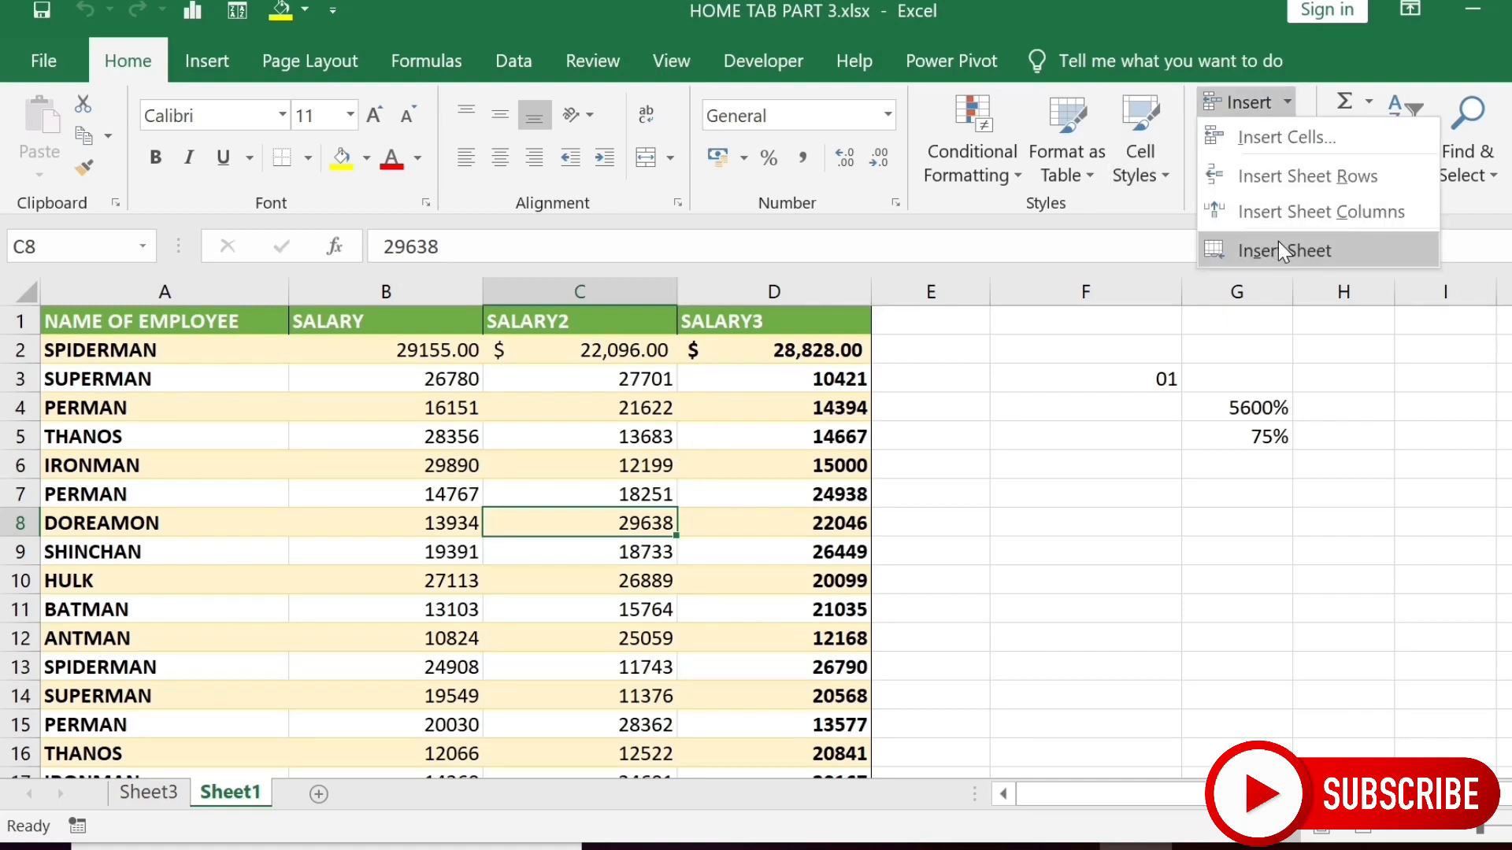
pyautogui.click(673, 442)
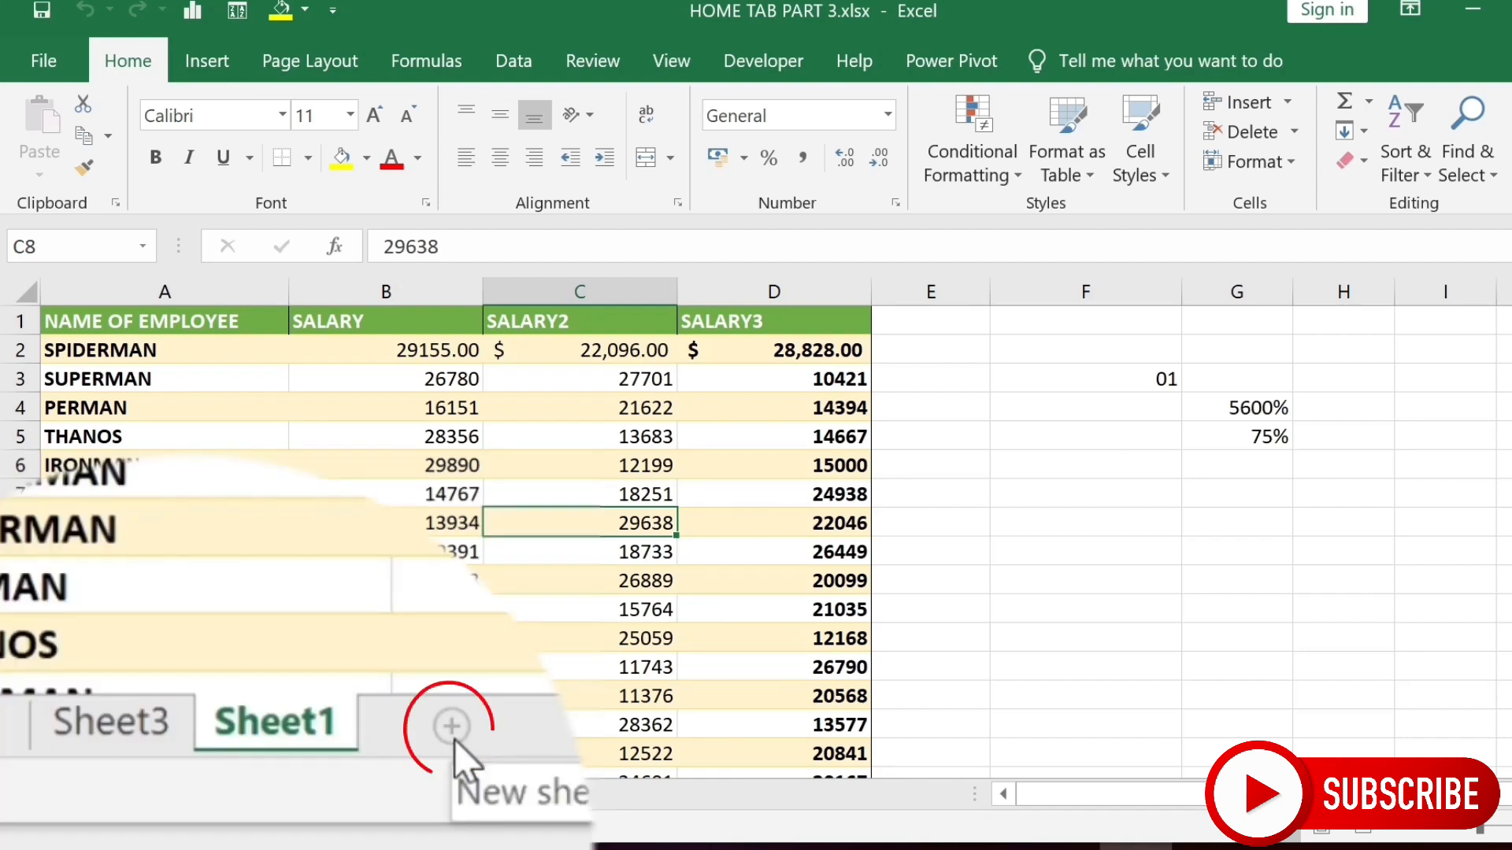
pyautogui.click(316, 795)
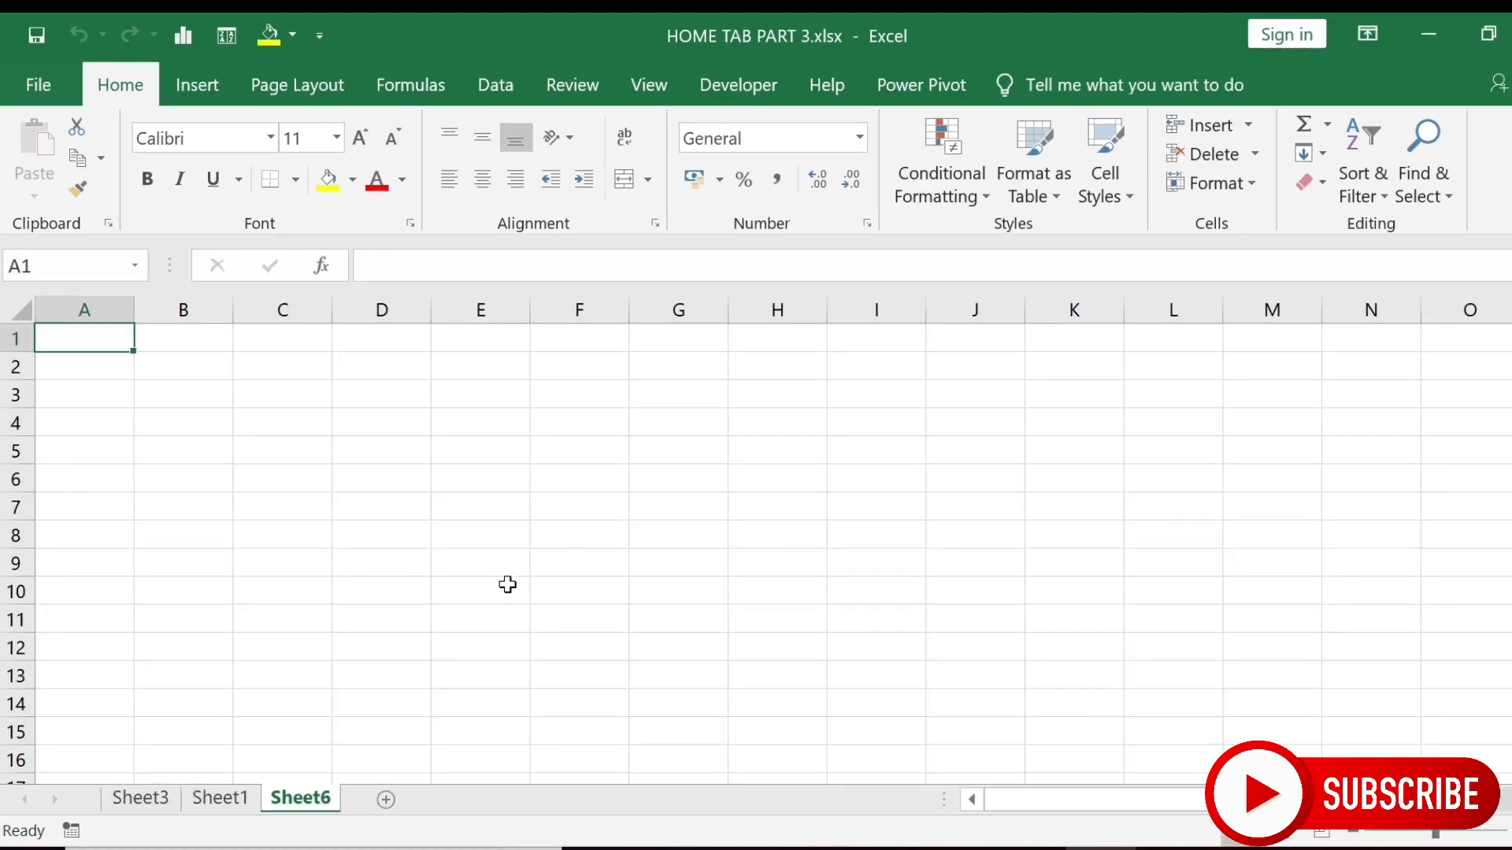
pyautogui.click(1256, 155)
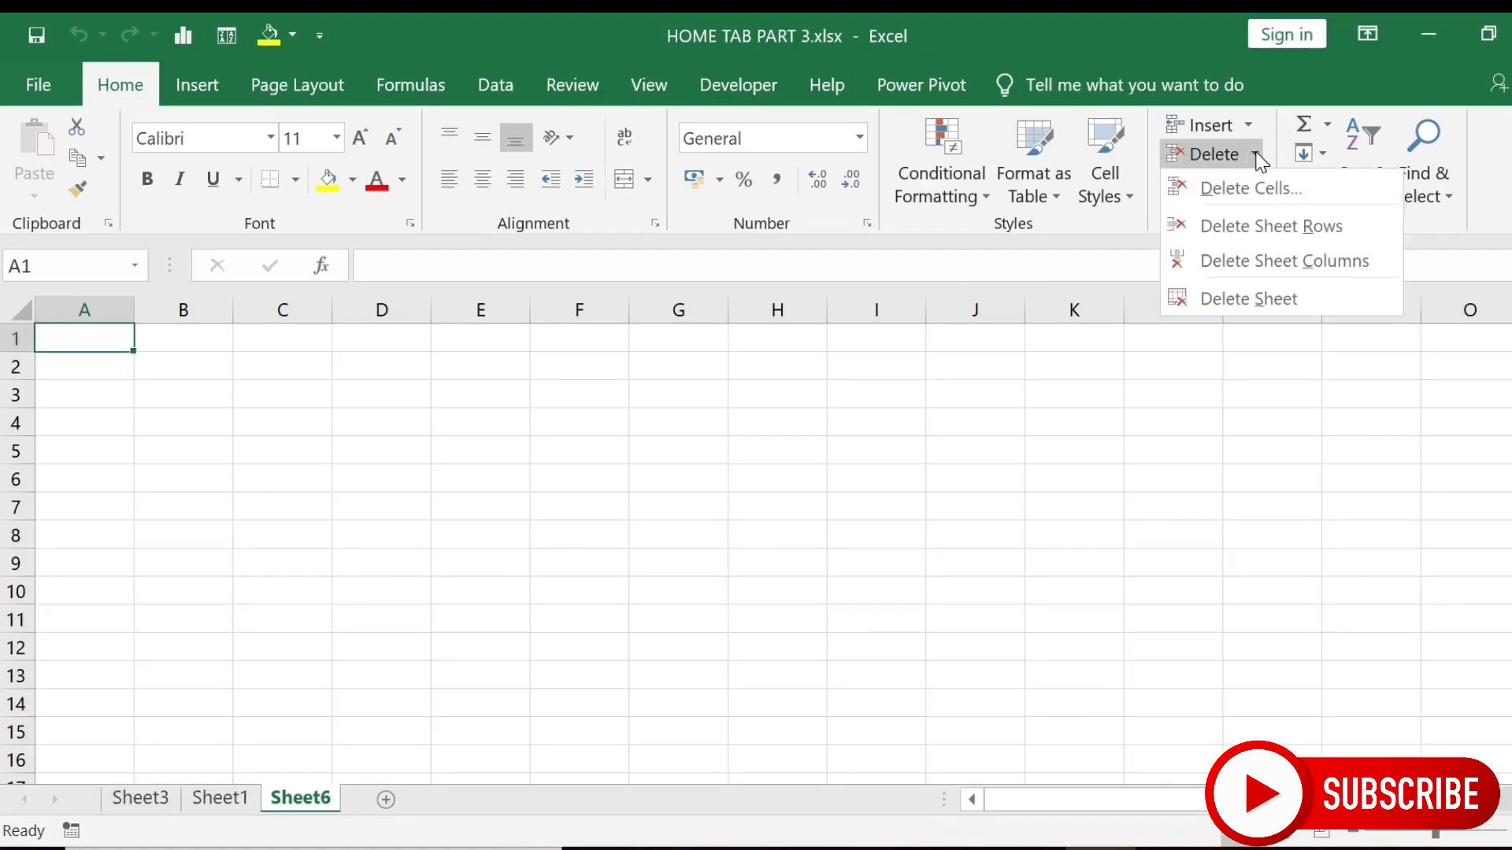
pyautogui.click(1271, 301)
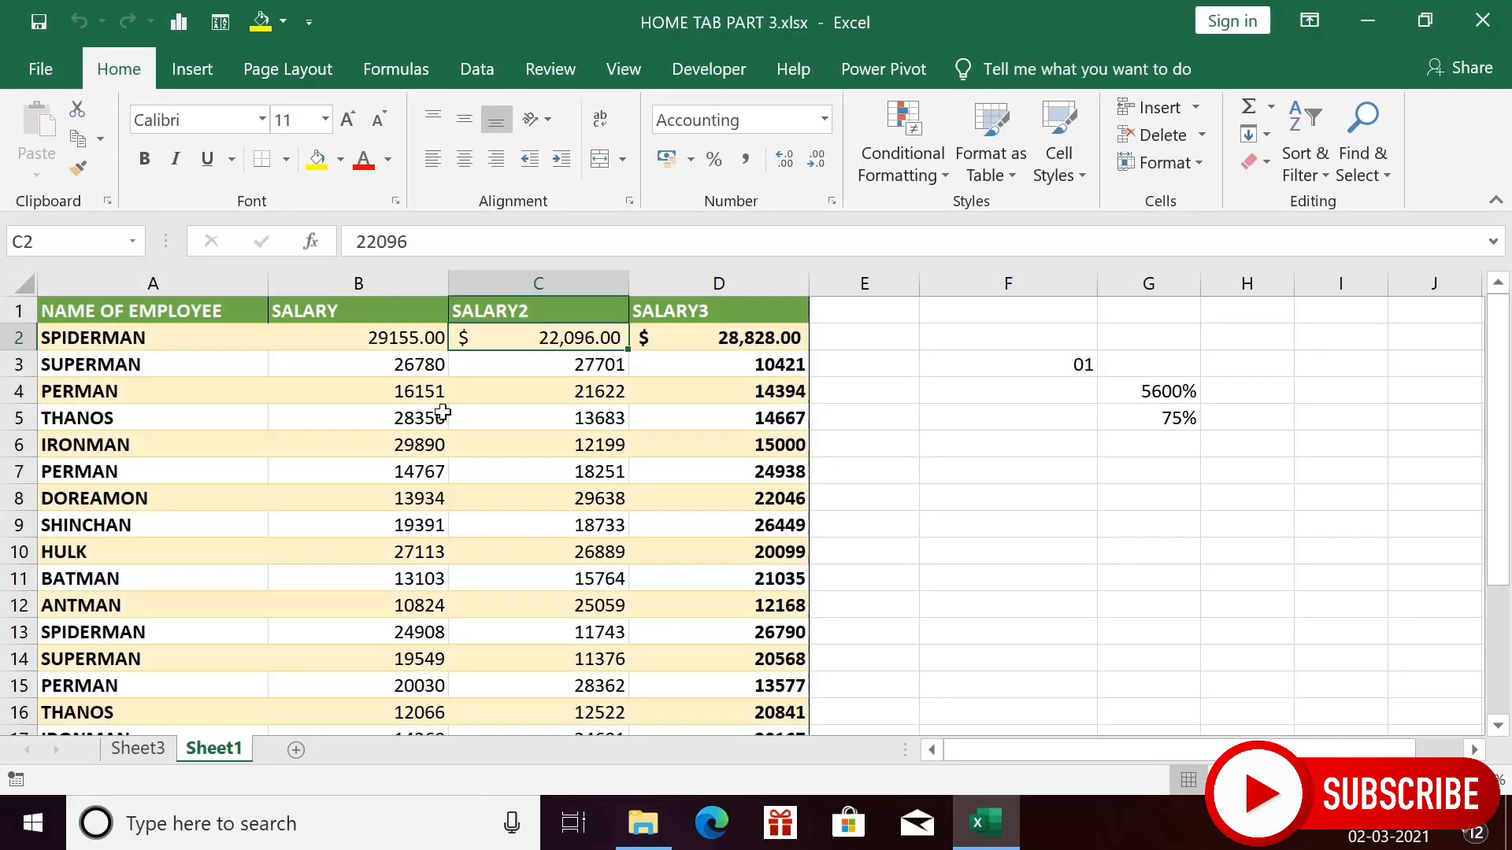
# - Change row 2's height from 14.6 to 20, then undo the change
pyautogui.click(1205, 161)
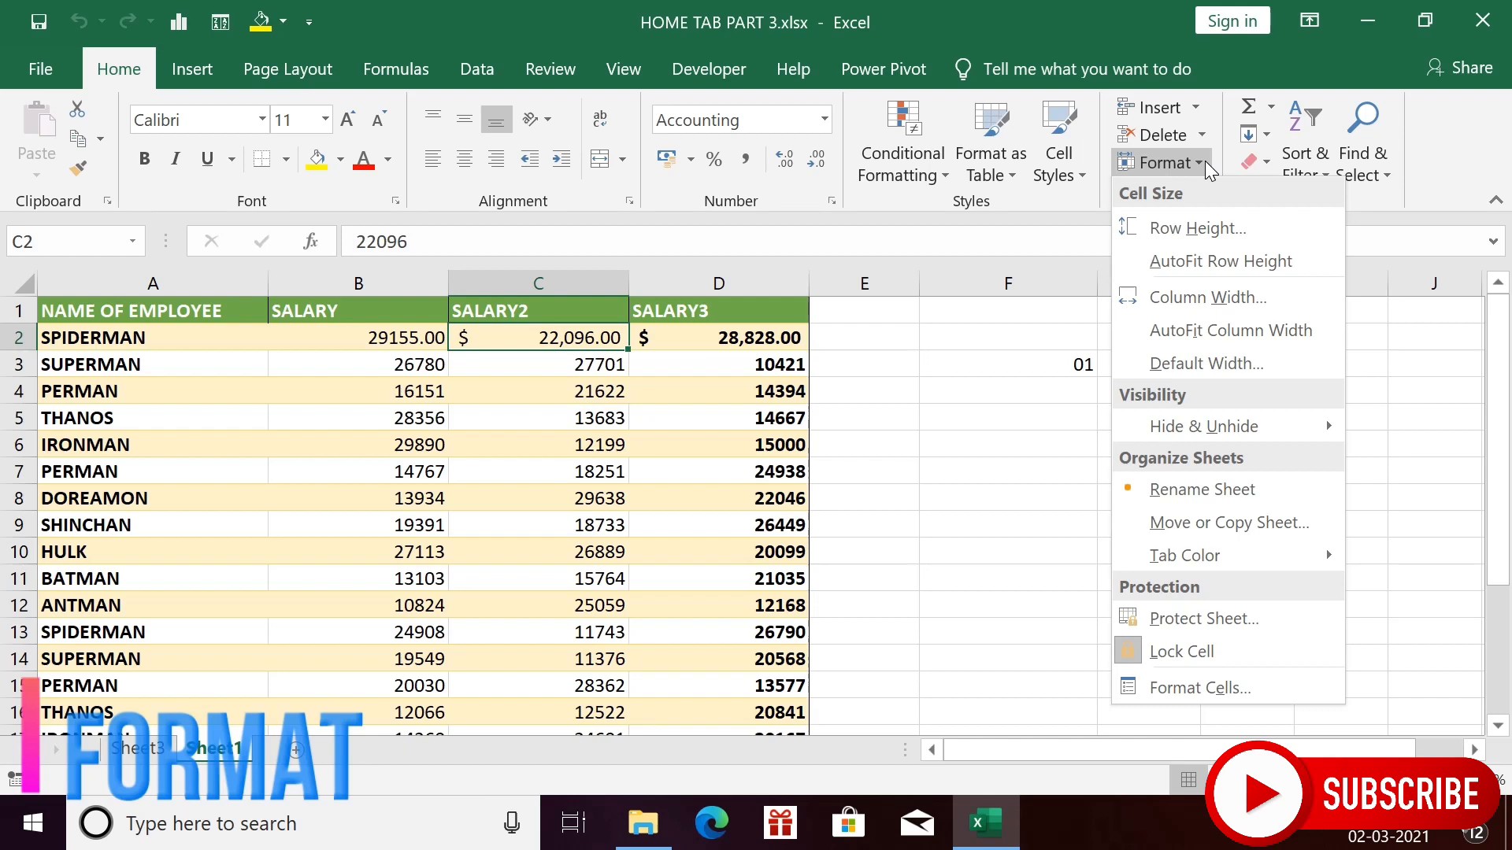
pyautogui.click(1163, 237)
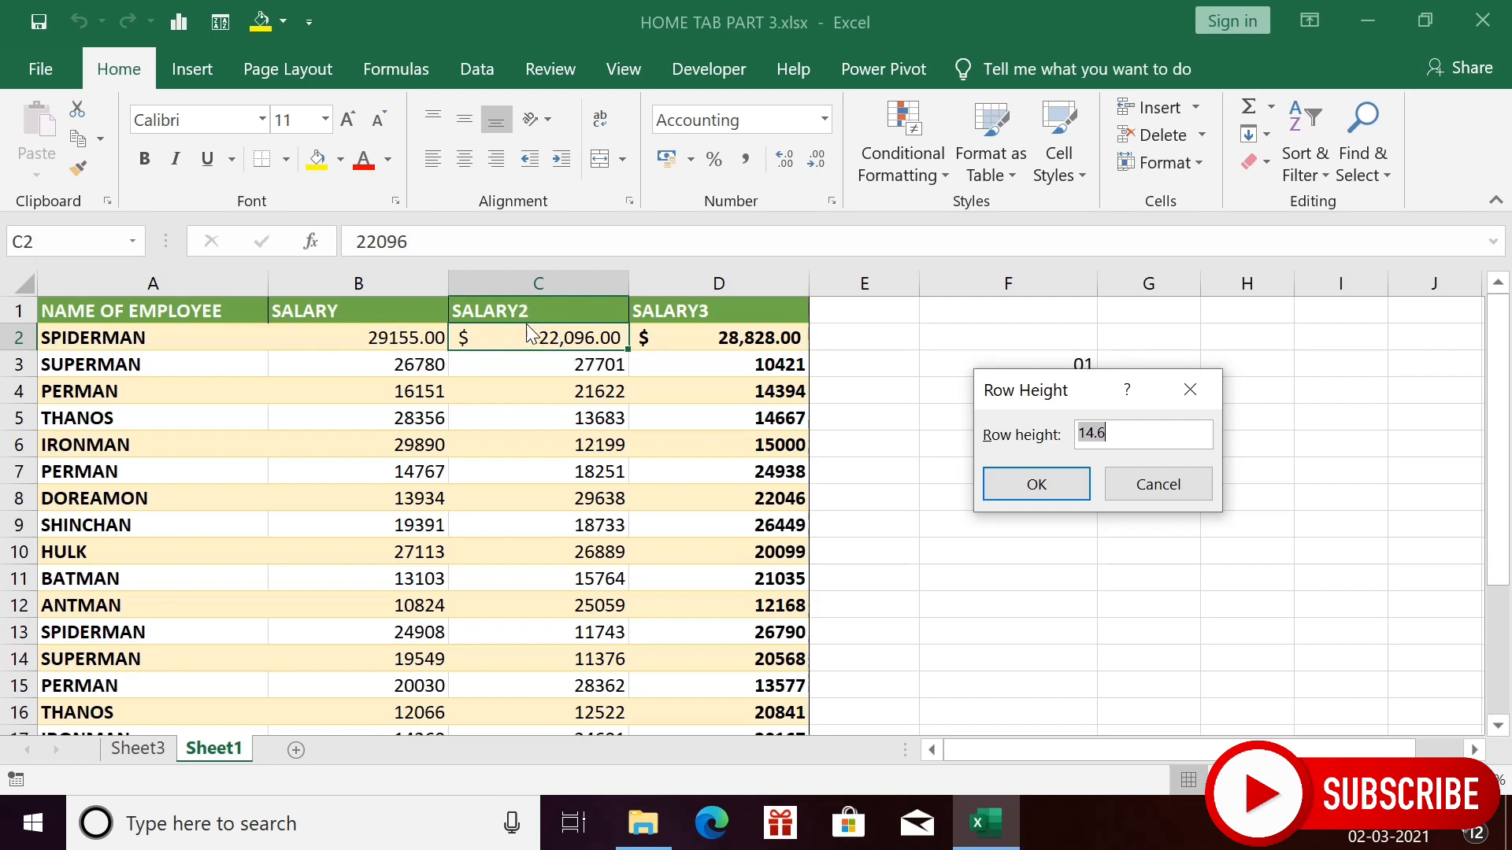
pyautogui.click(1124, 435)
pyautogui.press('BackSpace')
pyautogui.press('BackSpace')
pyautogui.press('BackSpace')
pyautogui.press('BackSpace')
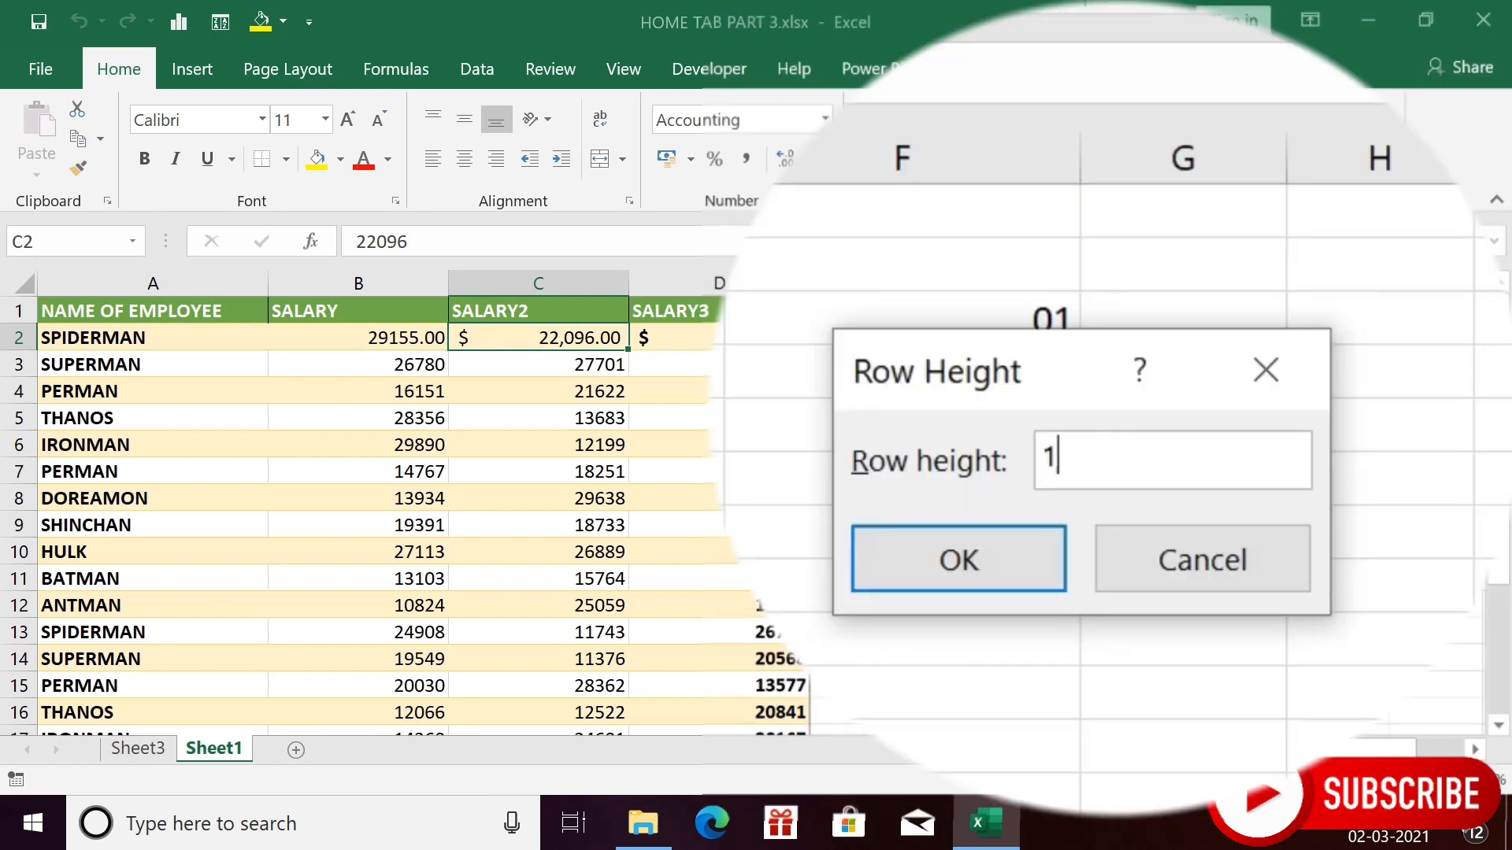
pyautogui.write('20')
pyautogui.click(995, 554)
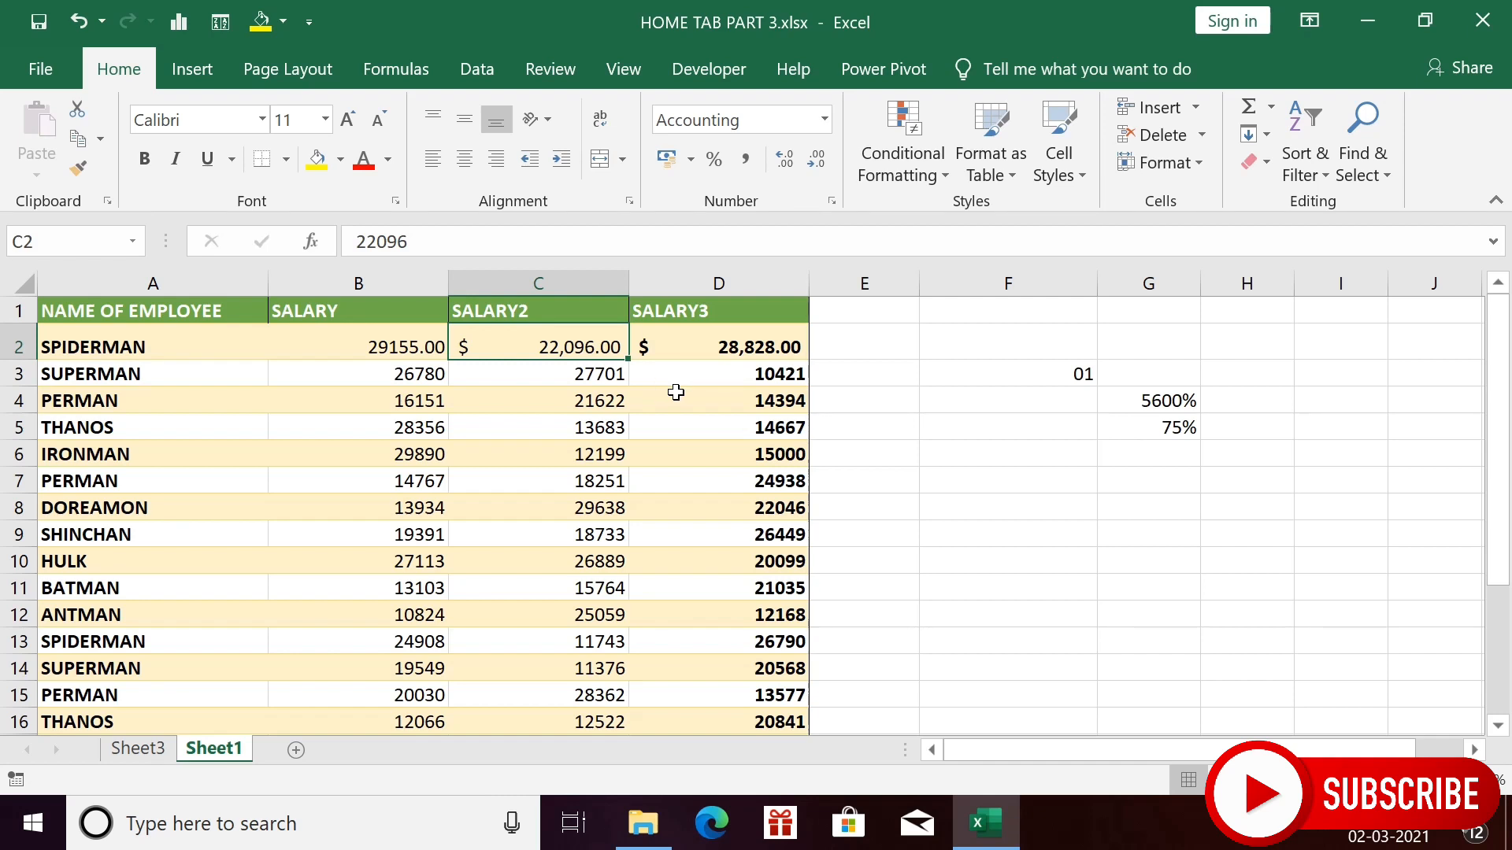
pyautogui.hotkey('ctrl', 'z')
# - Select the SPIDERMAN row and set its row height to 30
pyautogui.click(32, 352)
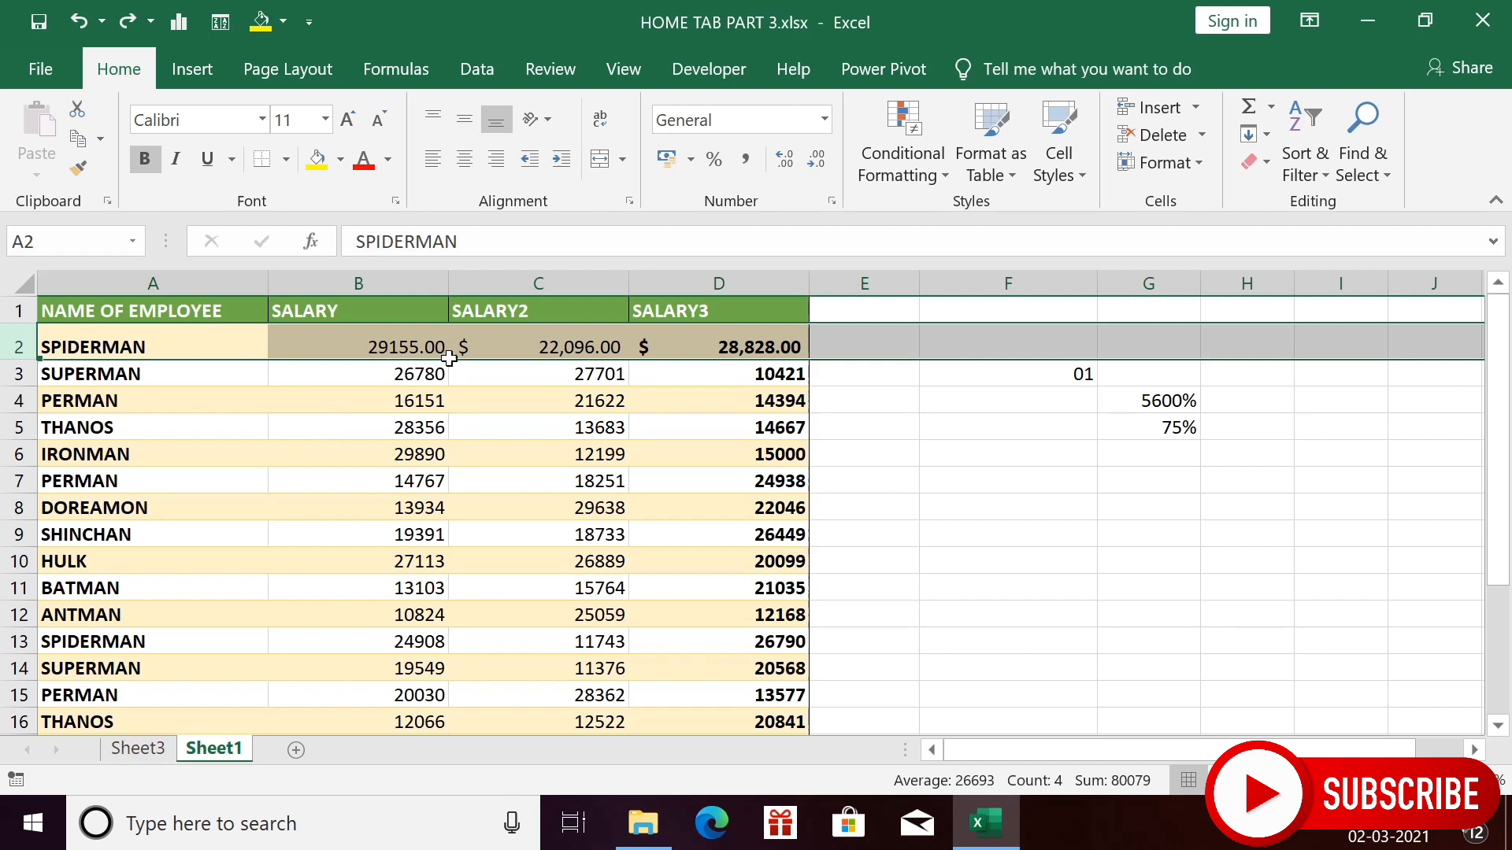
pyautogui.click(1194, 164)
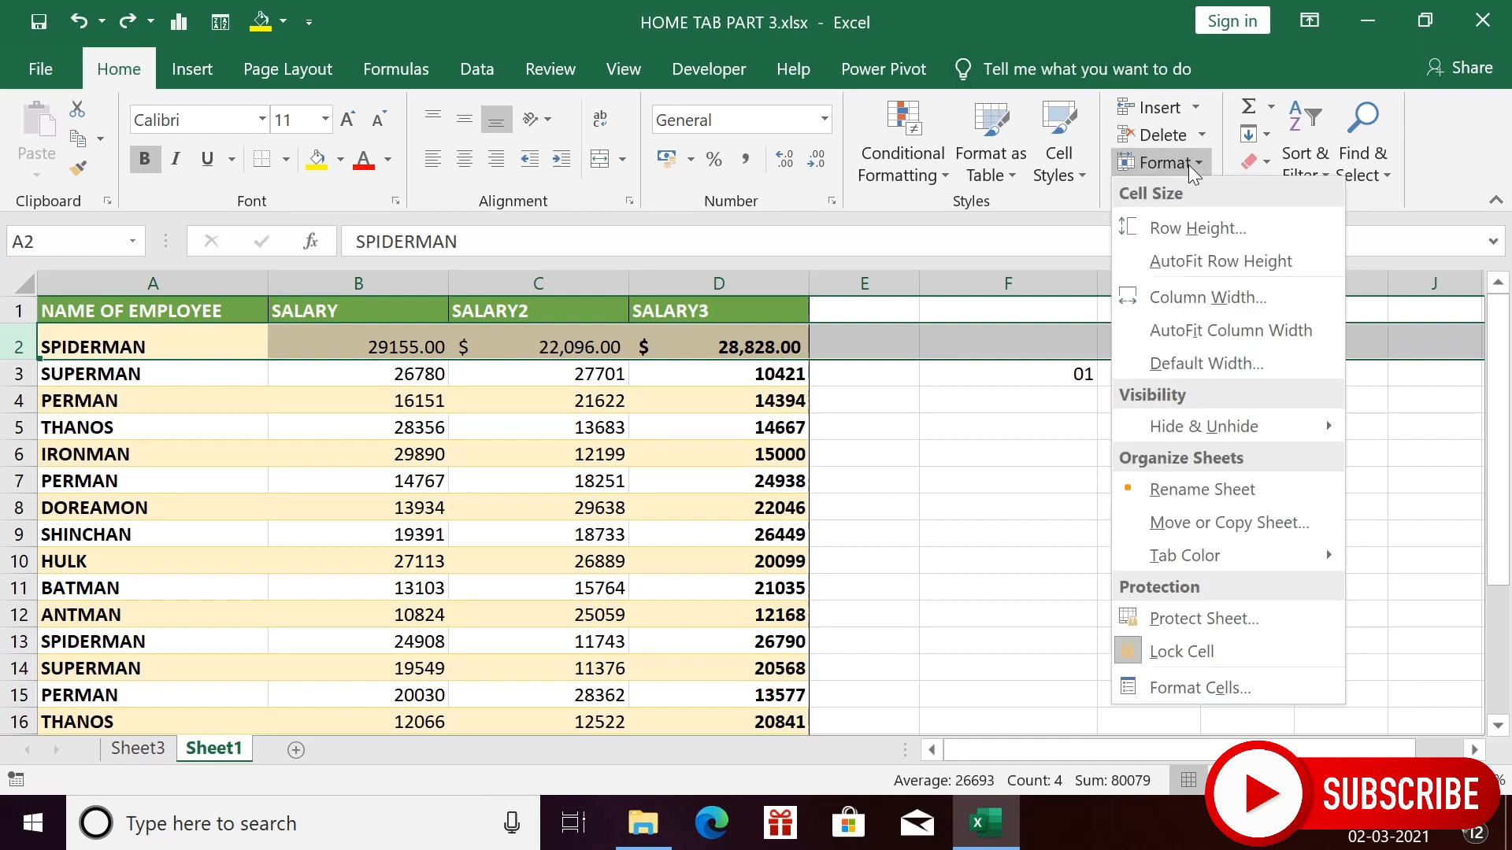
pyautogui.click(1175, 228)
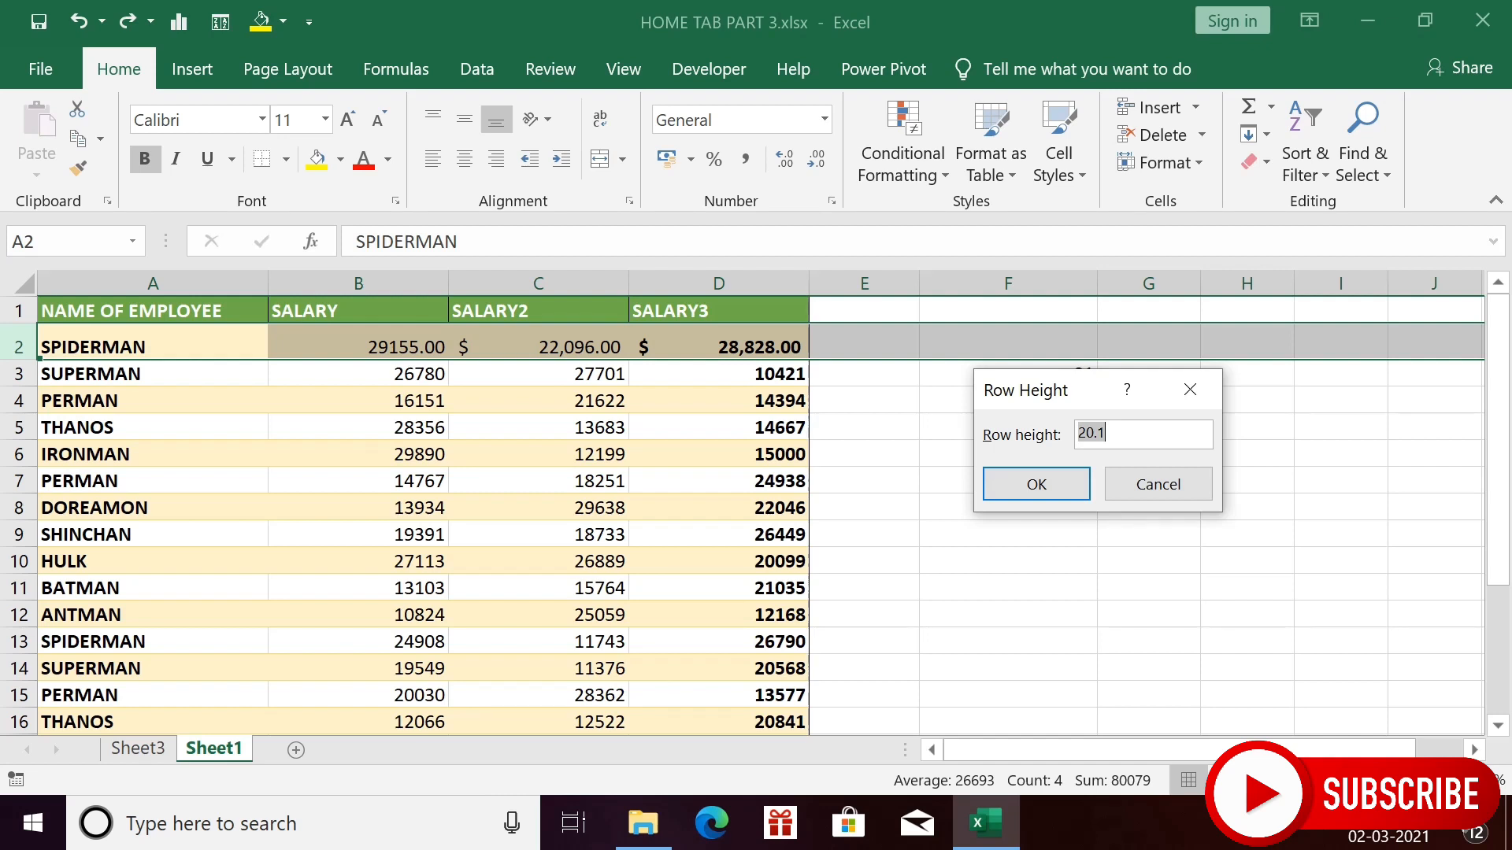
pyautogui.write('30')
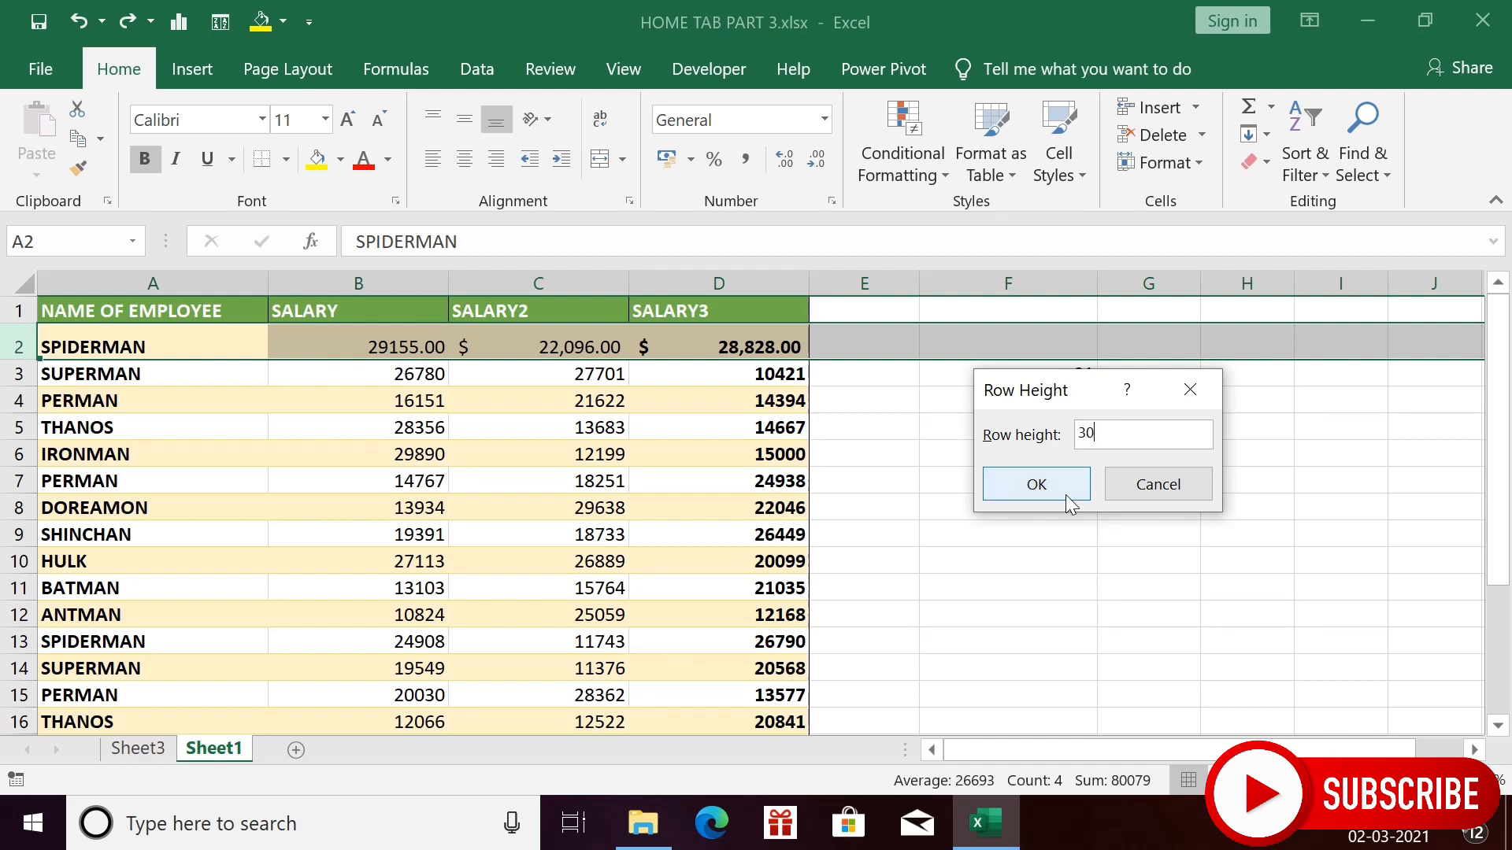
pyautogui.click(1065, 494)
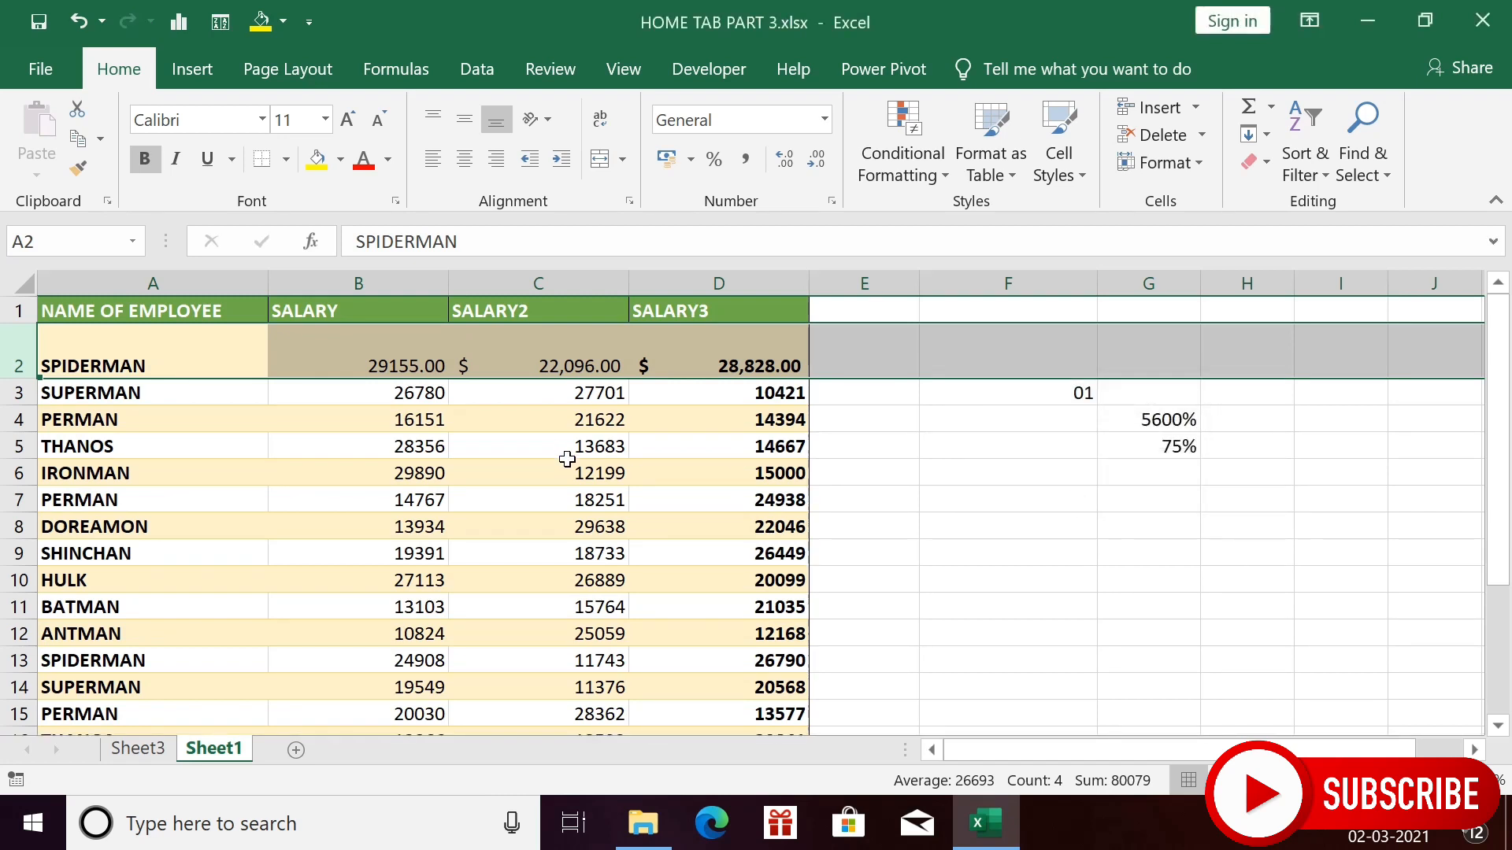
pyautogui.click(618, 447)
# - Select rows 2 through 6, set their row height to 30, then click cell E7
pyautogui.click(36, 365)
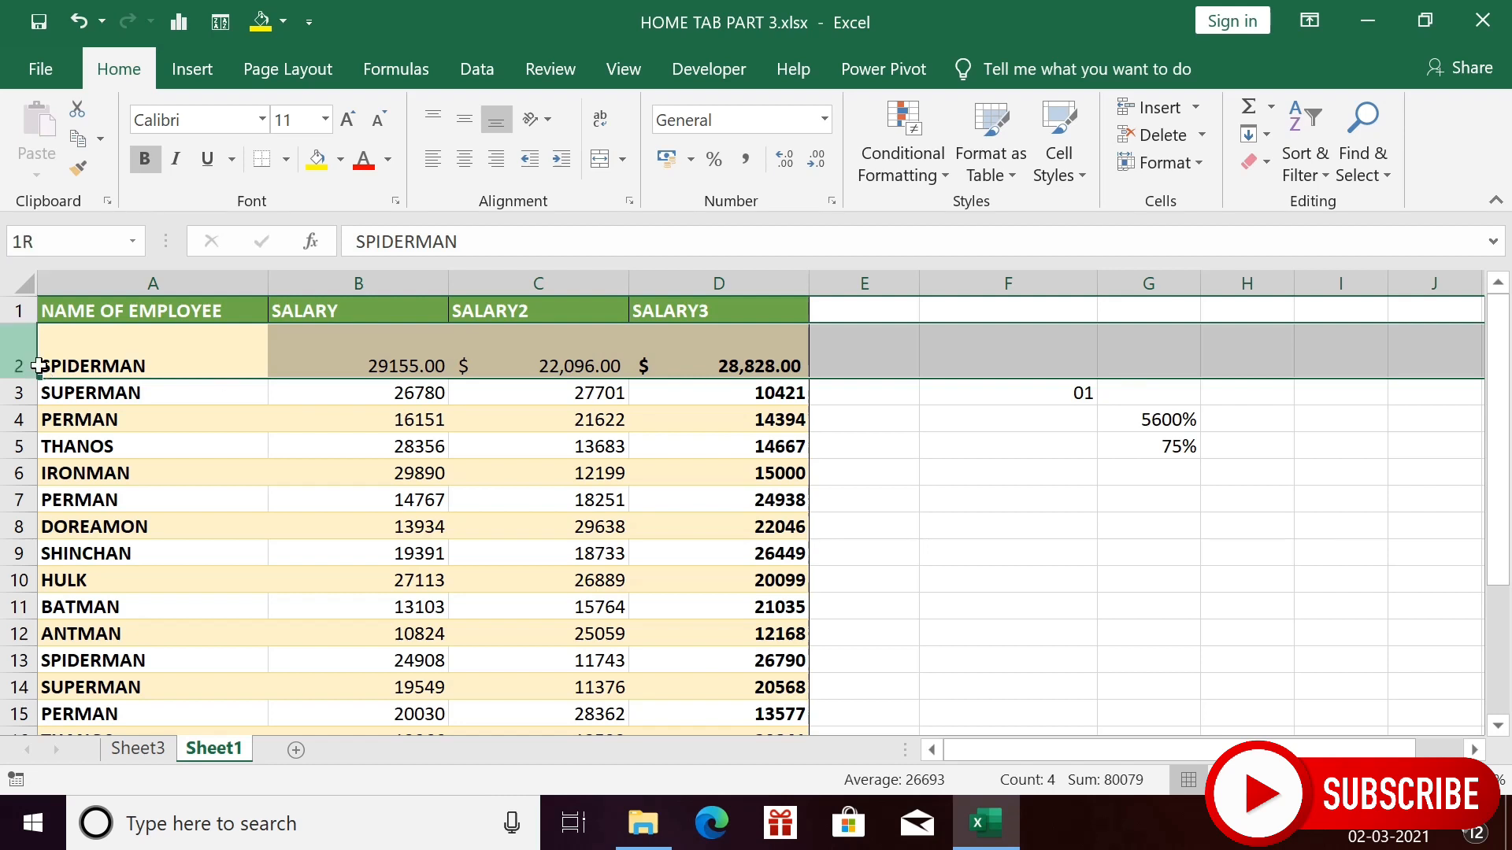
pyautogui.moveTo(38, 366); pyautogui.dragTo(17, 474)
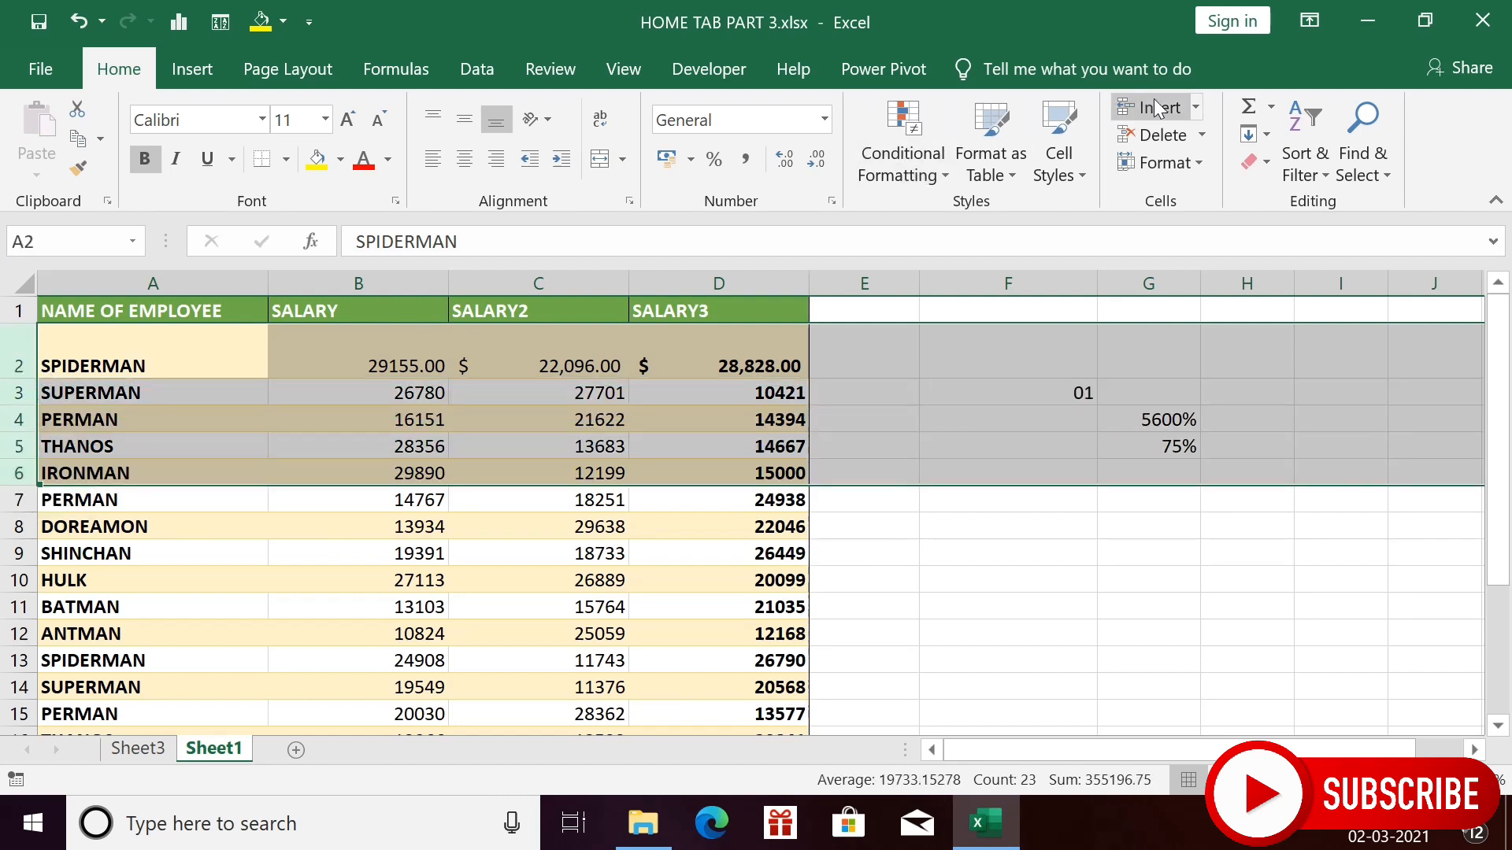
pyautogui.click(1193, 164)
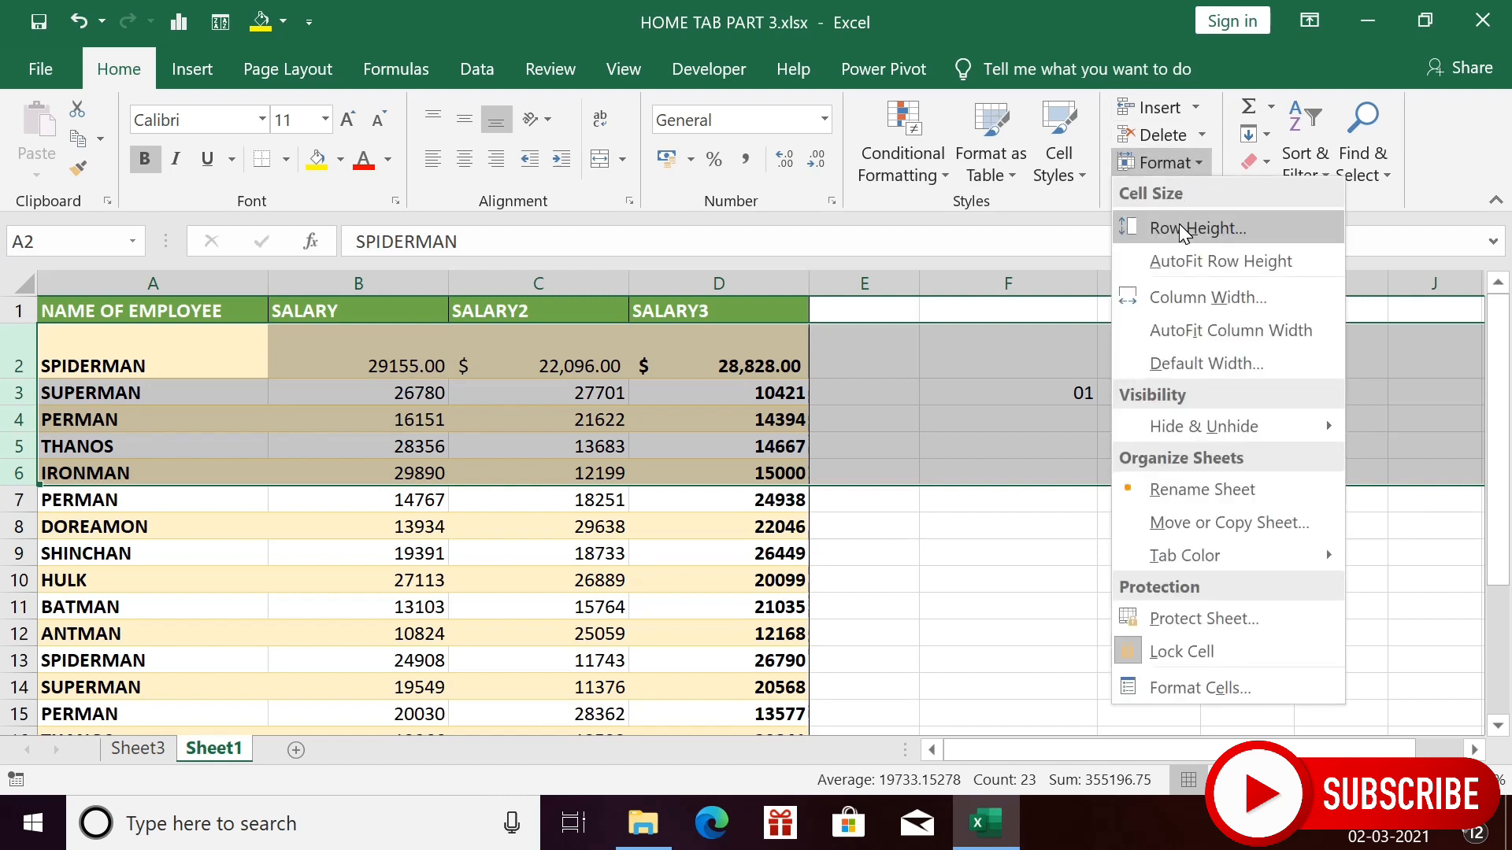
pyautogui.click(1179, 226)
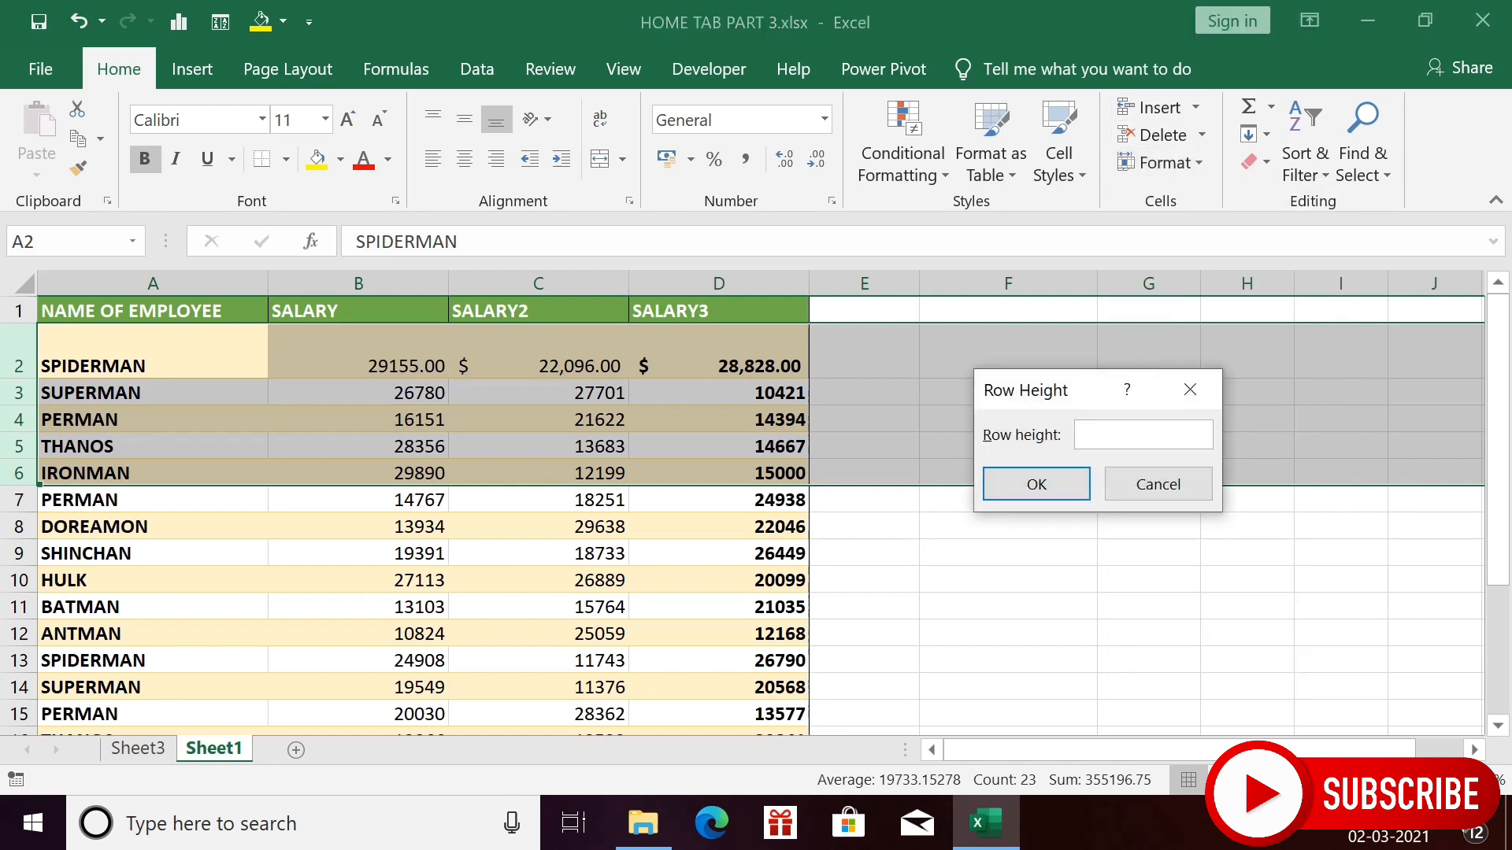
pyautogui.write('30')
pyautogui.click(1036, 484)
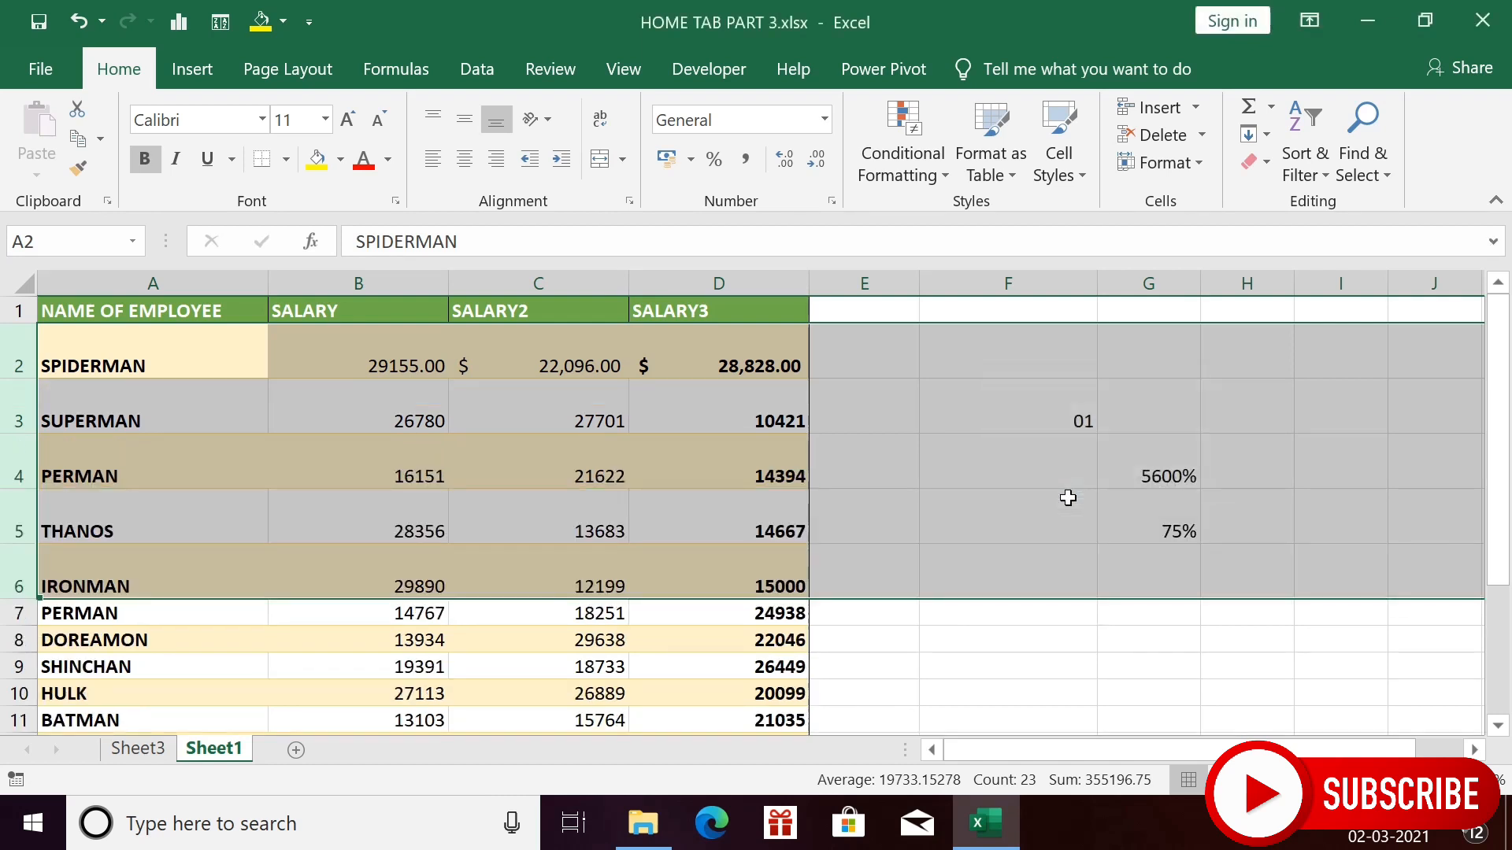
pyautogui.click(887, 625)
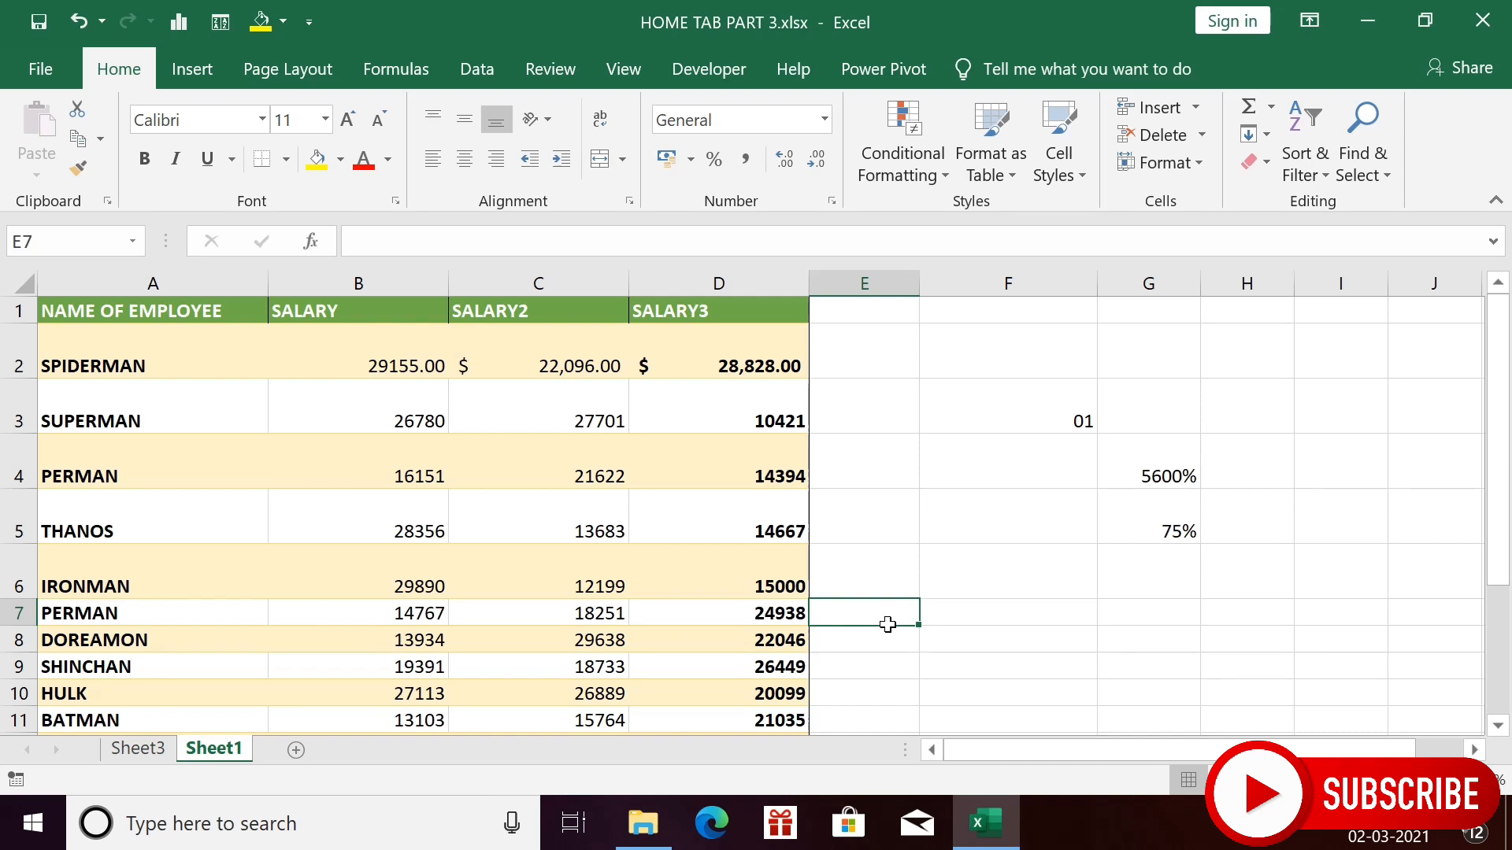
# - Select cell D2 and AutoFit the SPIDERMAN row's height to its contents
pyautogui.click(593, 462)
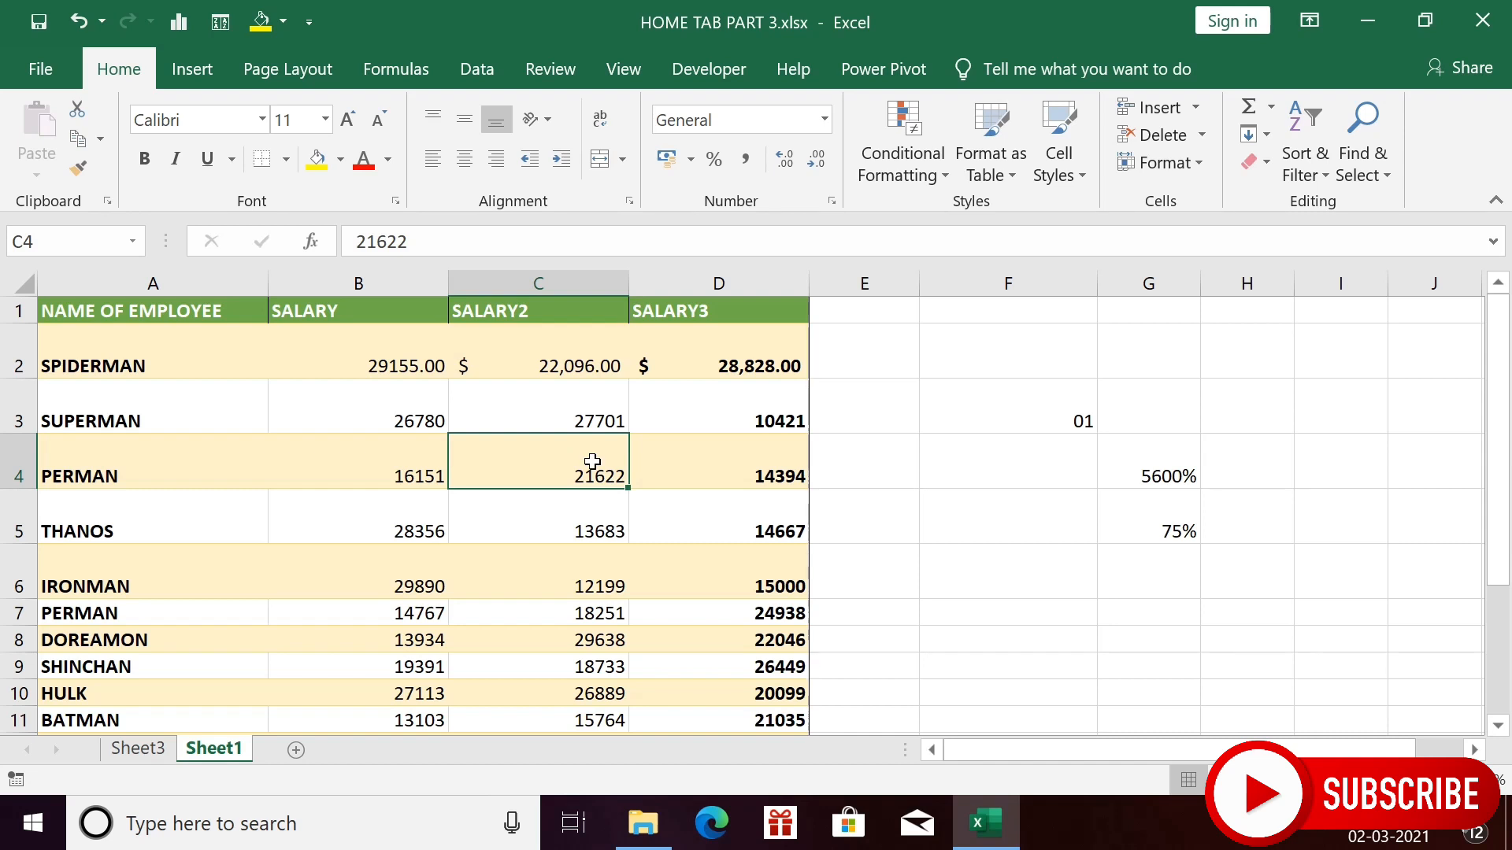
pyautogui.click(1203, 163)
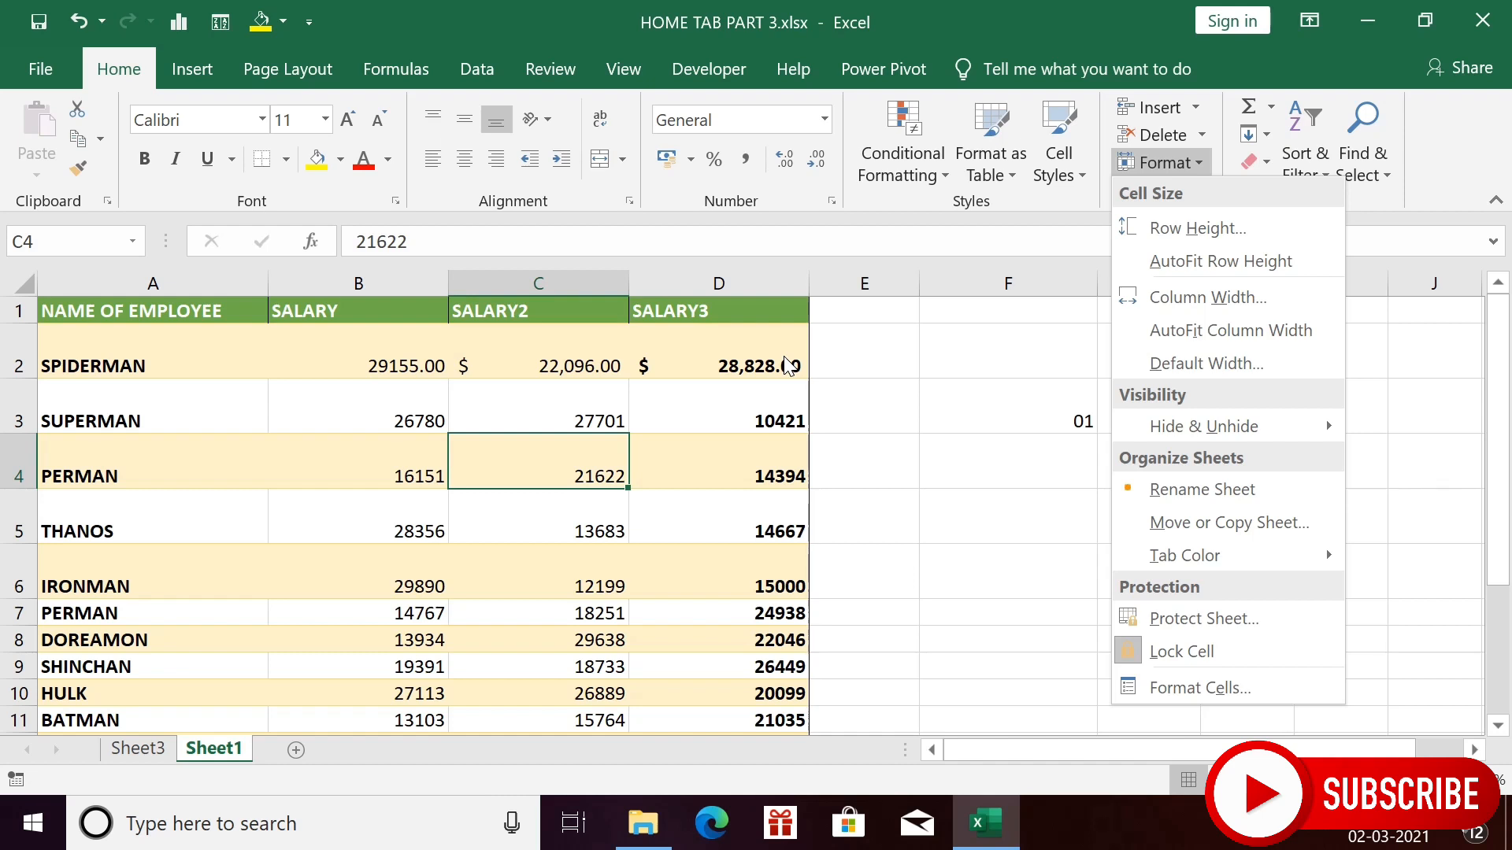
pyautogui.click(788, 366)
pyautogui.click(788, 366)
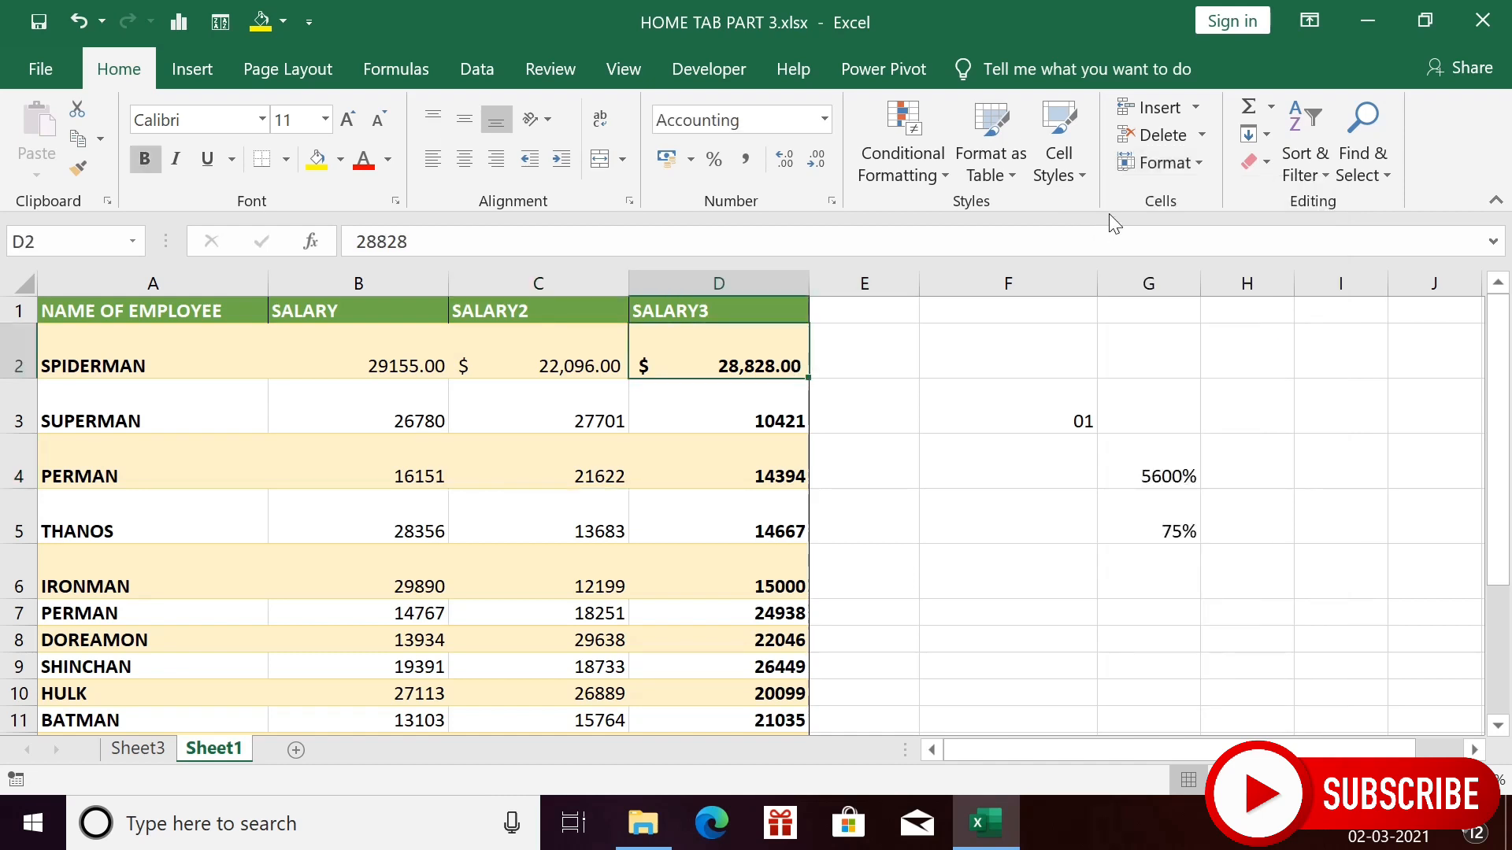
pyautogui.click(1192, 162)
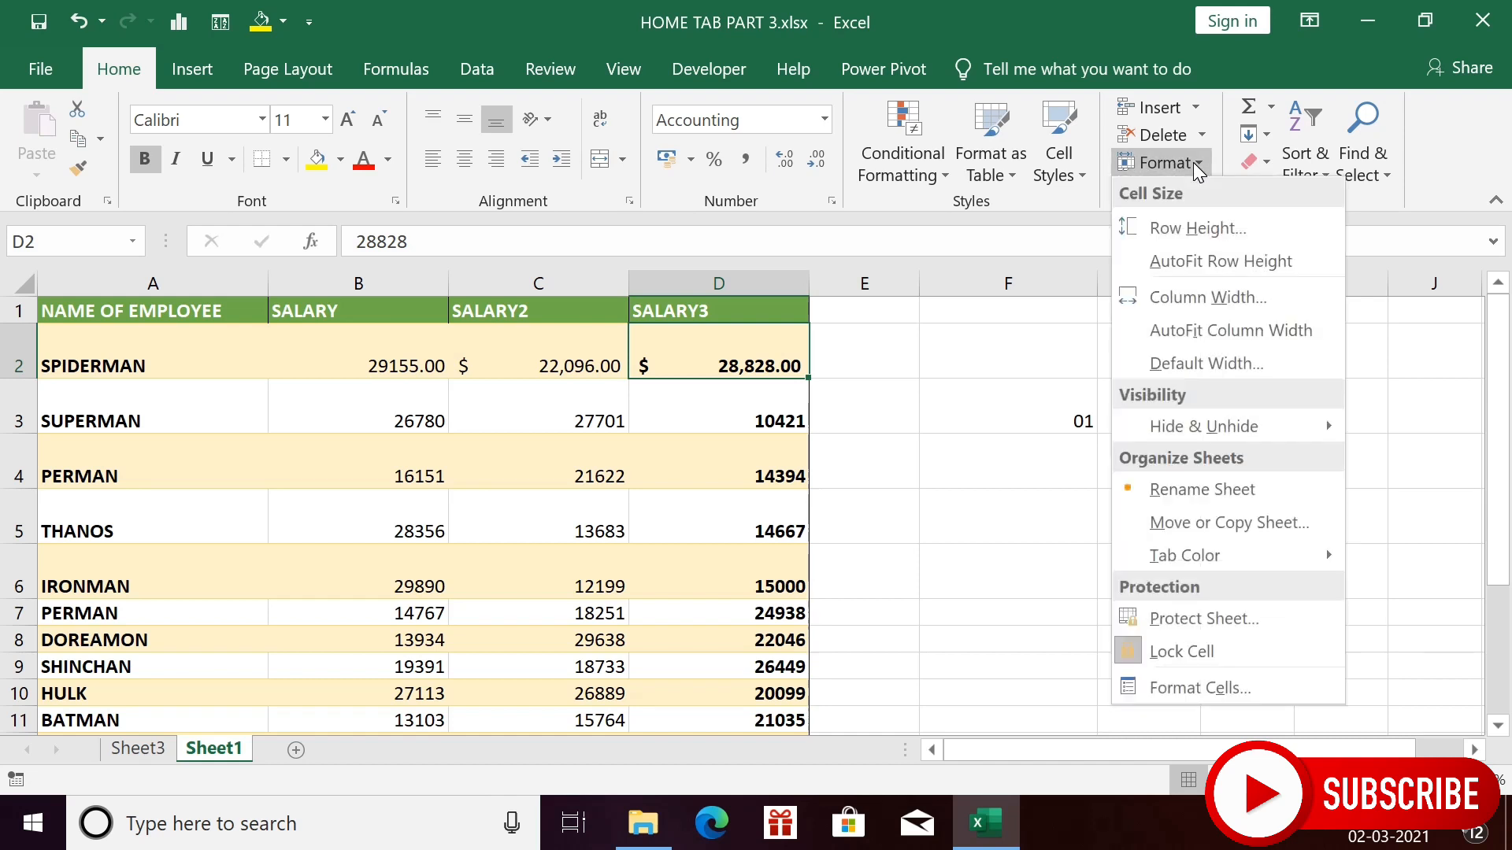
pyautogui.click(1185, 260)
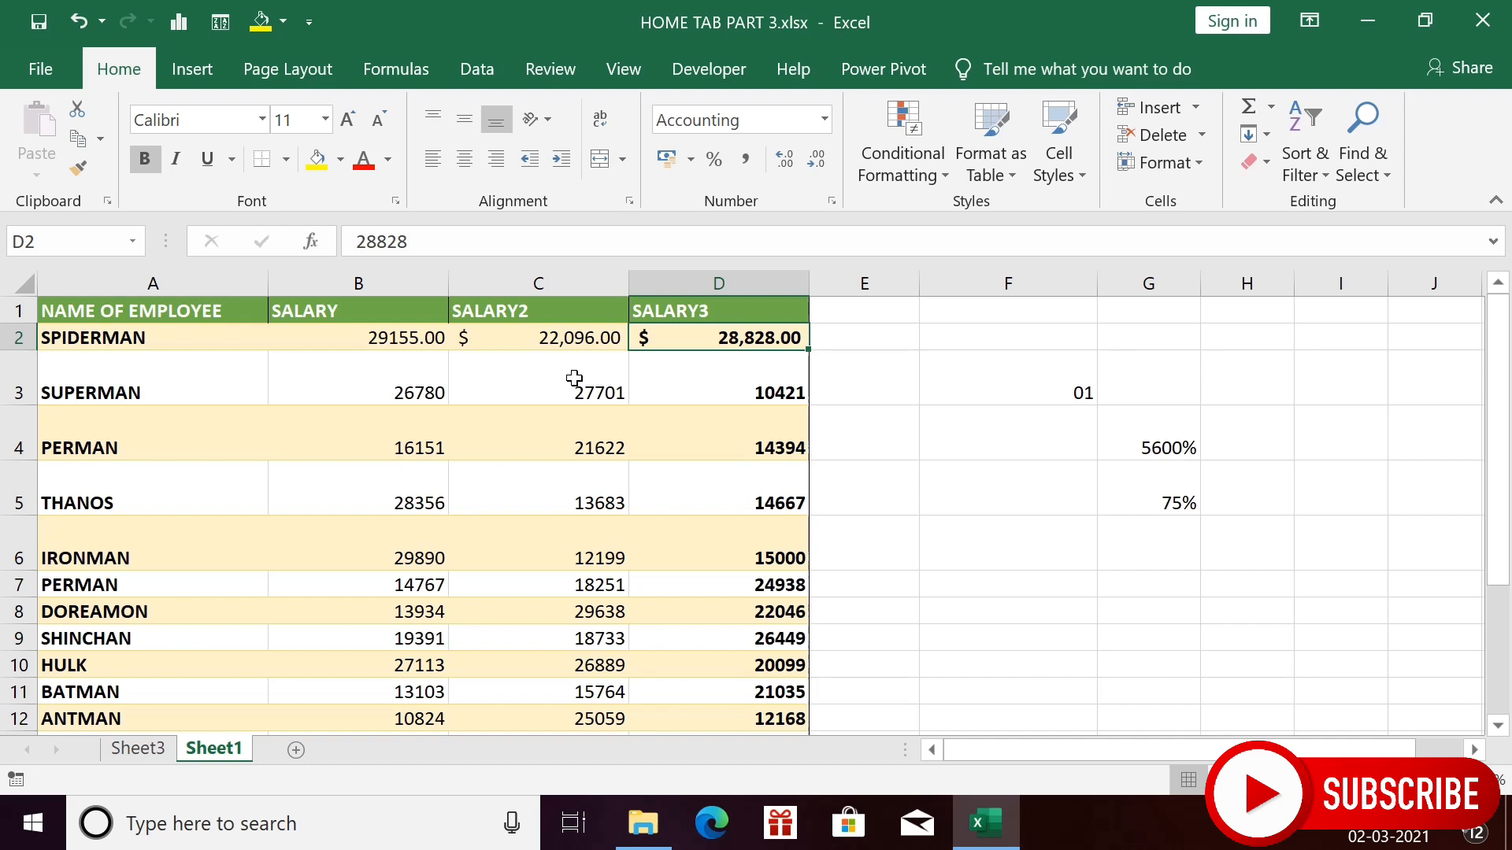
# - Change column D's width from 16.92 to 30
pyautogui.click(1183, 162)
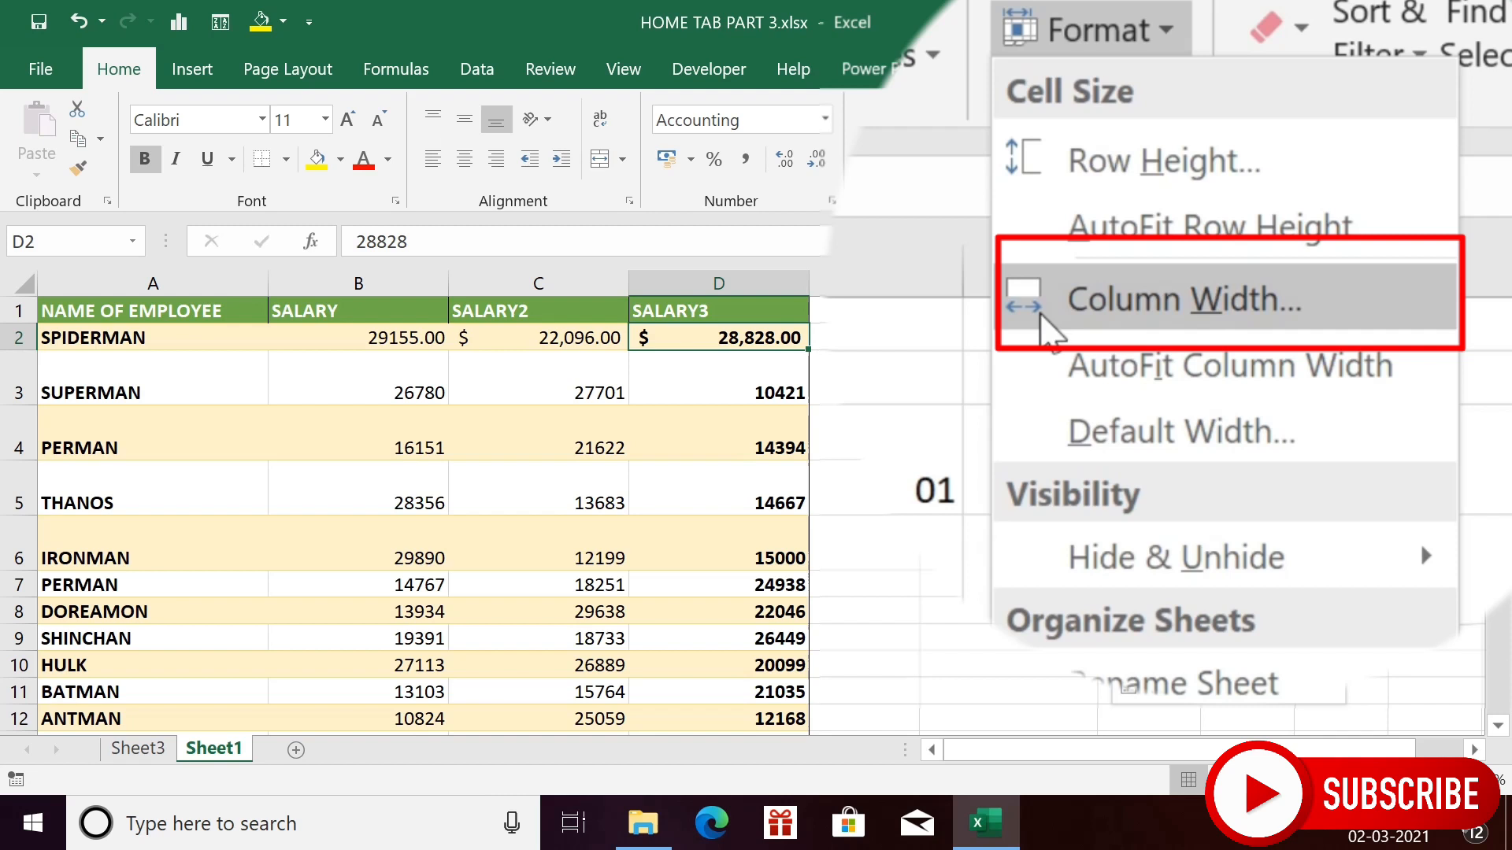
pyautogui.click(1137, 311)
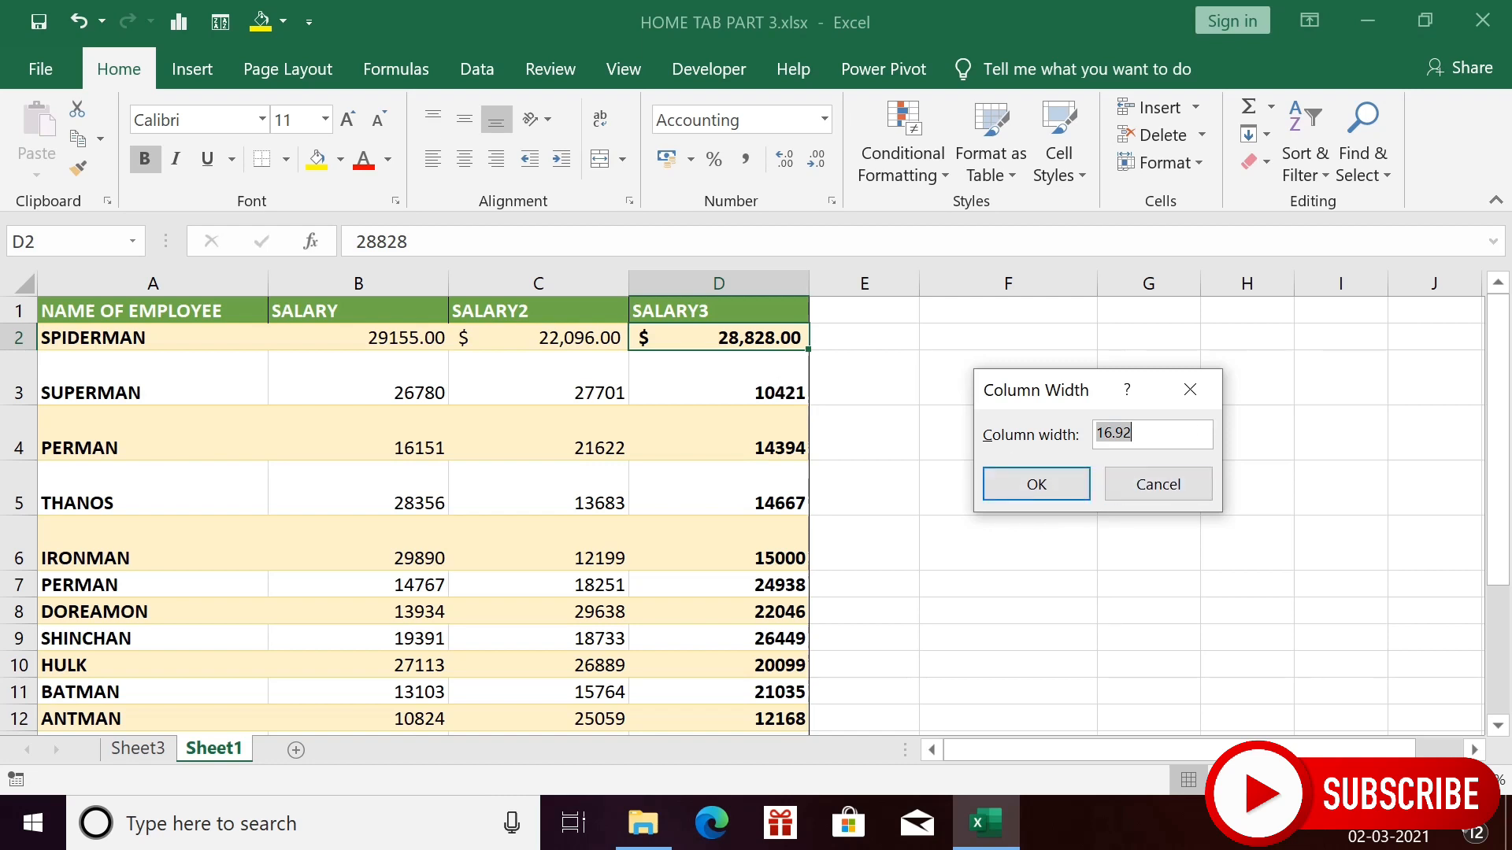
pyautogui.click(1138, 434)
pyautogui.press('BackSpace')
pyautogui.press('BackSpace')
pyautogui.press('BackSpace')
pyautogui.press('BackSpace')
pyautogui.press('BackSpace')
pyautogui.write('30')
pyautogui.click(1047, 485)
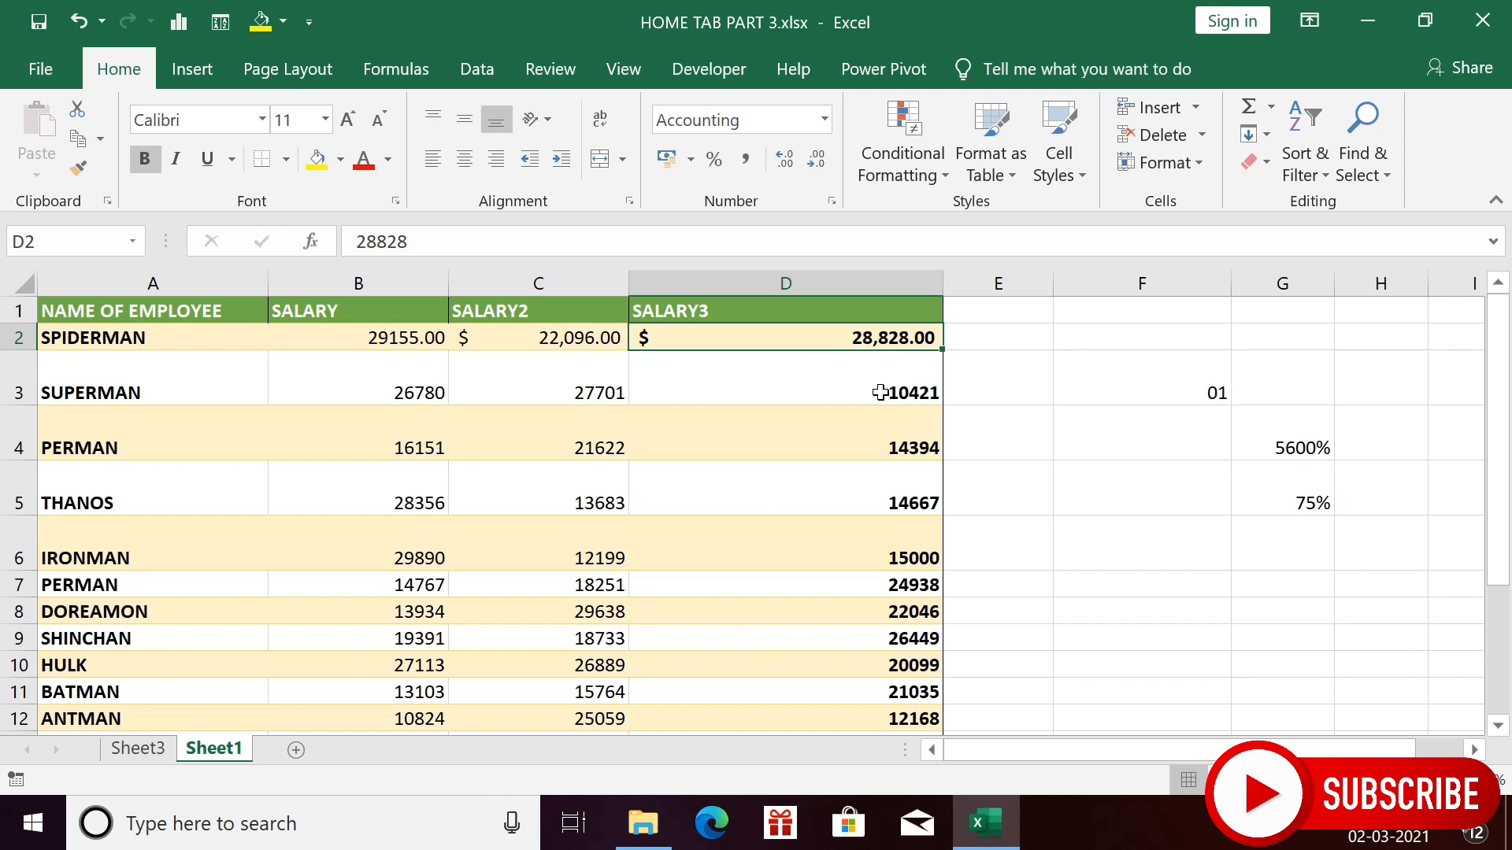
# - Select the SALARY, SALARY2 and SALARY3 columns (B to D) and set their width to 40
pyautogui.moveTo(425, 285); pyautogui.dragTo(713, 309)
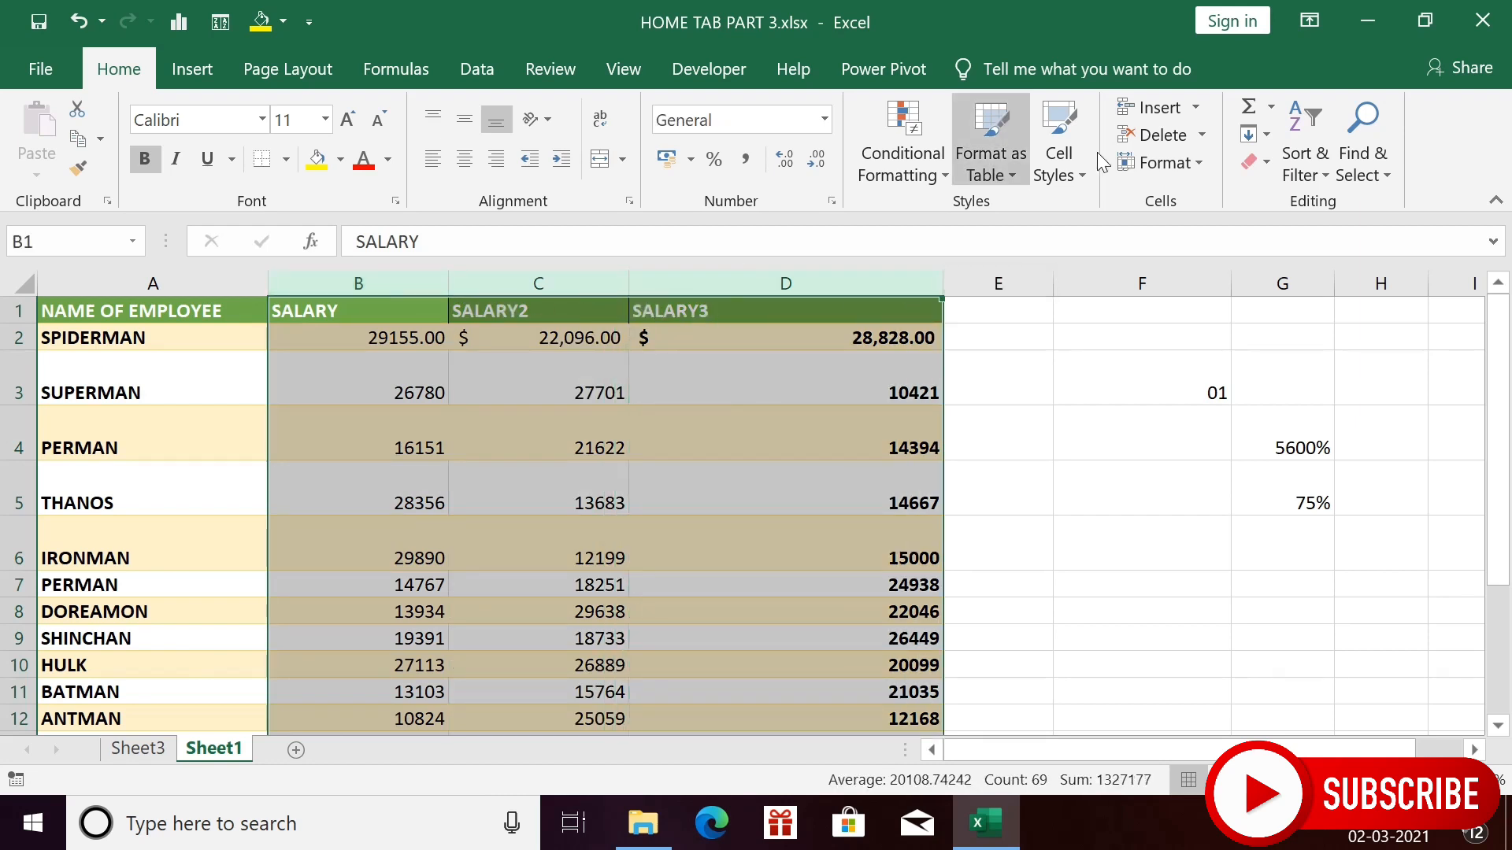
pyautogui.click(1184, 164)
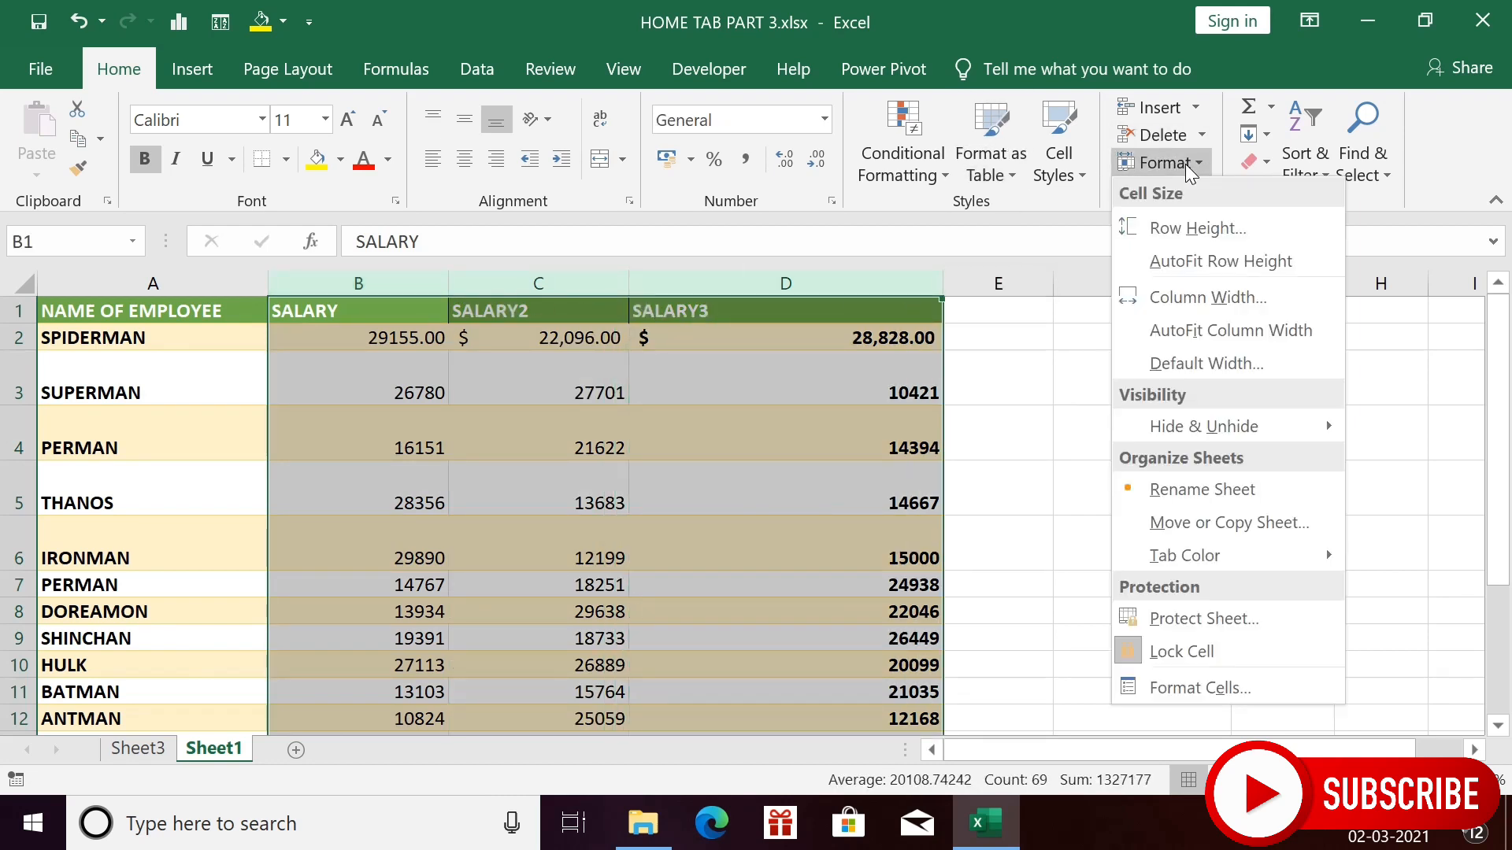
pyautogui.click(1197, 299)
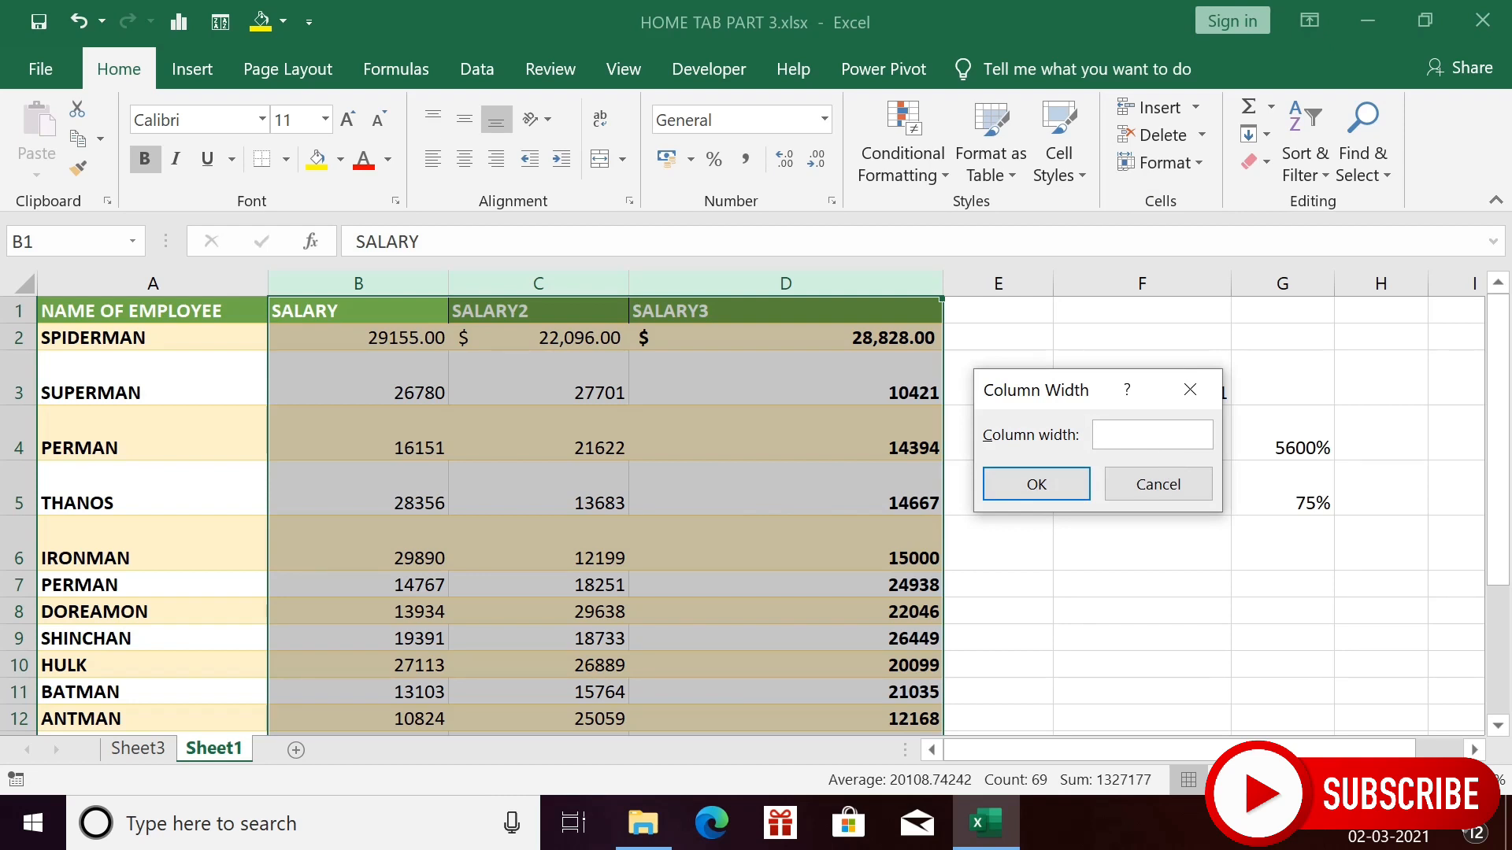
pyautogui.write('40')
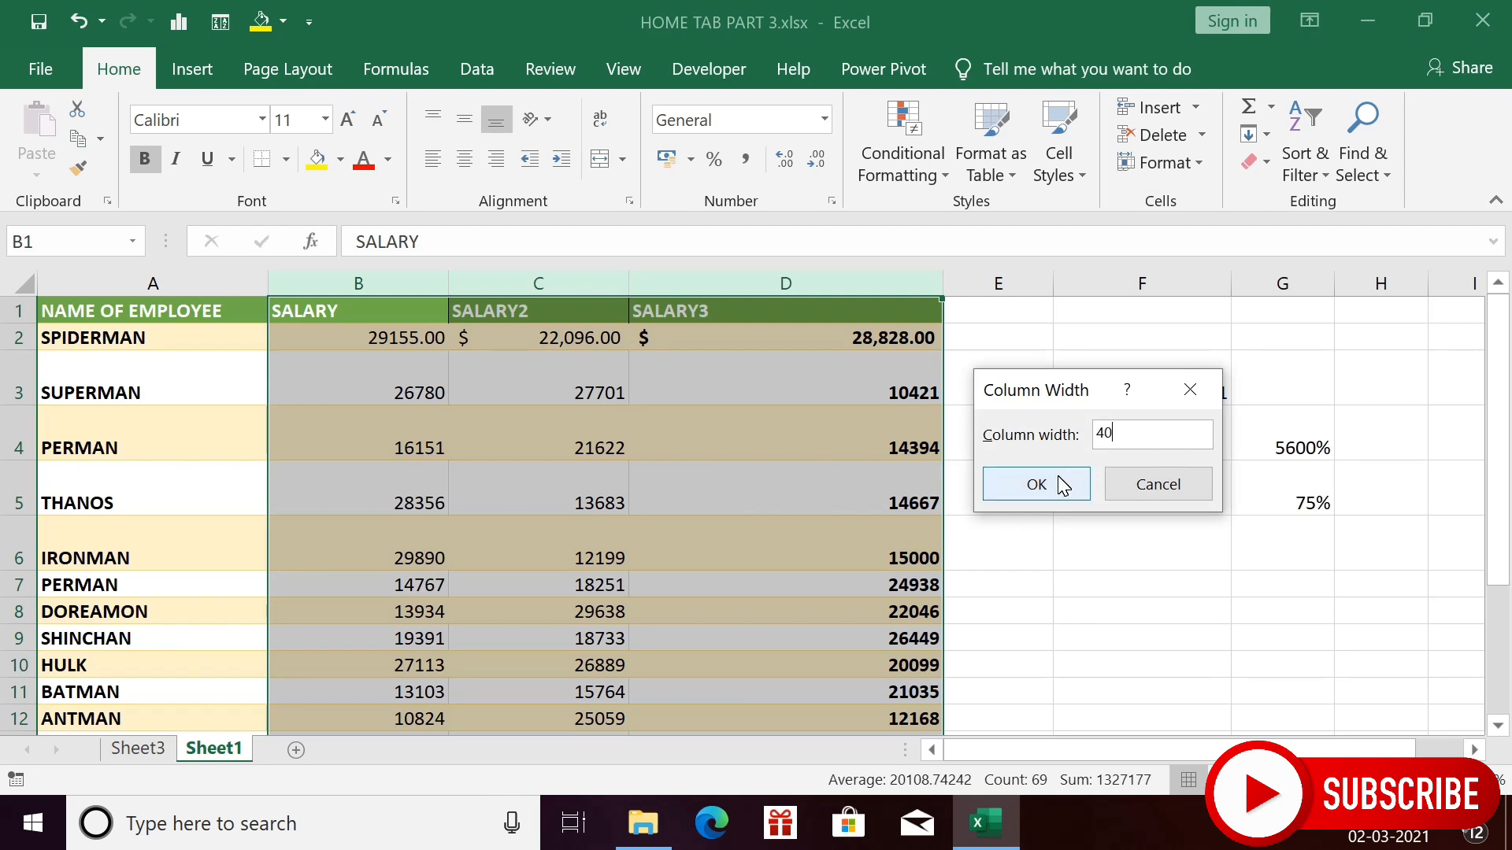
pyautogui.click(1036, 484)
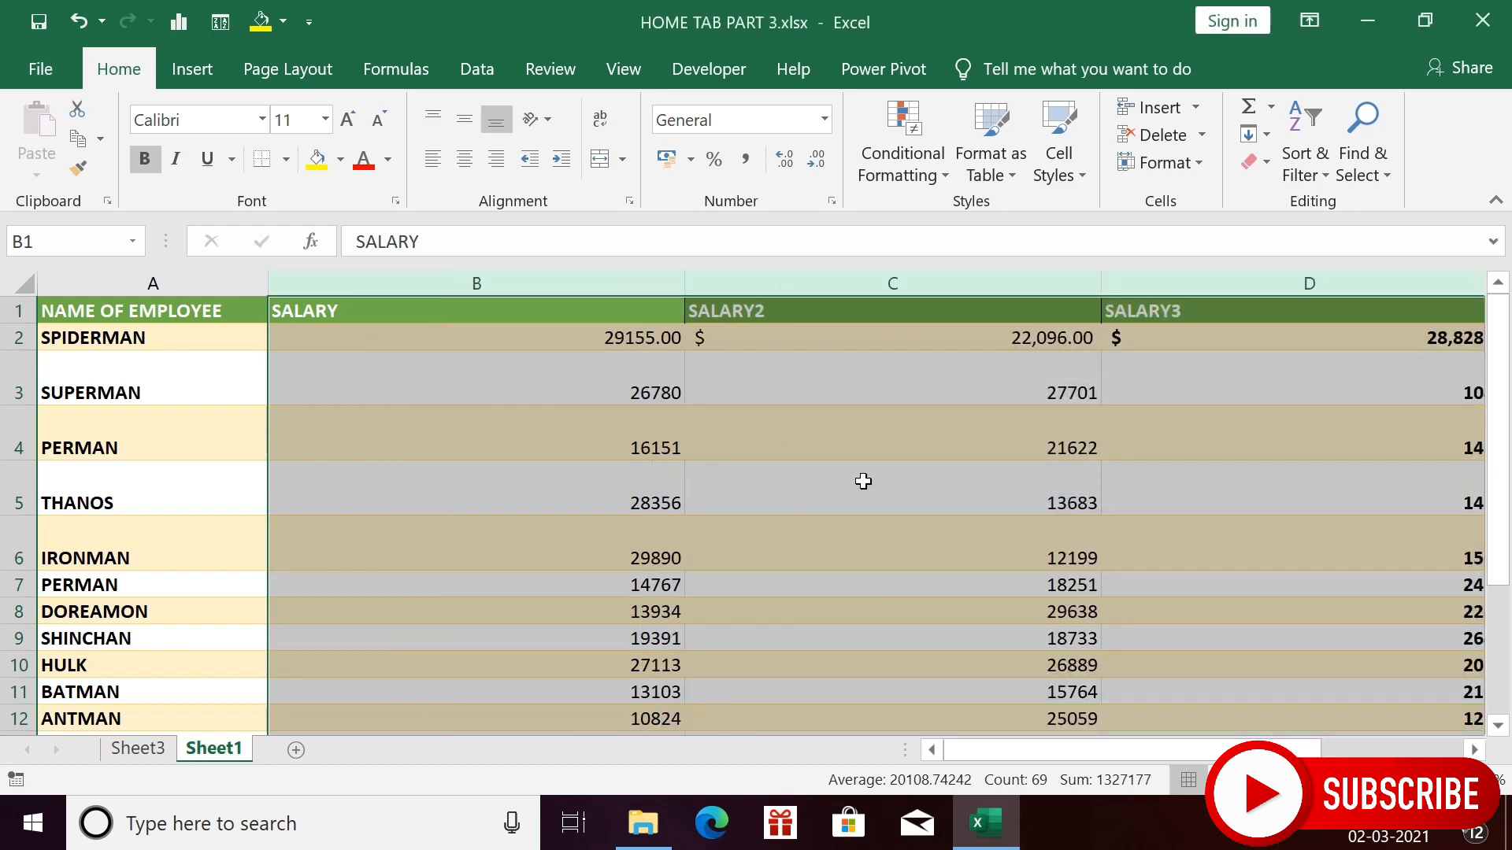
pyautogui.hscroll(5, 862, 481)
pyautogui.hscroll(-5, 863, 481)
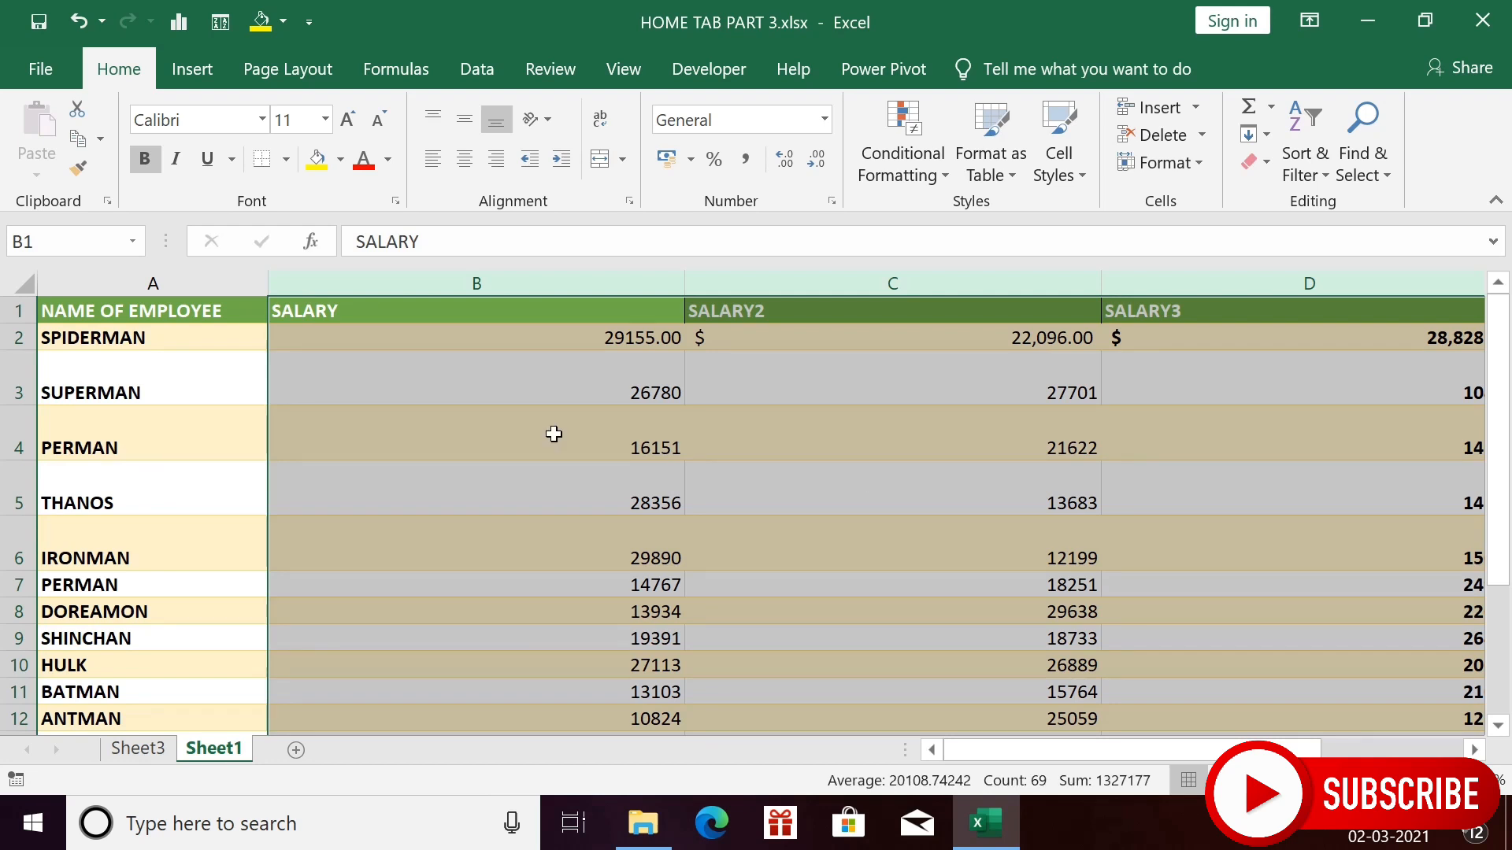
# - Undo the width change and AutoFit columns B to D to their contents
pyautogui.hotkey('ctrl', 'z')
pyautogui.hotkey('alt', 'h')
pyautogui.press('o')
pyautogui.press('i')
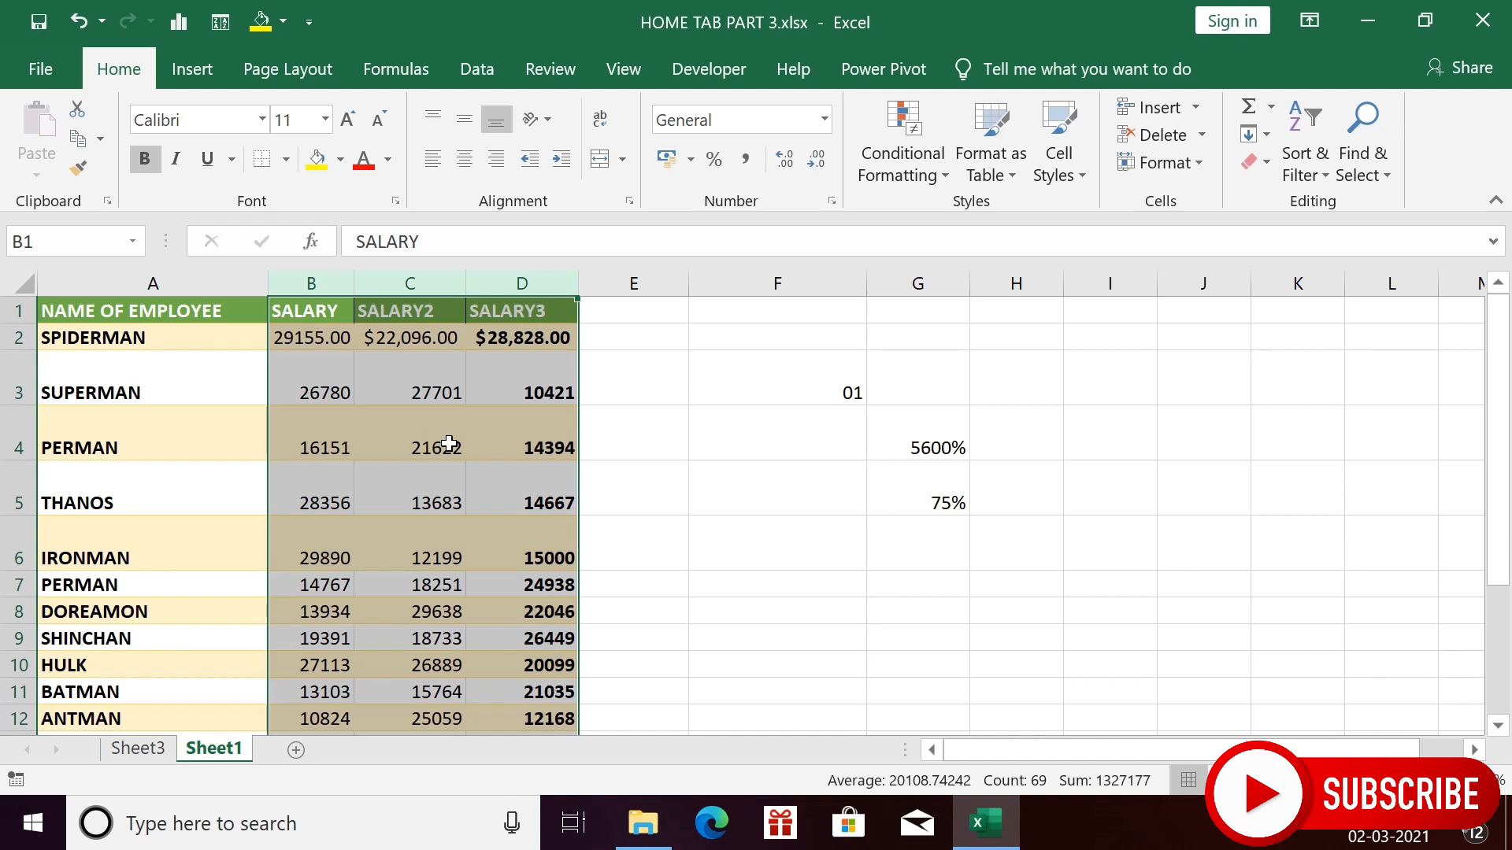
# - Drag column D (SALARY3) much wider, then AutoFit it back around its values
pyautogui.click(1159, 162)
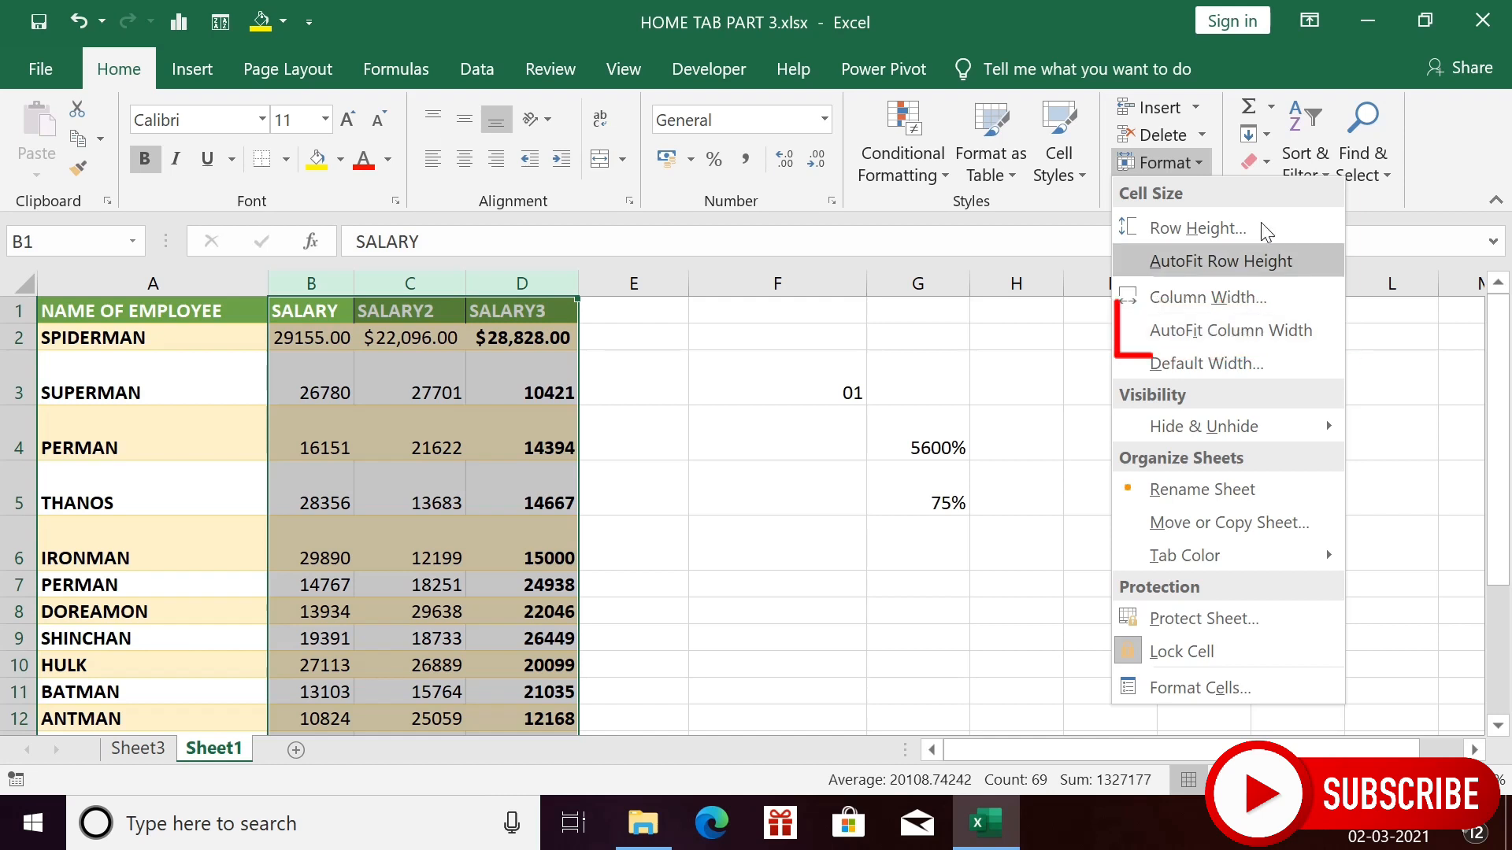
pyautogui.click(1195, 170)
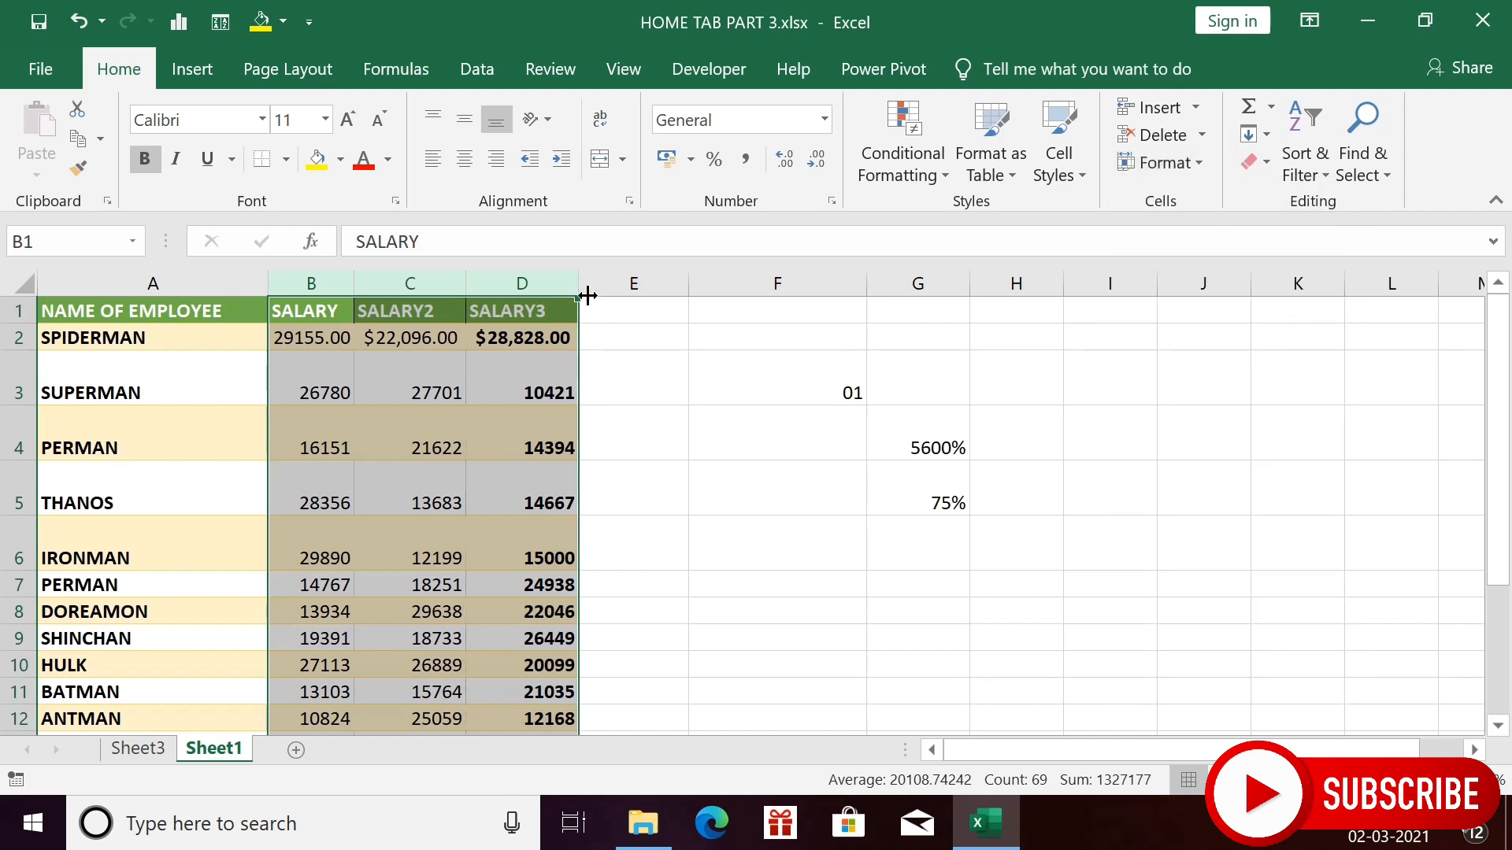
pyautogui.click(513, 285)
pyautogui.moveTo(594, 296); pyautogui.dragTo(767, 303)
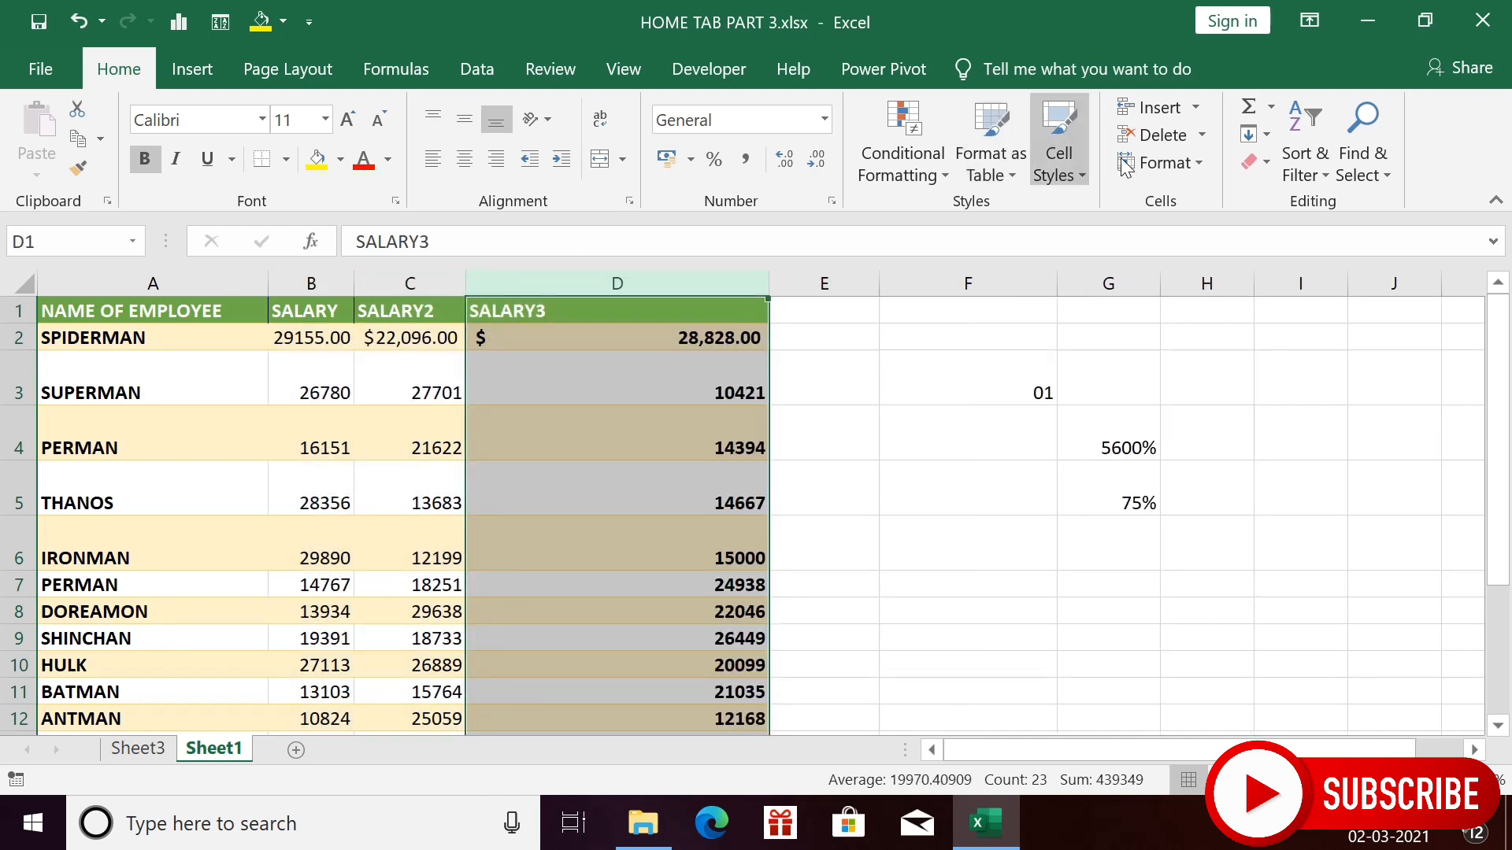
pyautogui.click(1197, 159)
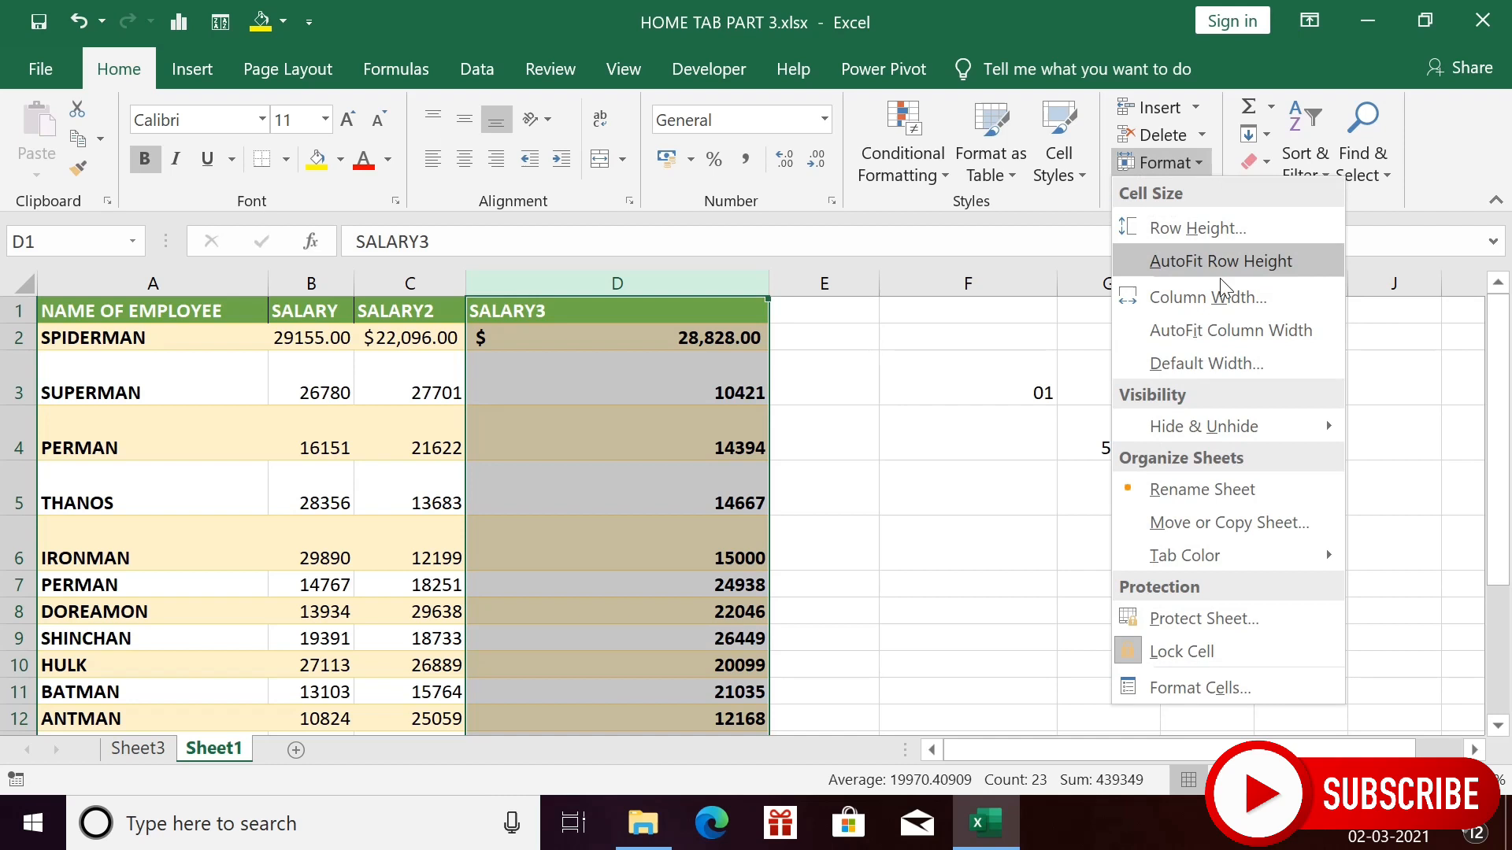
pyautogui.click(1246, 332)
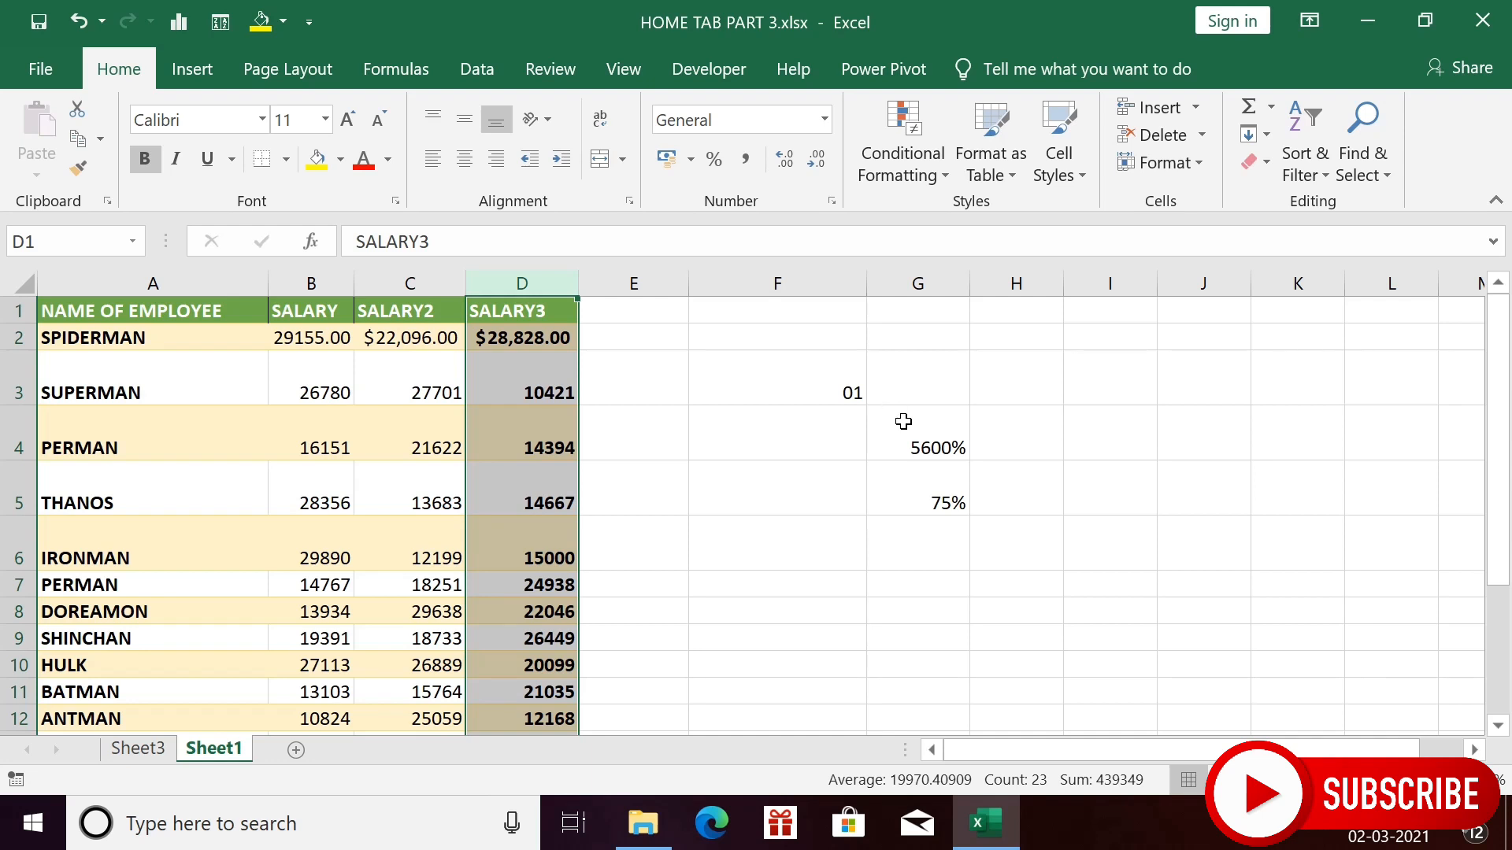
# - With cell C5 selected, bring up the Format menu's cell size and visibility options
pyautogui.click(380, 498)
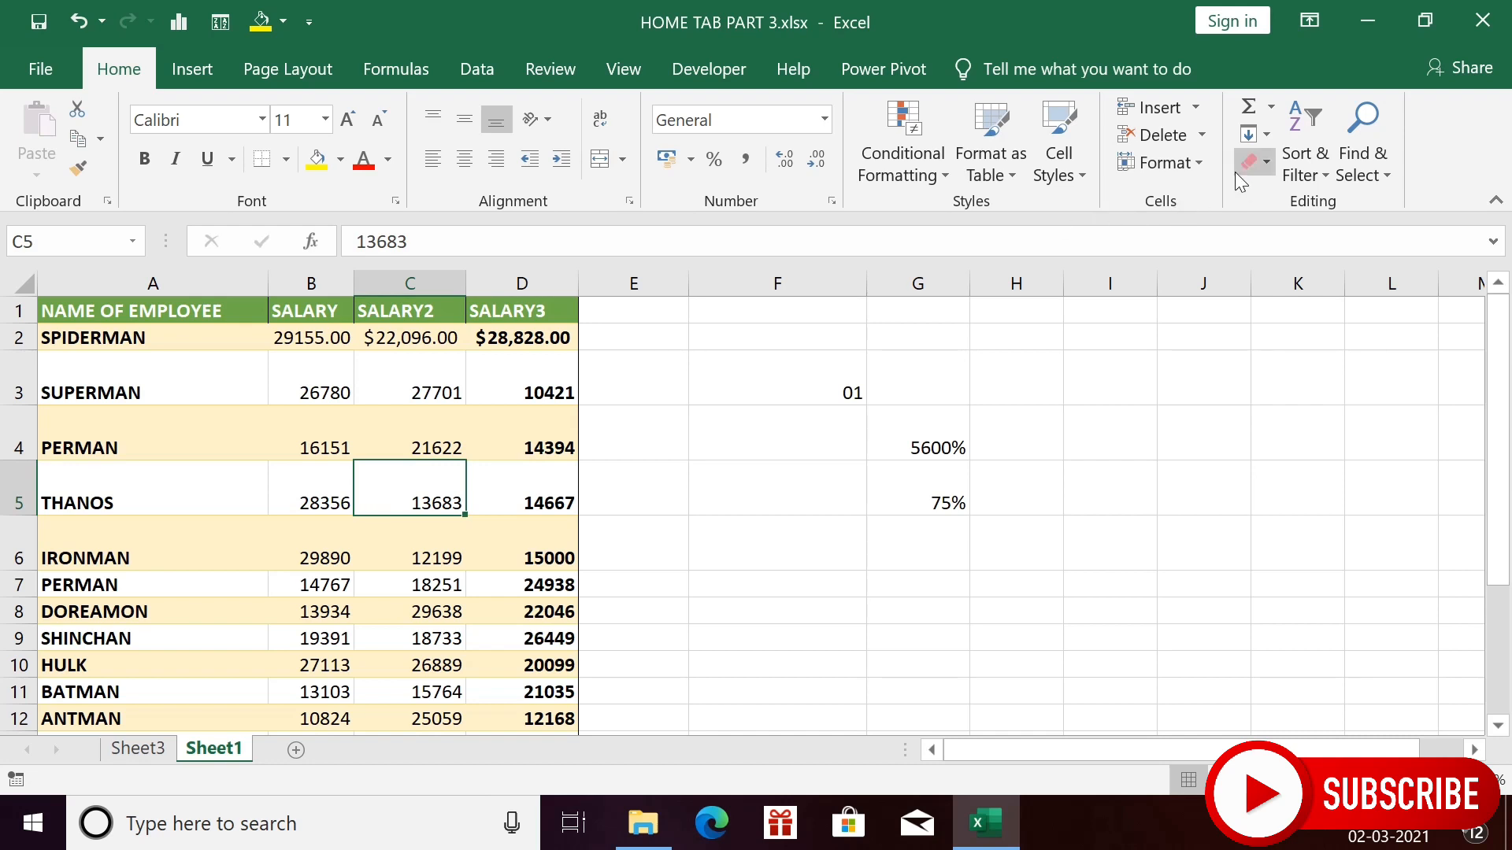
pyautogui.click(1198, 166)
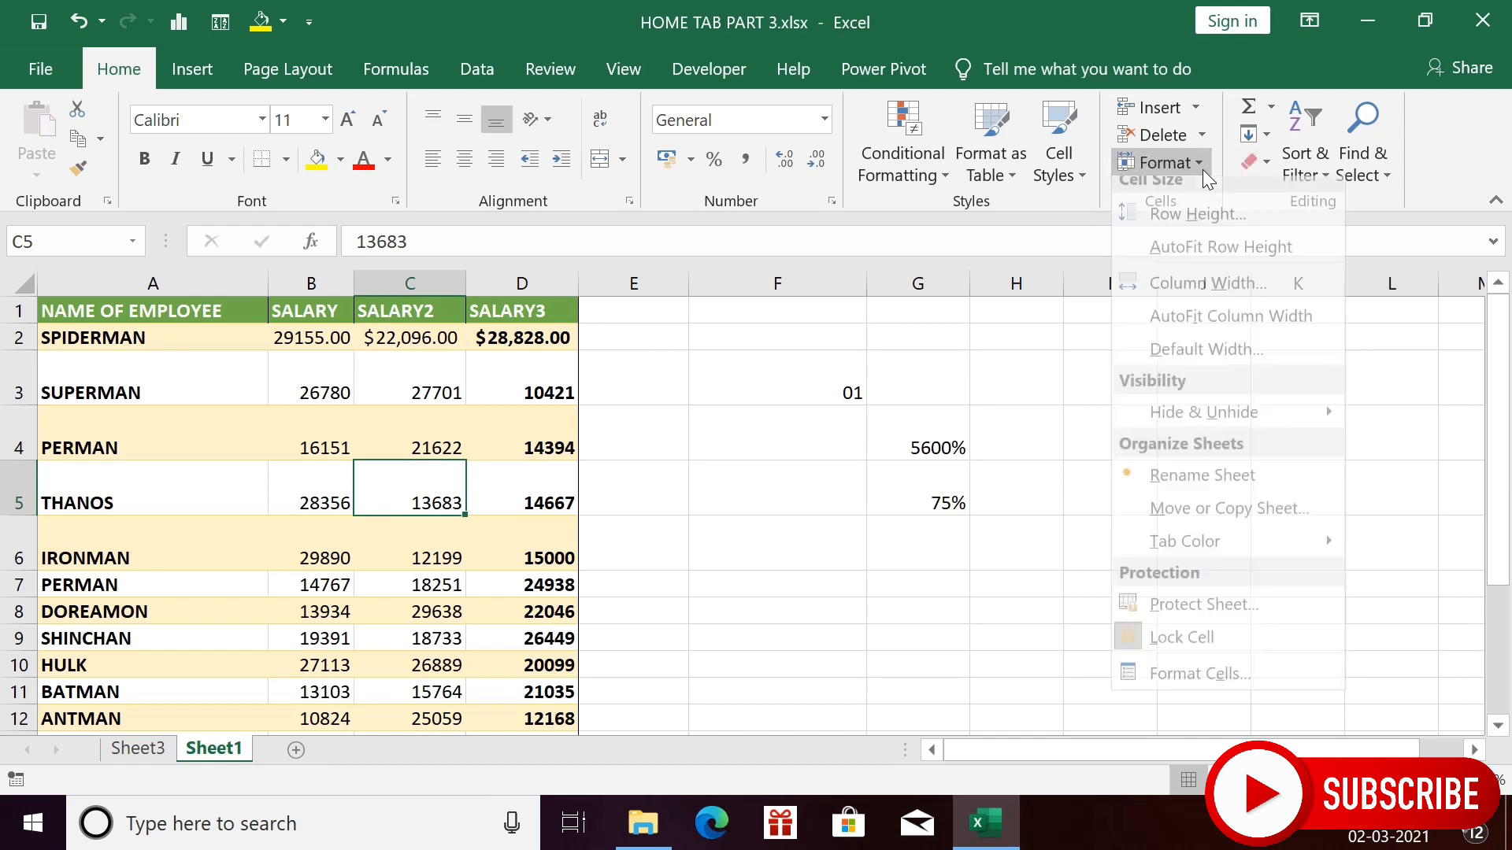
# - Change the default column width from 8.46 to 20, then undo it
pyautogui.click(1217, 360)
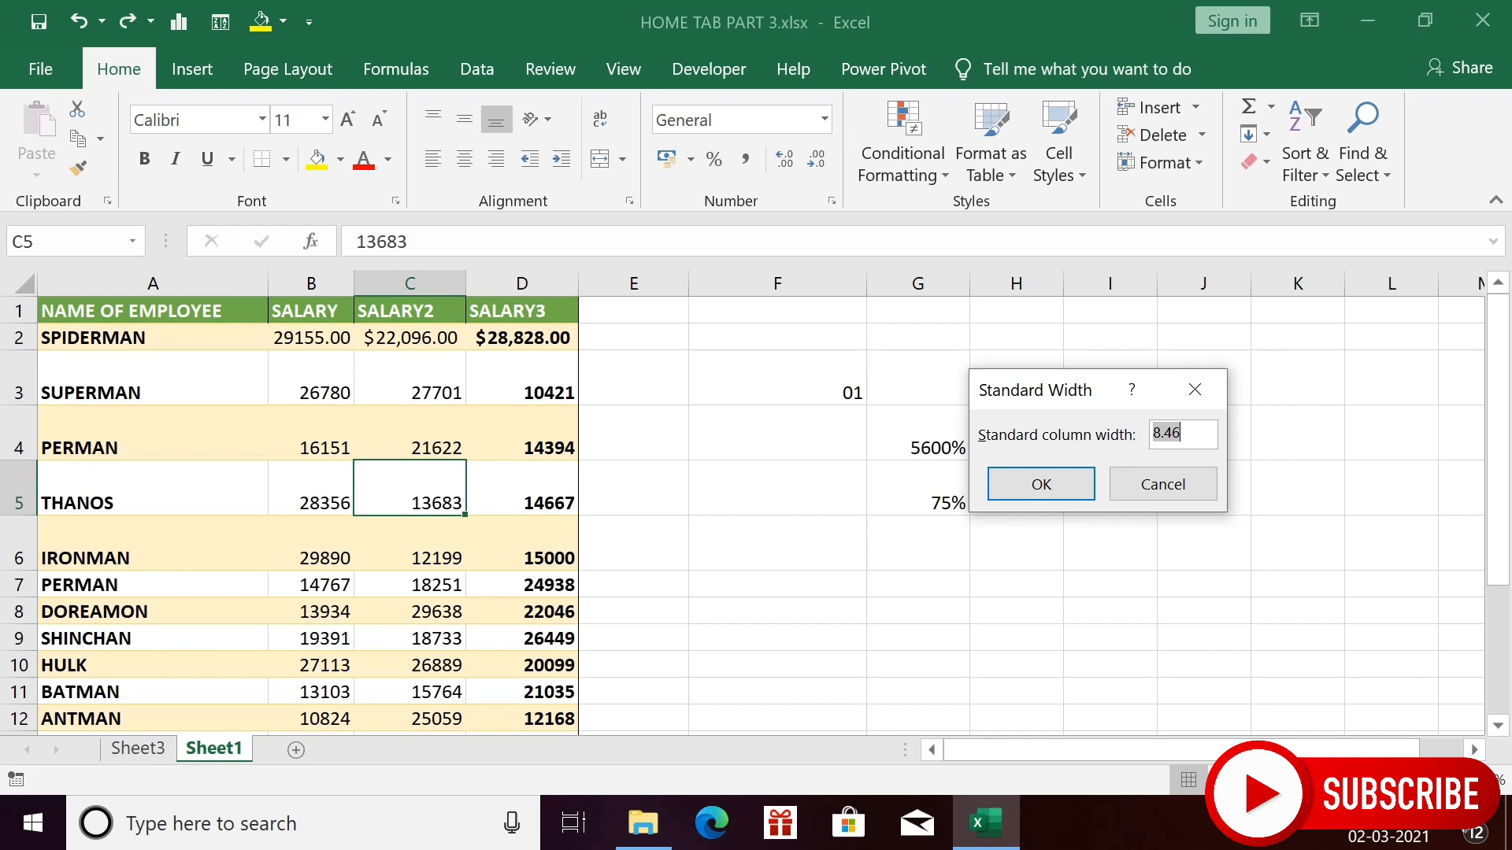
pyautogui.press('End')
pyautogui.press('BackSpace')
pyautogui.press('BackSpace')
pyautogui.press('BackSpace')
pyautogui.press('BackSpace')
pyautogui.write('20')
pyautogui.click(1038, 484)
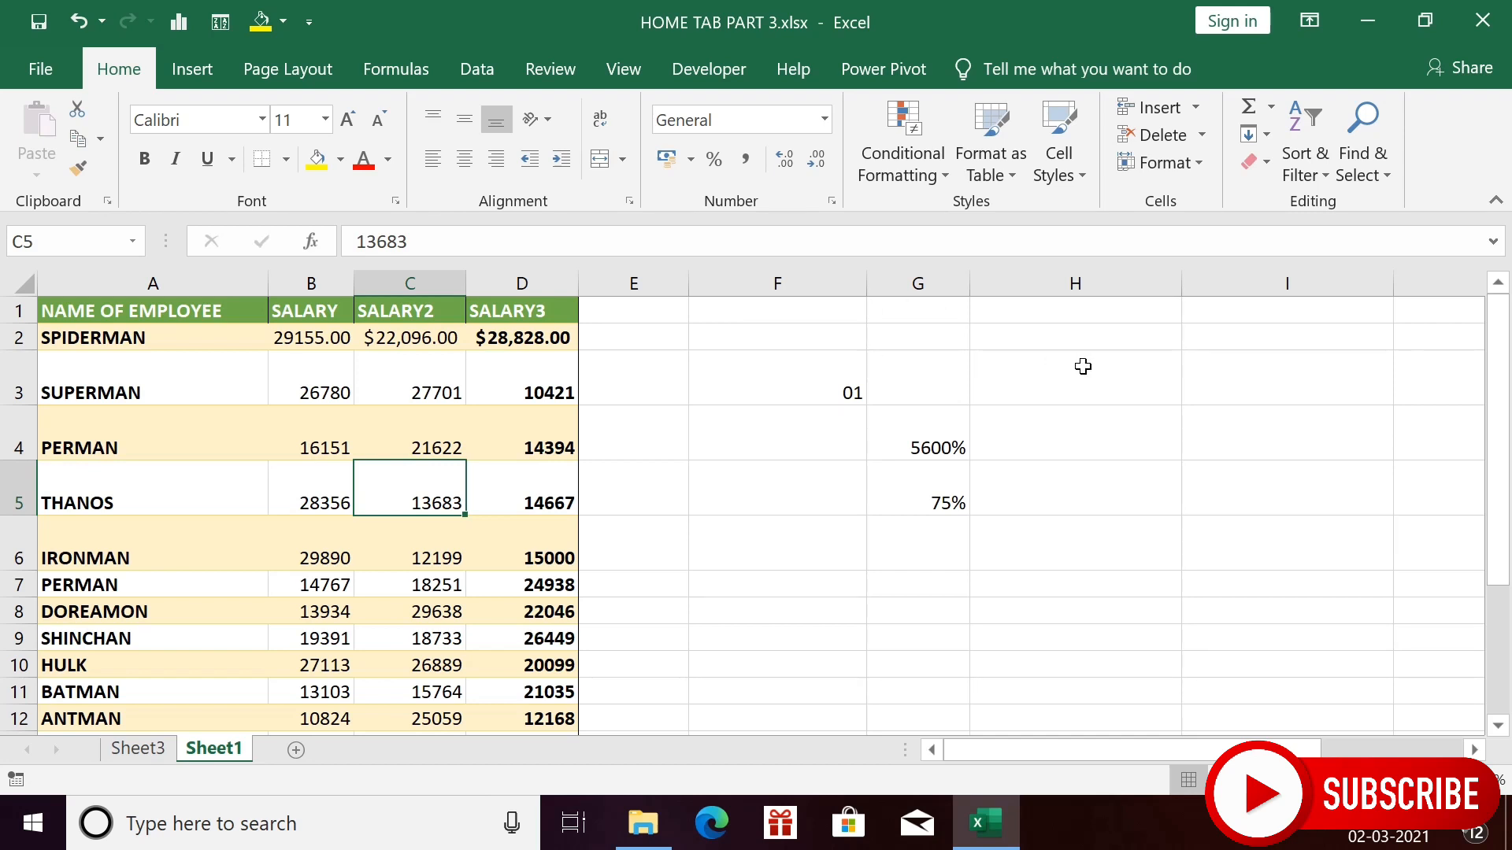
pyautogui.hotkey('ctrl', 'z')
# - Set the default column width to 40 and scroll across the widened blank columns and back
pyautogui.click(1201, 167)
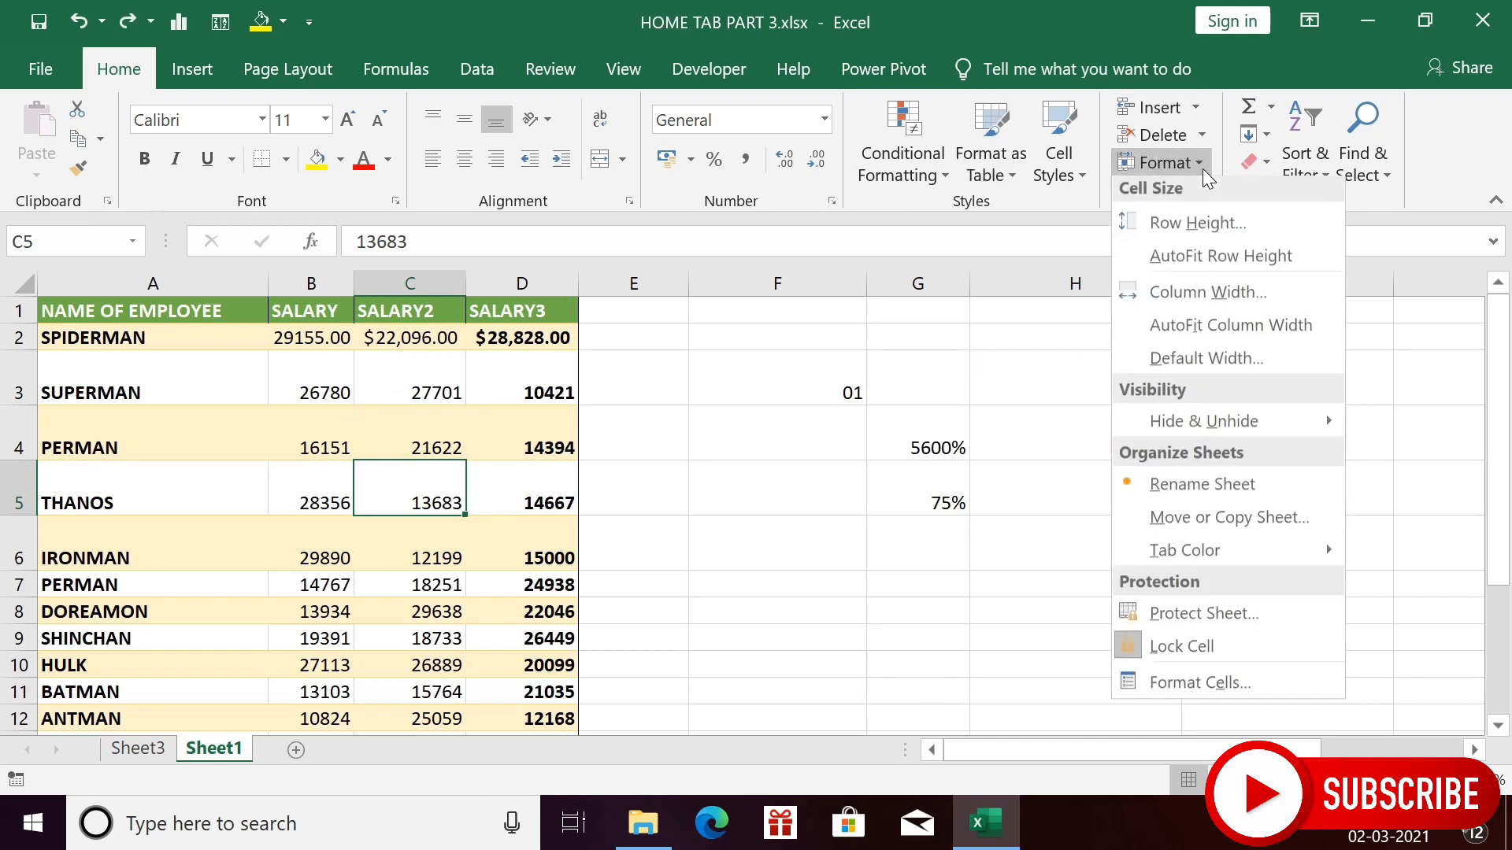
pyautogui.click(1207, 364)
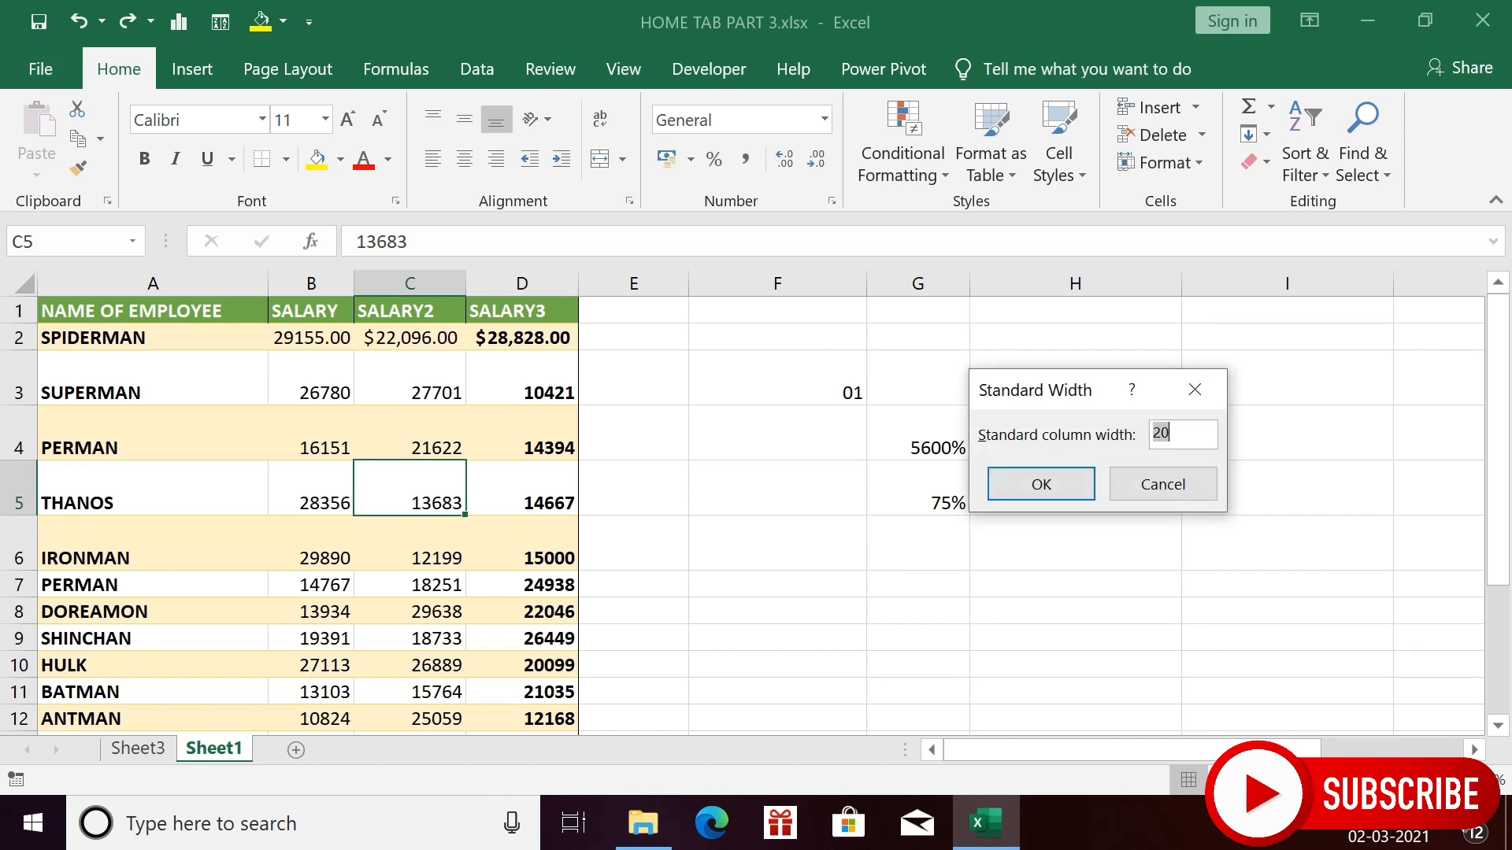
pyautogui.press('BackSpace')
pyautogui.write('40')
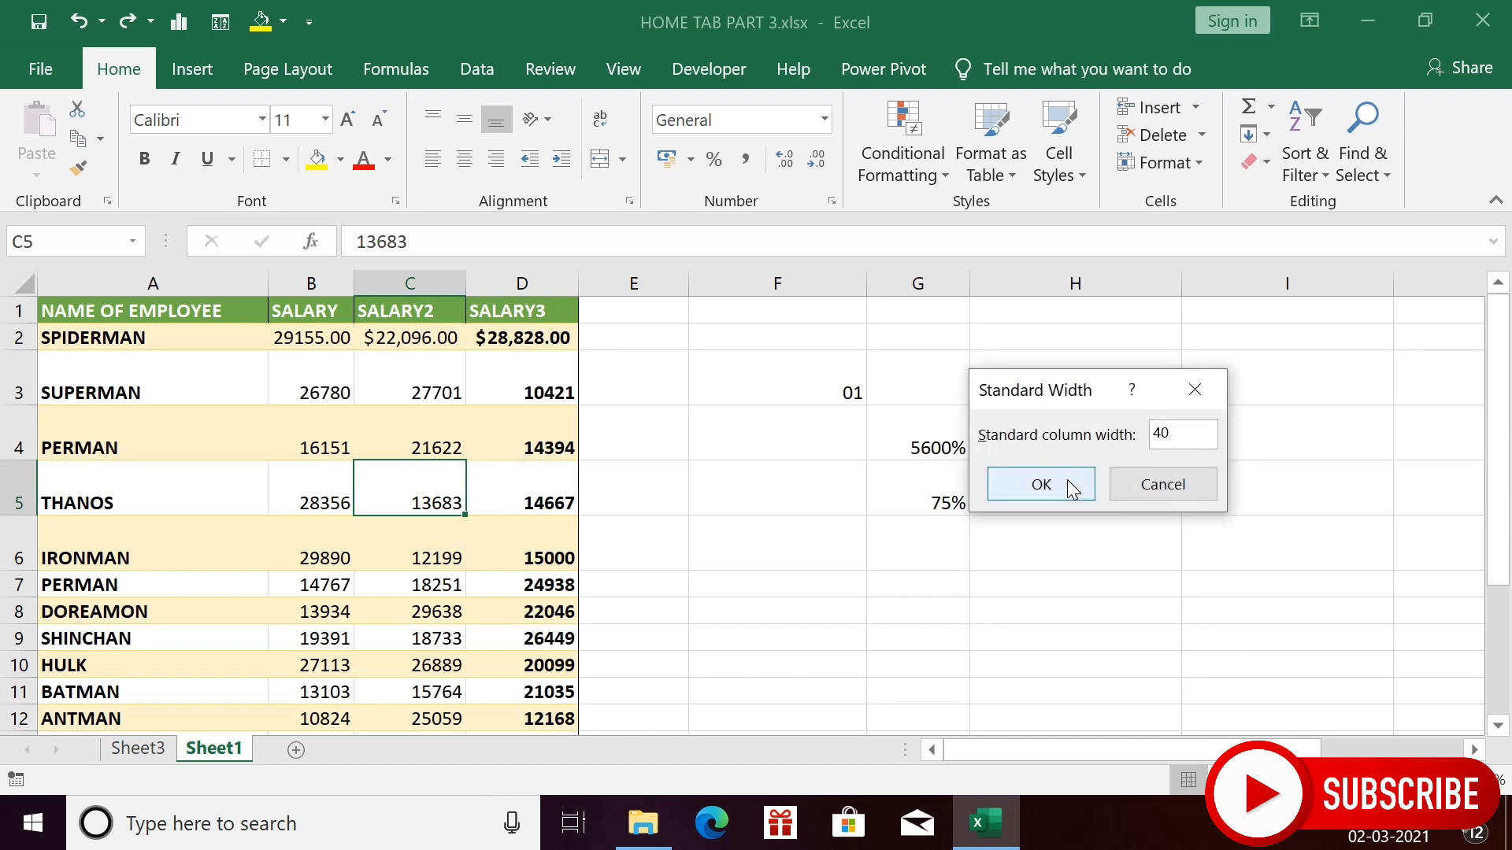
pyautogui.click(1066, 481)
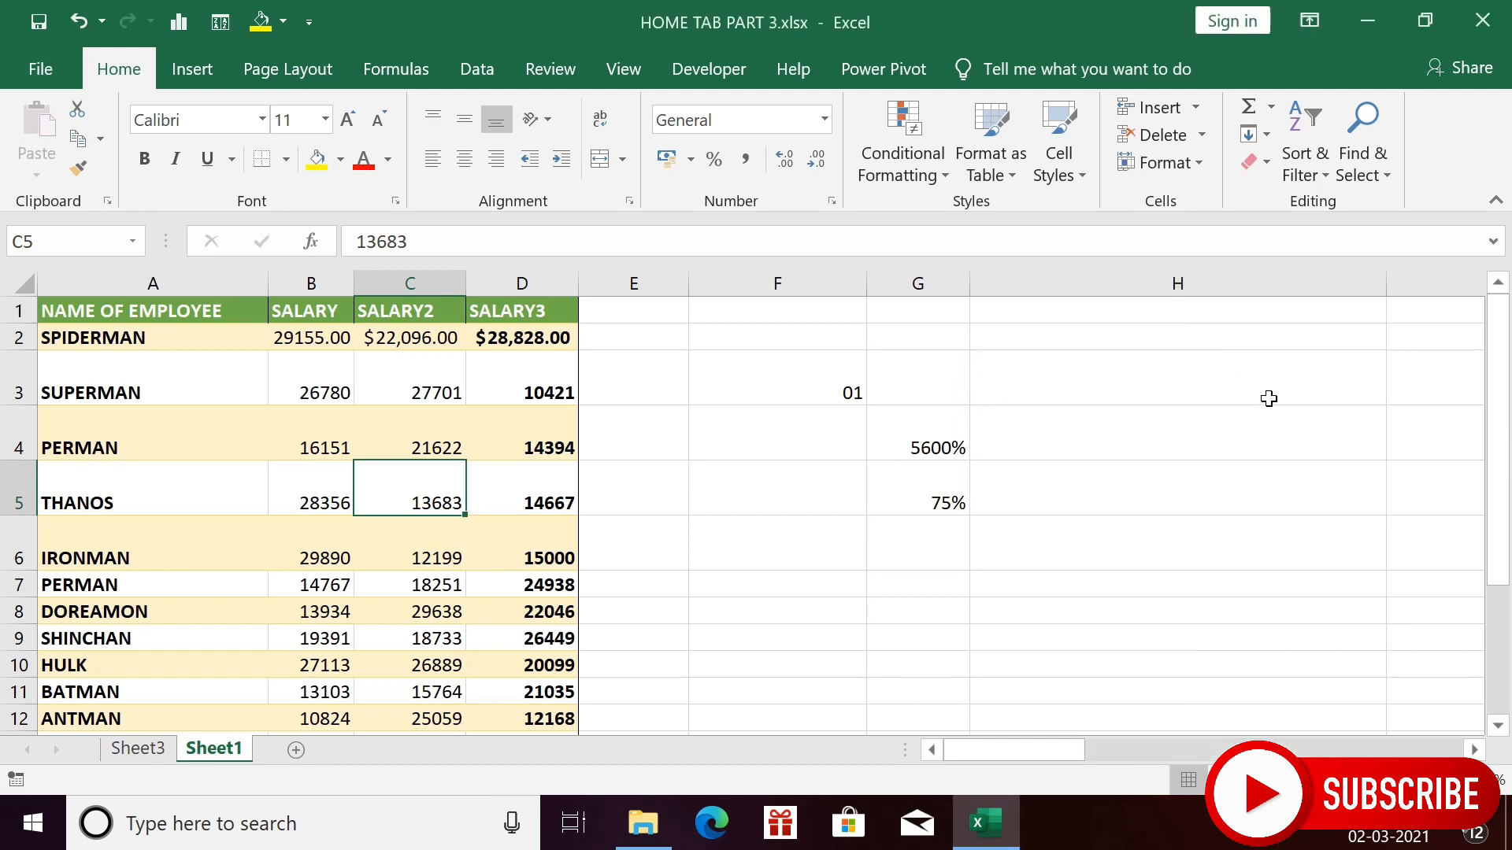
pyautogui.hscroll(4, 1241, 464)
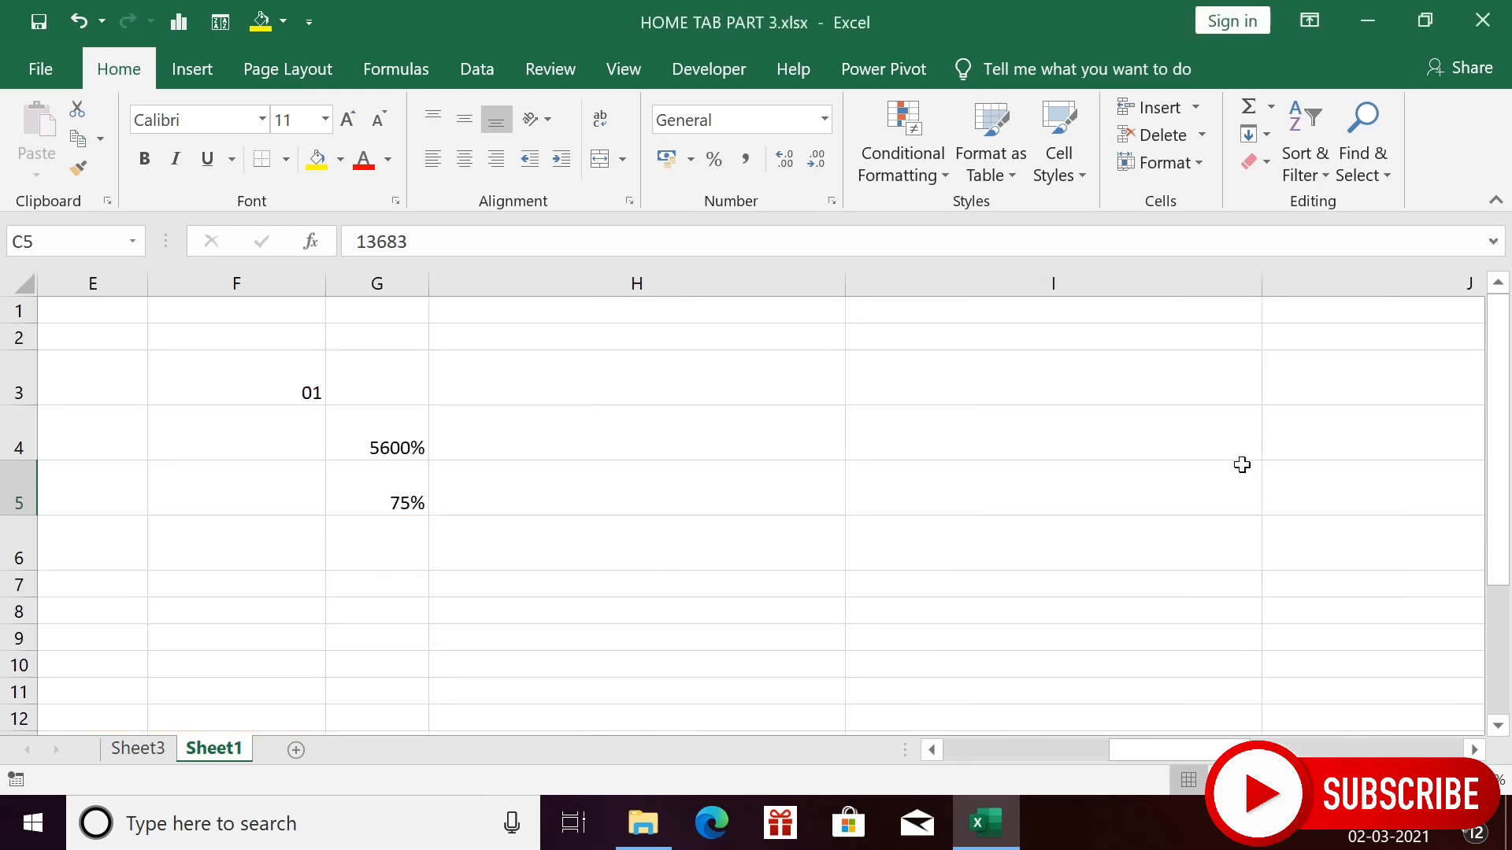
pyautogui.hscroll(9, 1241, 464)
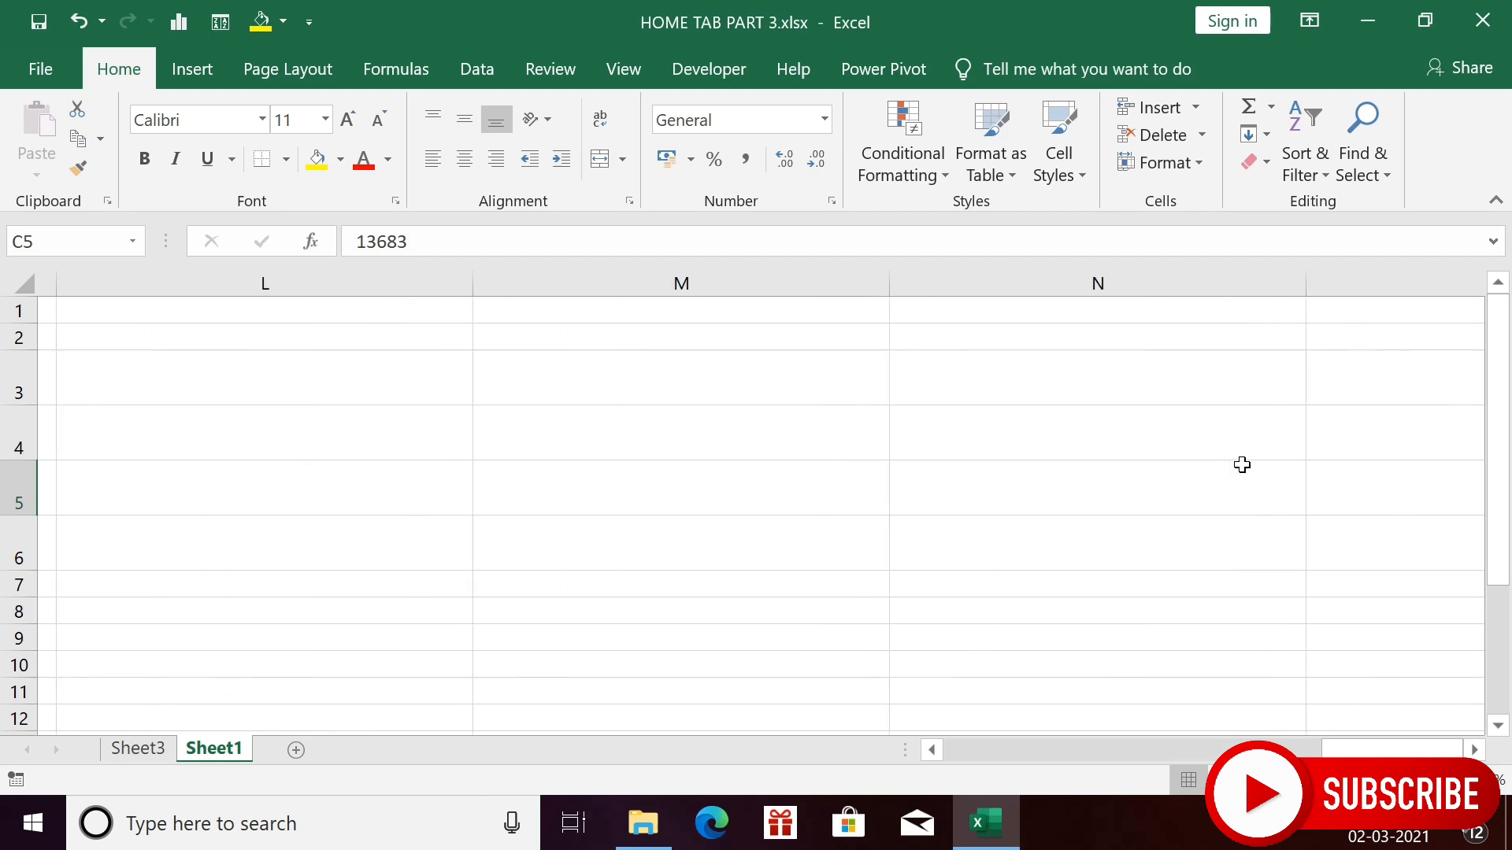
pyautogui.hscroll(10, 1242, 464)
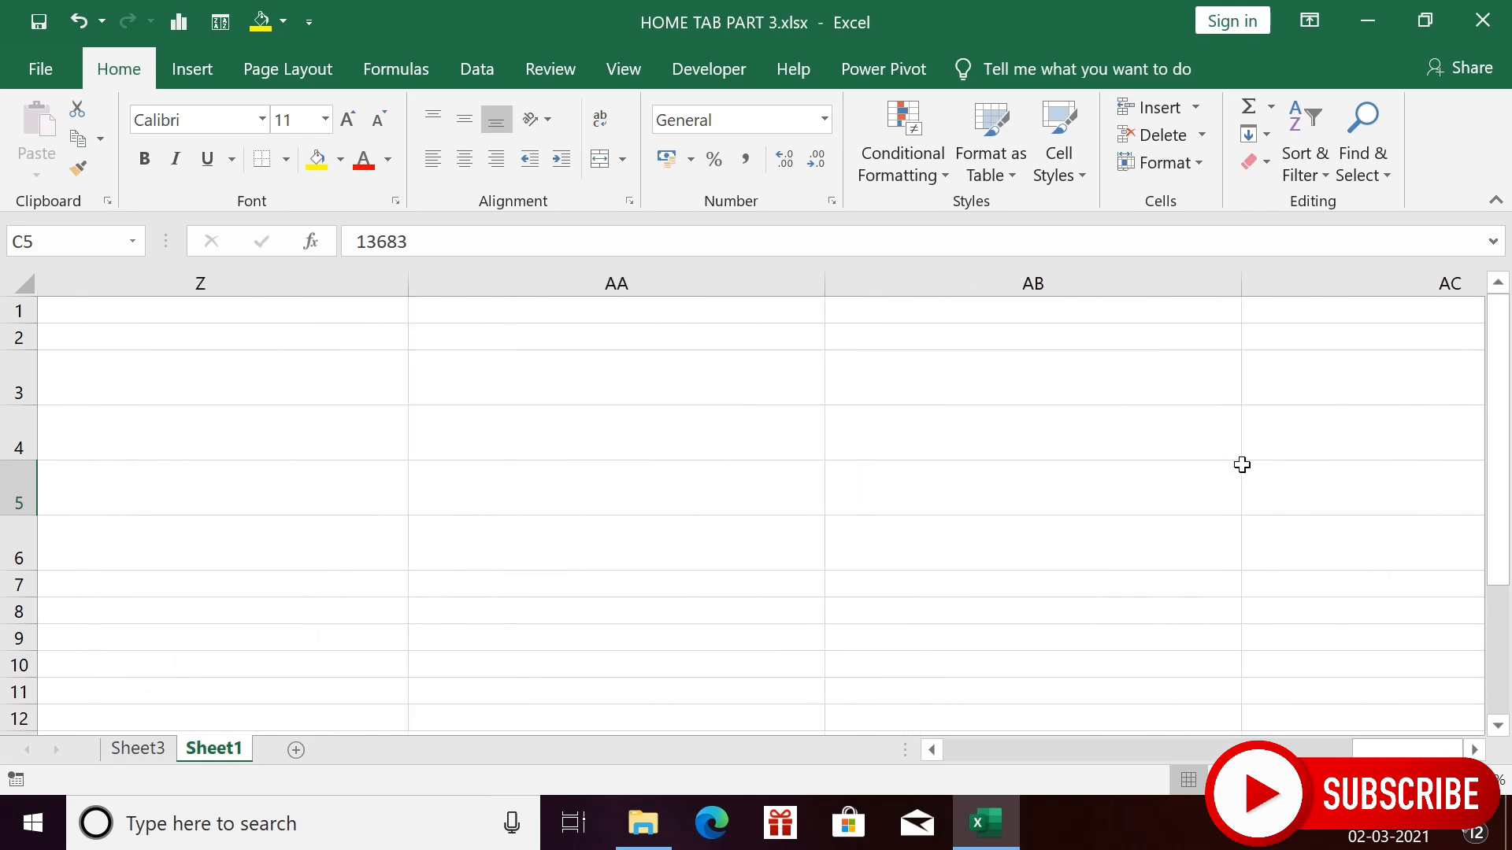
pyautogui.hscroll(3, 1242, 464)
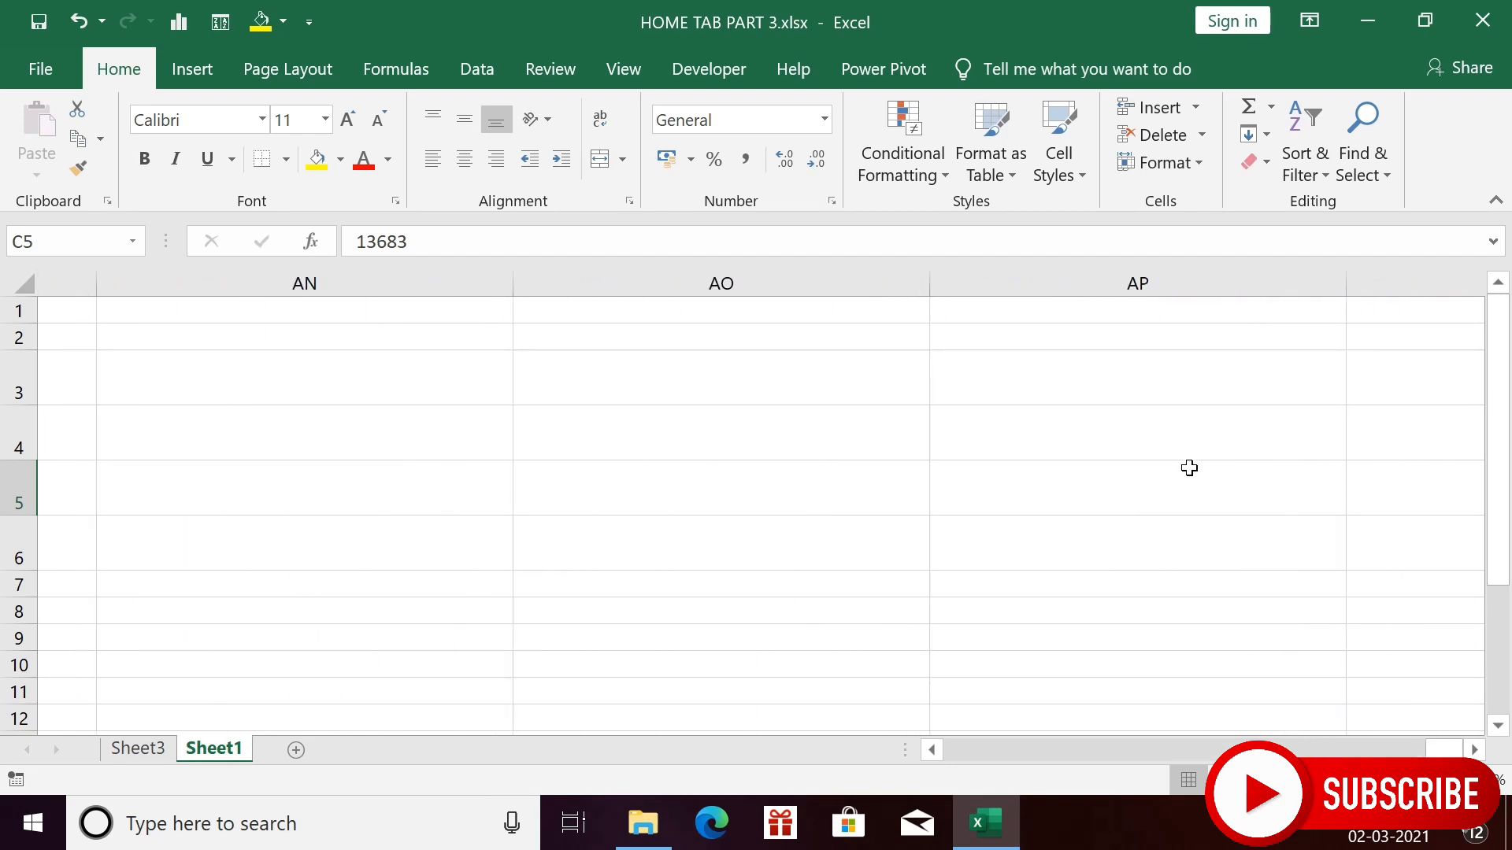
pyautogui.hscroll(-6, 1189, 468)
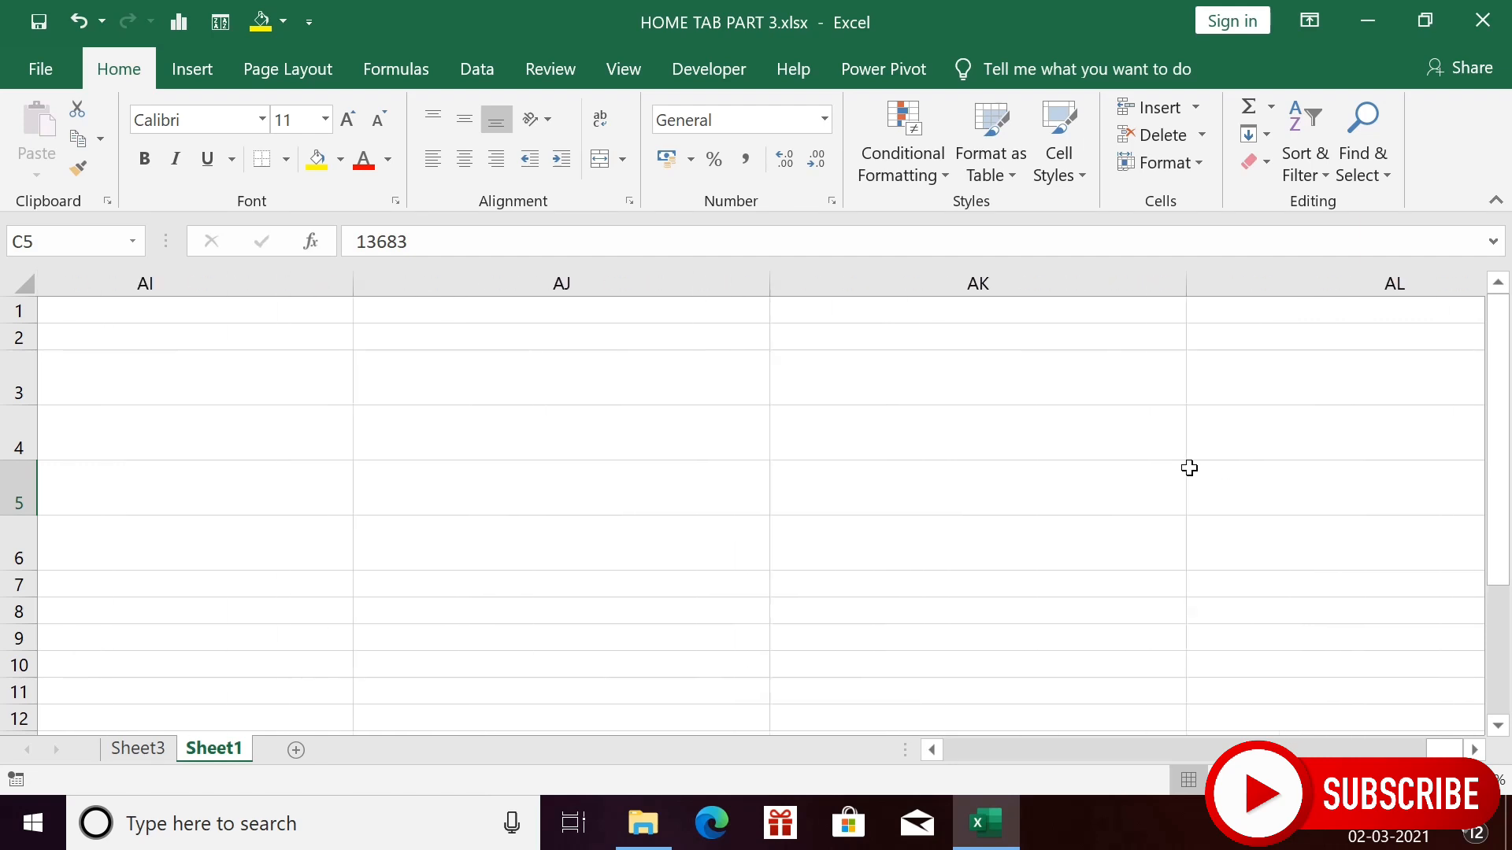
pyautogui.hscroll(-4, 824, 450)
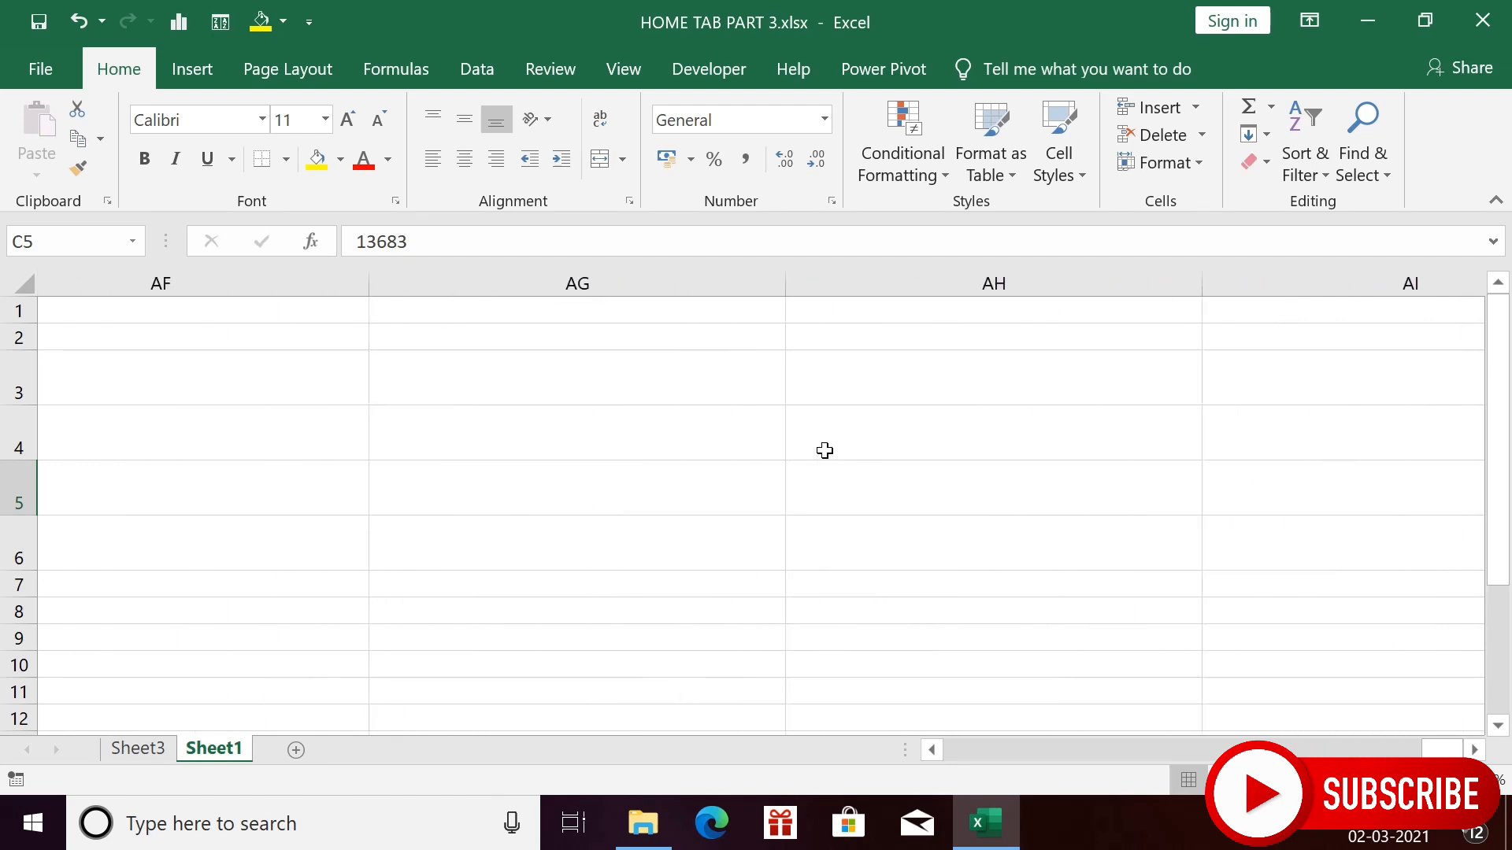
pyautogui.hscroll(-12, 825, 450)
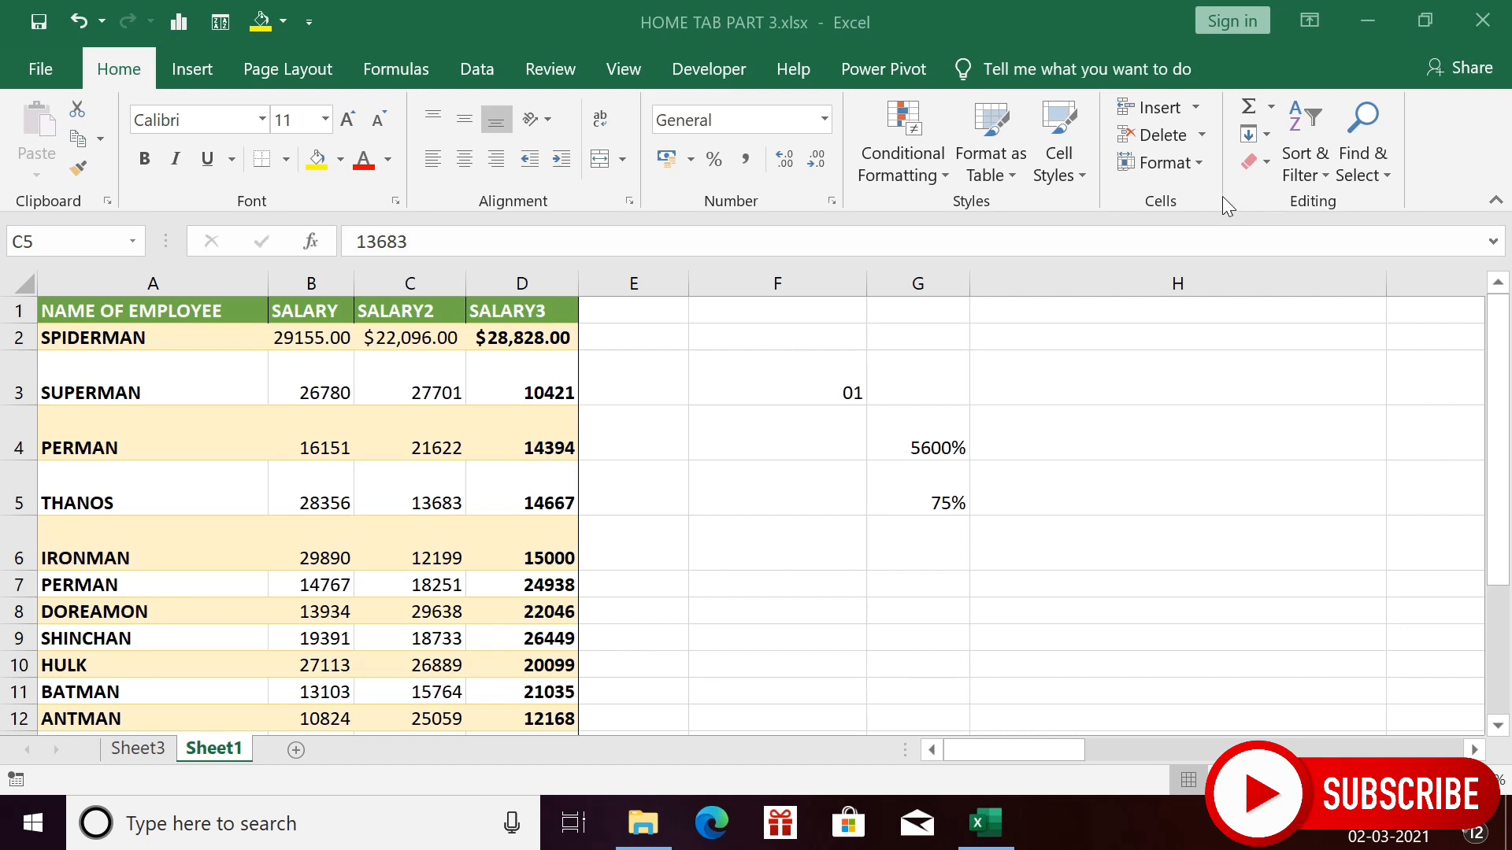
pyautogui.click(1198, 173)
pyautogui.click(1207, 173)
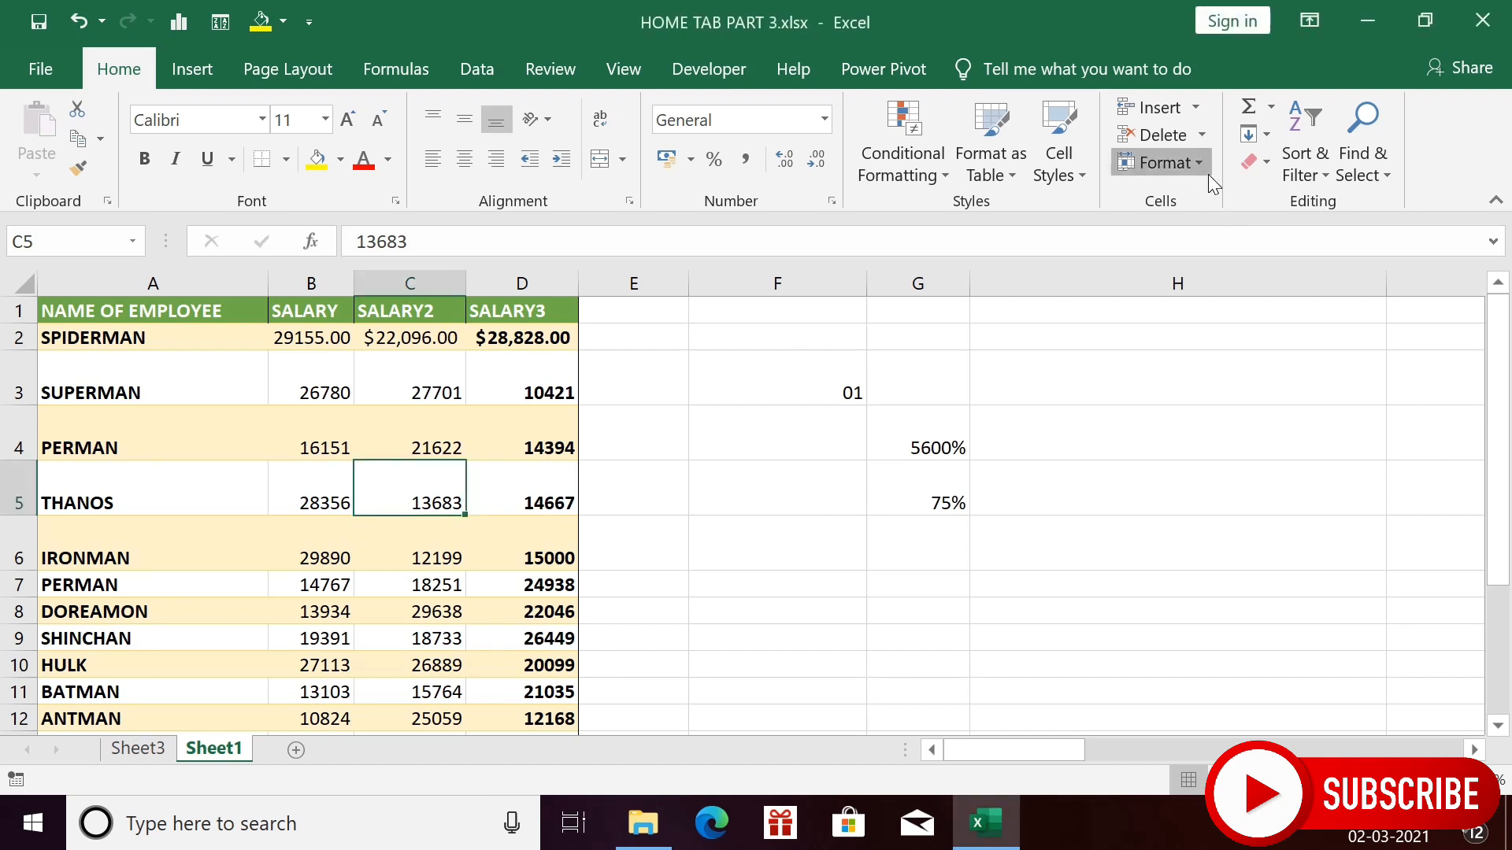
pyautogui.moveTo(1245, 436)
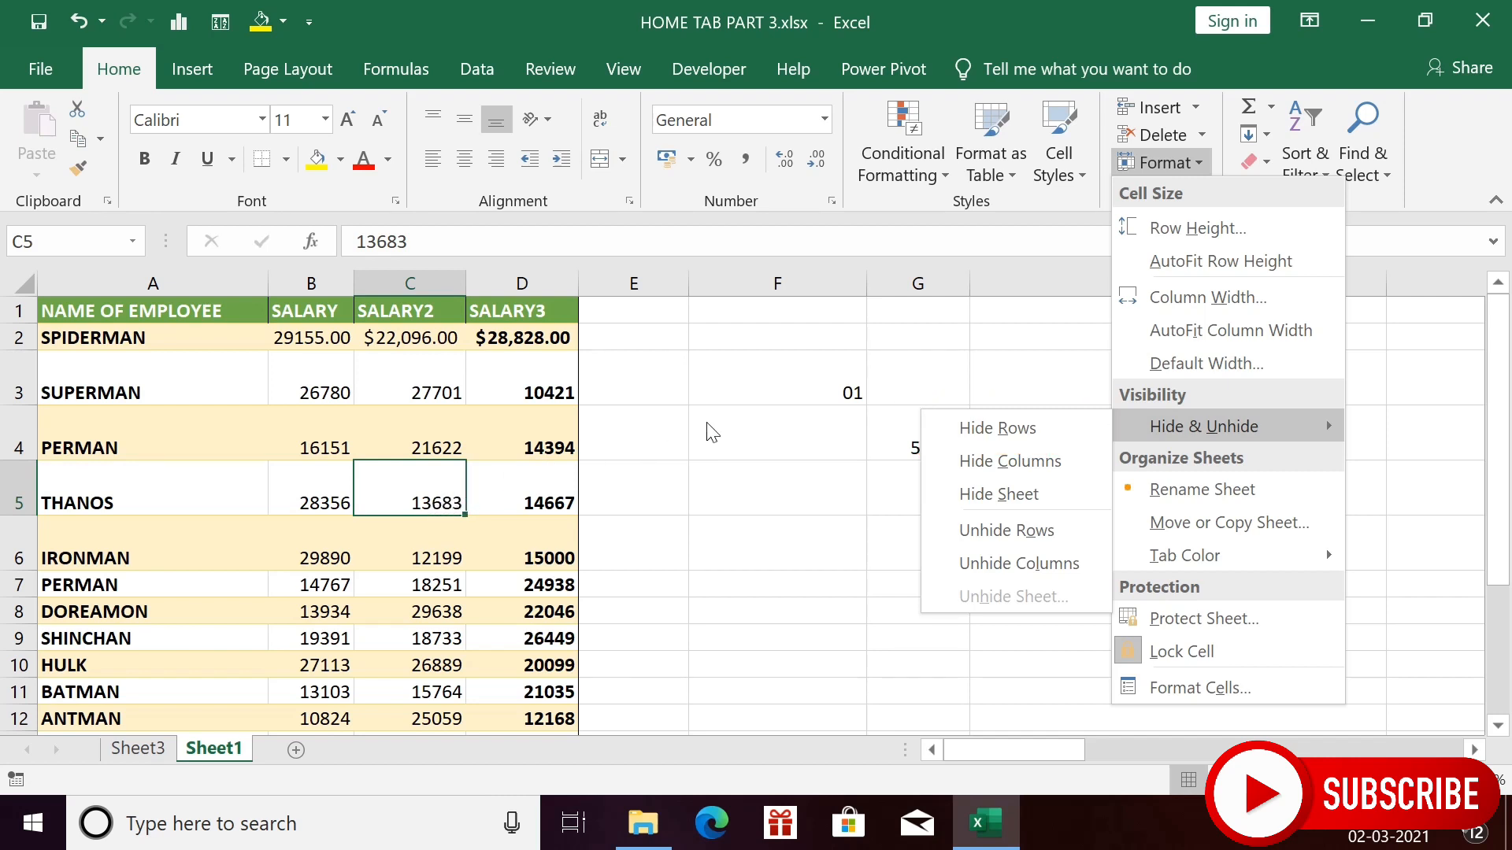
pyautogui.click(1028, 438)
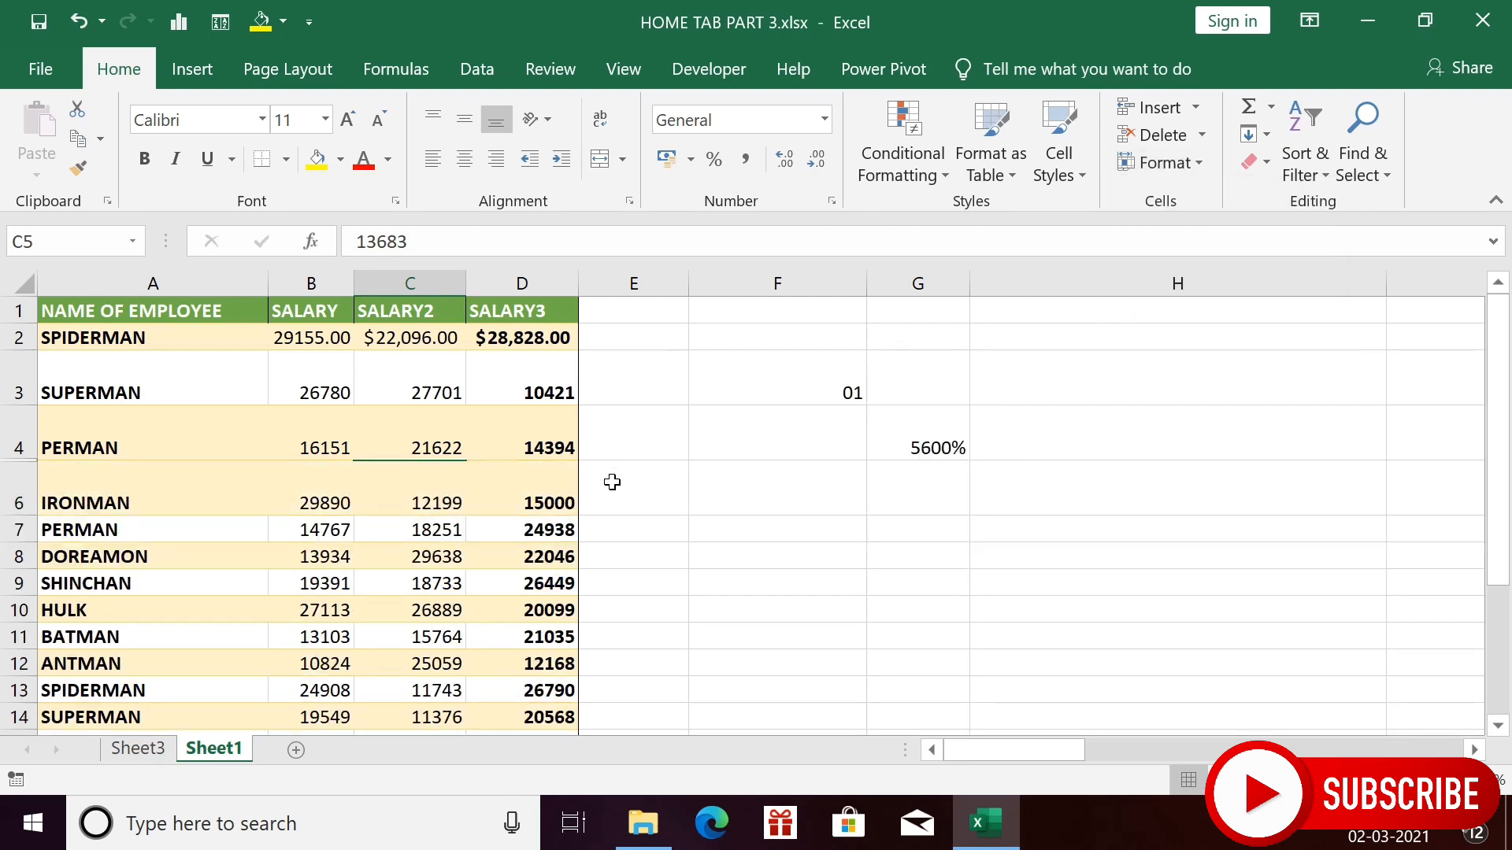
pyautogui.hotkey('ctrl', 'z')
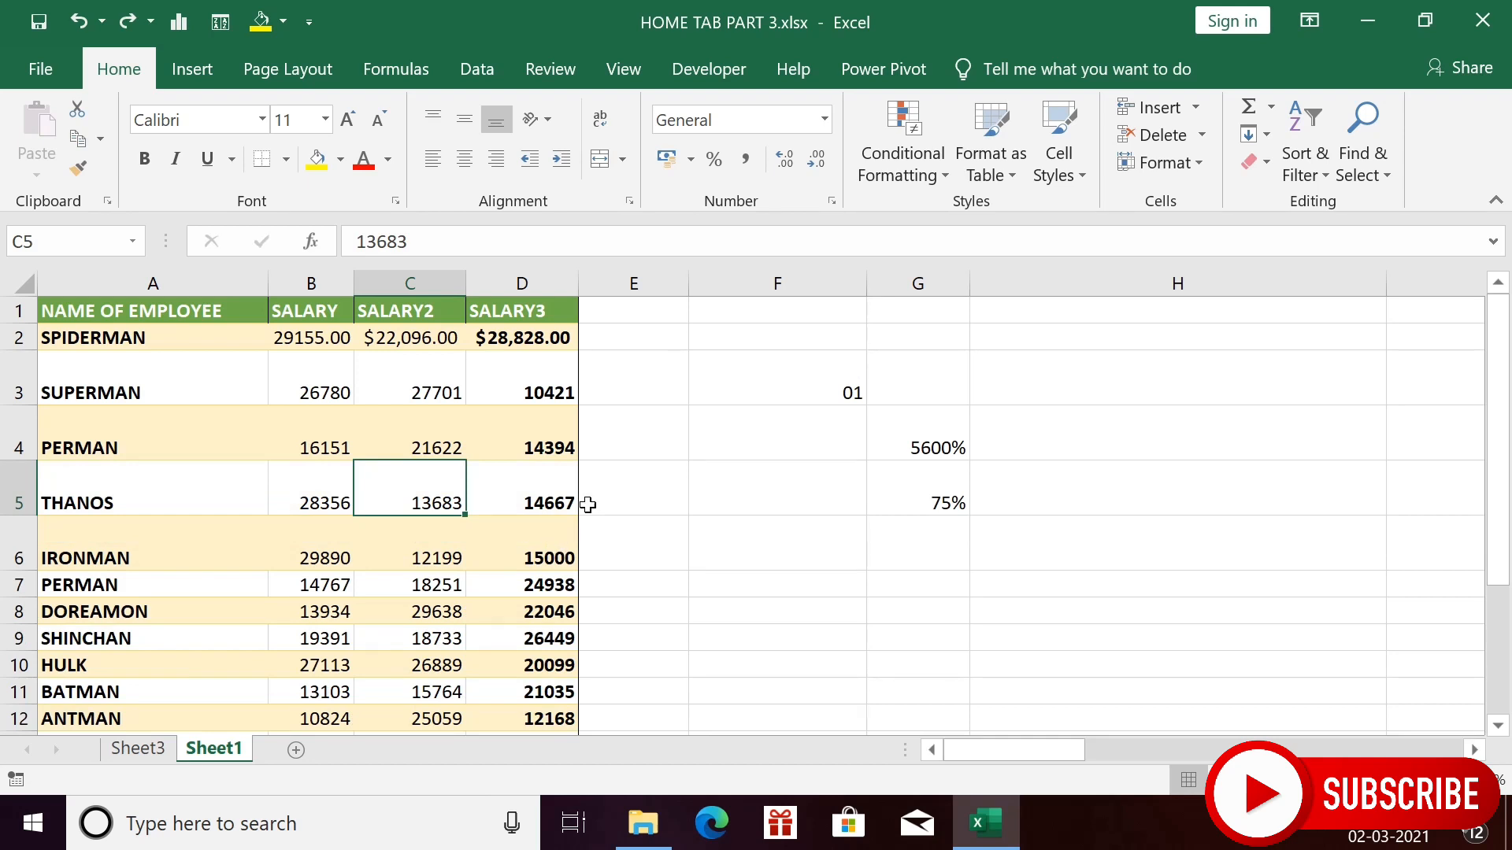
# - Hide the SALARY2 column C via Hide & Unhide, undo it, and reopen the Format menu
pyautogui.click(1203, 156)
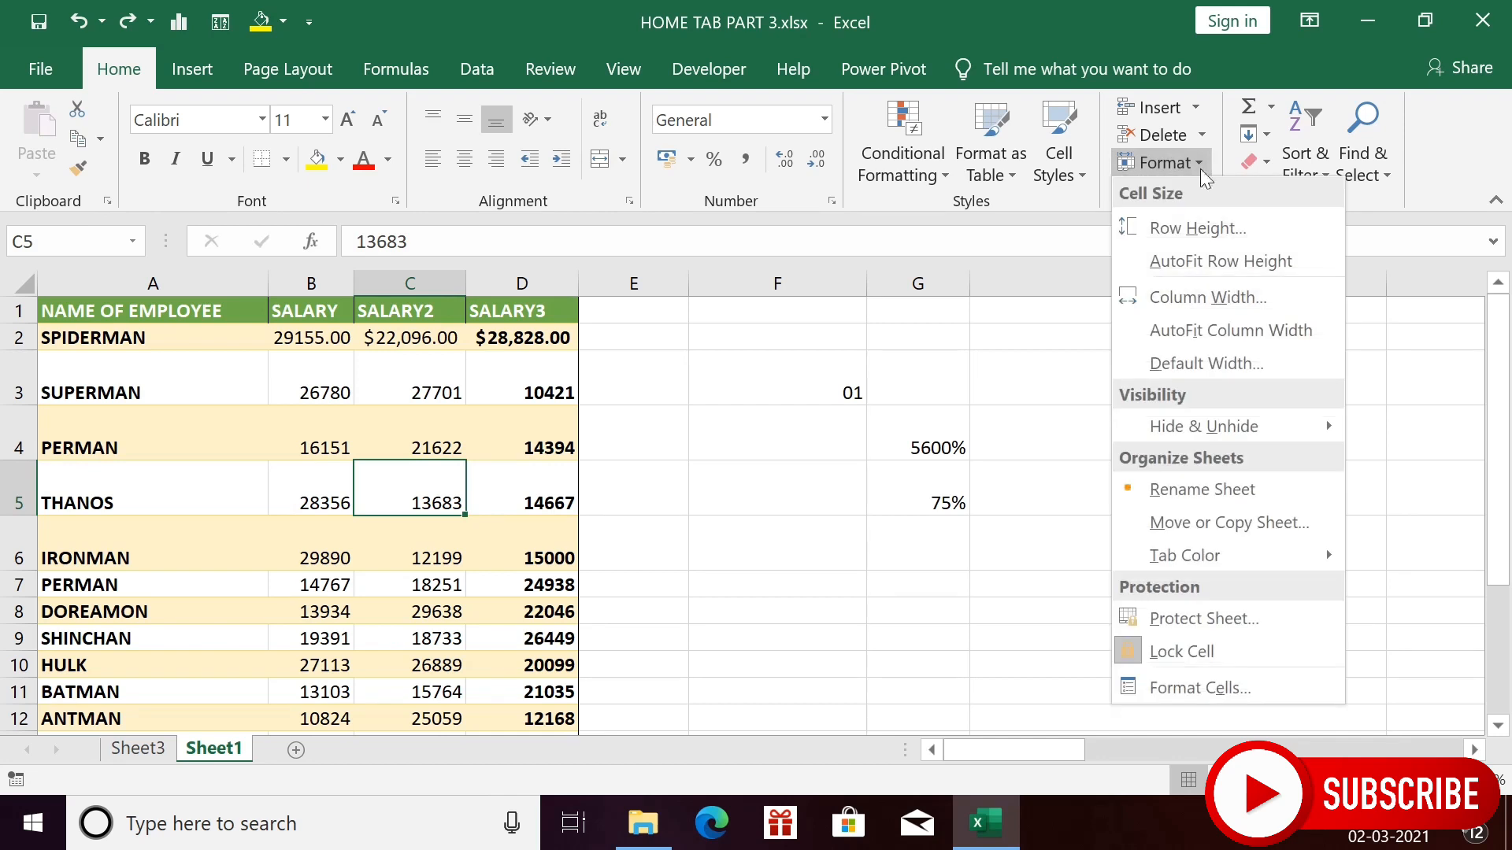
pyautogui.moveTo(1187, 419)
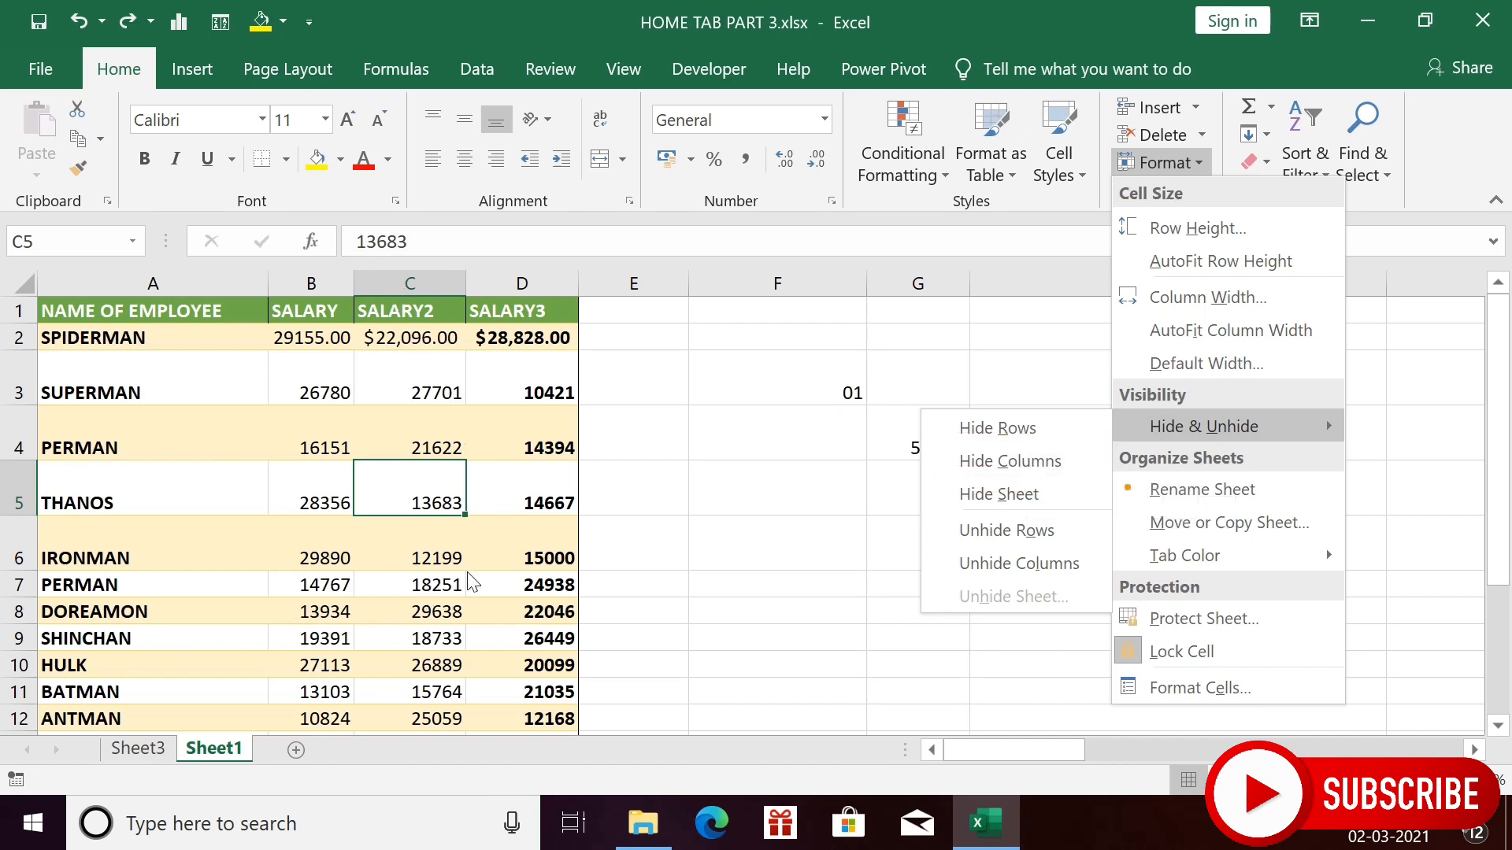
pyautogui.click(976, 459)
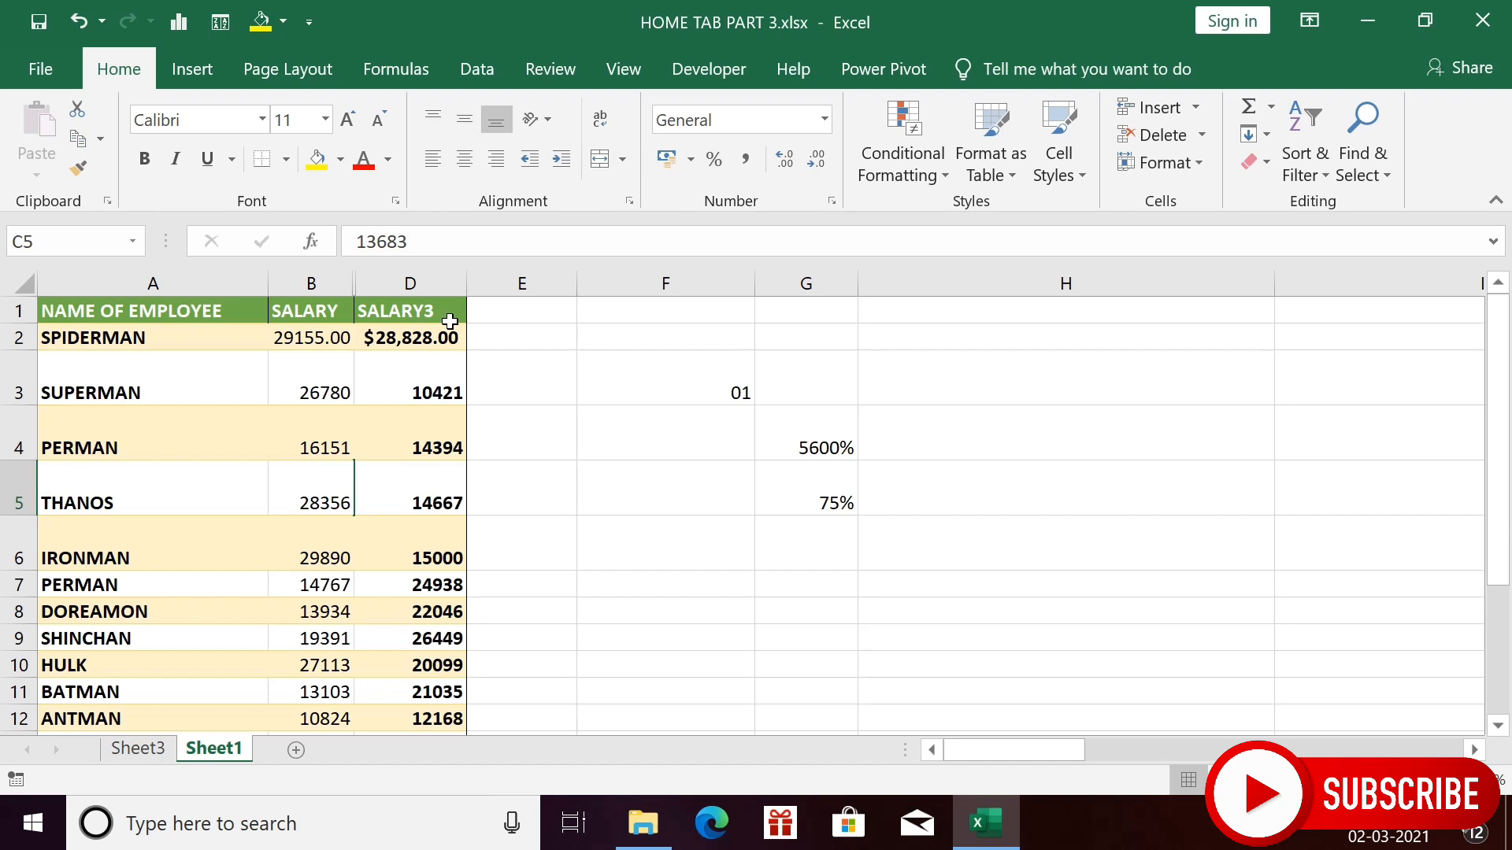
pyautogui.hotkey('ctrl', 'z')
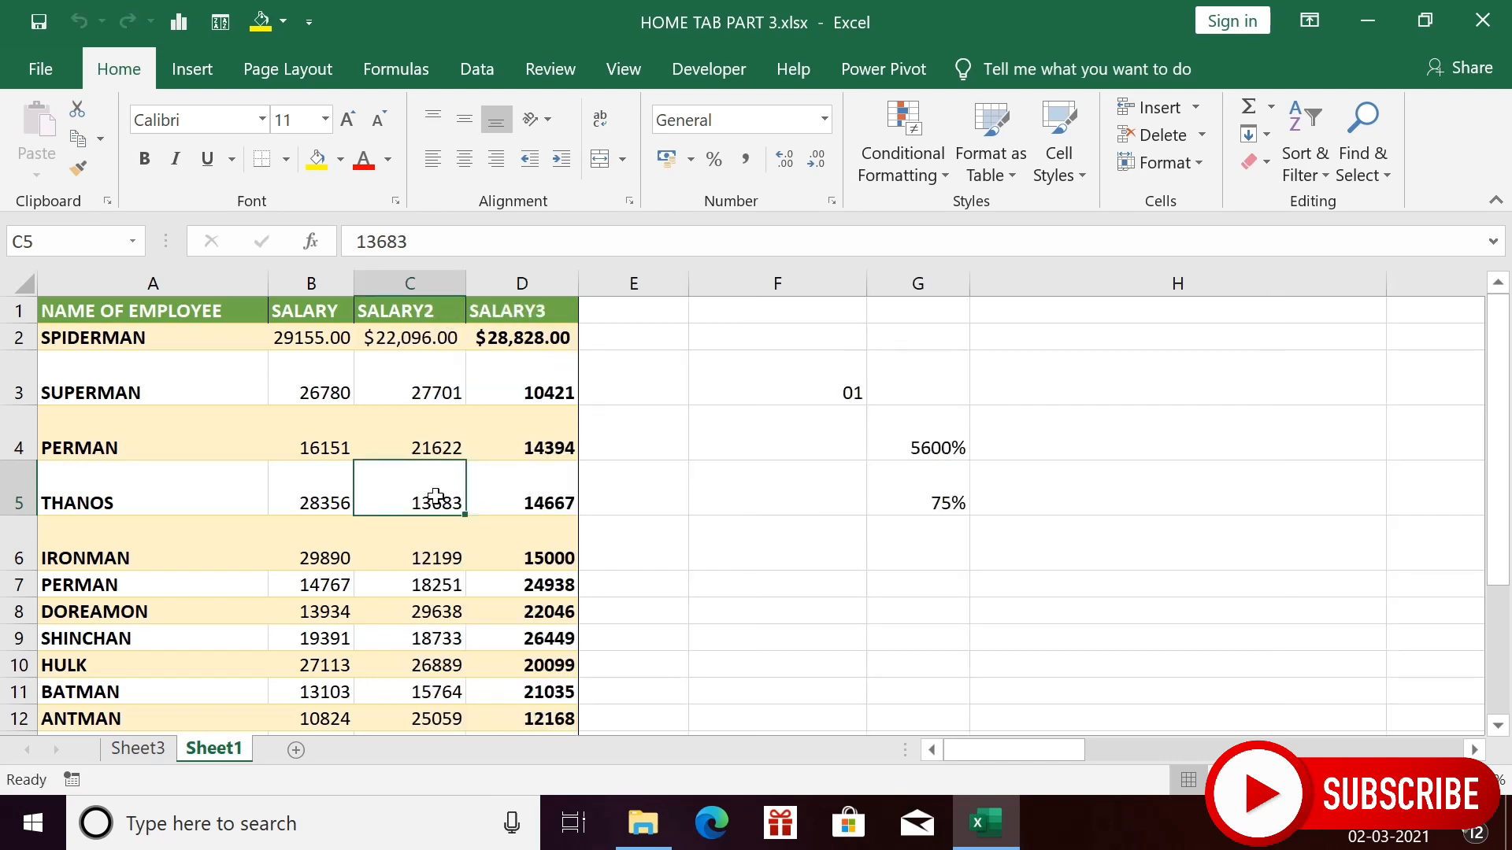
pyautogui.click(1196, 158)
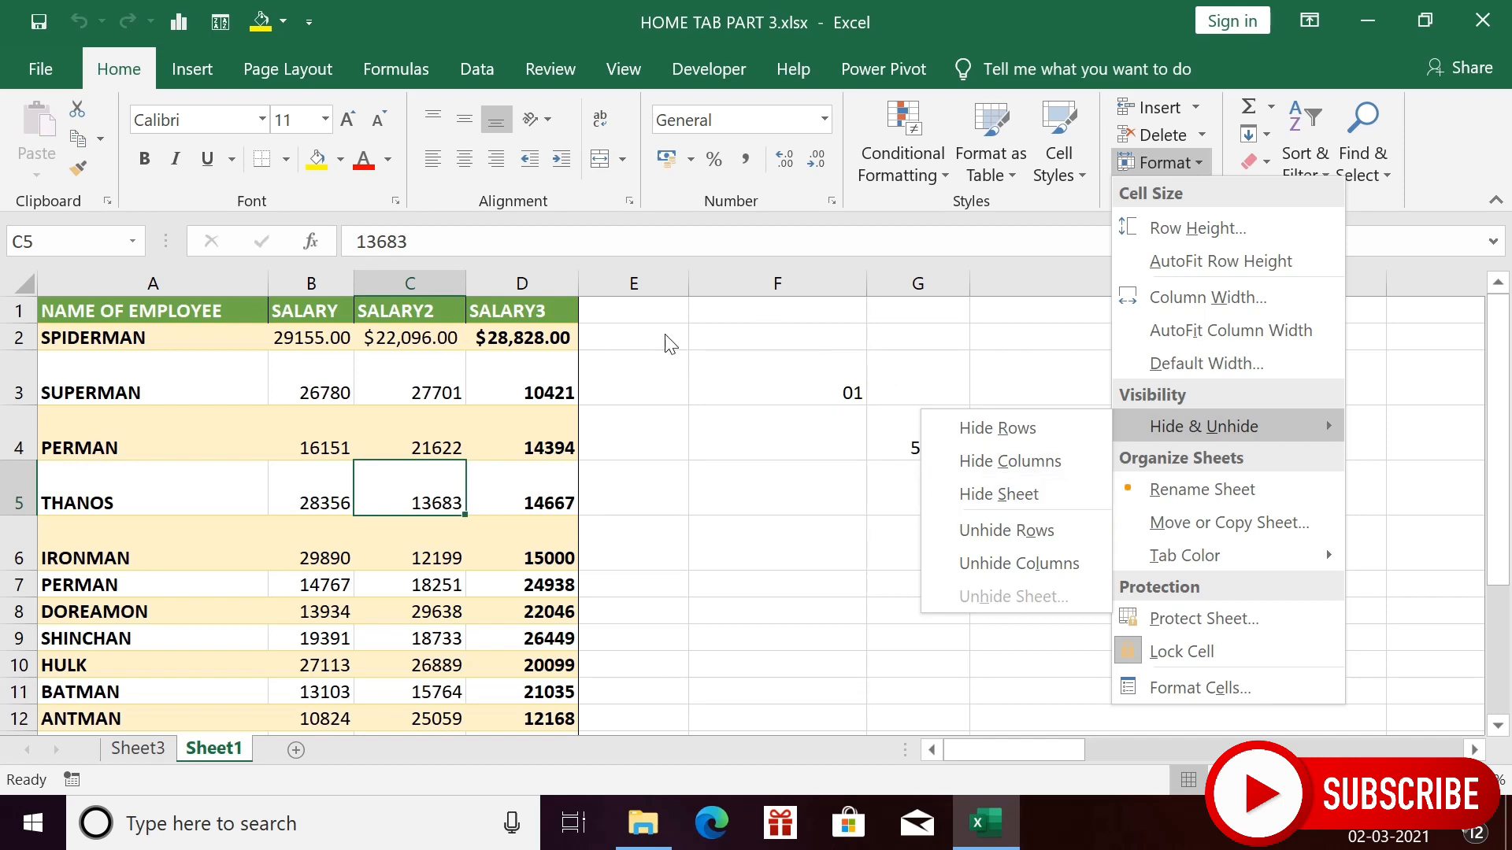
# - Hide Sheet1 containing the salary table
pyautogui.click(984, 506)
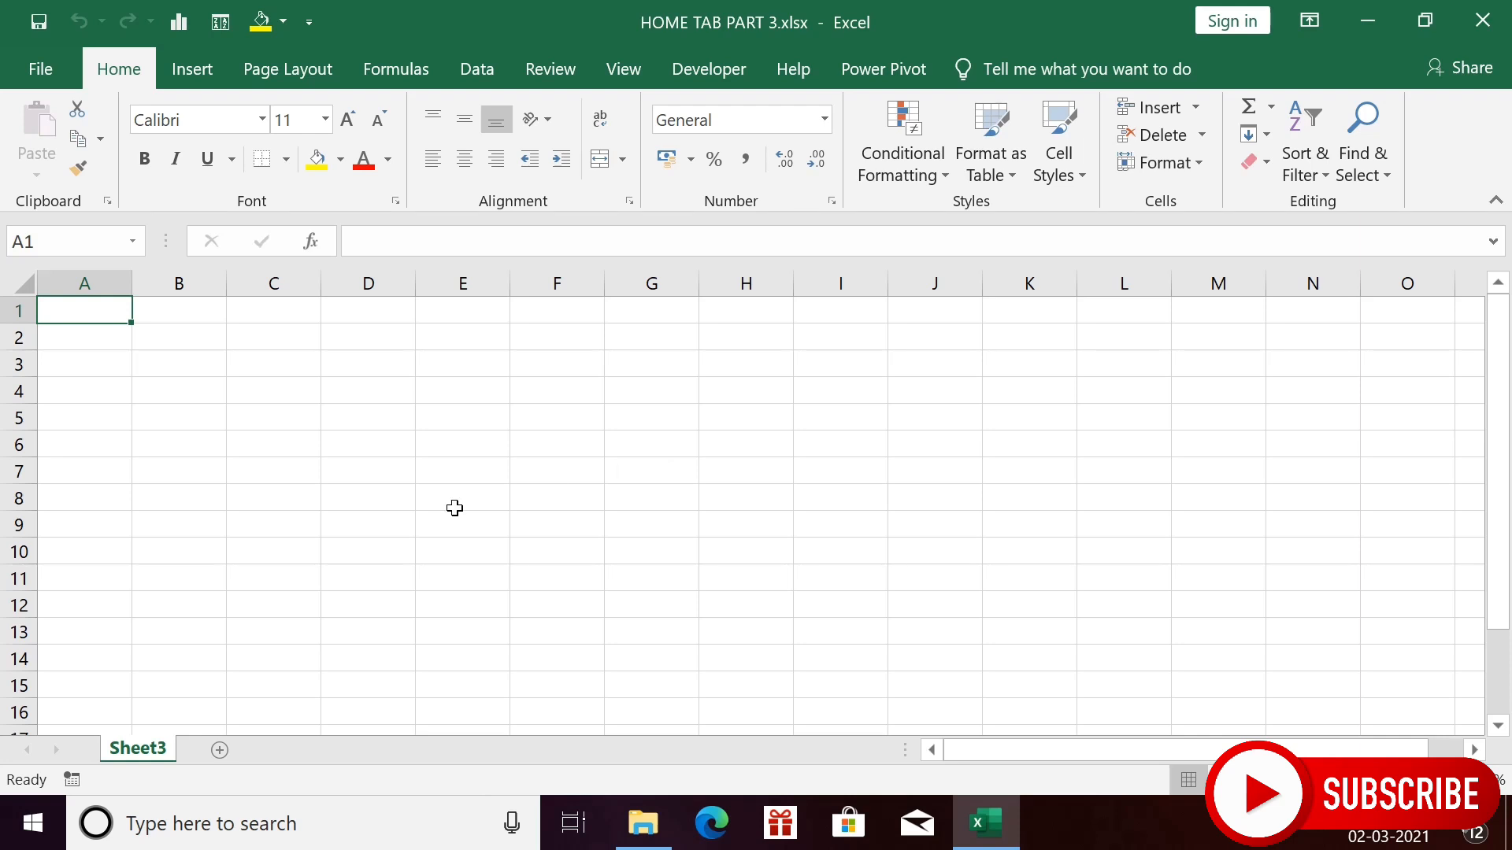
pyautogui.rightClick(149, 756)
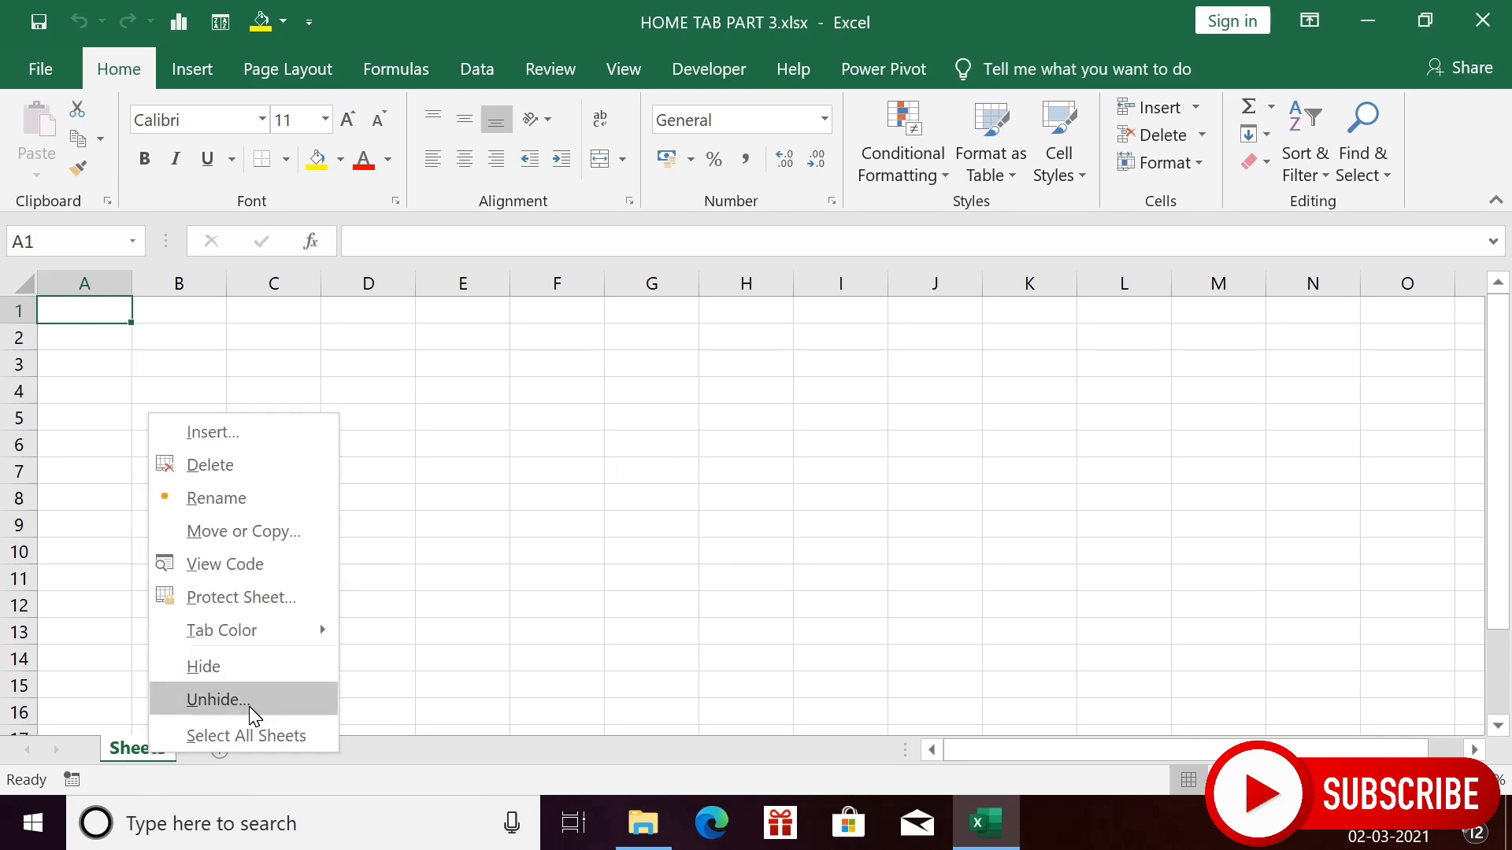
pyautogui.click(407, 633)
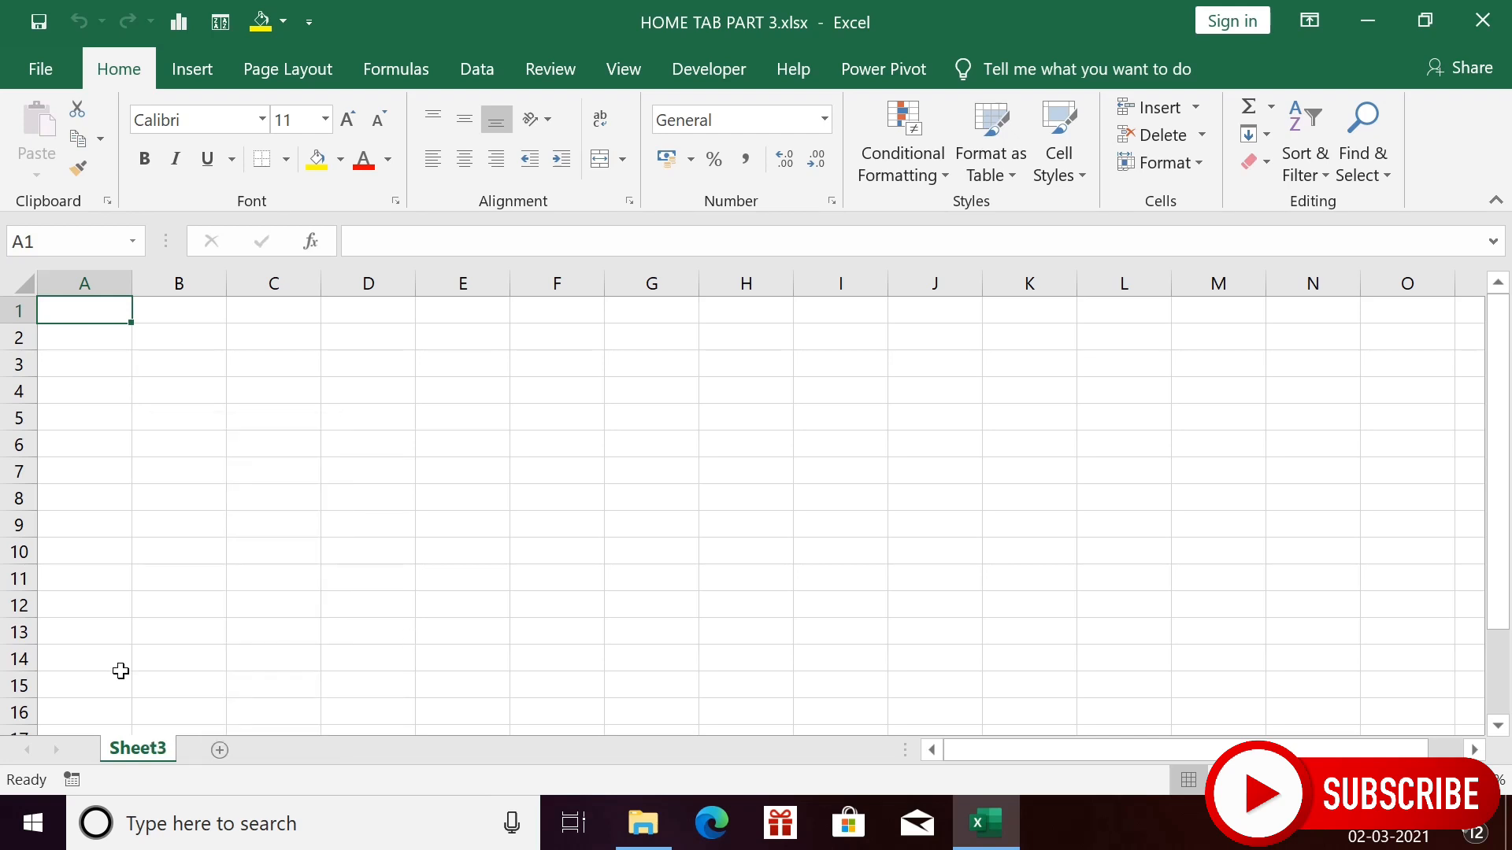
# - Add two new blank worksheets, Sheet5 and Sheet6
pyautogui.click(225, 754)
pyautogui.click(296, 751)
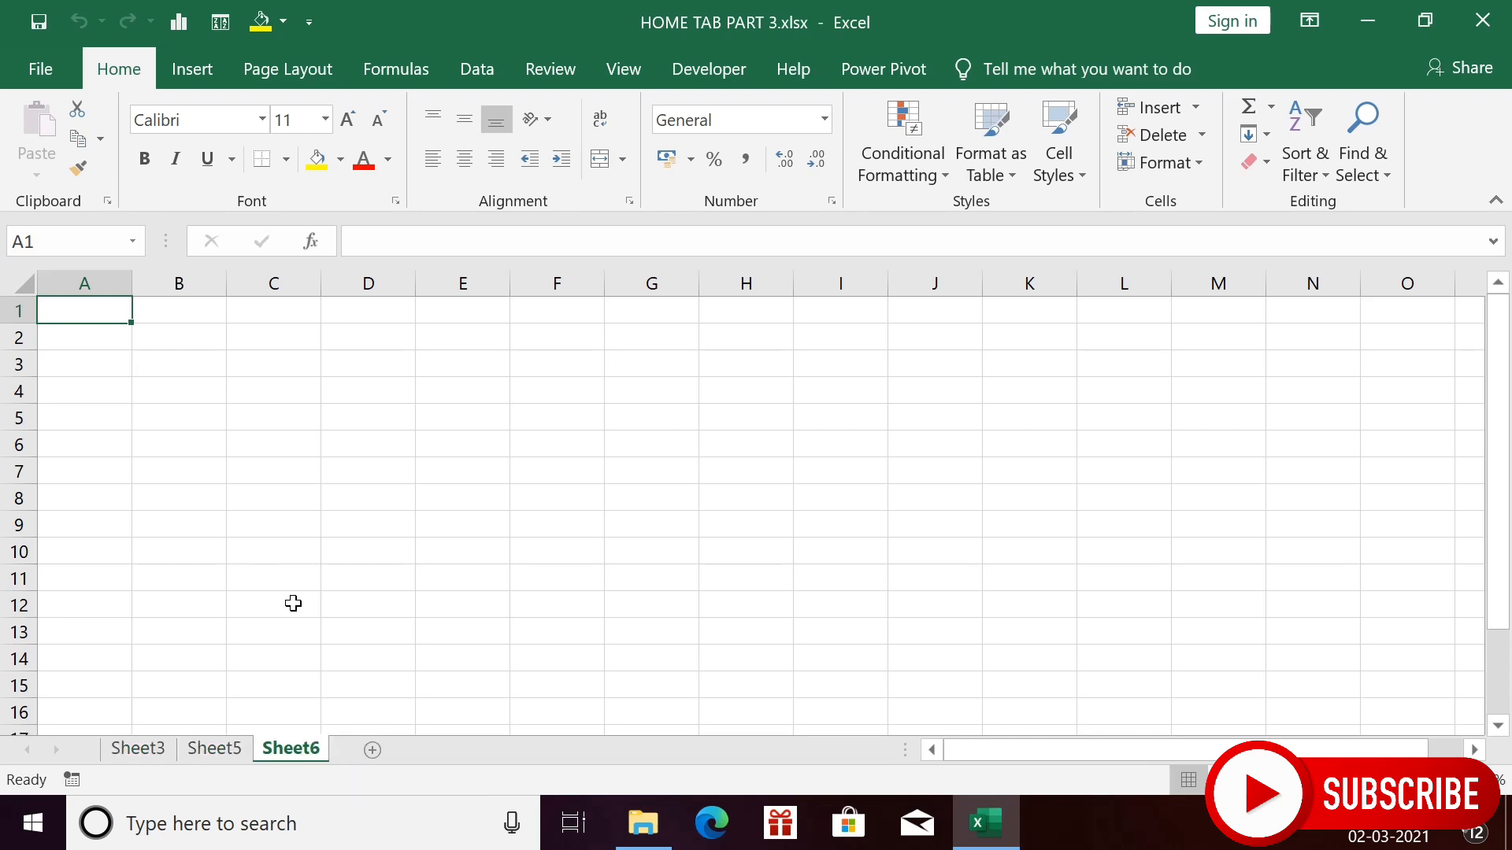
pyautogui.rightClick(219, 749)
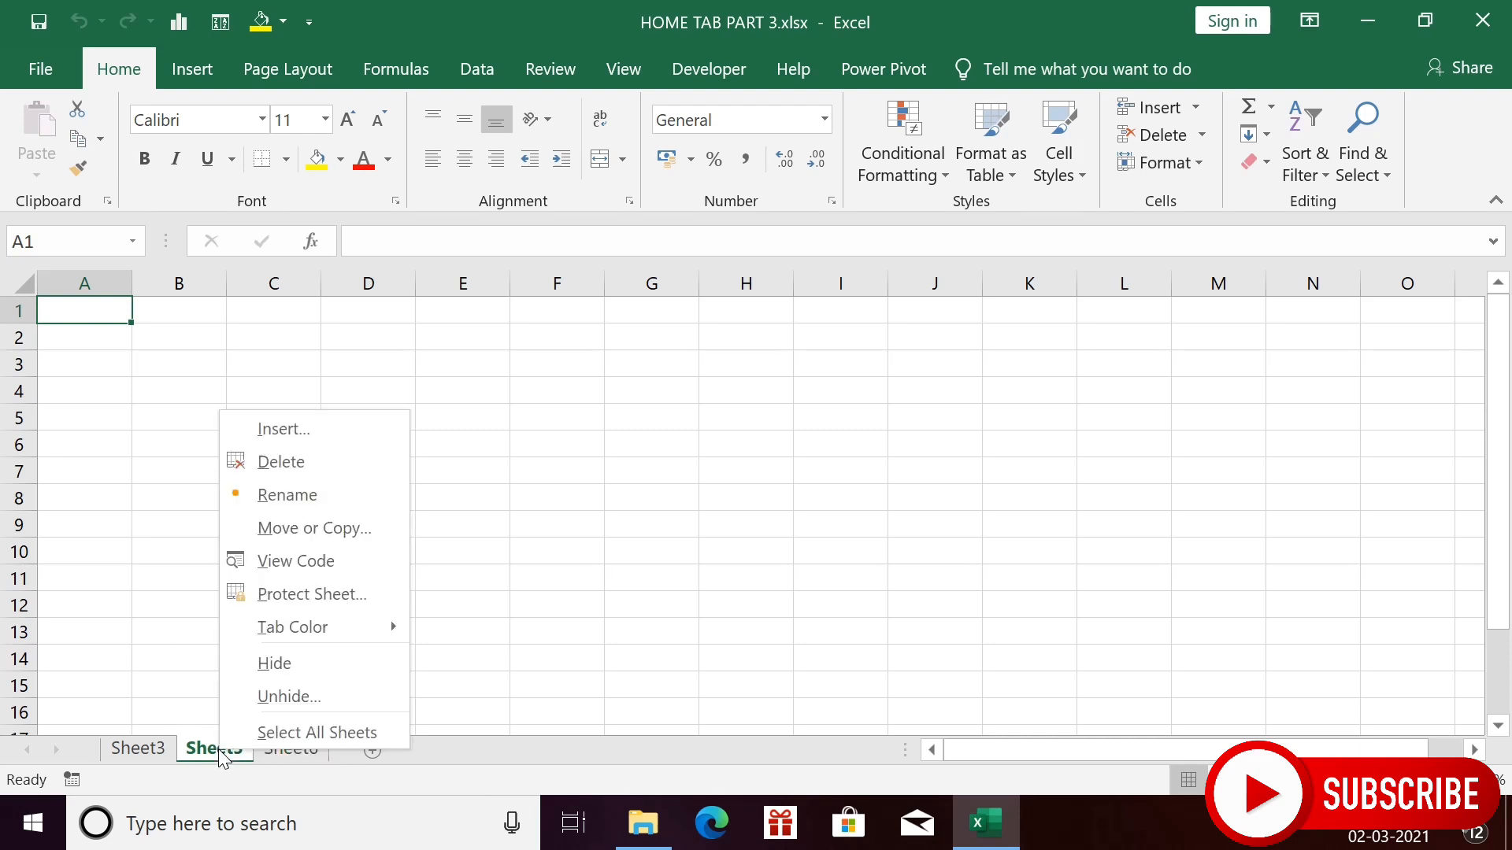
# - Unhide Sheet1 from the hidden sheets list so the salary table shows again
pyautogui.click(320, 697)
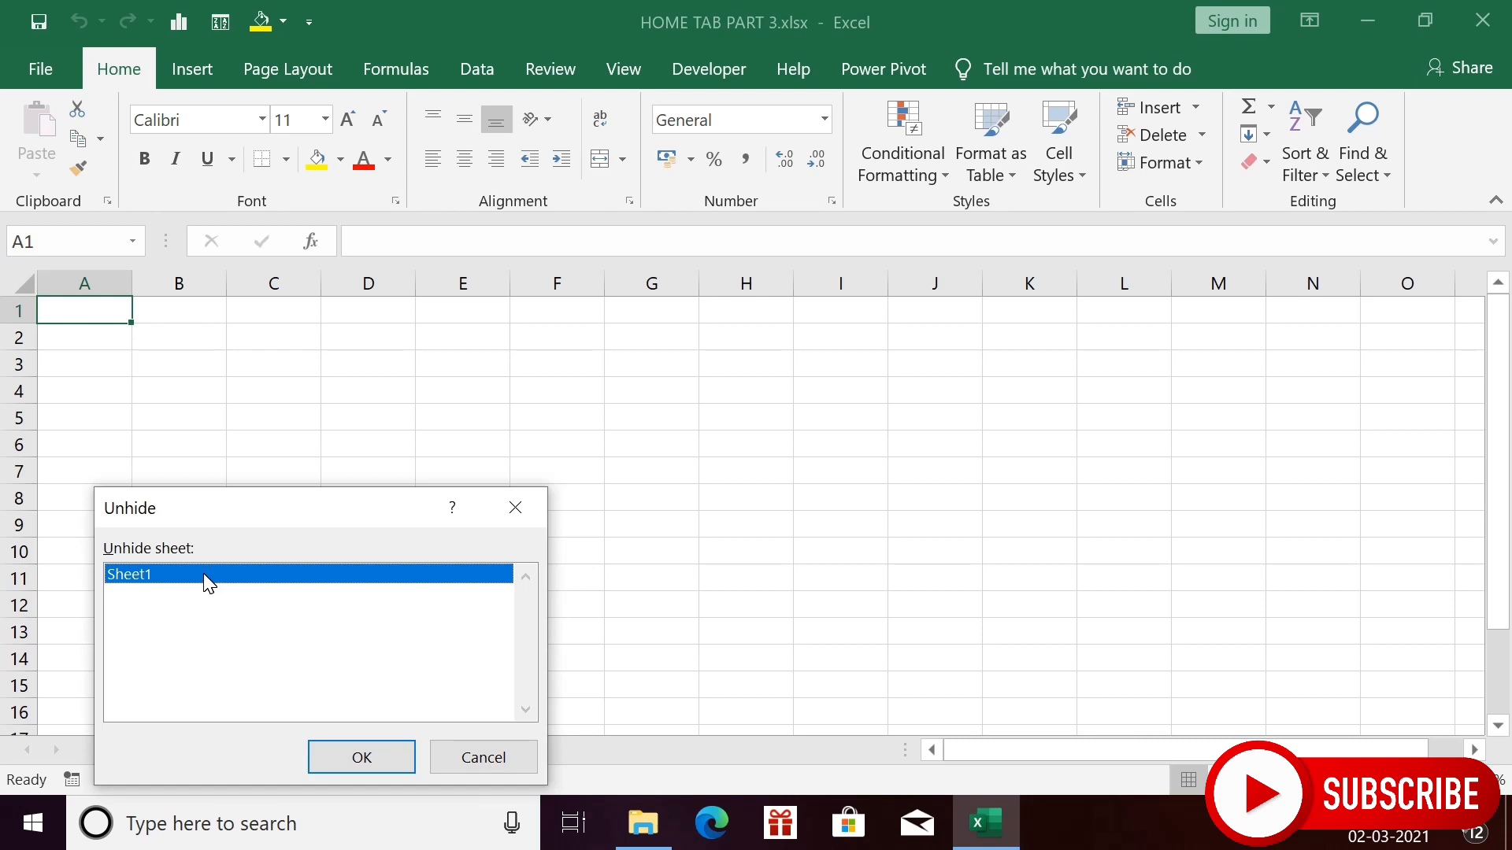
pyautogui.click(370, 770)
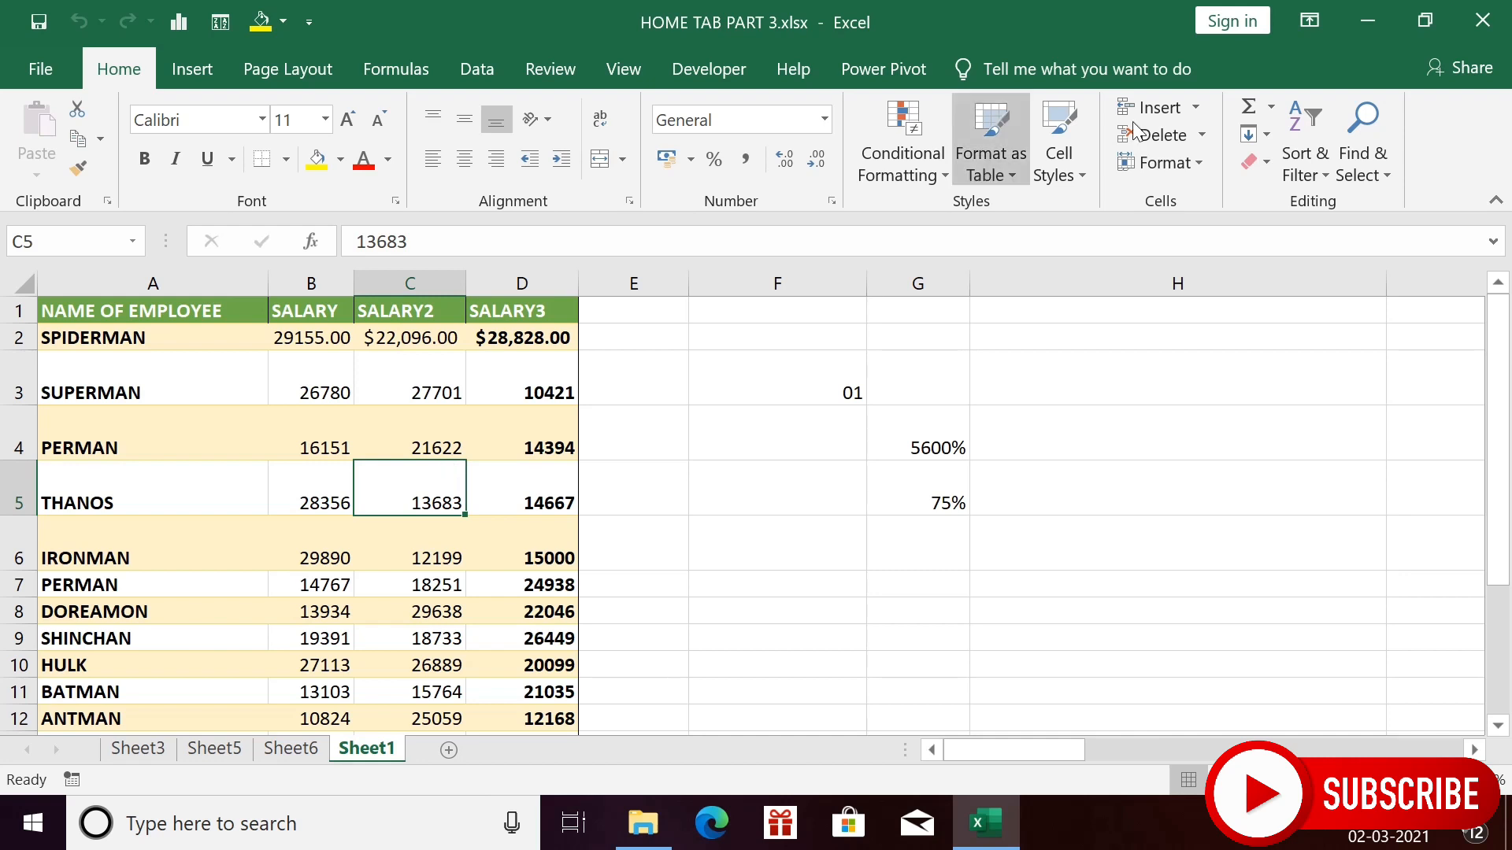
pyautogui.click(1160, 163)
pyautogui.moveTo(1216, 429)
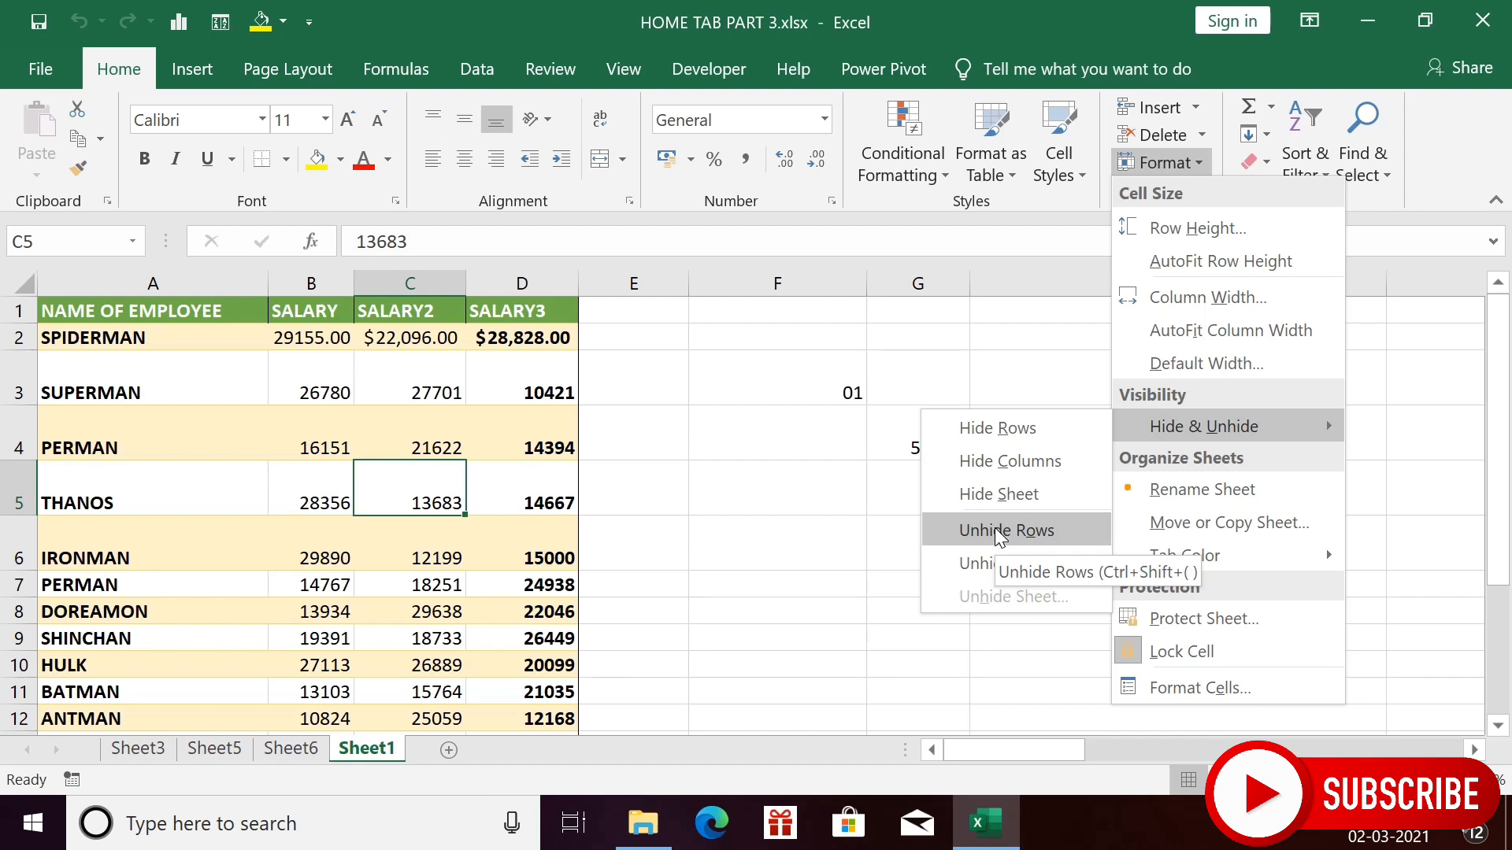
pyautogui.click(371, 526)
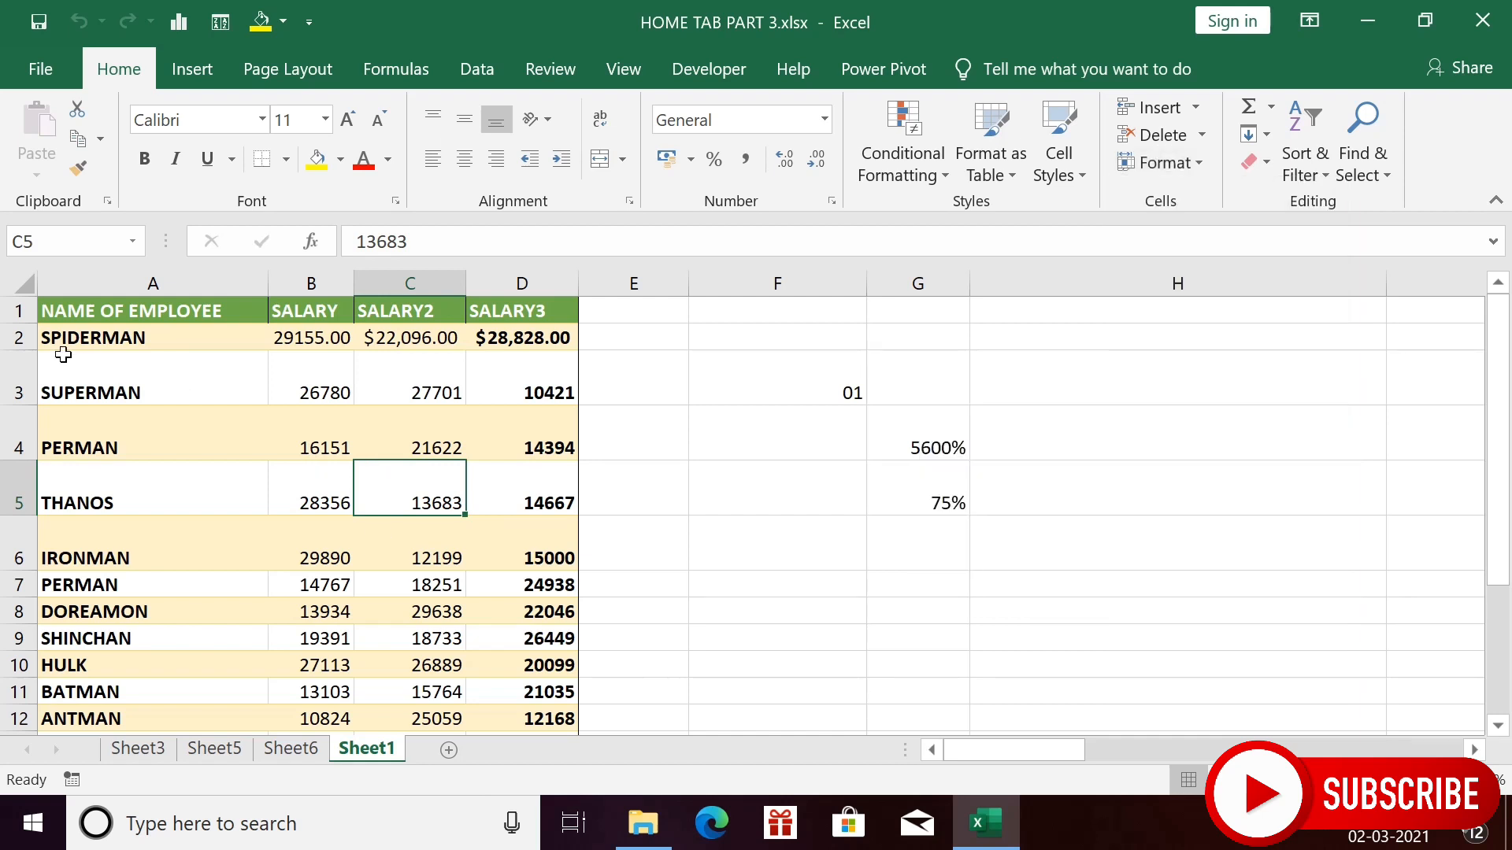
# - Hide row 2 containing SPIDERMAN
pyautogui.click(30, 341)
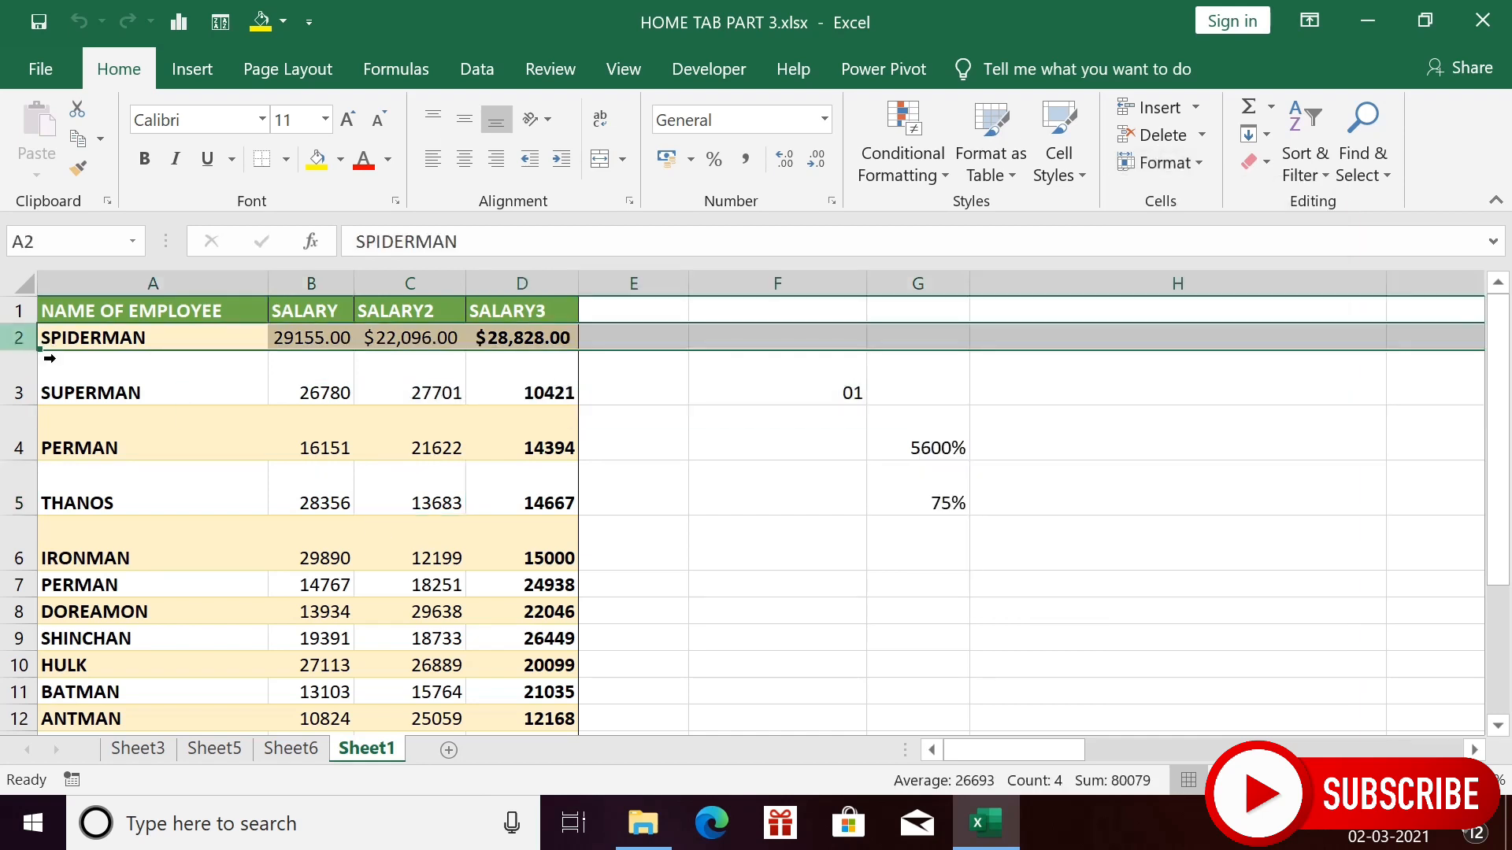
pyautogui.click(1199, 163)
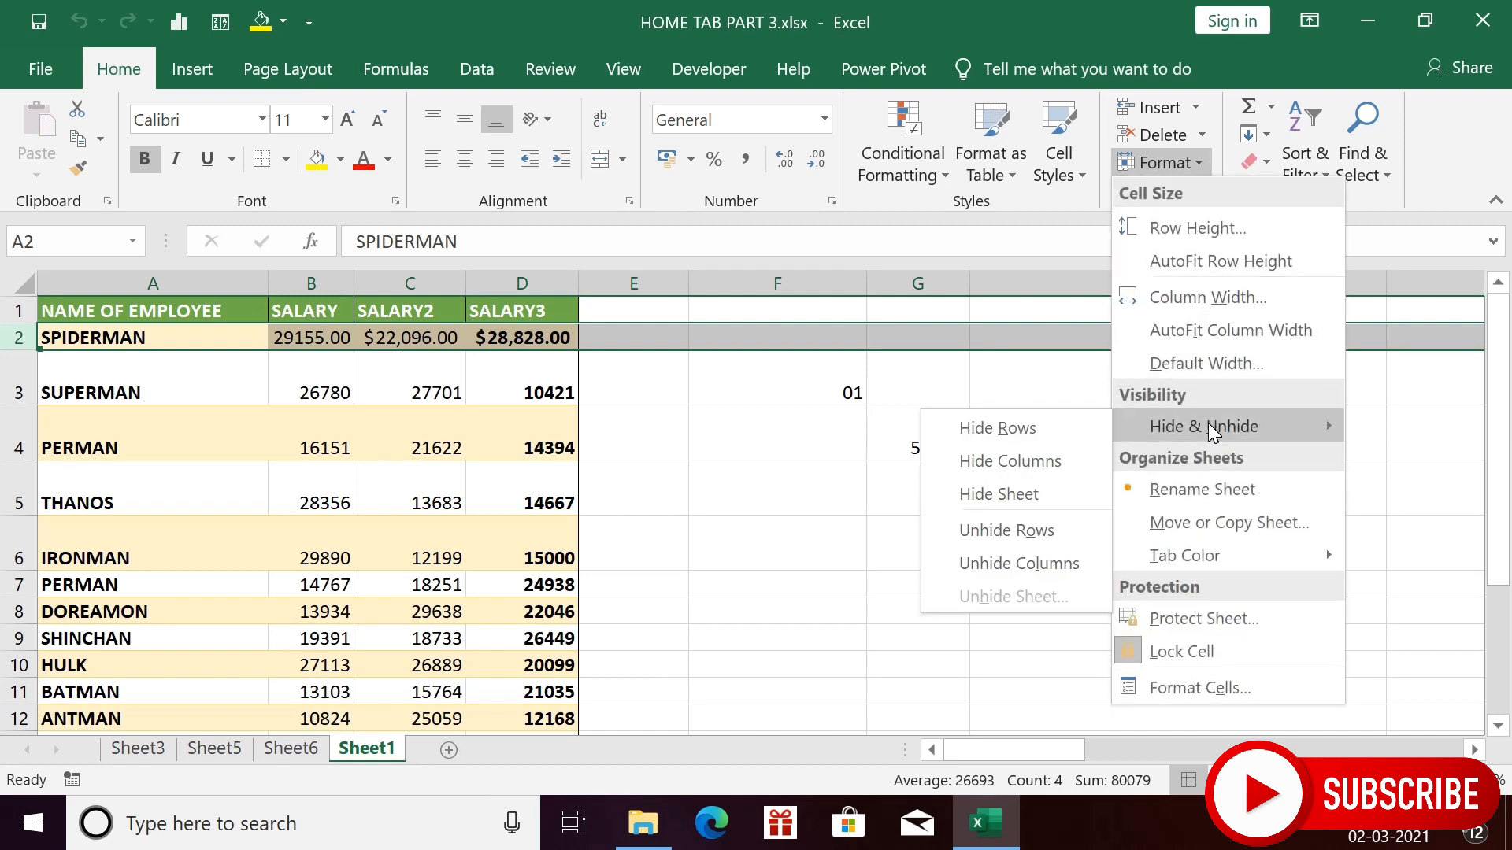
pyautogui.click(1018, 441)
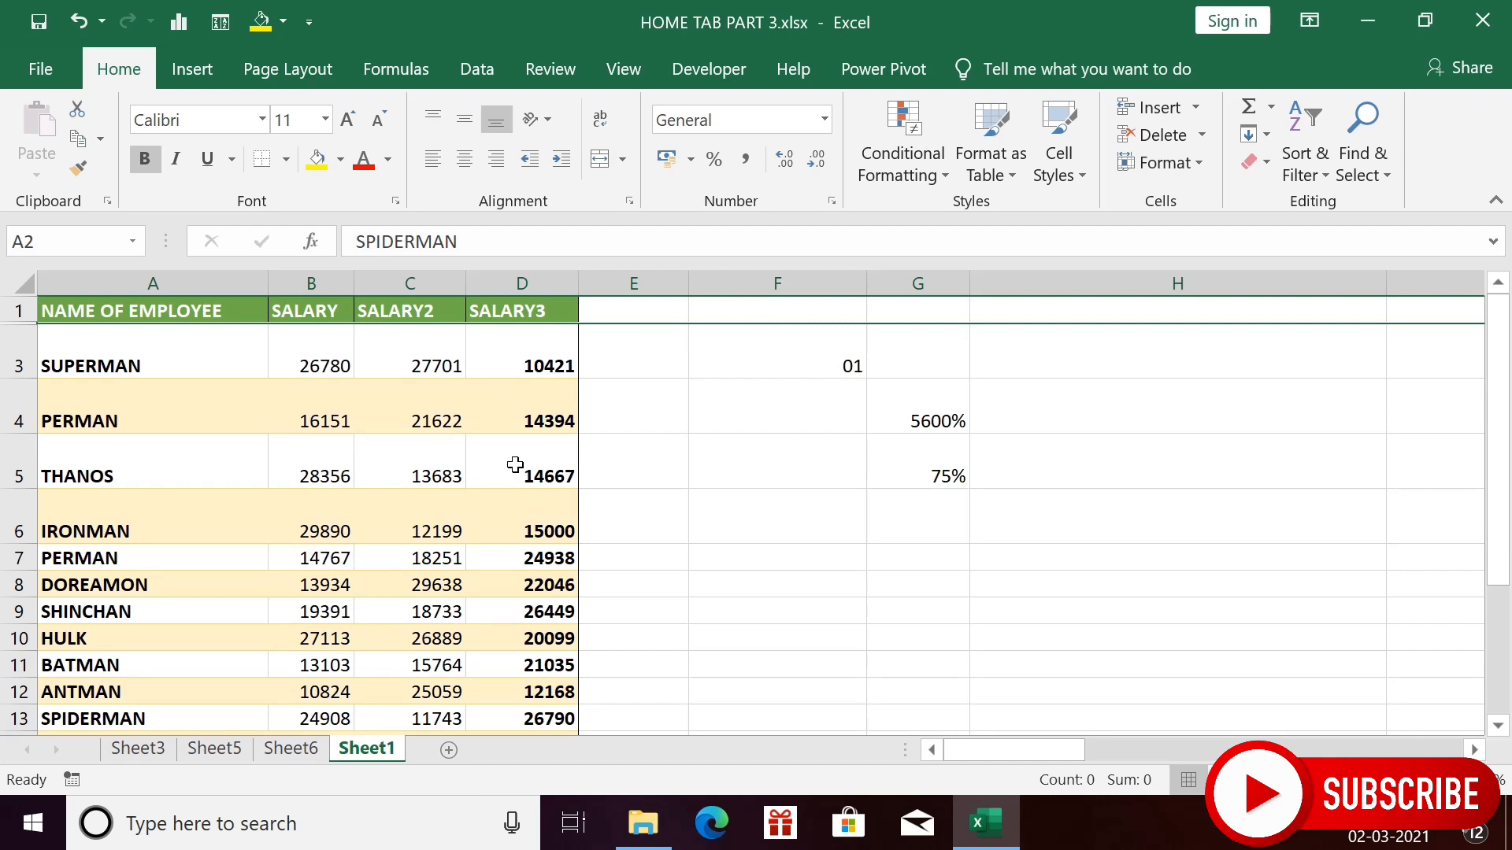
# - Unhide row 2 so SPIDERMAN reappears, then select cell D4
pyautogui.click(1185, 165)
pyautogui.moveTo(1178, 439)
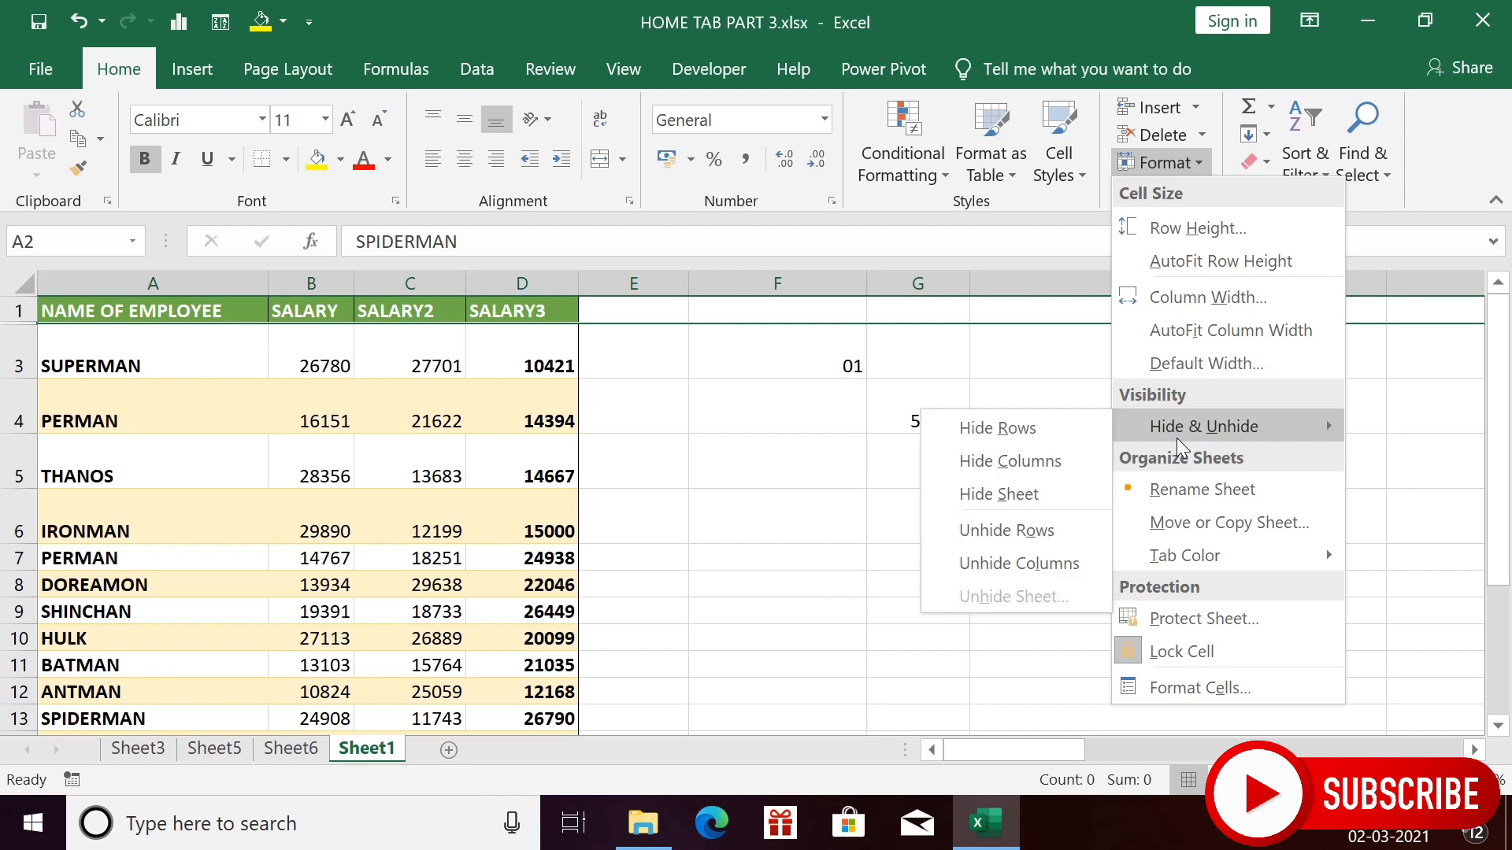
pyautogui.click(980, 530)
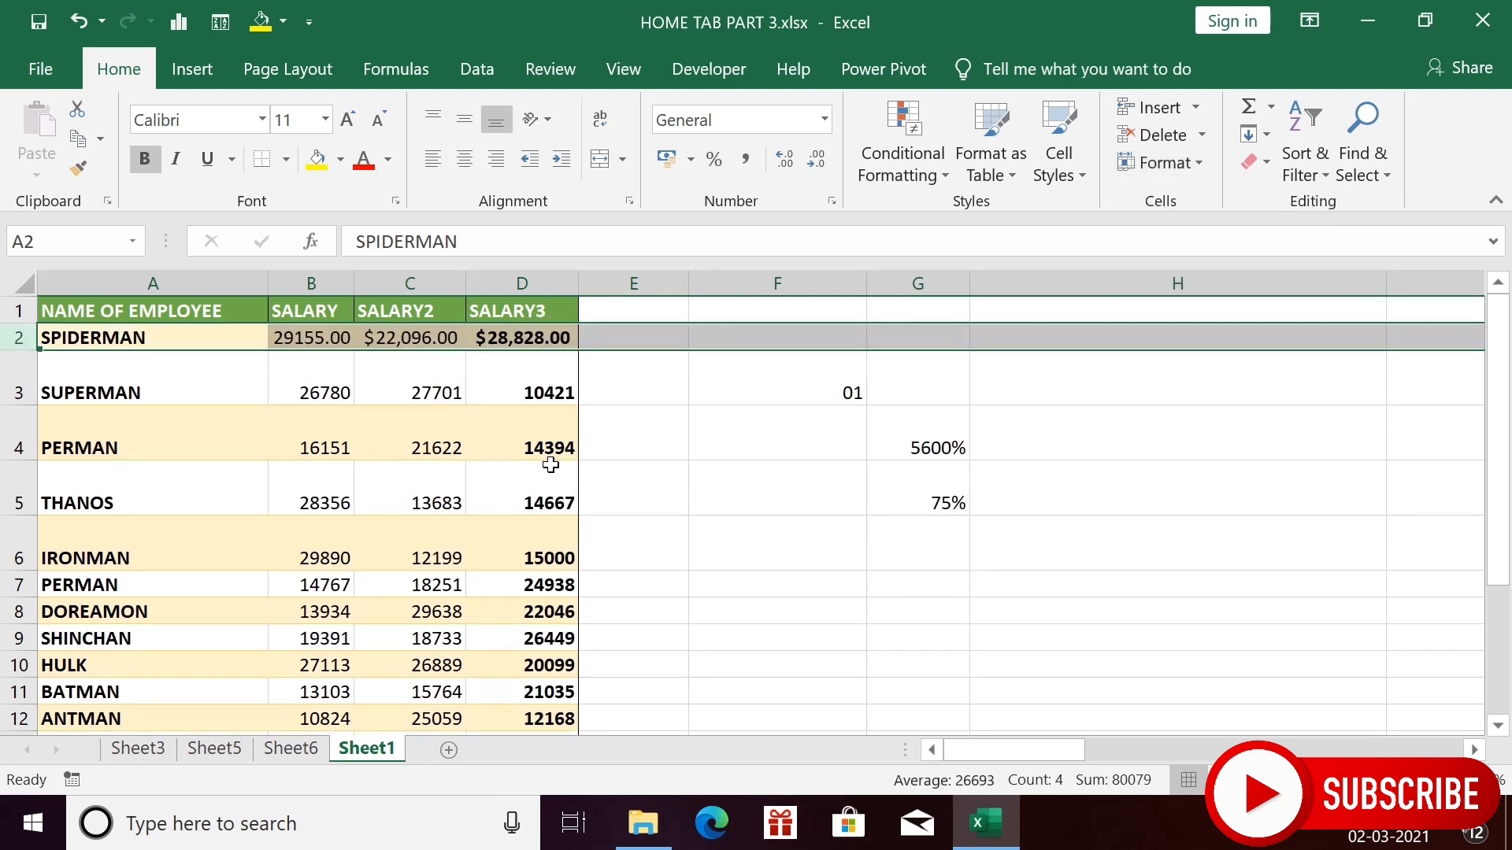
pyautogui.click(541, 457)
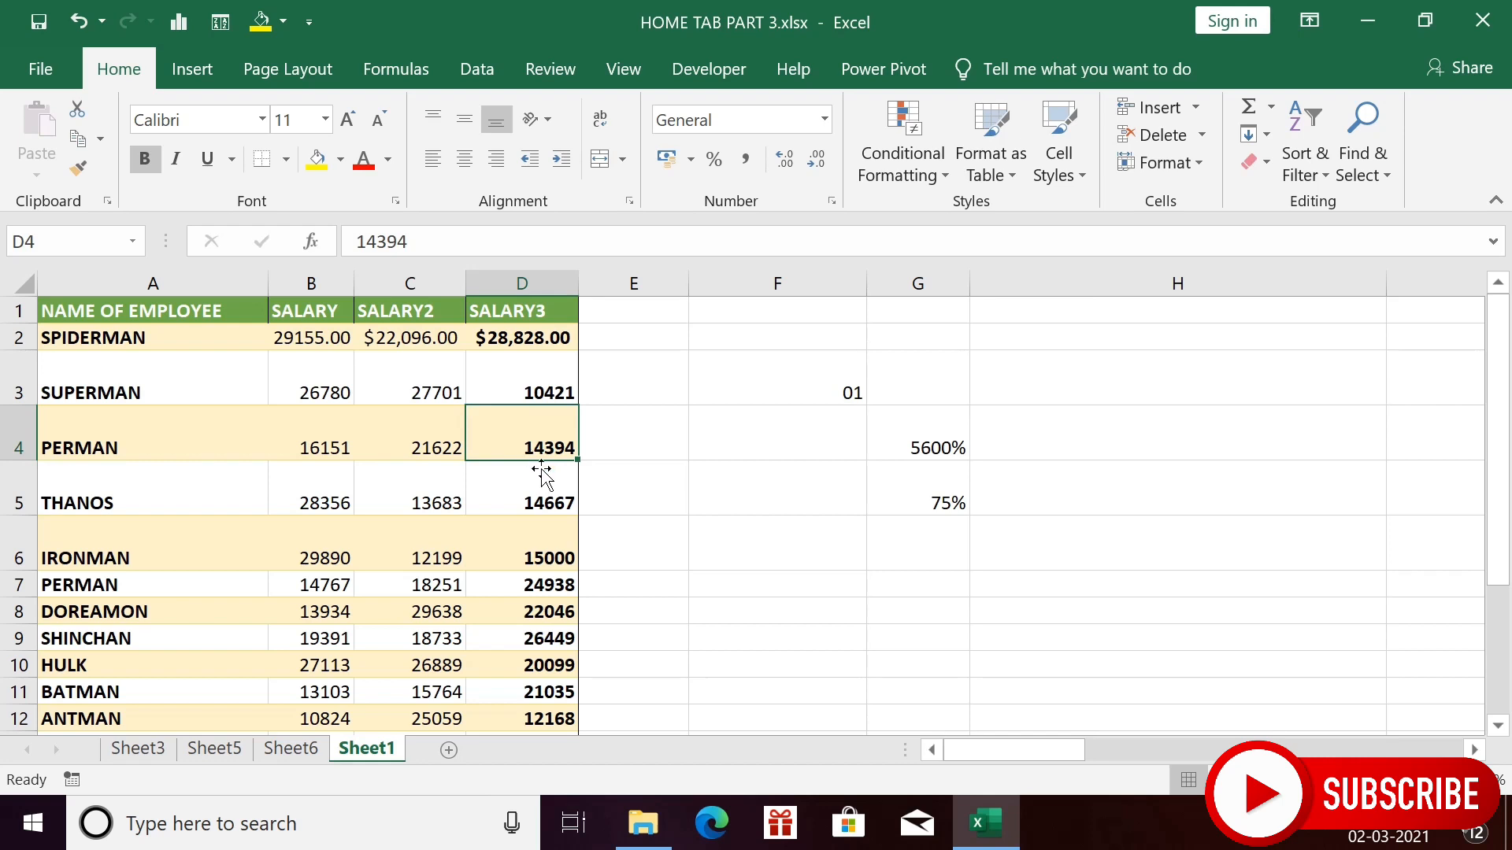
pyautogui.click(1196, 156)
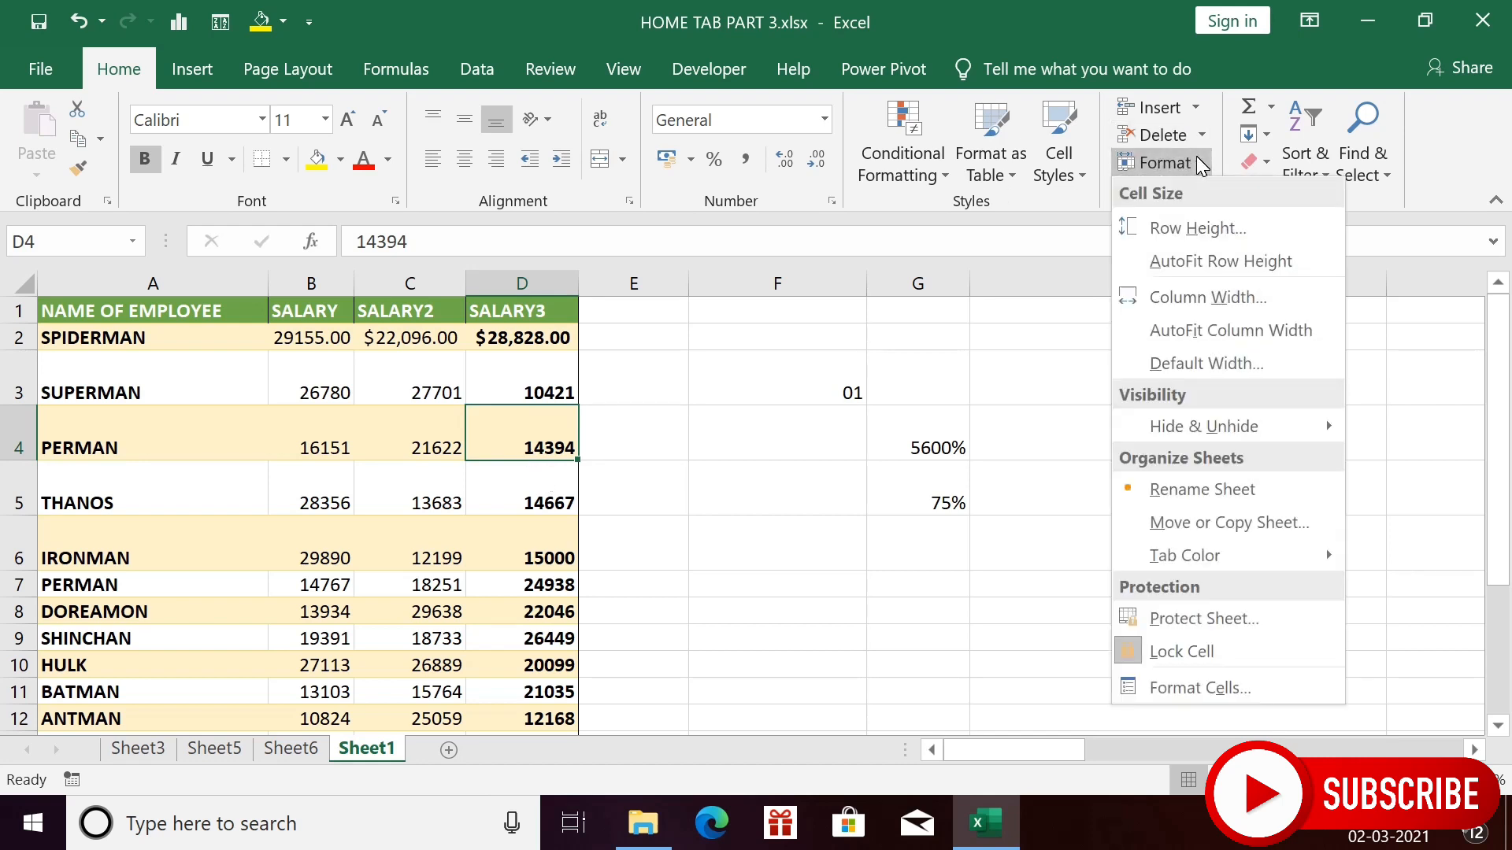
pyautogui.moveTo(1215, 423)
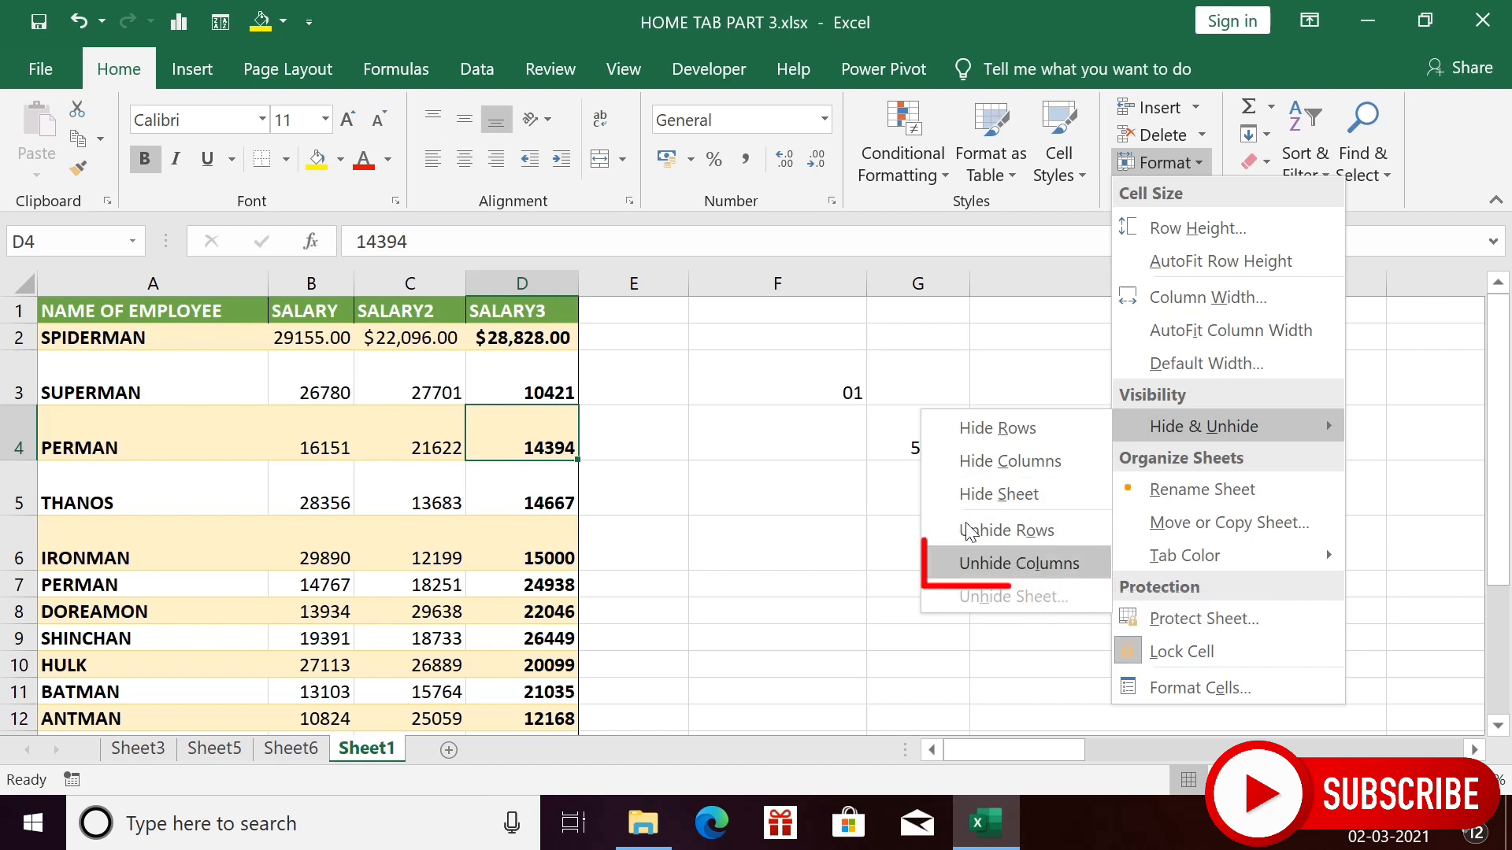
# - Hide the SALARY3 column D
pyautogui.click(544, 288)
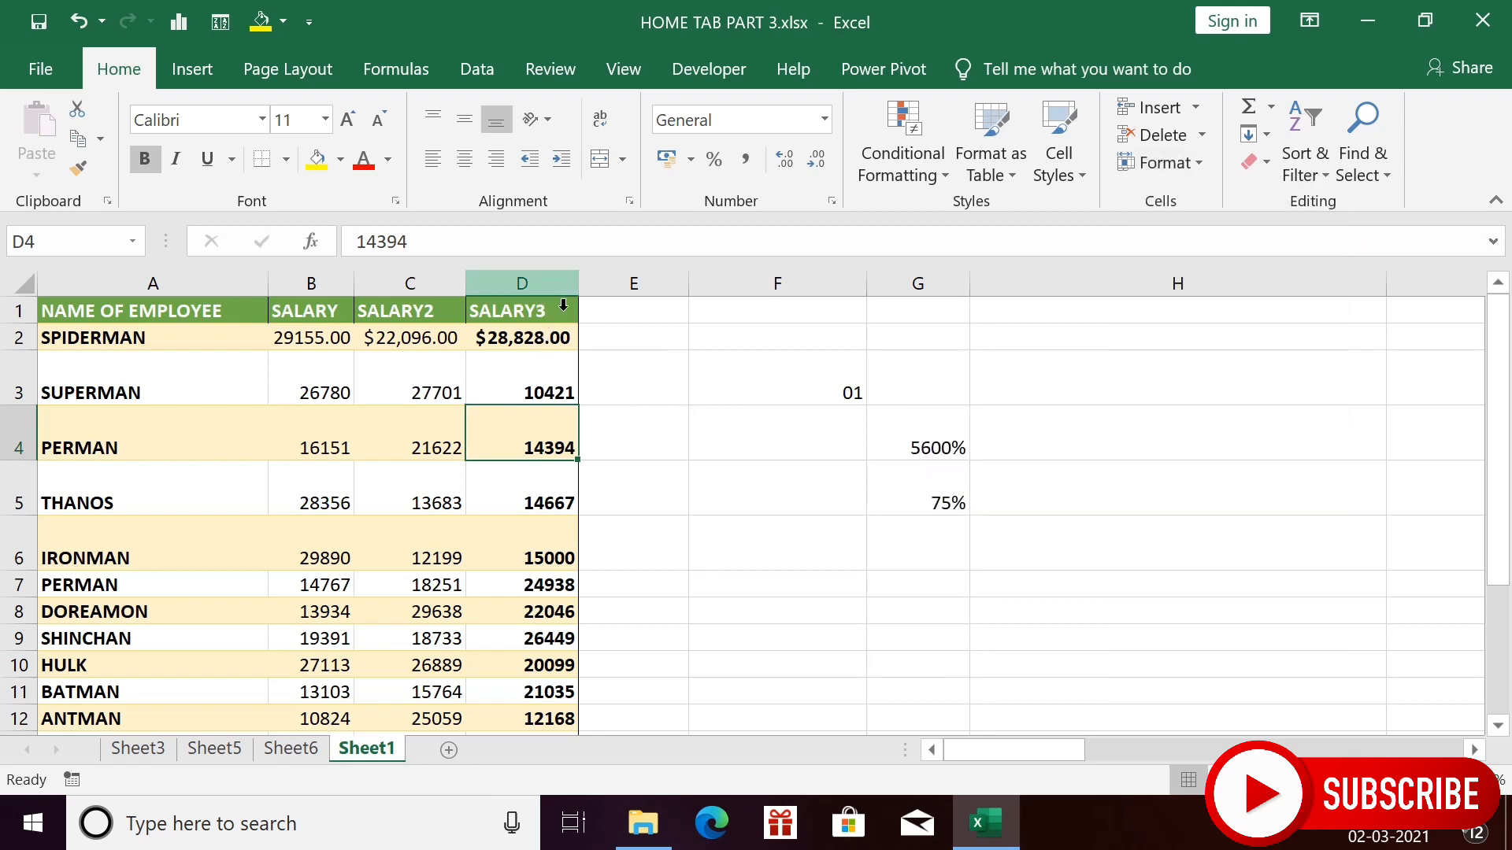
pyautogui.click(543, 289)
pyautogui.click(1192, 162)
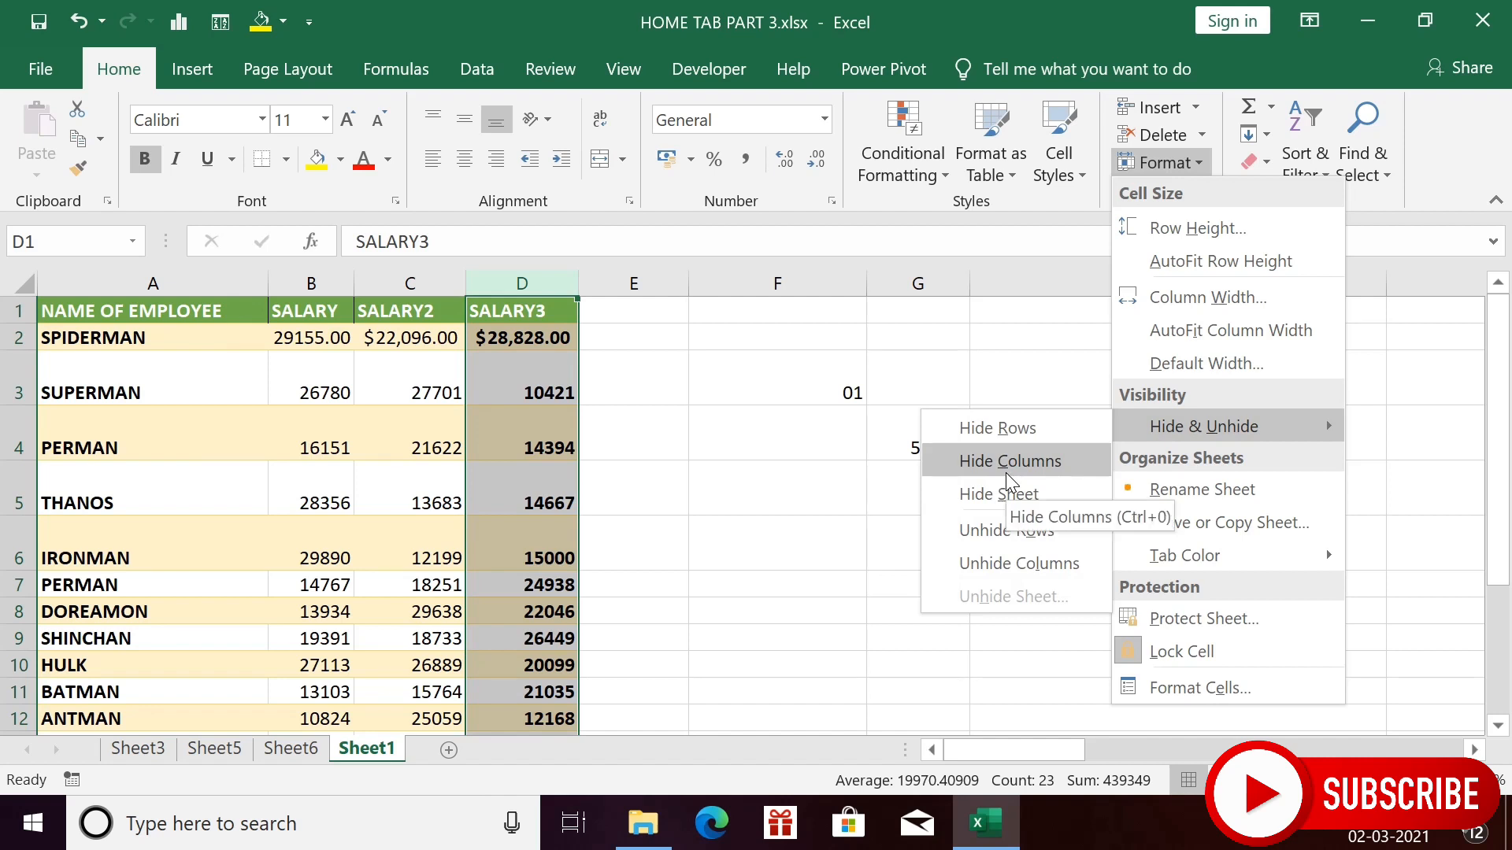
pyautogui.click(1004, 465)
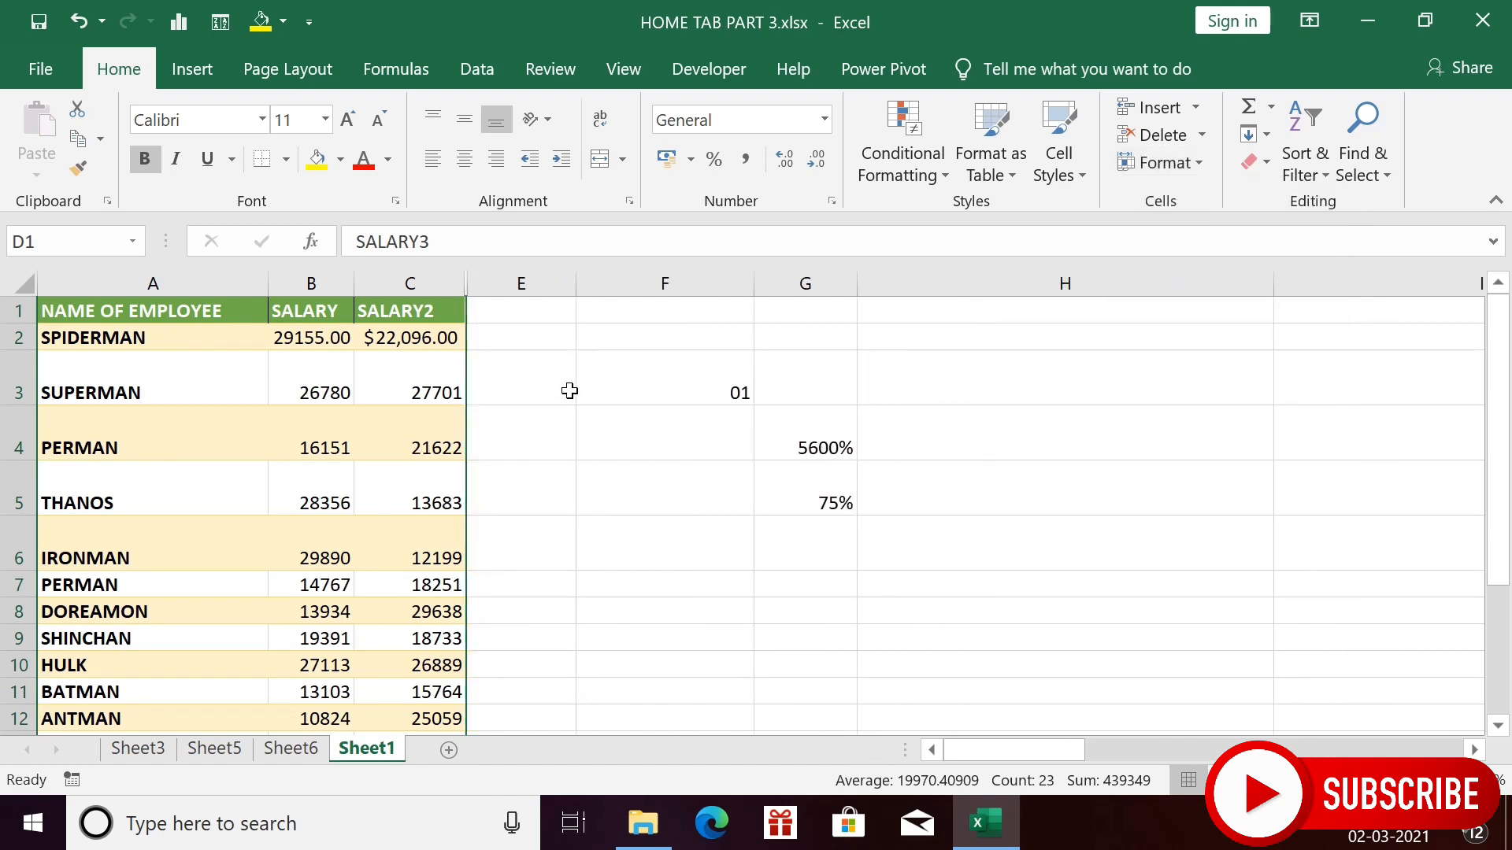
# - Unhide column D, then select columns B and C
pyautogui.click(1207, 153)
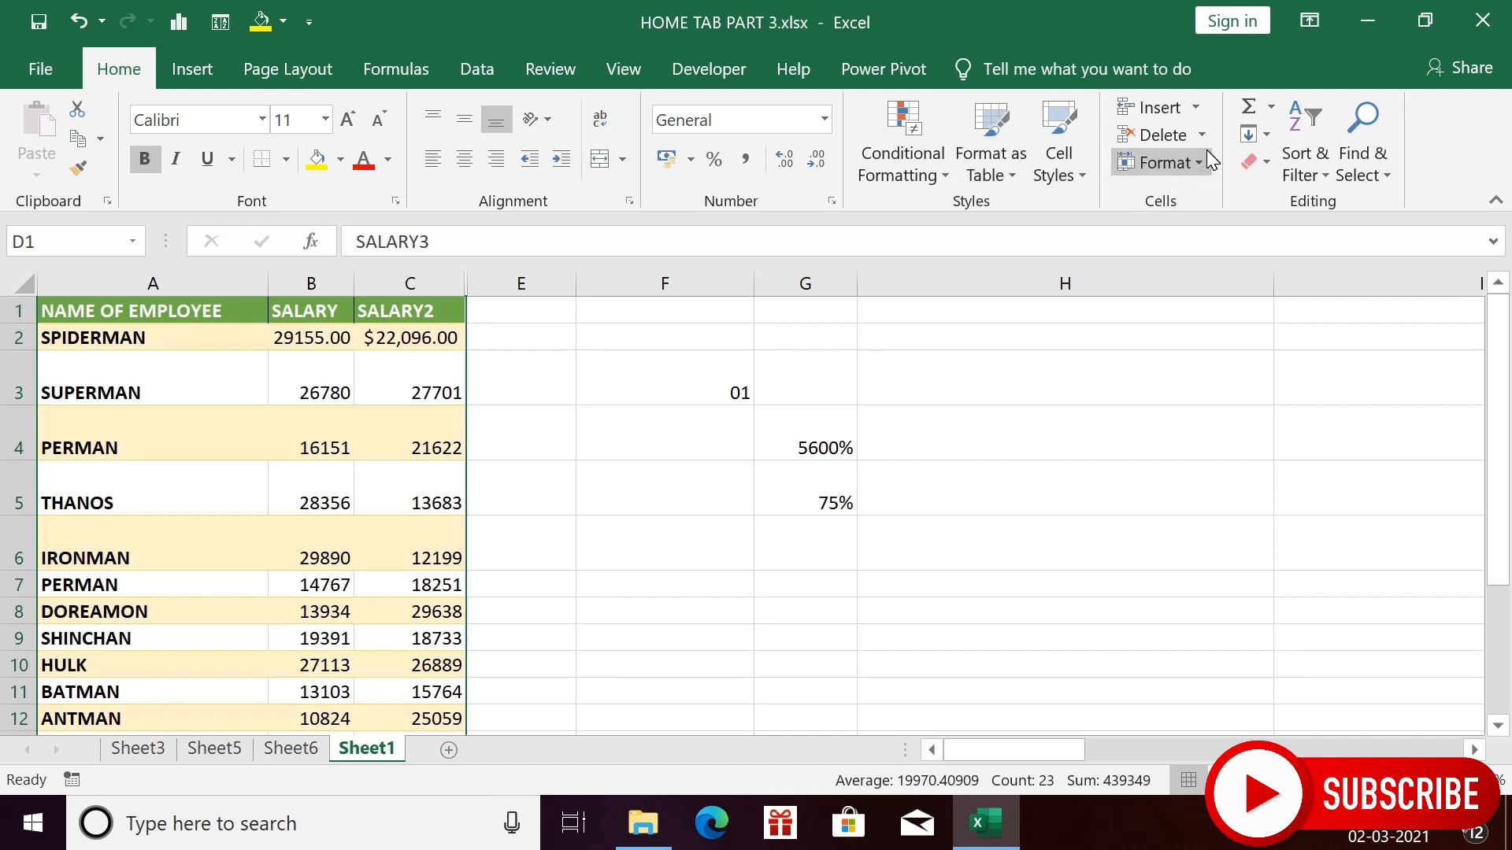
pyautogui.moveTo(1230, 417)
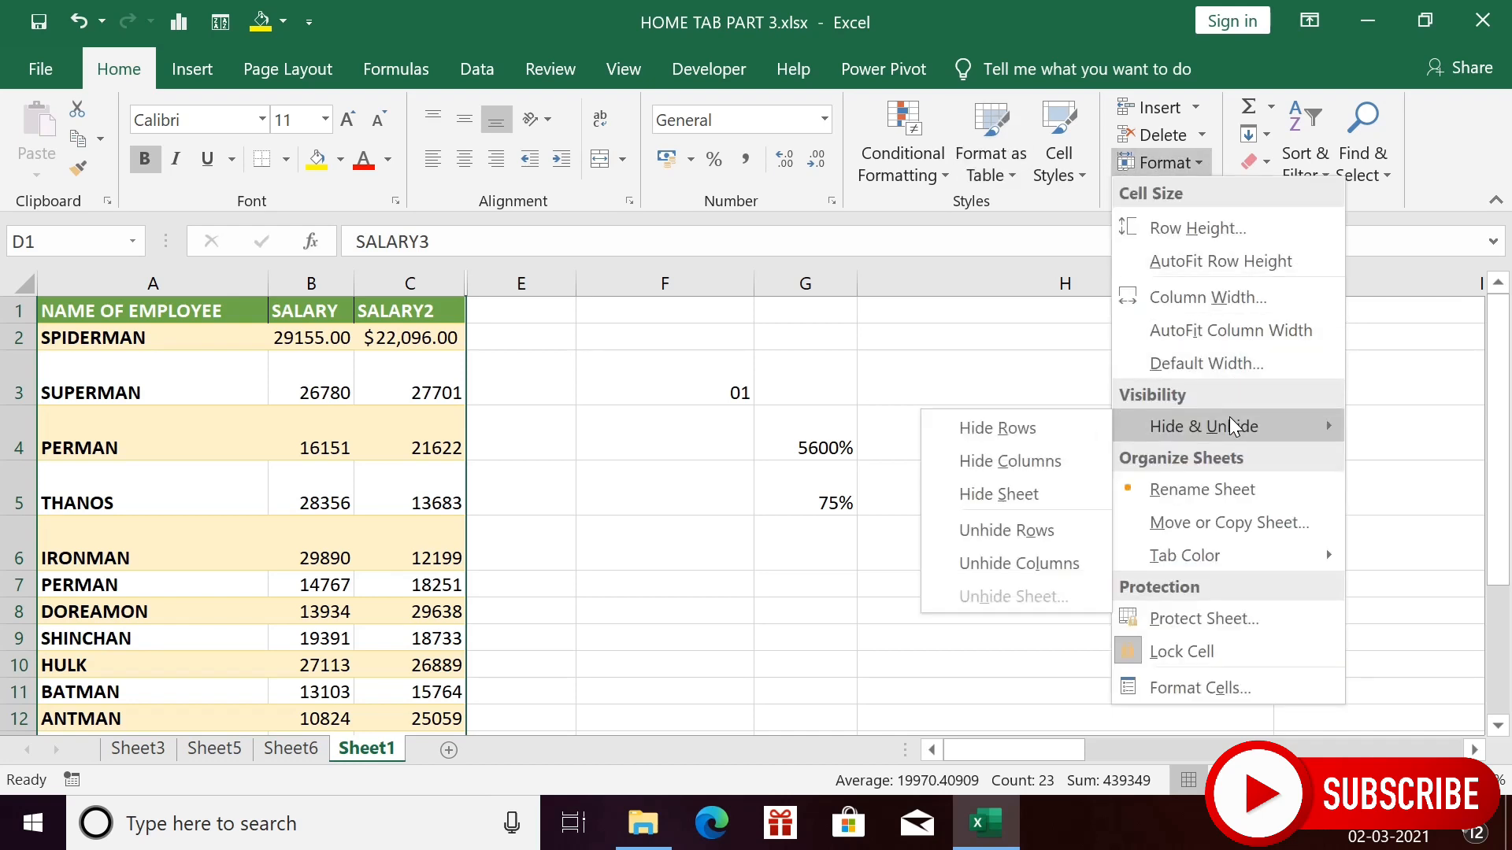
pyautogui.click(1014, 565)
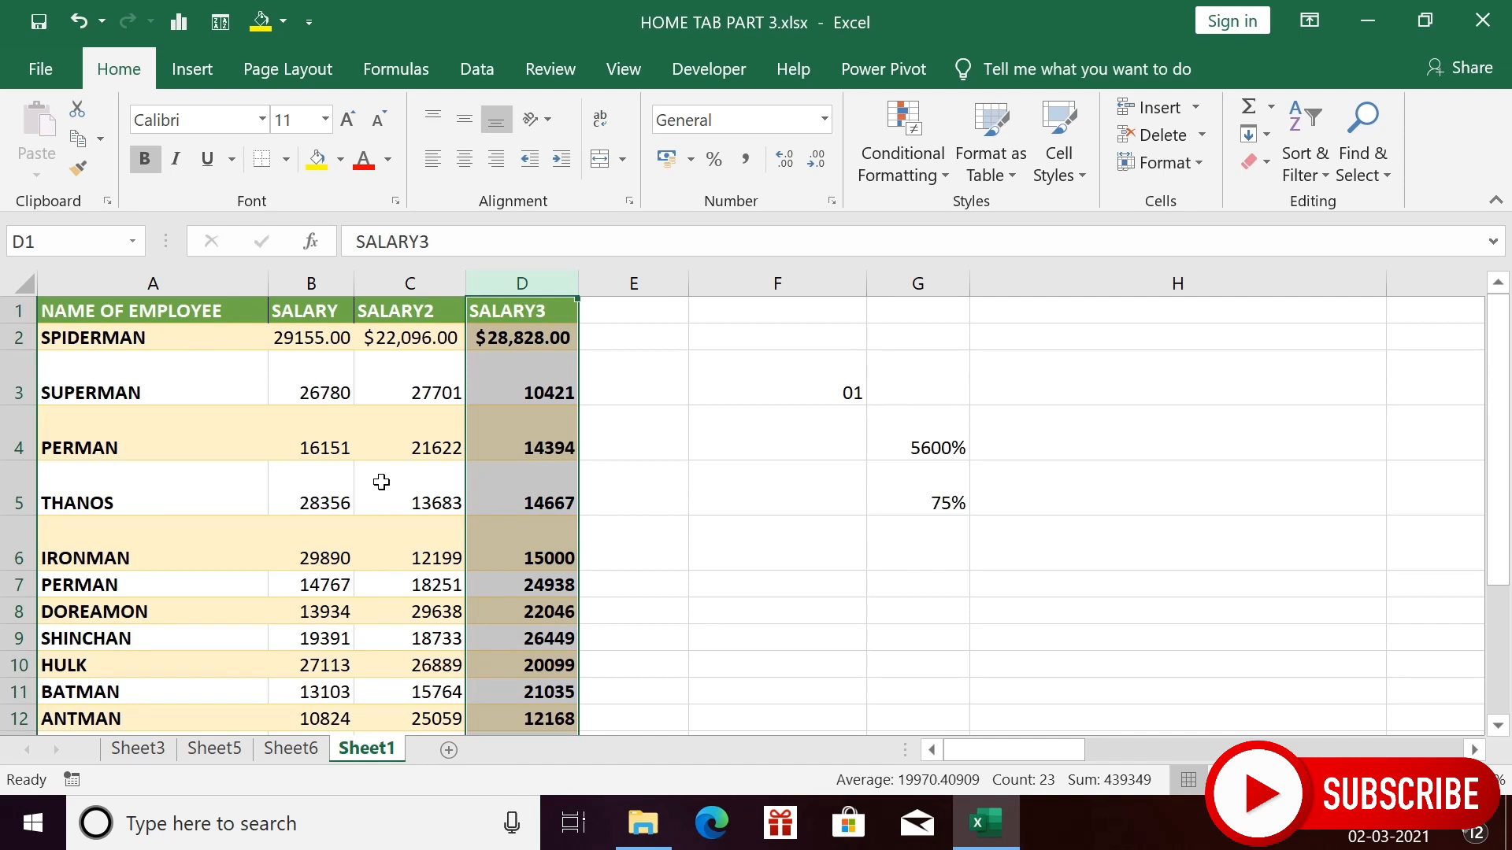
pyautogui.click(346, 292)
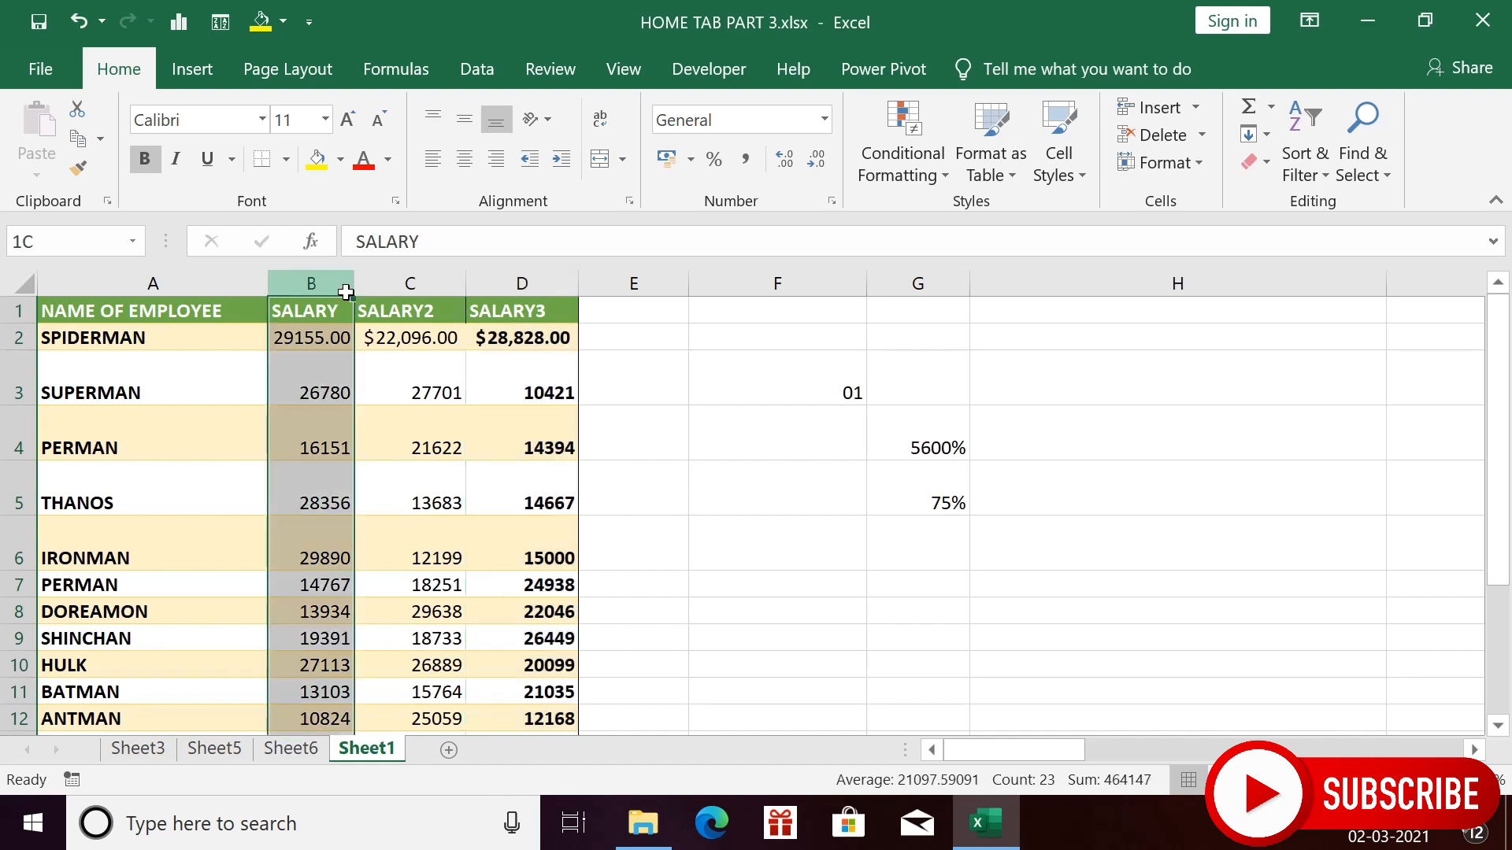
pyautogui.moveTo(346, 292); pyautogui.dragTo(409, 285)
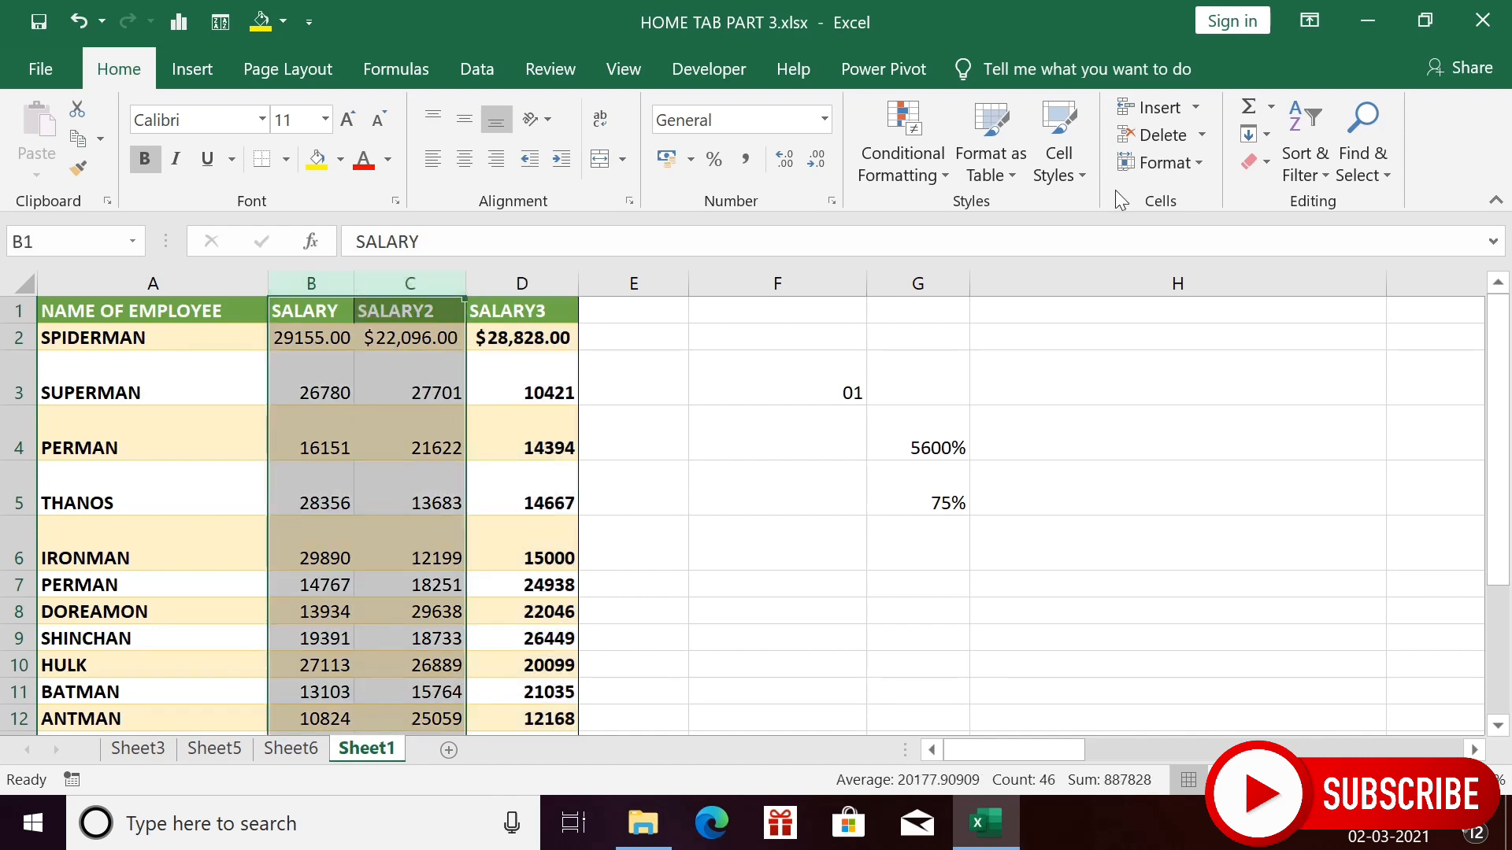
# - Hide columns B and C (SALARY and SALARY2), then select cell D5
pyautogui.click(1197, 163)
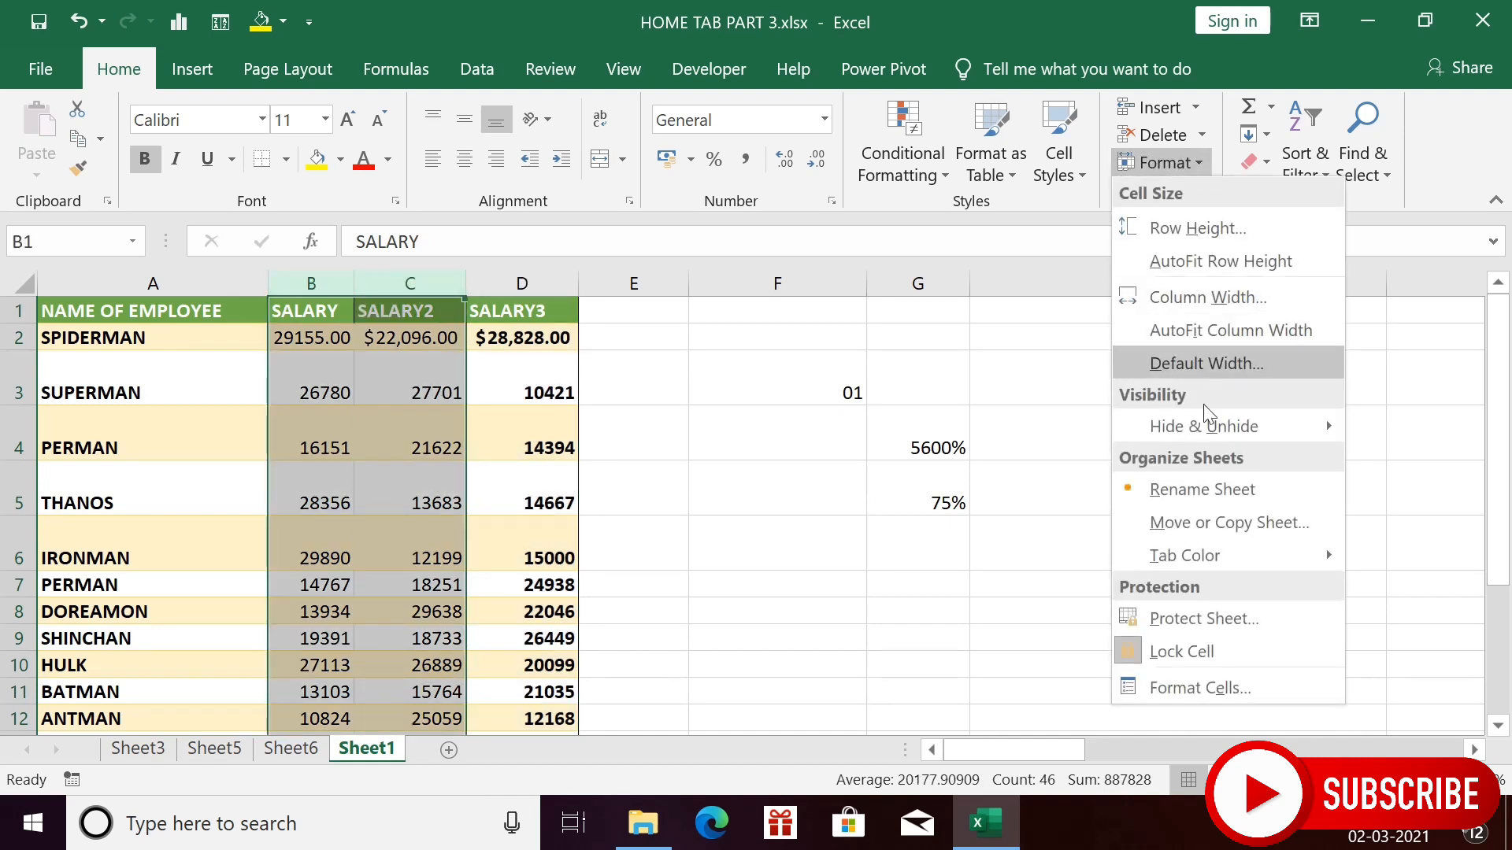
pyautogui.moveTo(1209, 439)
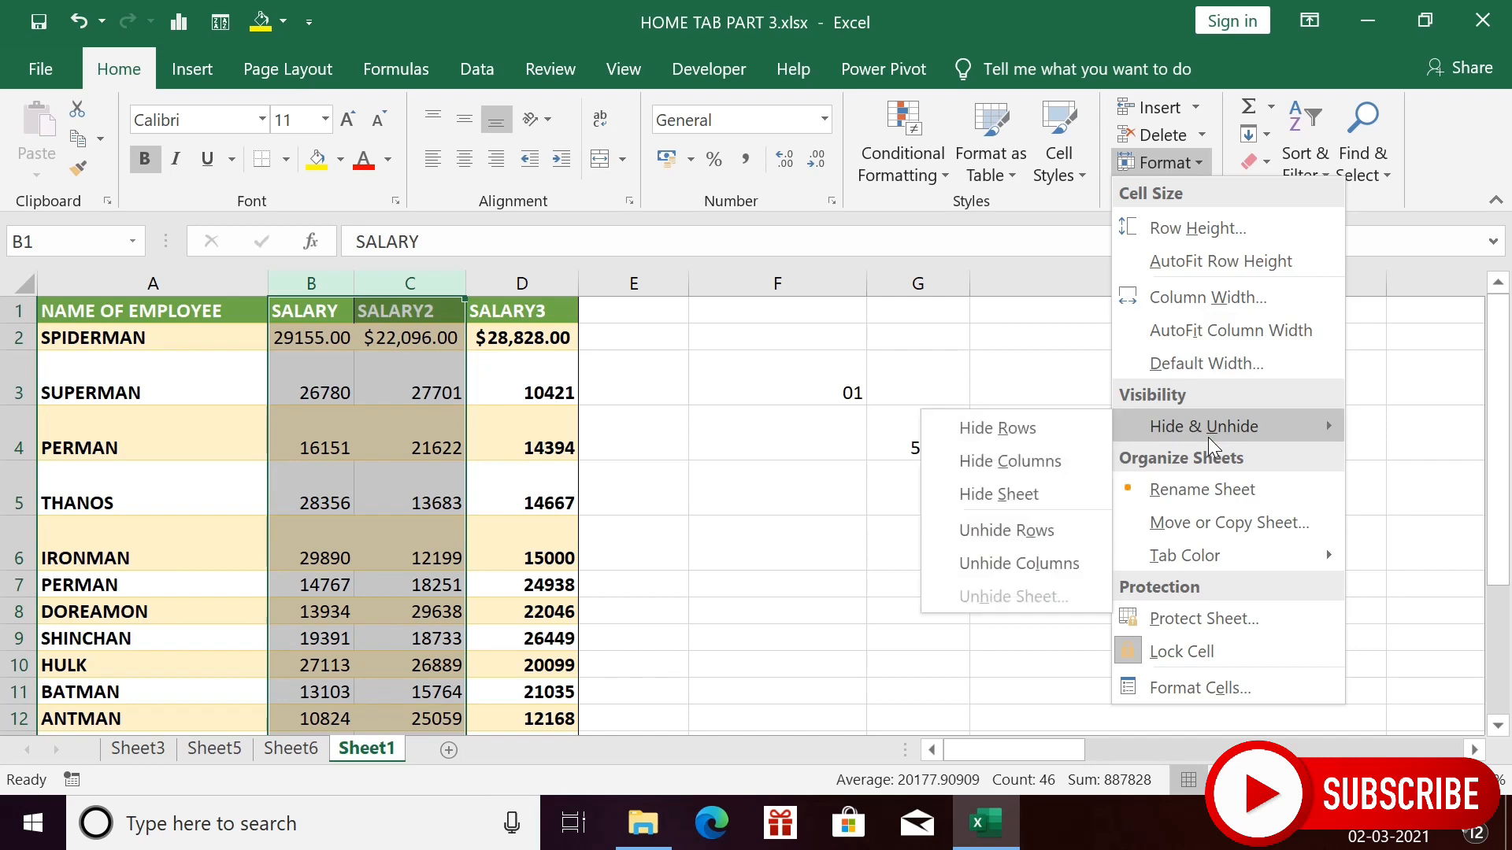
pyautogui.click(1010, 455)
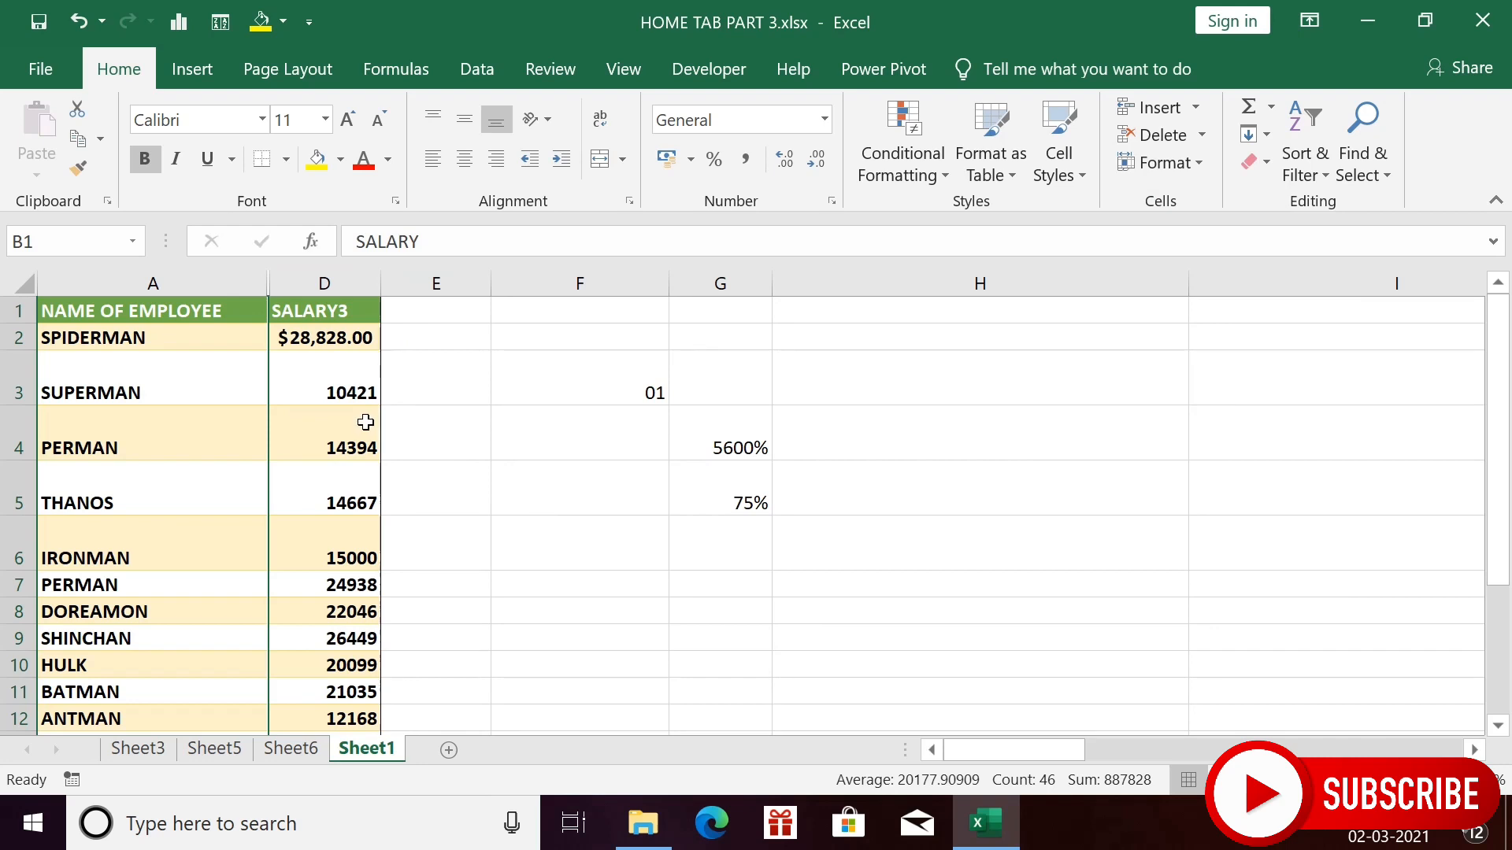
pyautogui.click(339, 500)
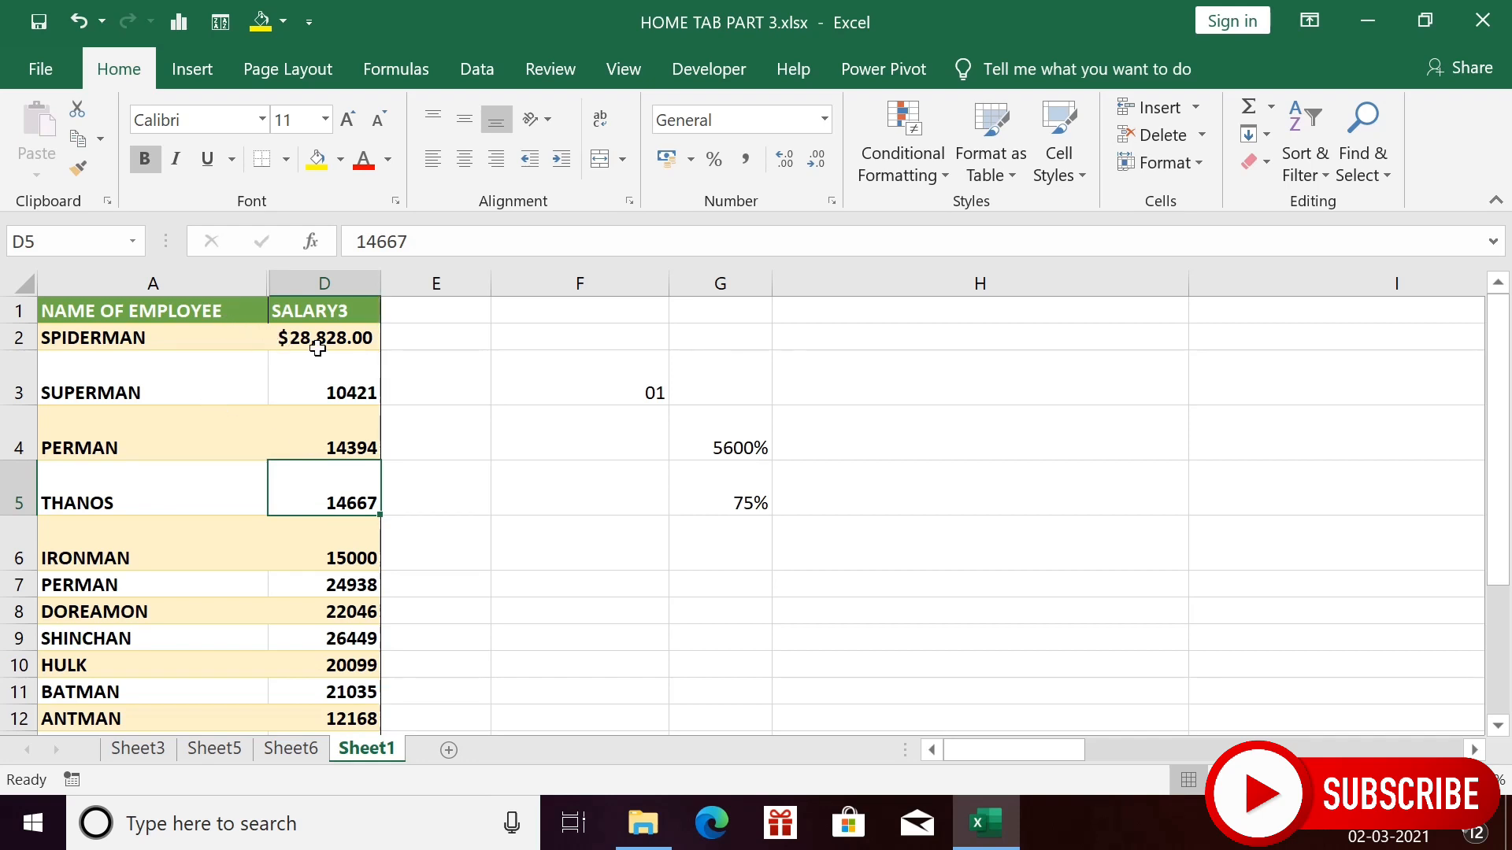
# - Select across columns A–D, unhide columns B and C, then click cell D5
pyautogui.moveTo(238, 304); pyautogui.dragTo(330, 267)
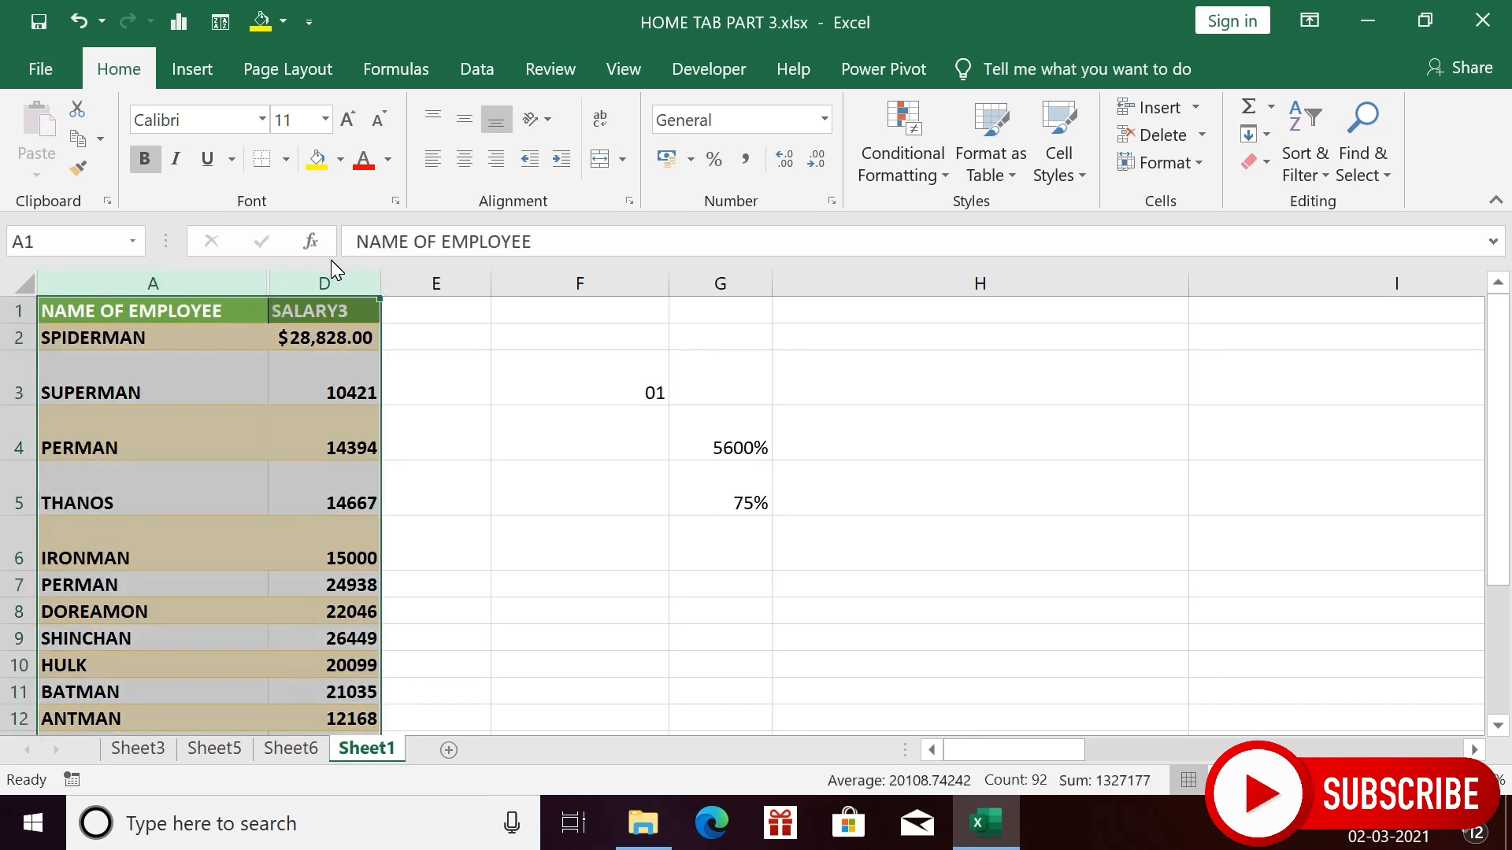
pyautogui.rightClick(233, 304)
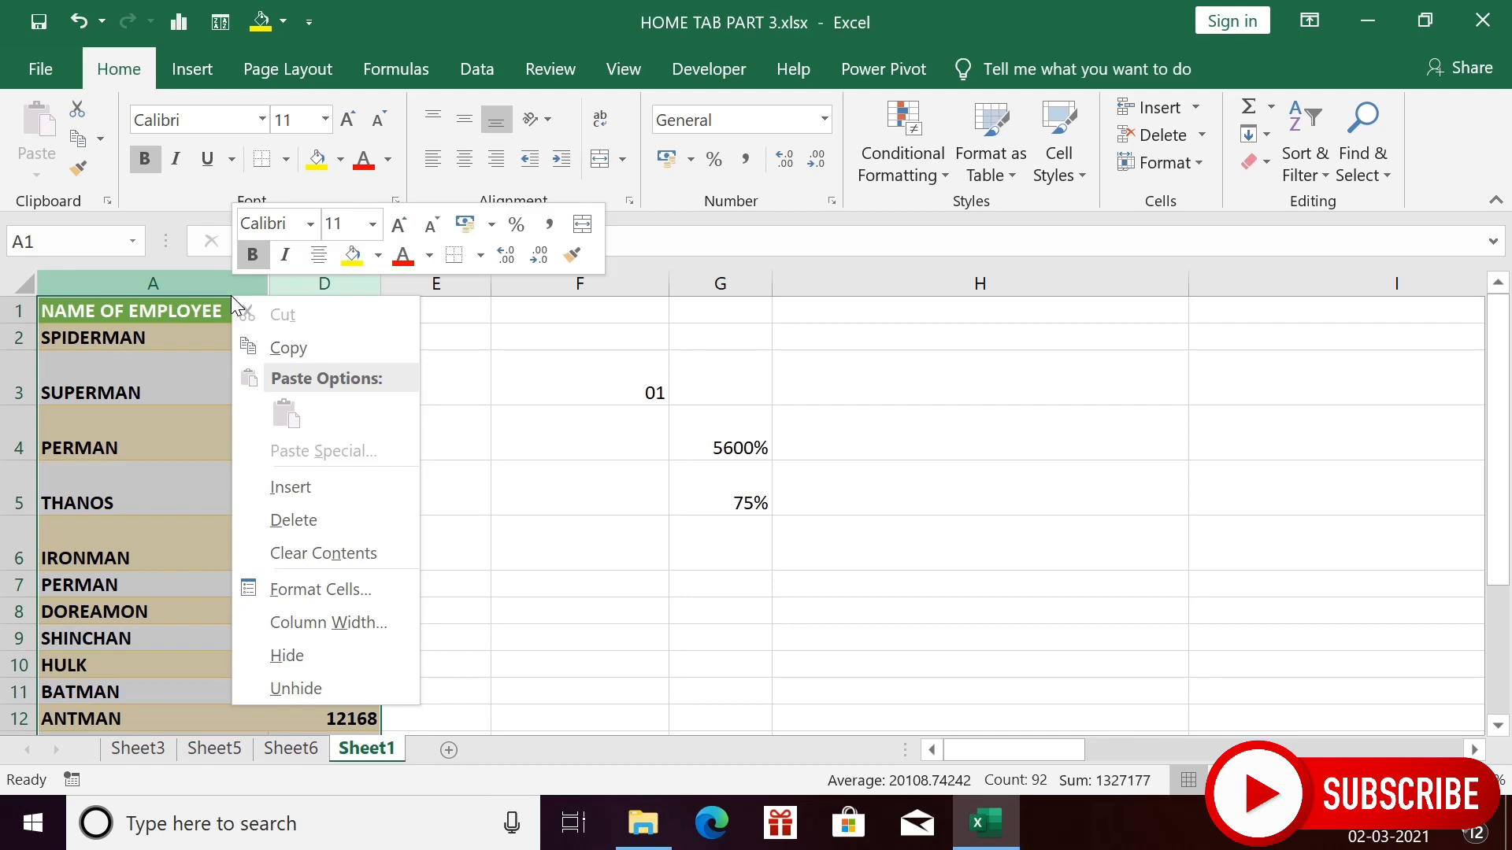
pyautogui.click(310, 684)
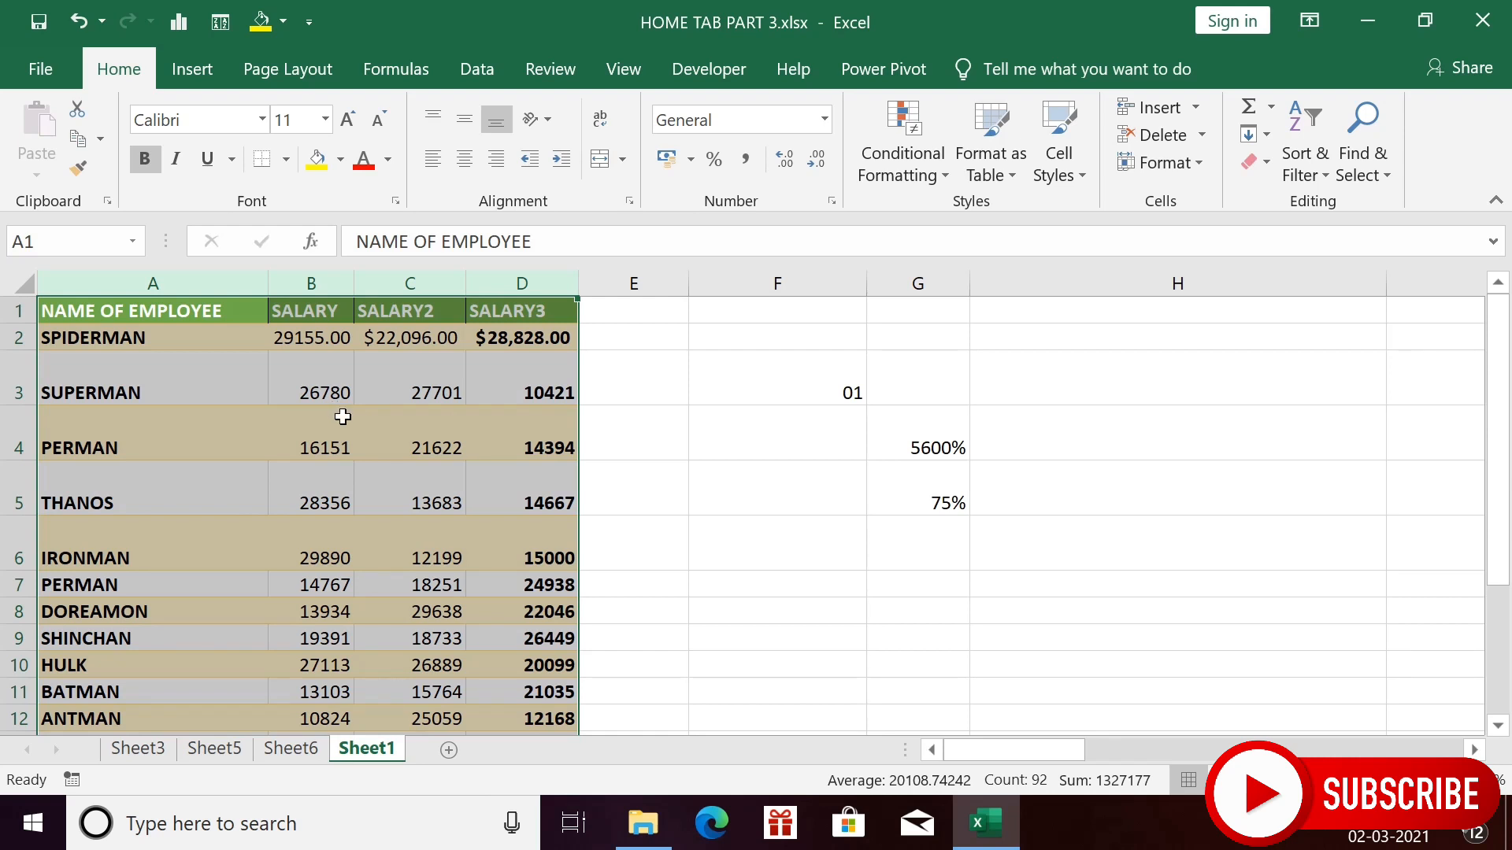
pyautogui.click(523, 492)
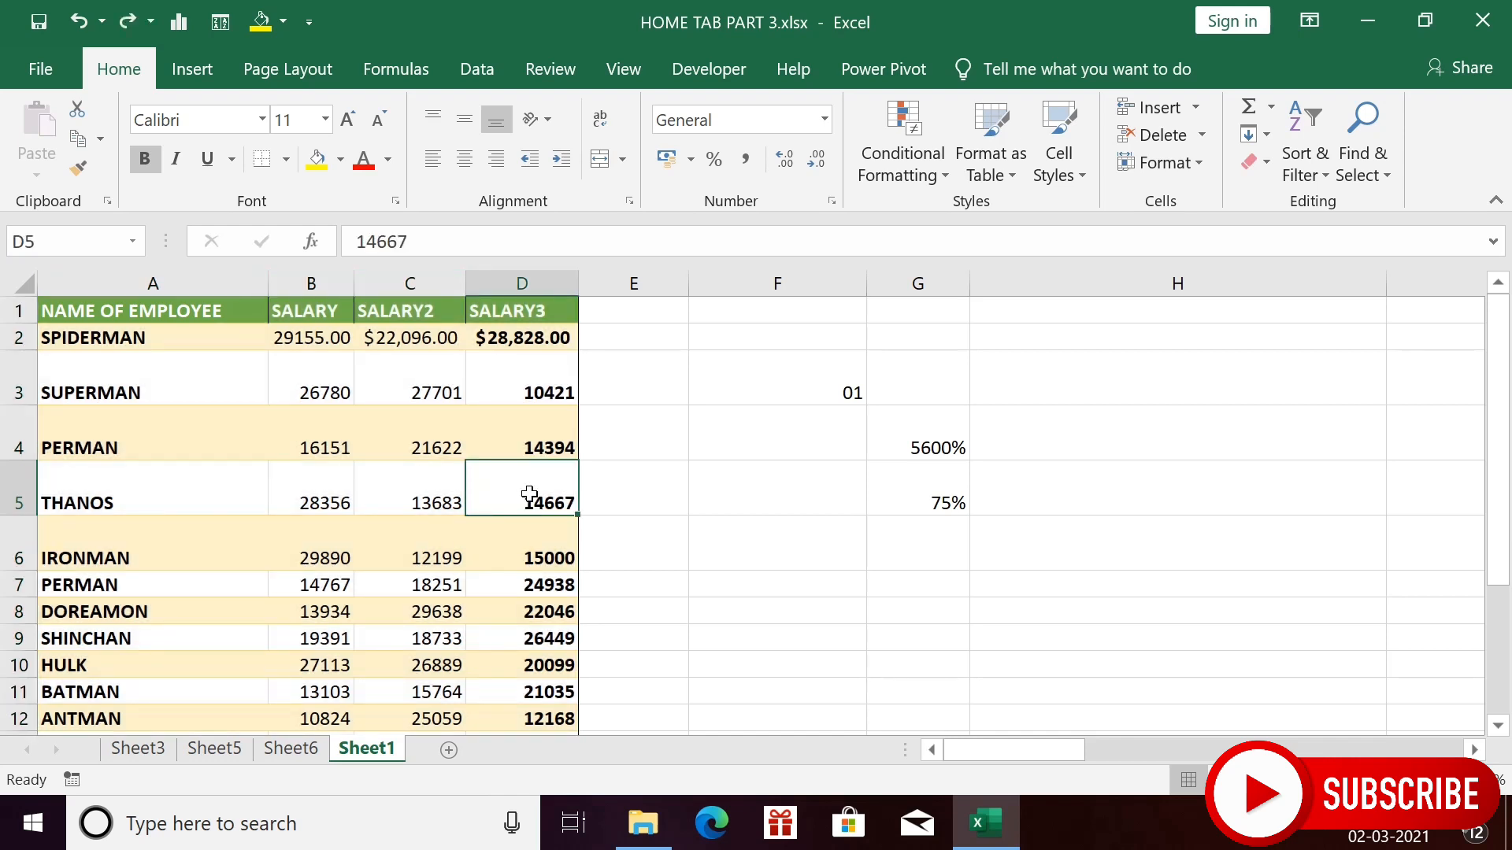
# - Rename the blank Sheet6 tab to 'empty'
pyautogui.rightClick(305, 753)
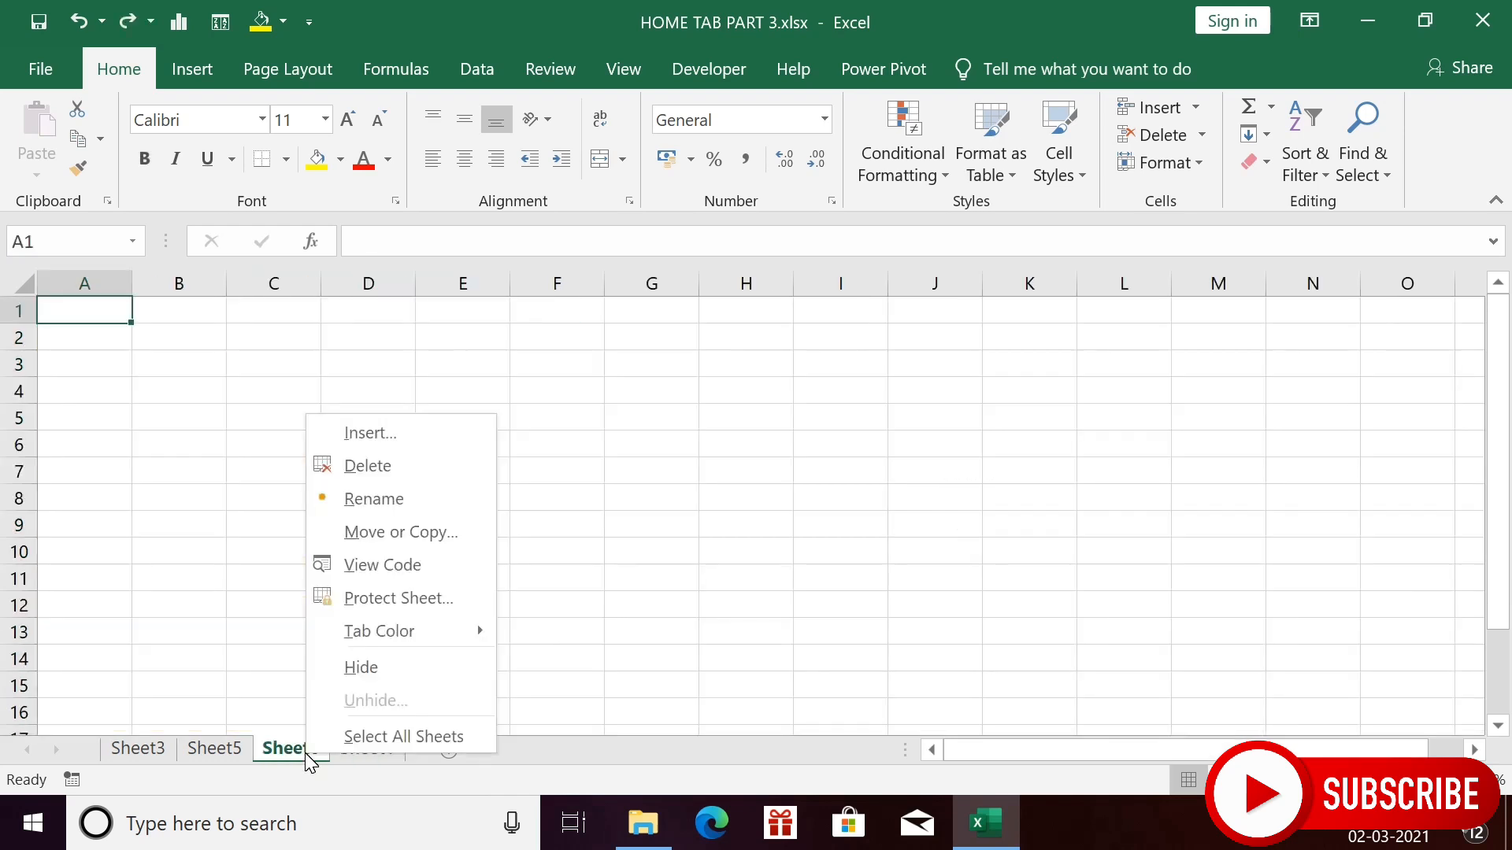
pyautogui.click(403, 506)
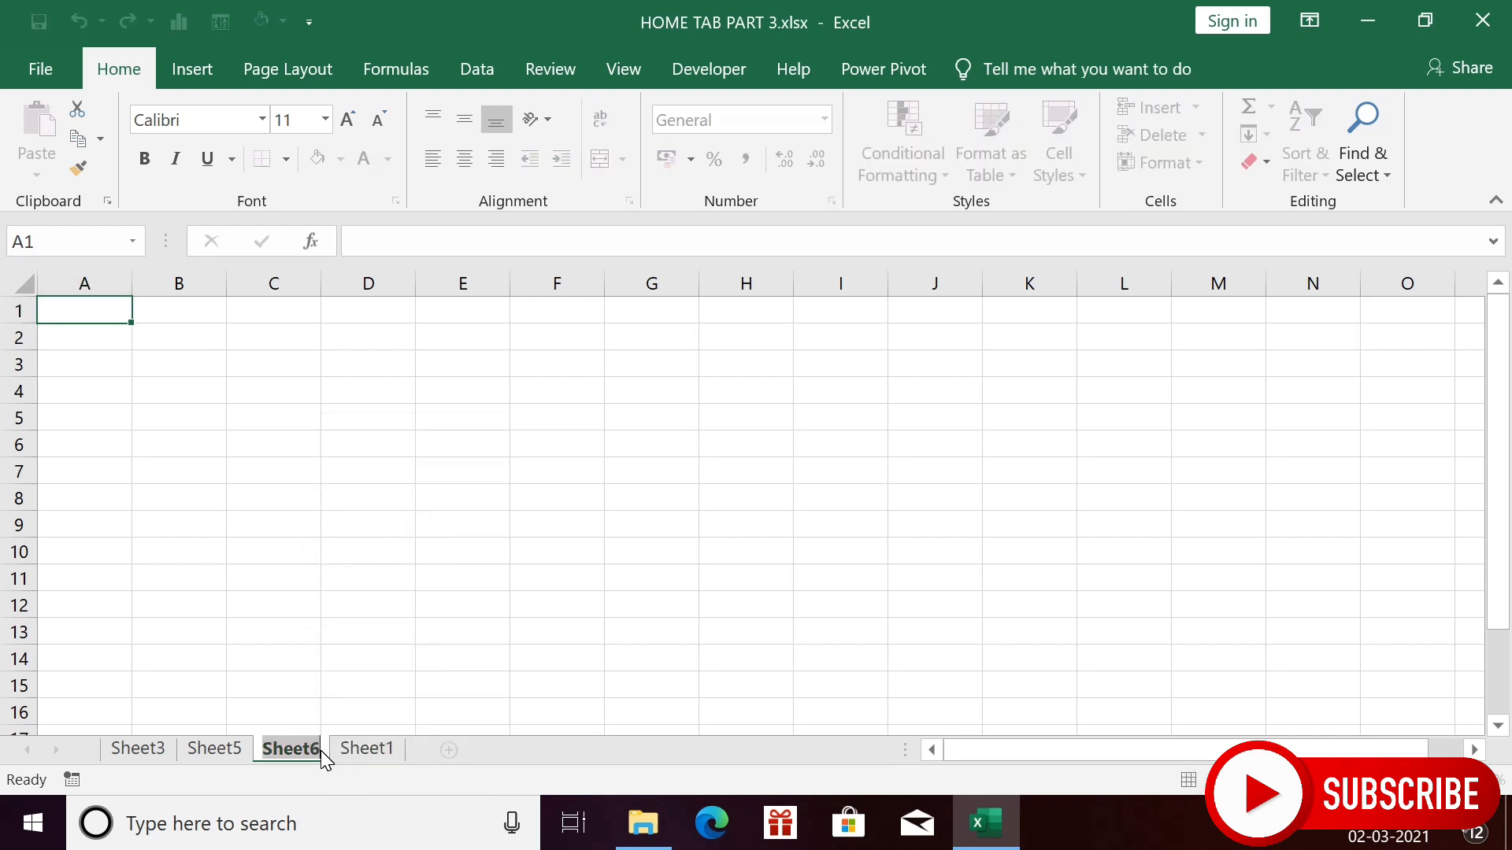
pyautogui.click(367, 551)
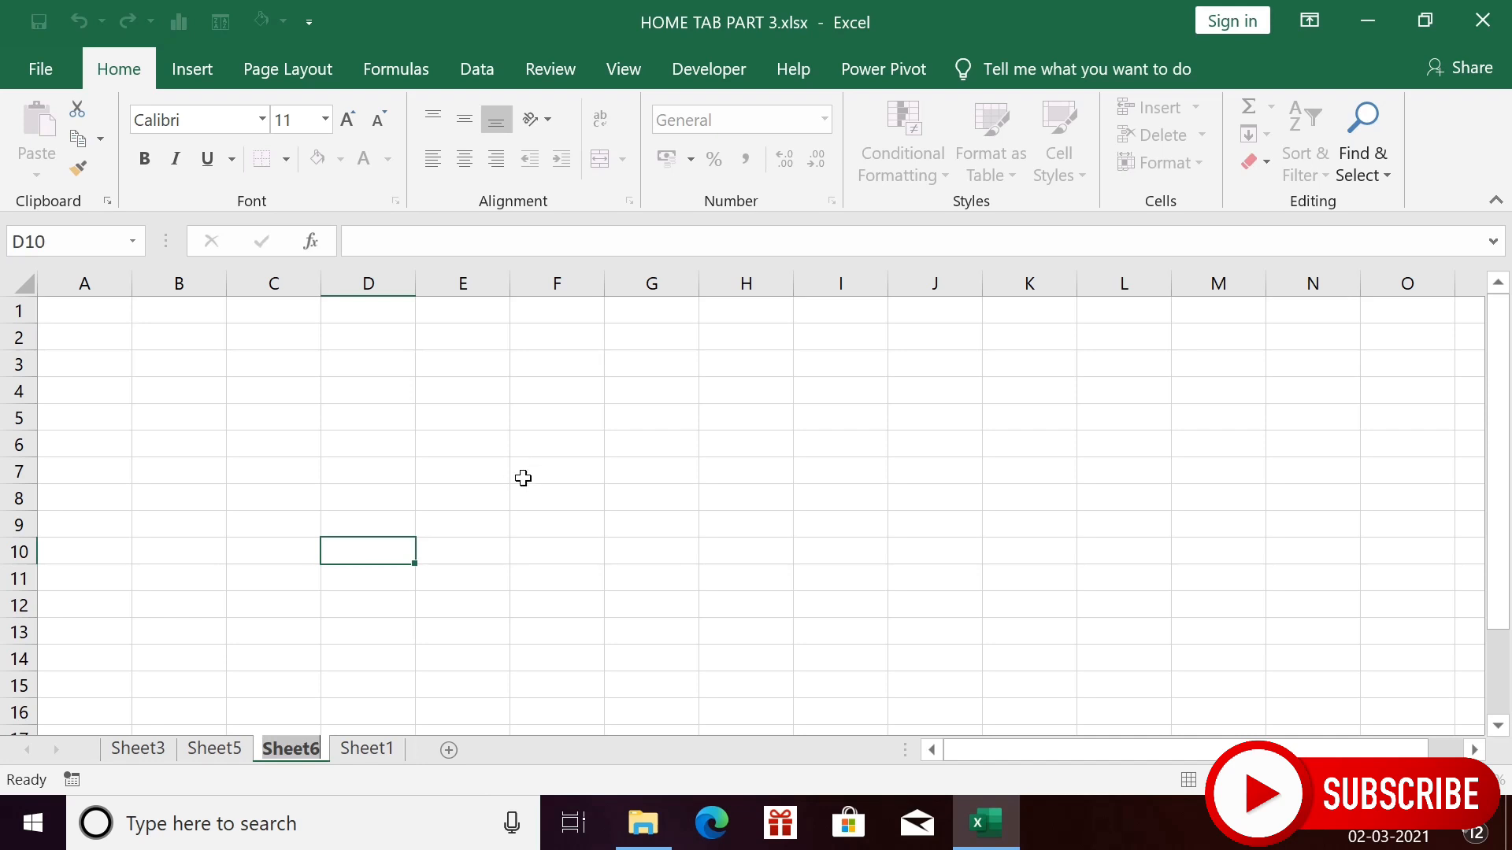
pyautogui.write('empty')
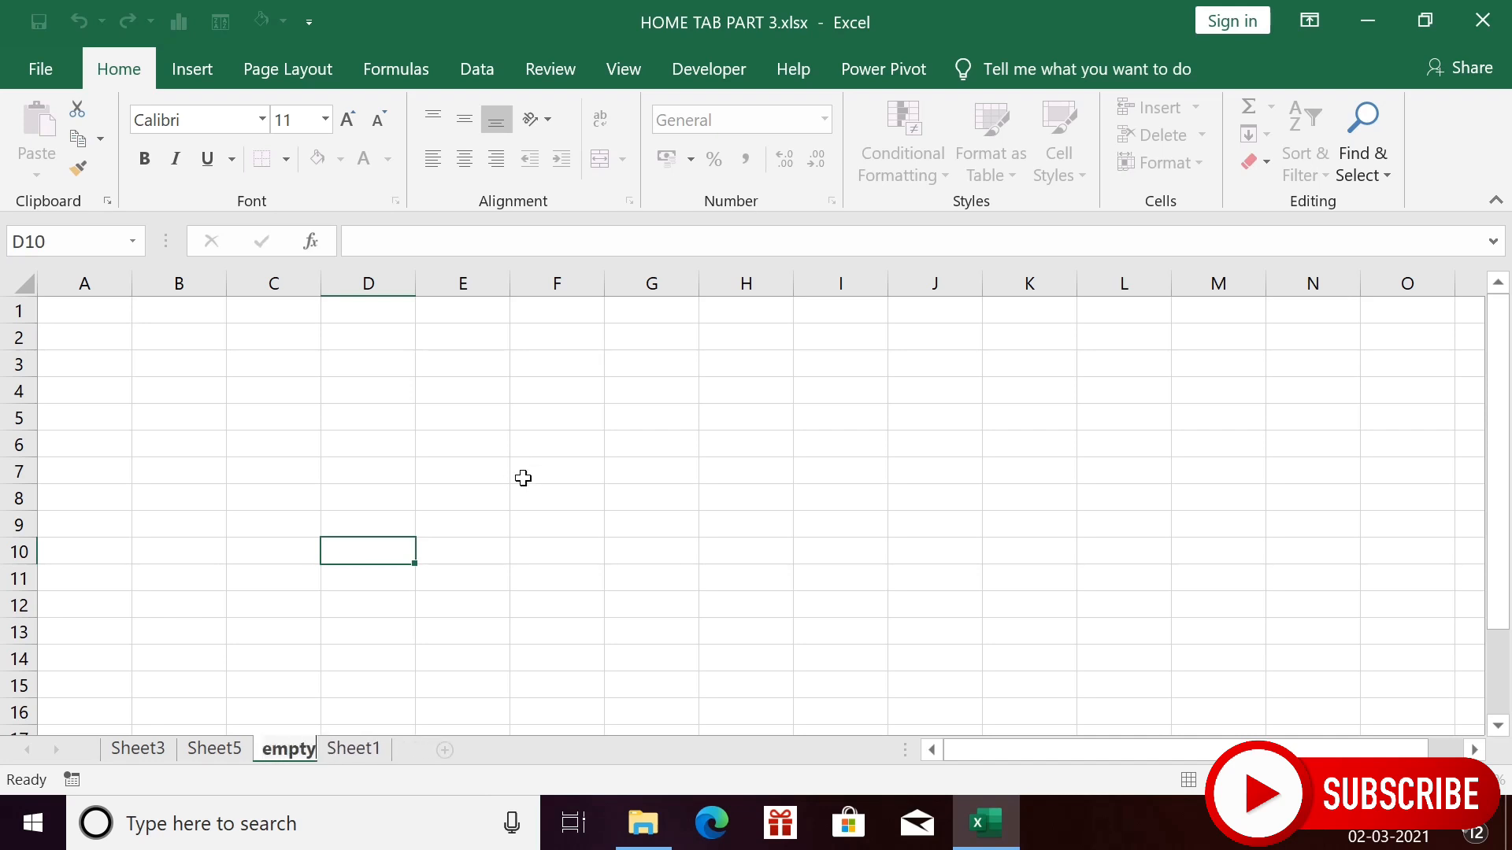
pyautogui.press('Return')
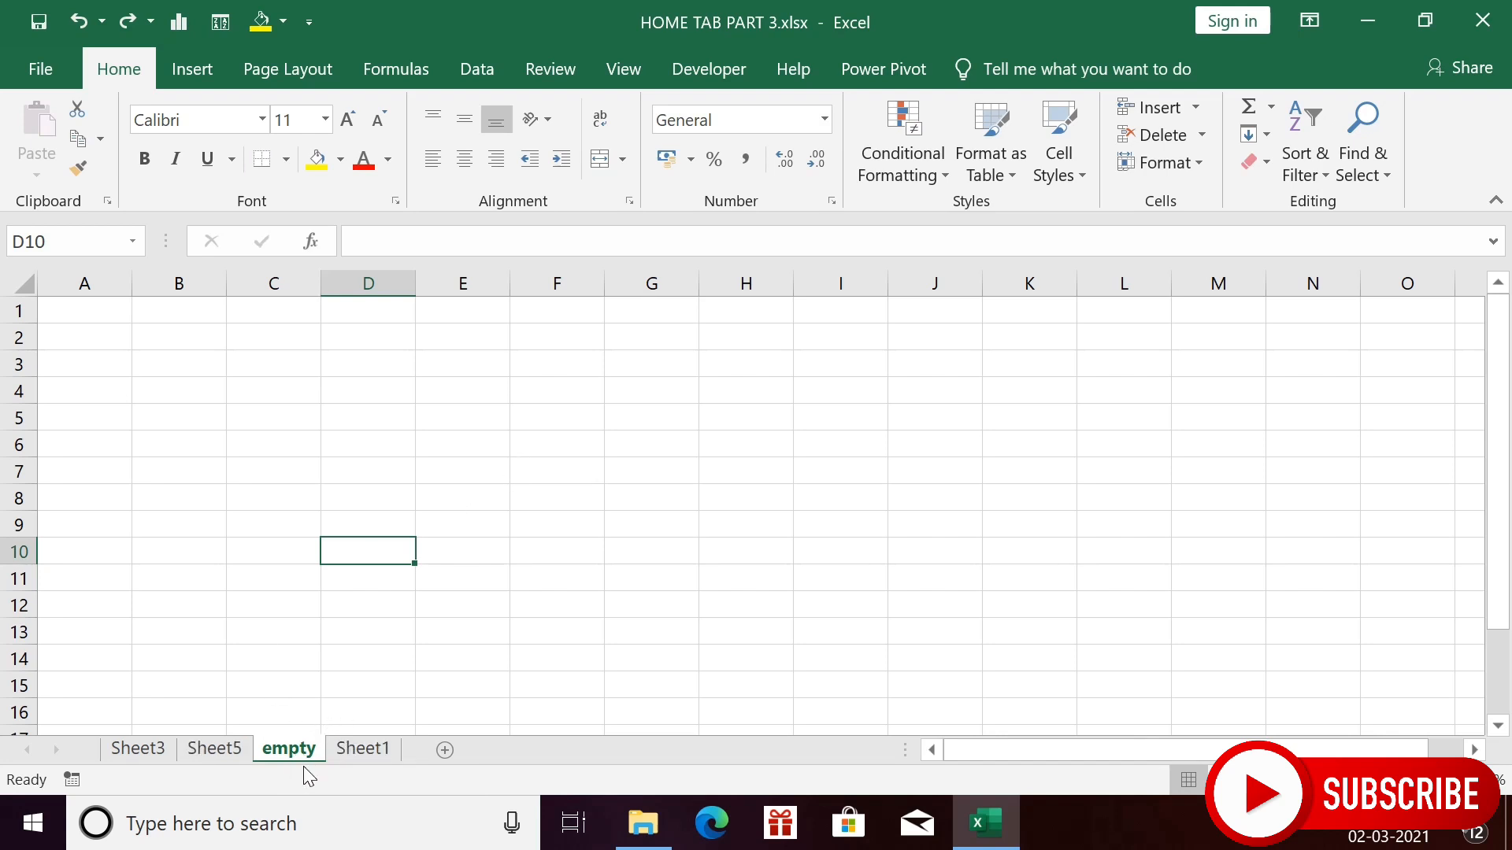
# - Move Sheet1 before Sheet3 so it comes first, then switch to the empty sheet
pyautogui.click(354, 750)
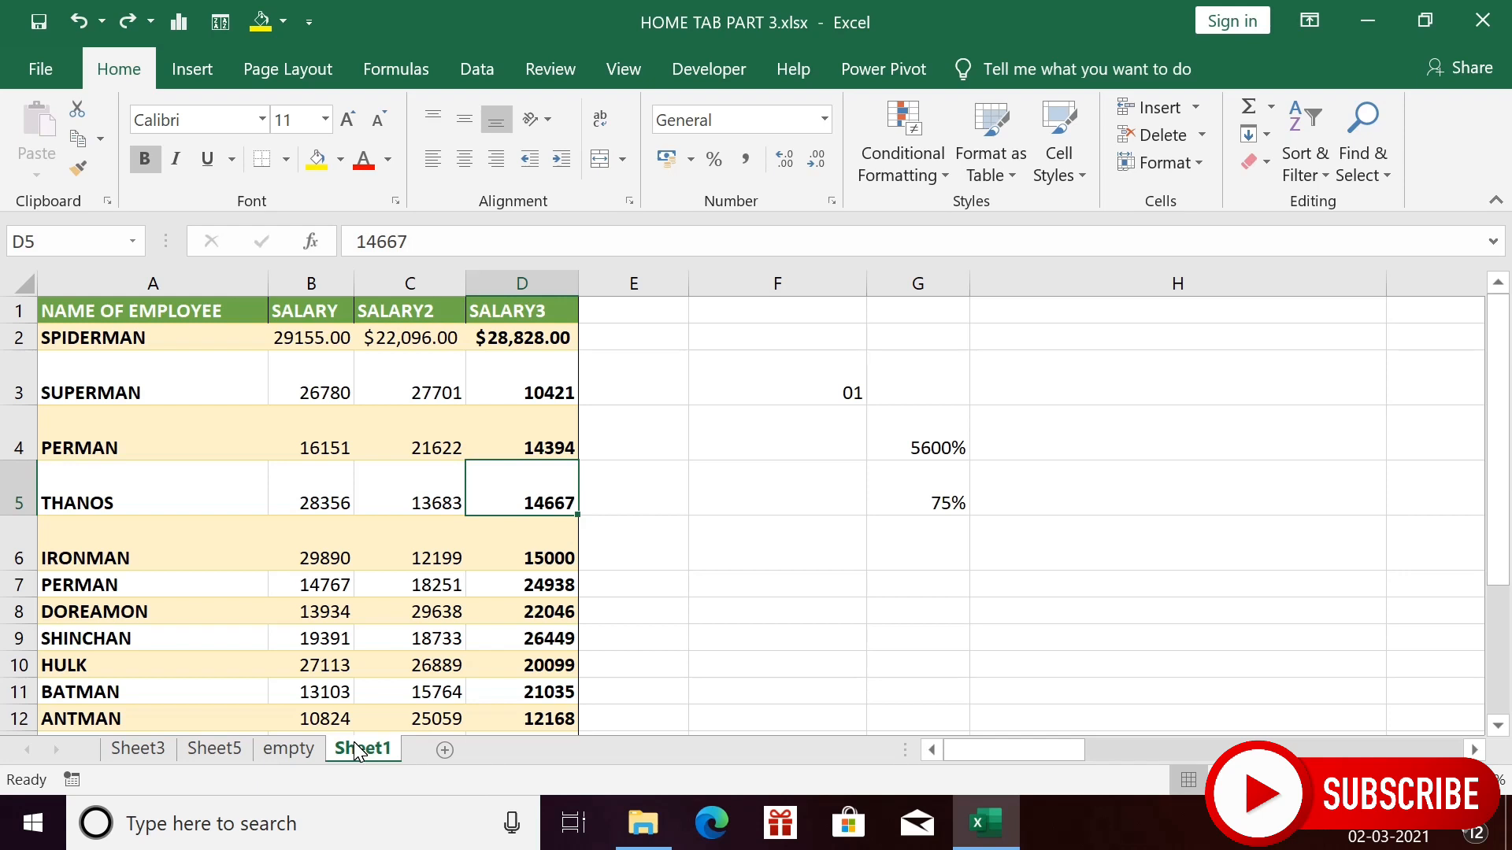
pyautogui.click(361, 508)
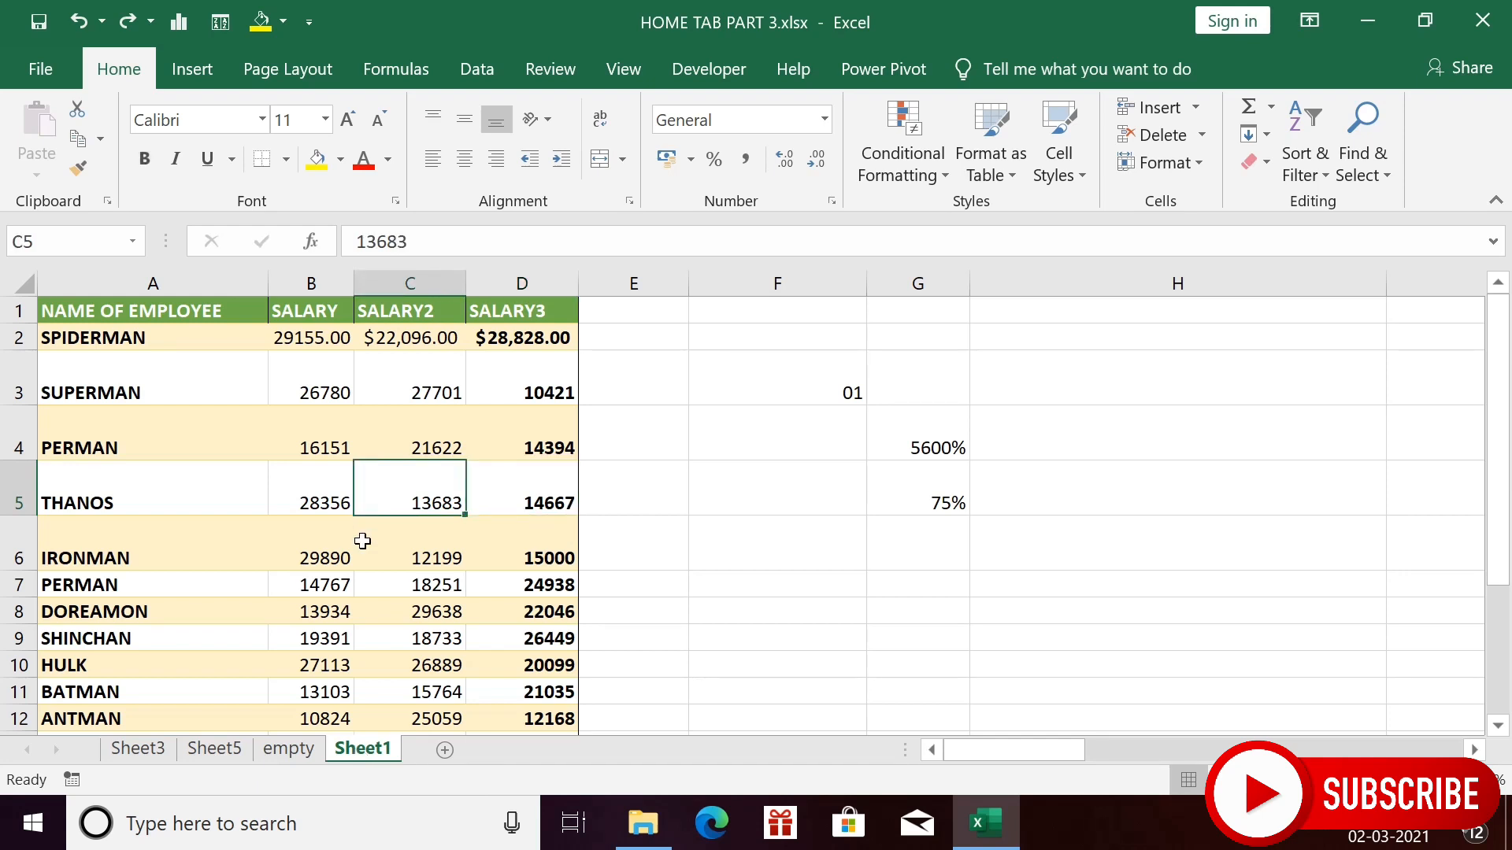
pyautogui.click(1206, 163)
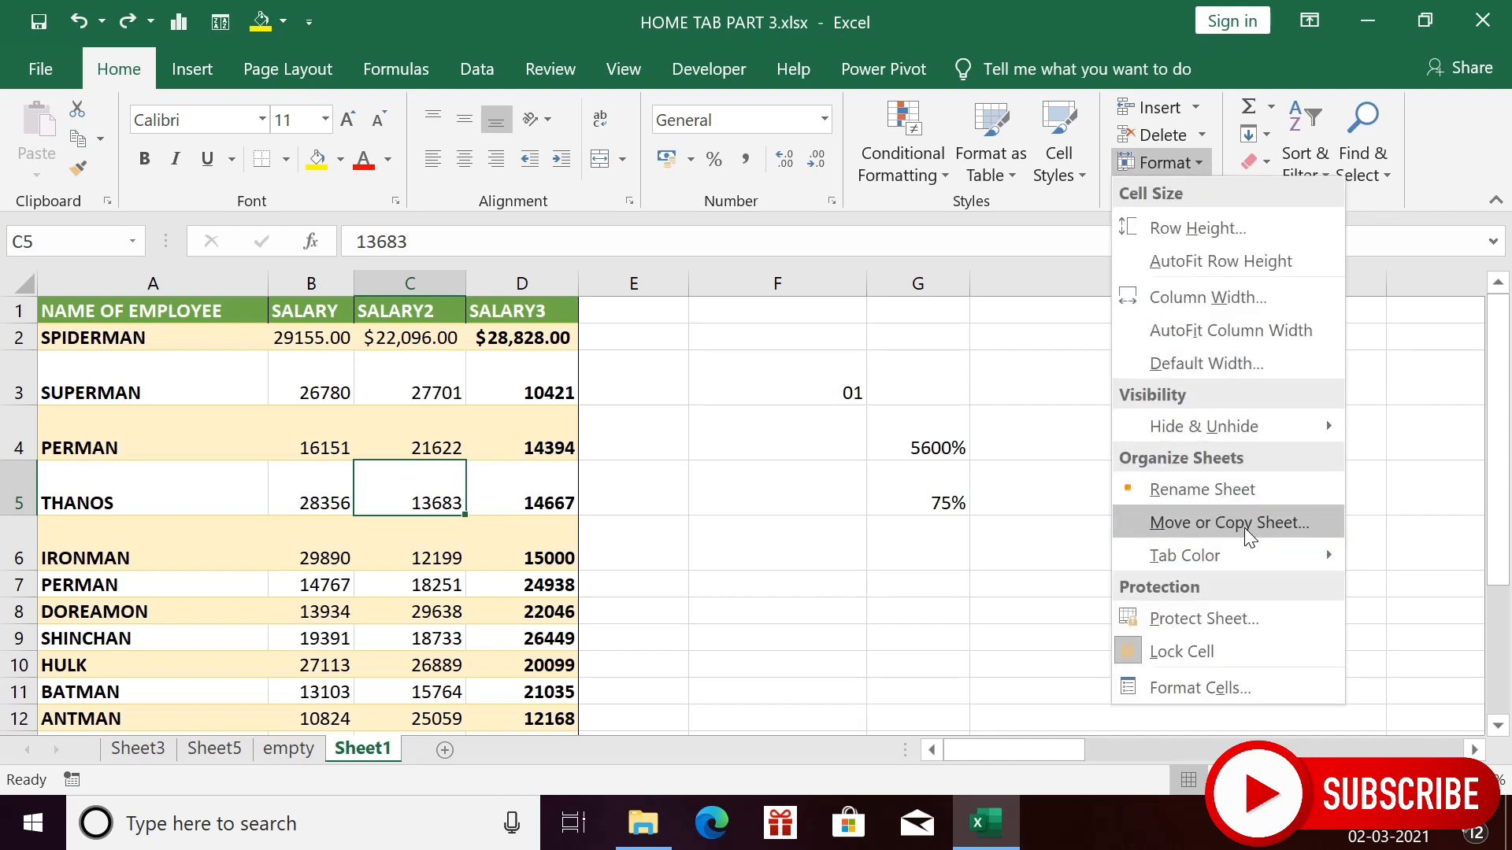
pyautogui.press('Escape')
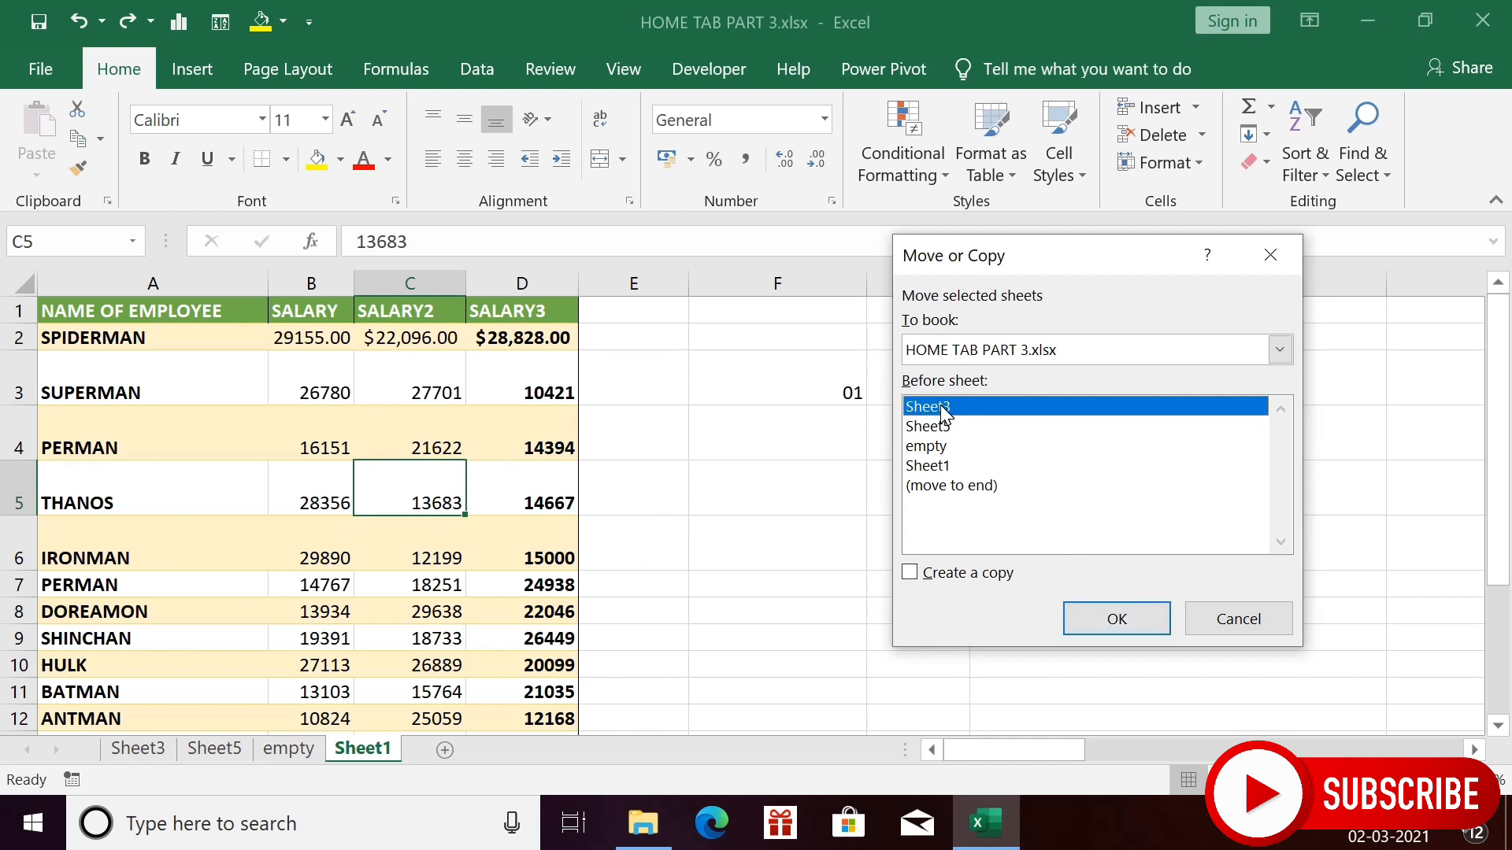
pyautogui.click(1117, 617)
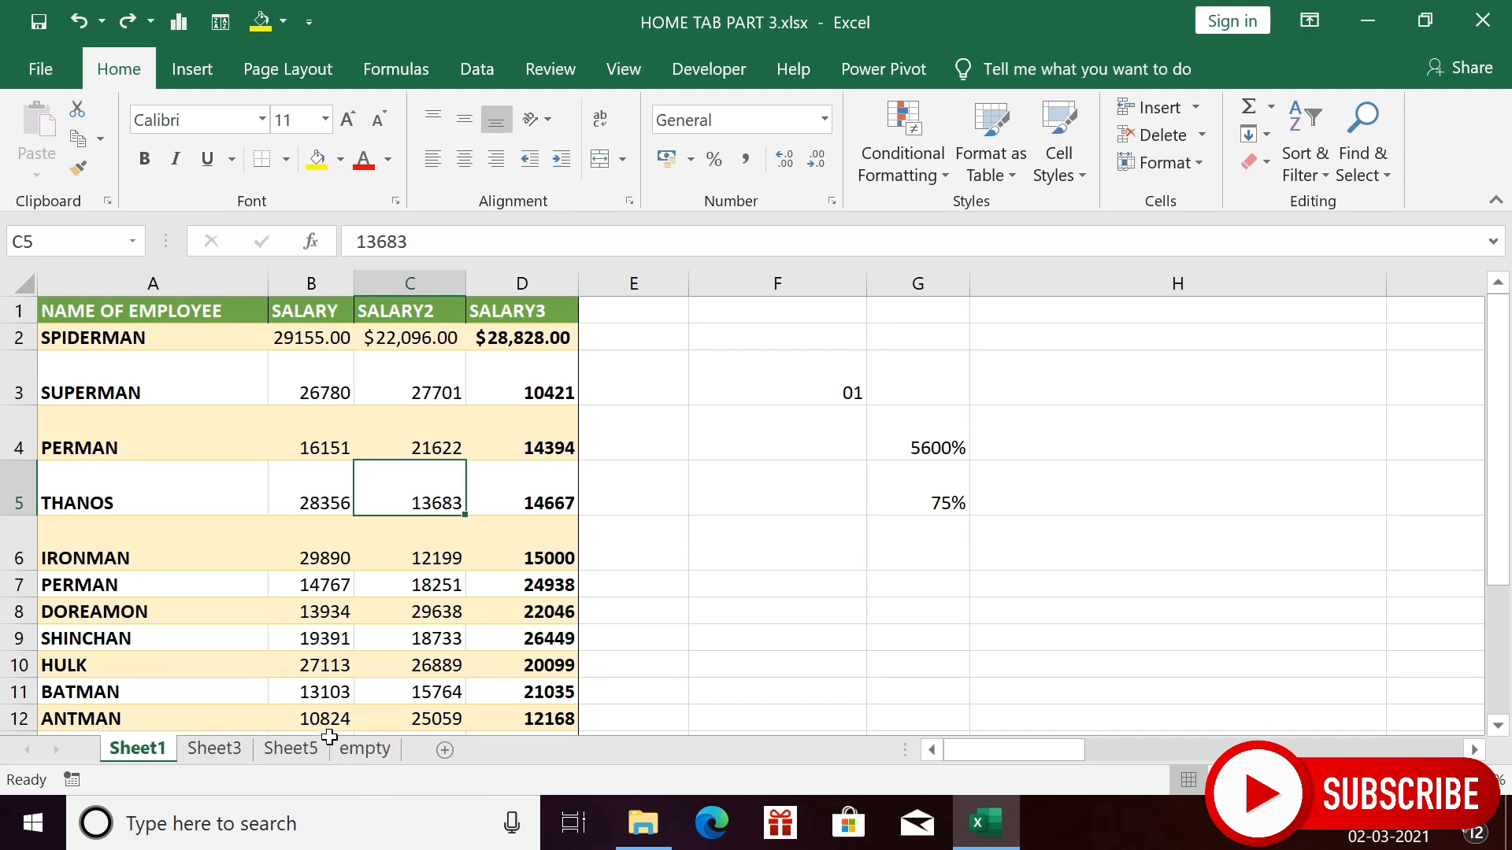
pyautogui.click(370, 757)
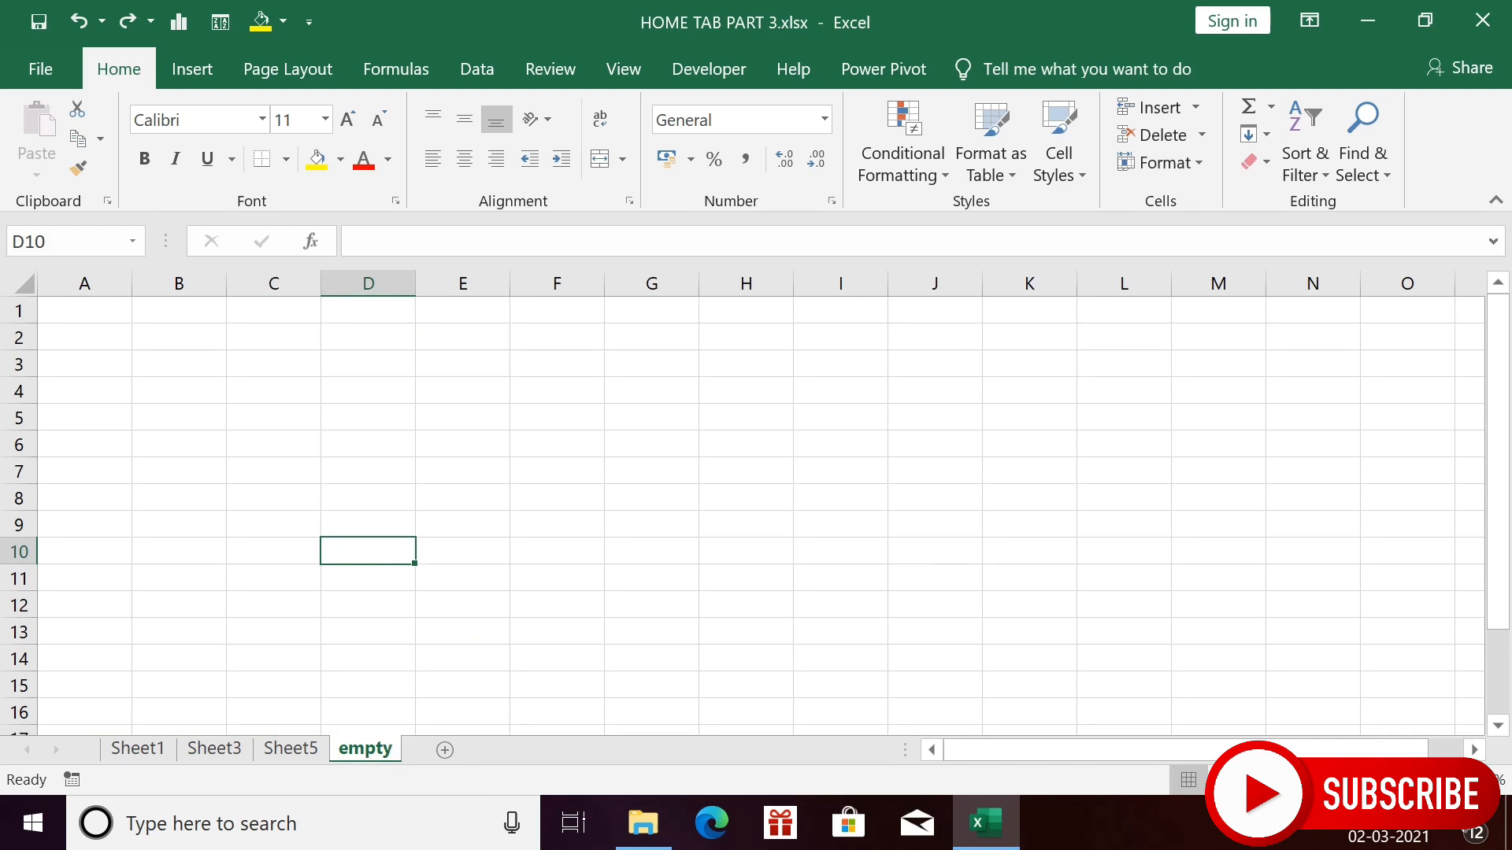
# - Move the empty sheet in front of Sheet1 using Move or Copy Sheet
pyautogui.click(1197, 165)
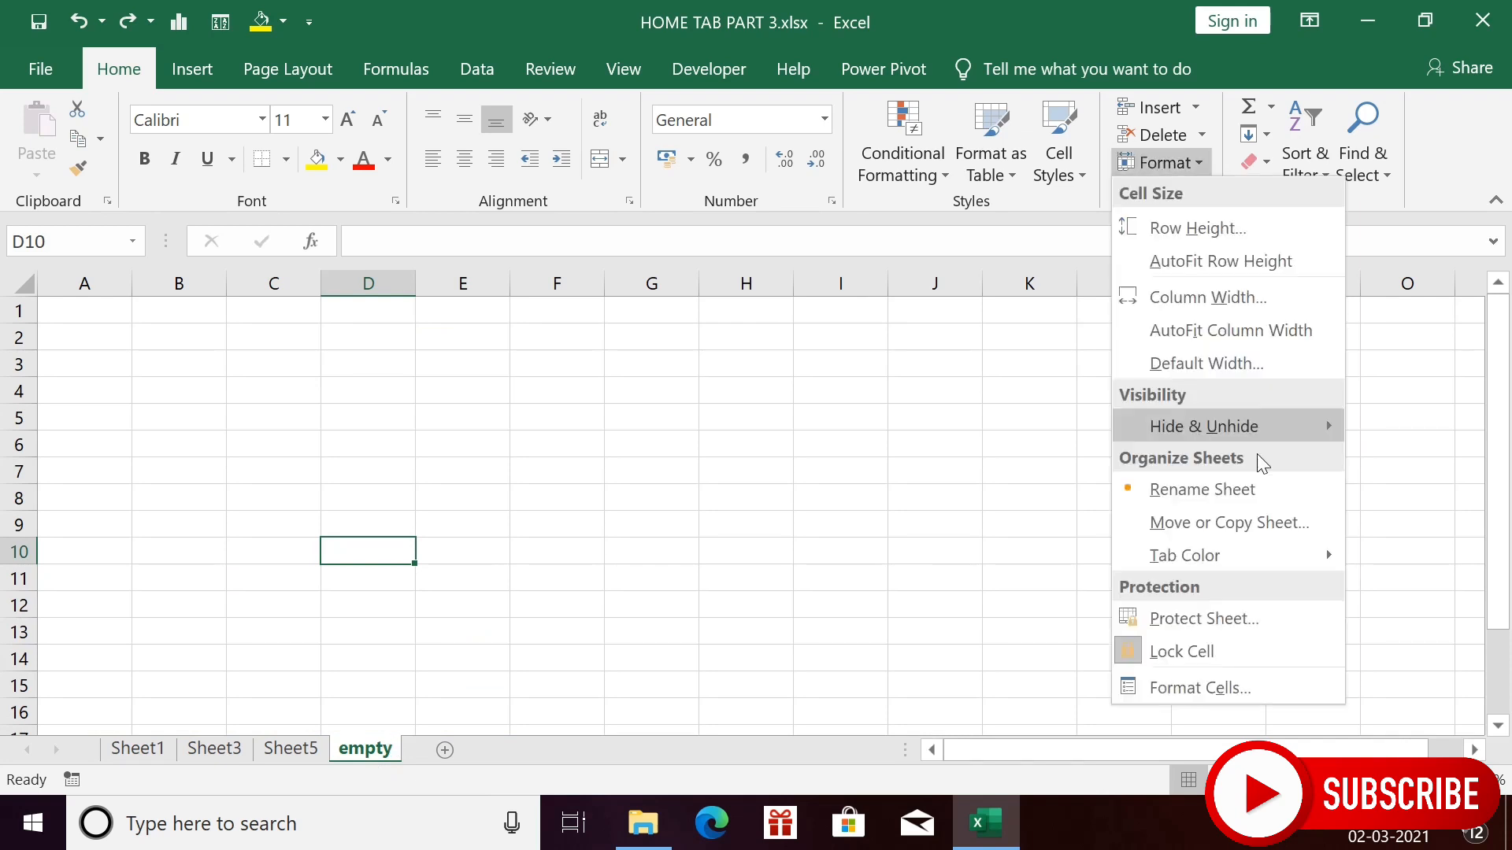
pyautogui.click(1264, 537)
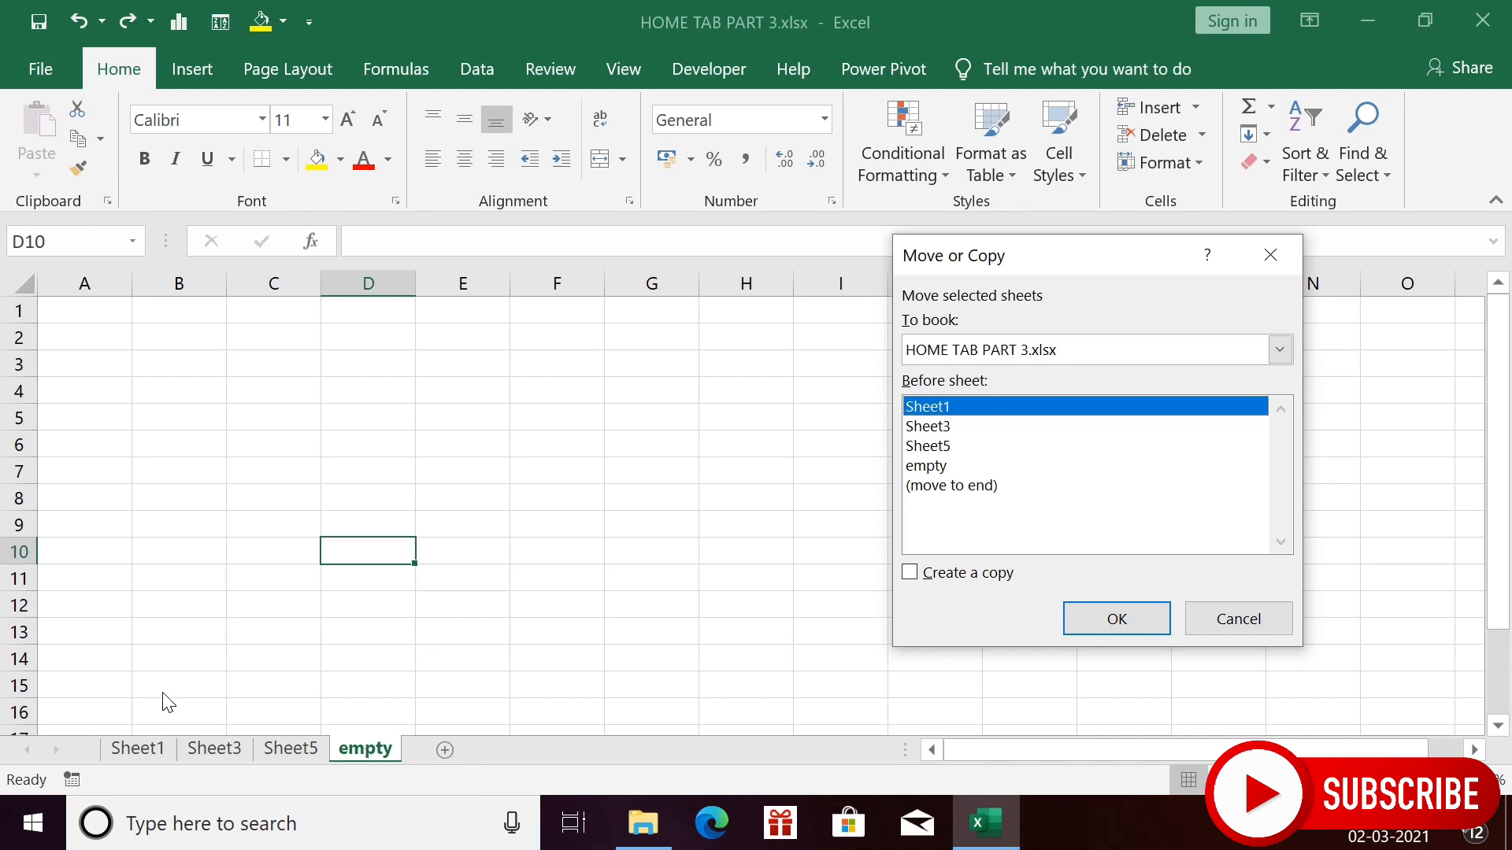
pyautogui.click(1145, 612)
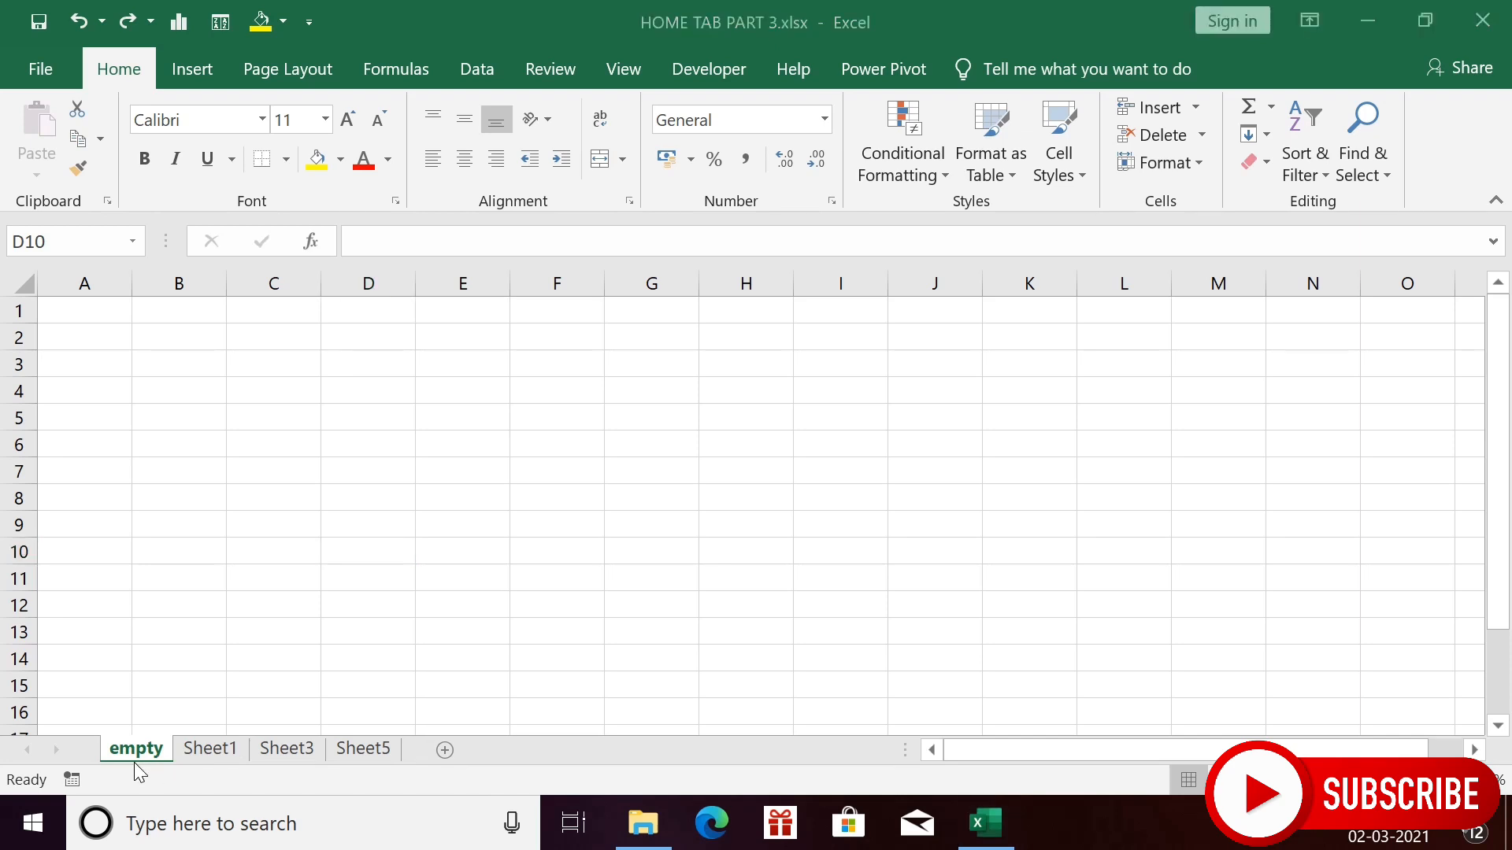
# - Move Sheet1 to the end of the sheet tabs with (move to end)
pyautogui.click(227, 750)
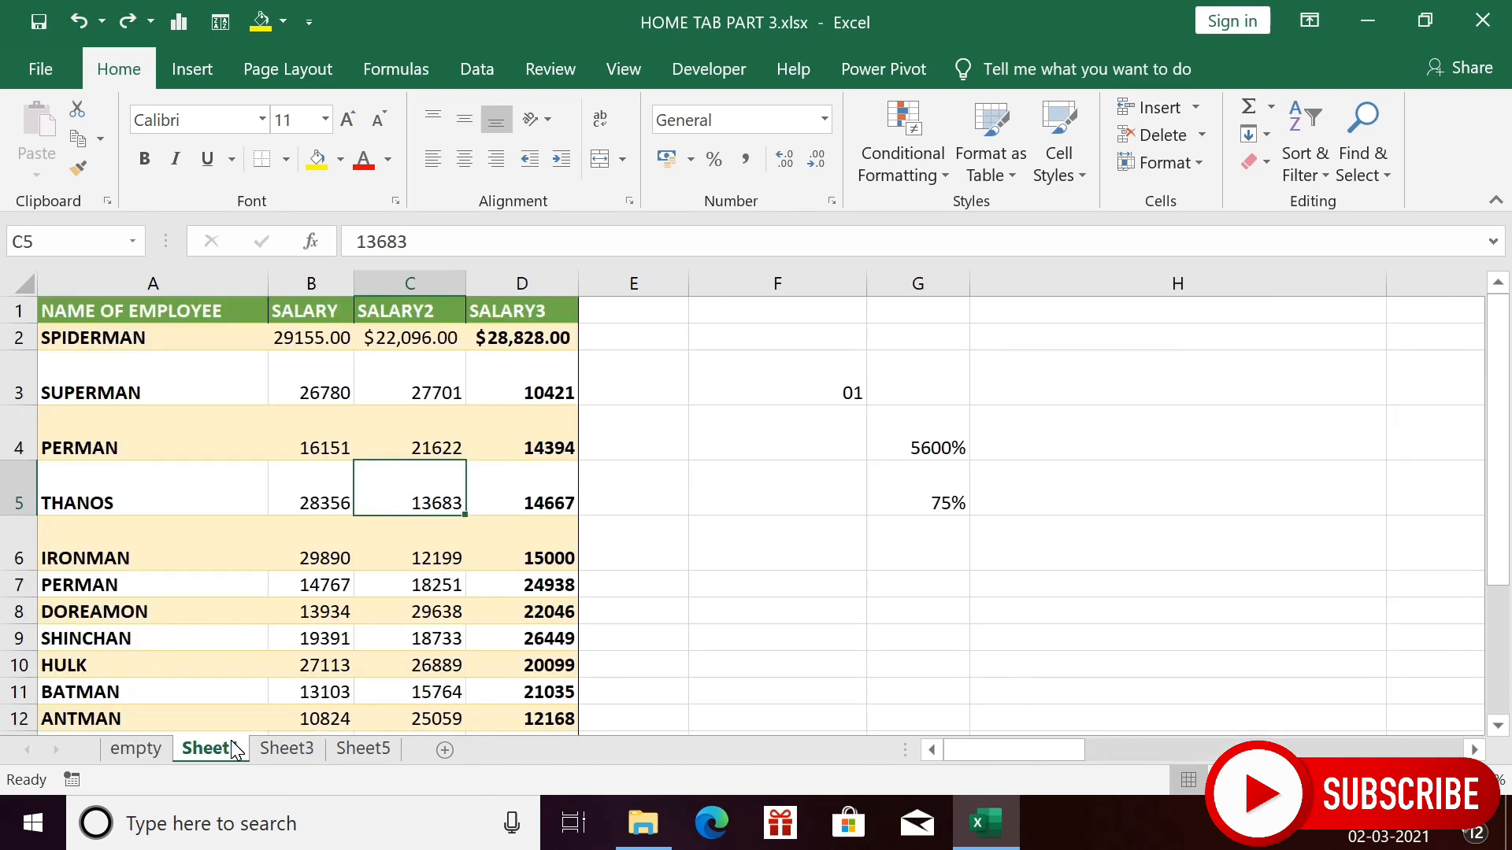
pyautogui.click(1198, 165)
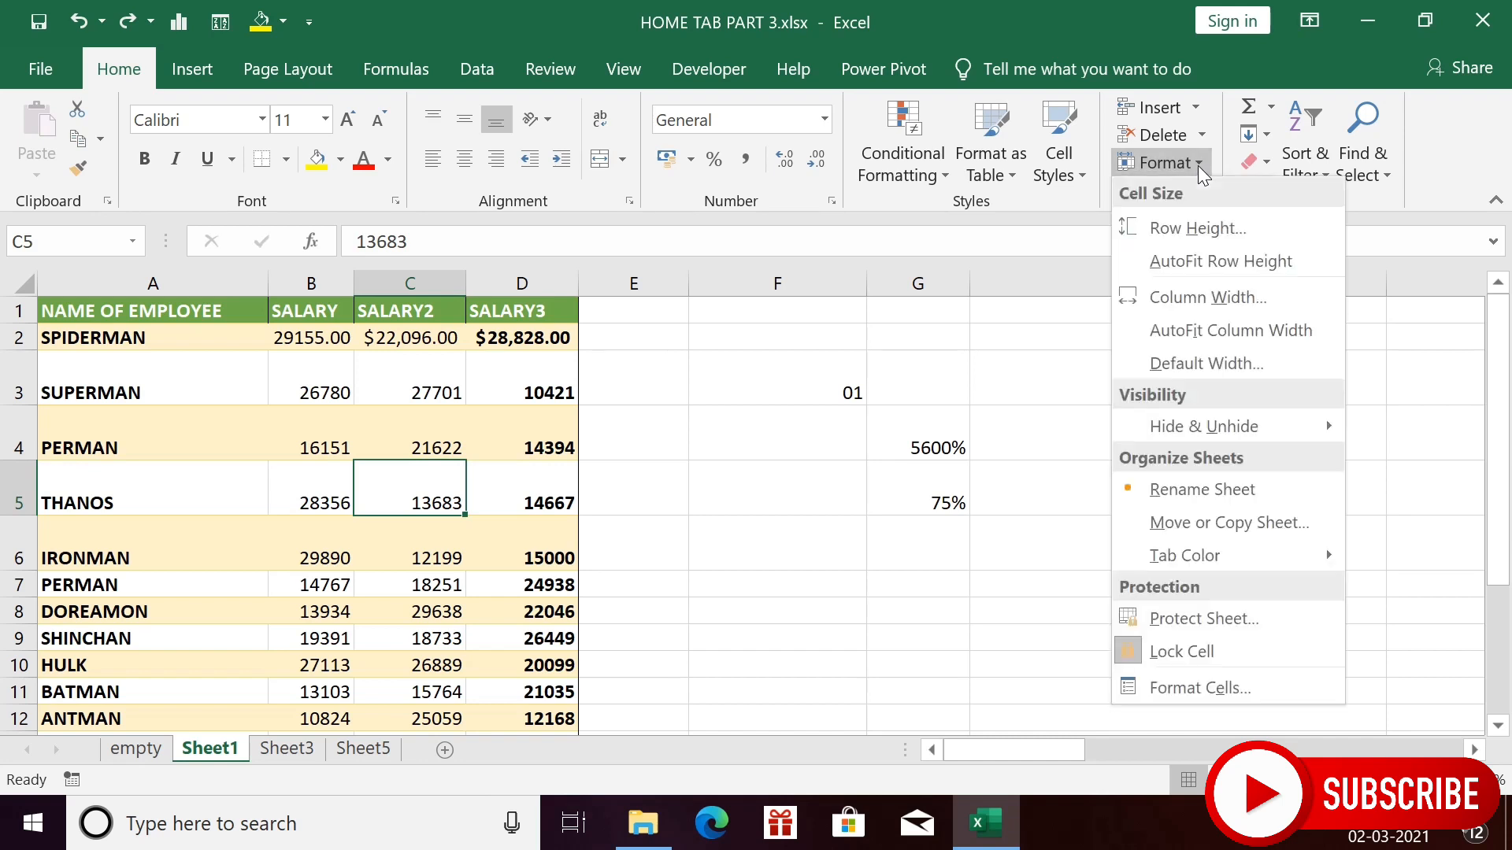
pyautogui.click(1211, 525)
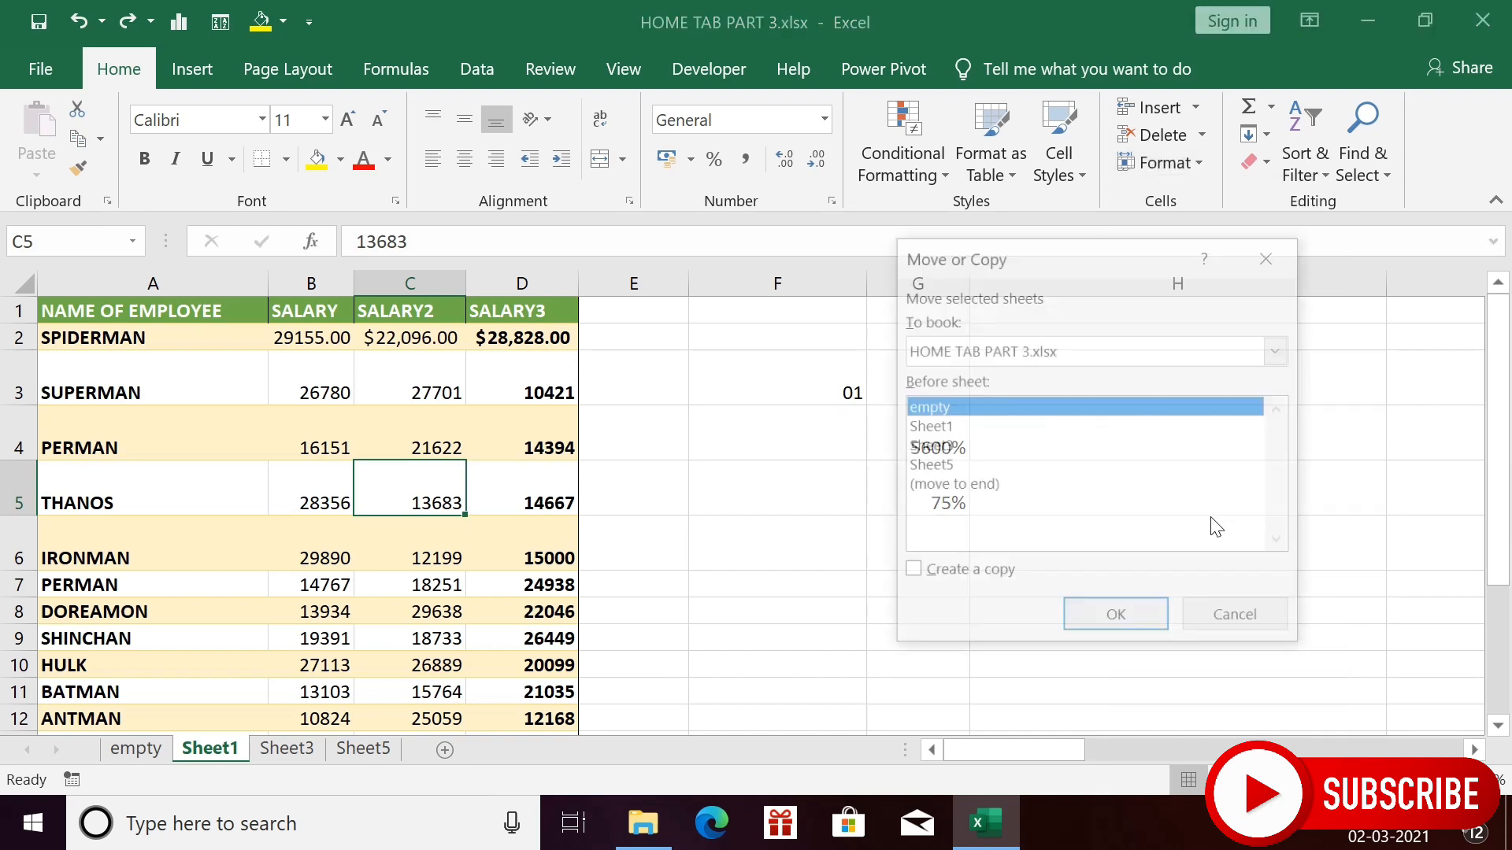
pyautogui.click(950, 485)
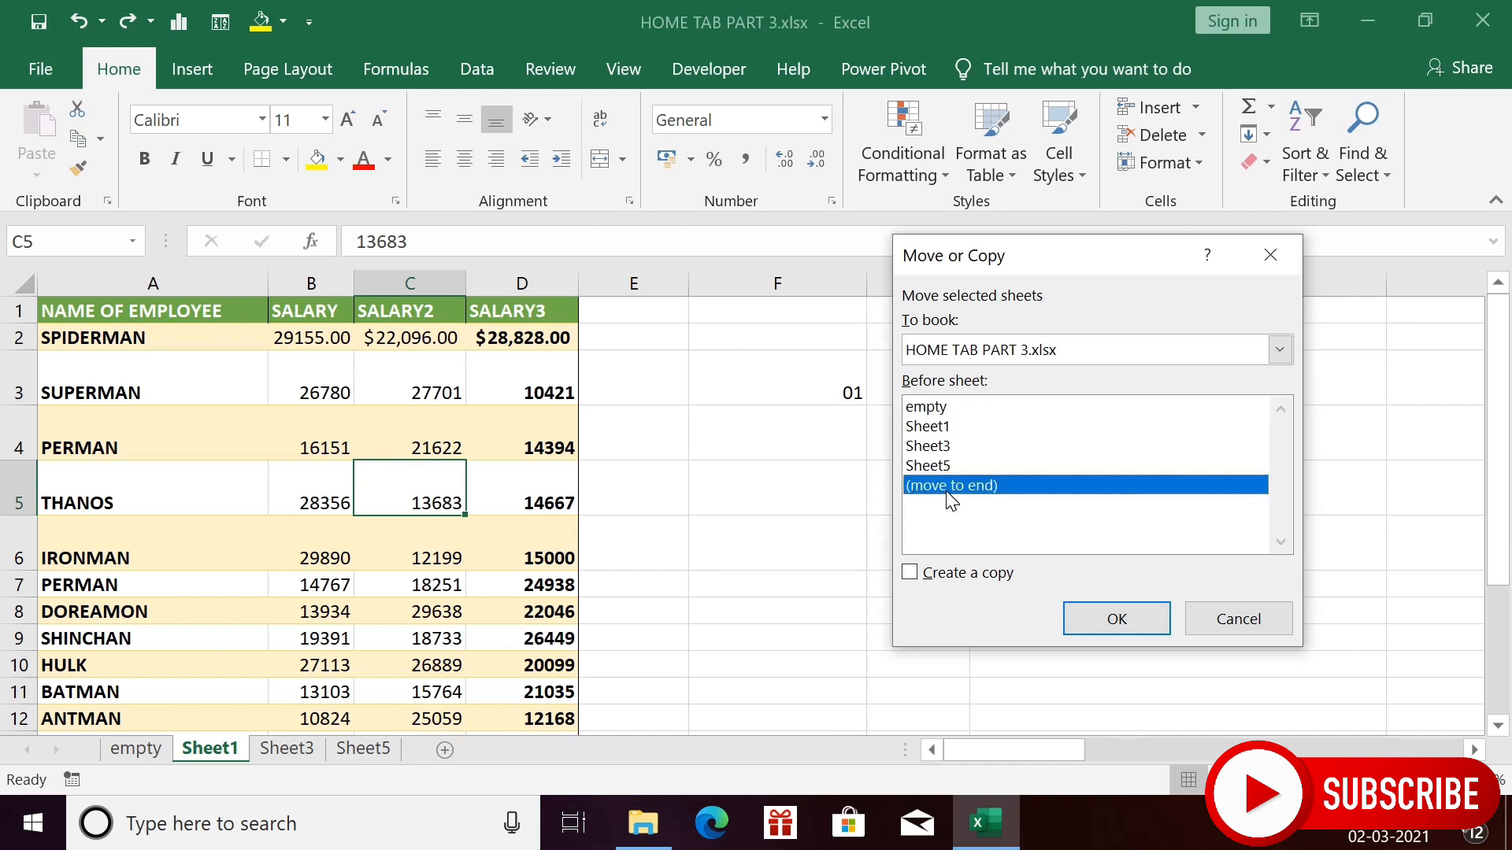
pyautogui.click(1147, 626)
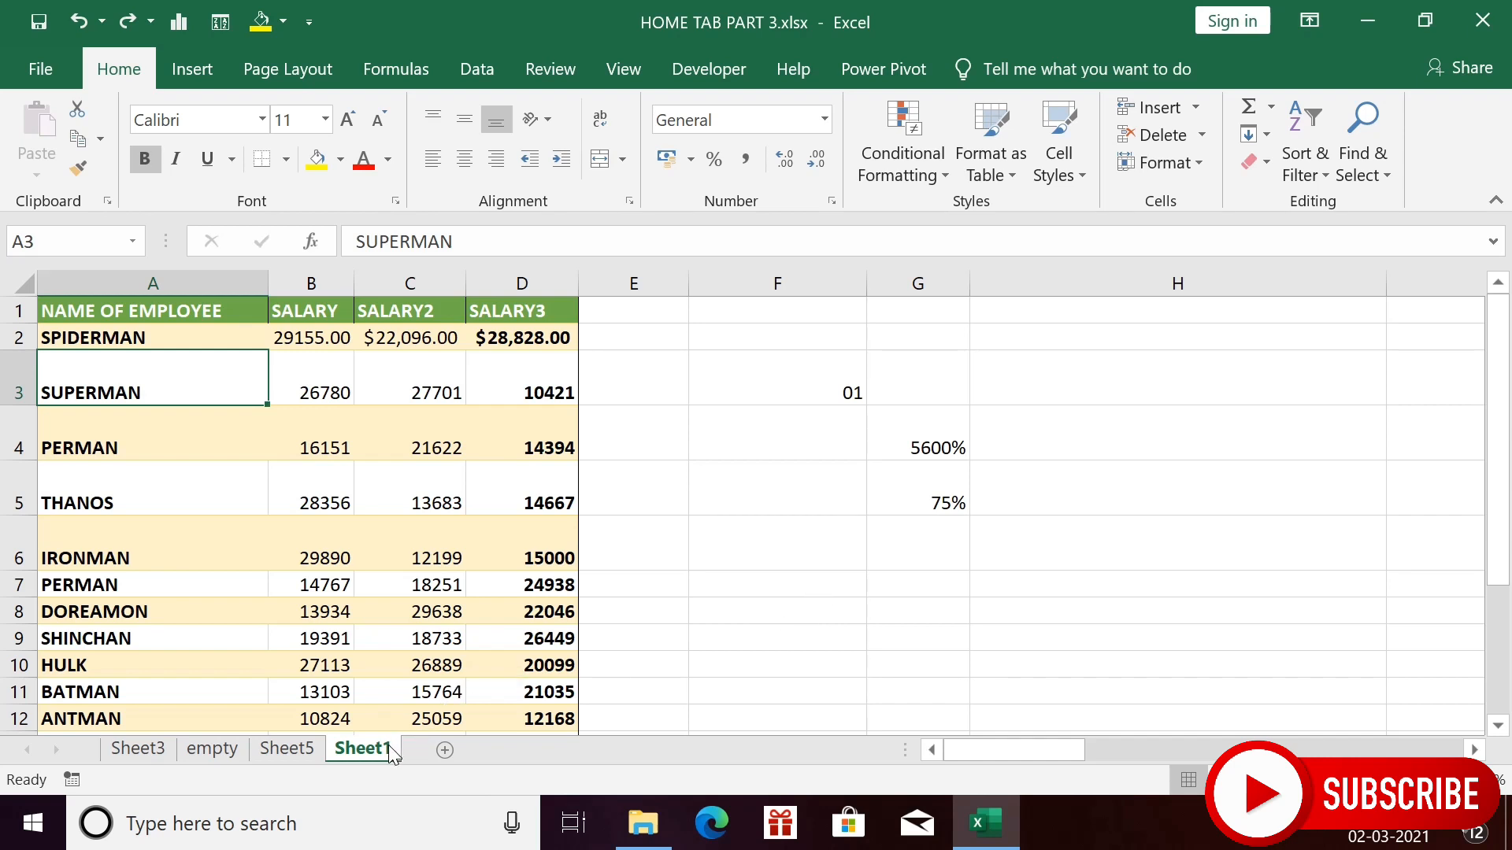
# - Drag Sheet1 in front of Sheet5 and colour its tab gold
pyautogui.moveTo(392, 754); pyautogui.dragTo(116, 722)
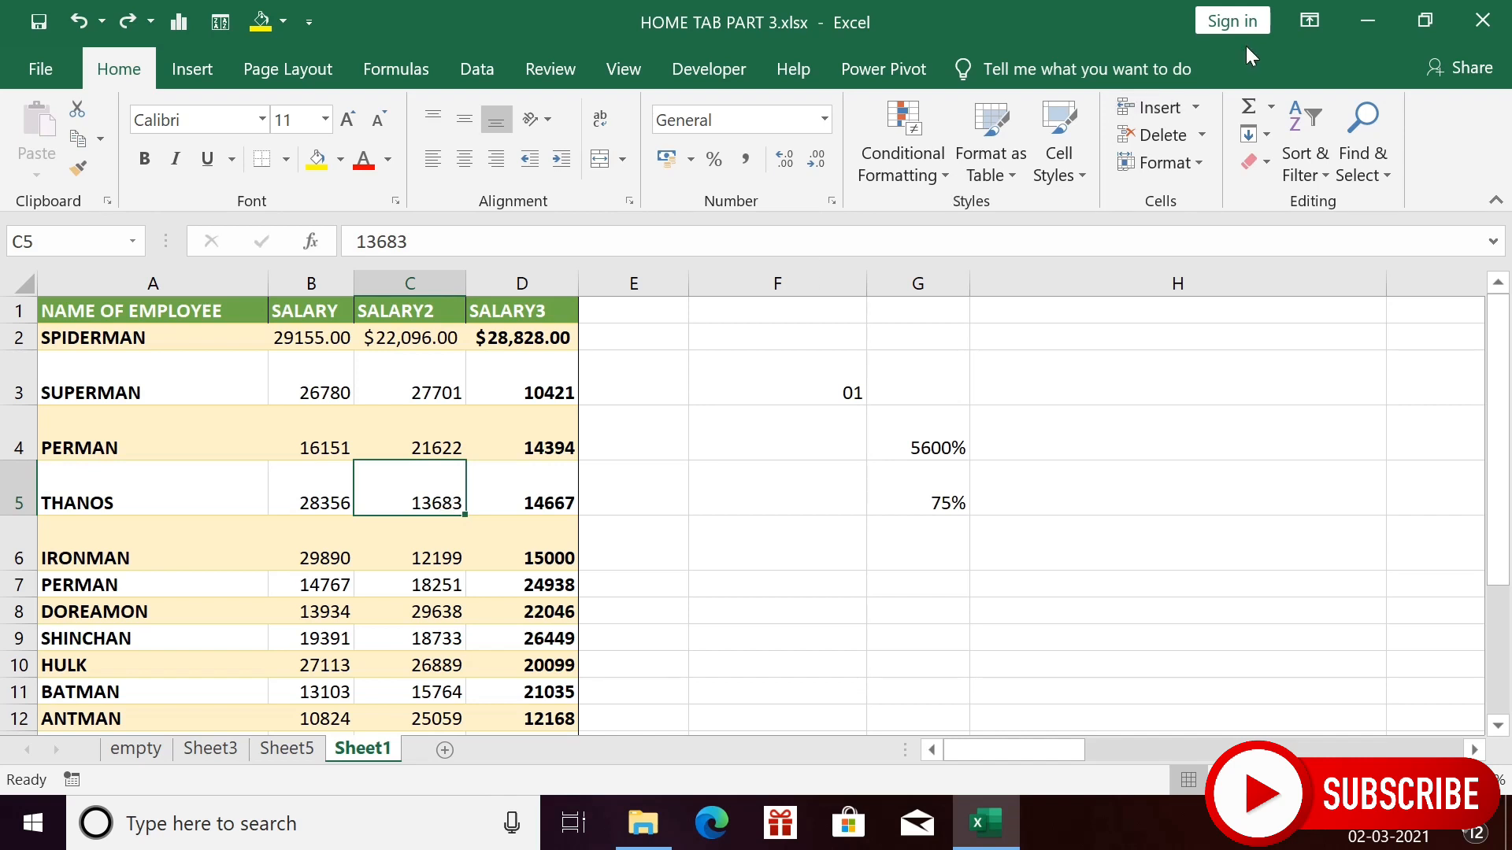
pyautogui.click(1200, 163)
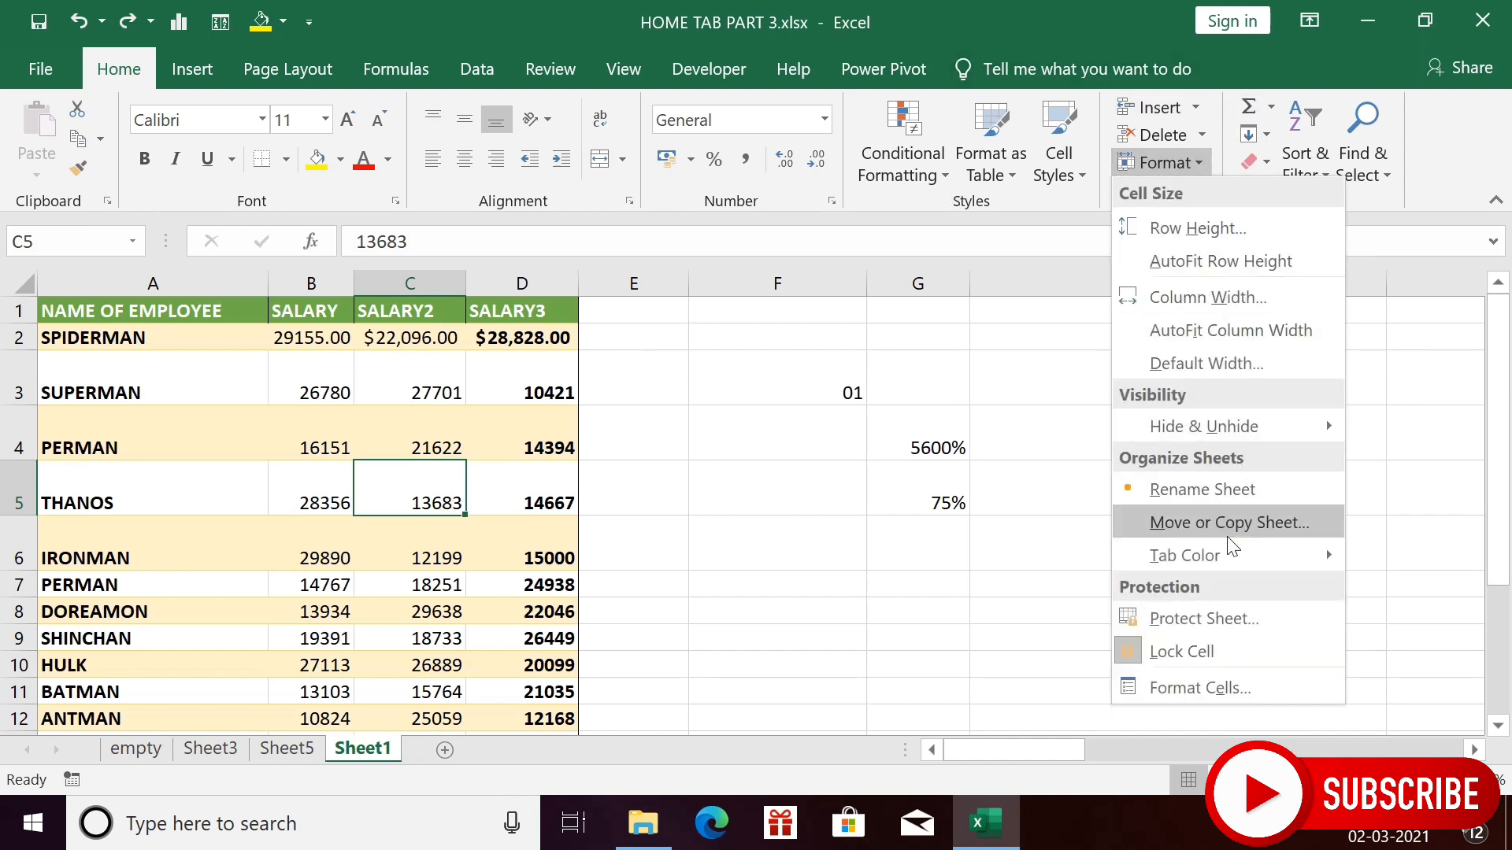
pyautogui.moveTo(1228, 559)
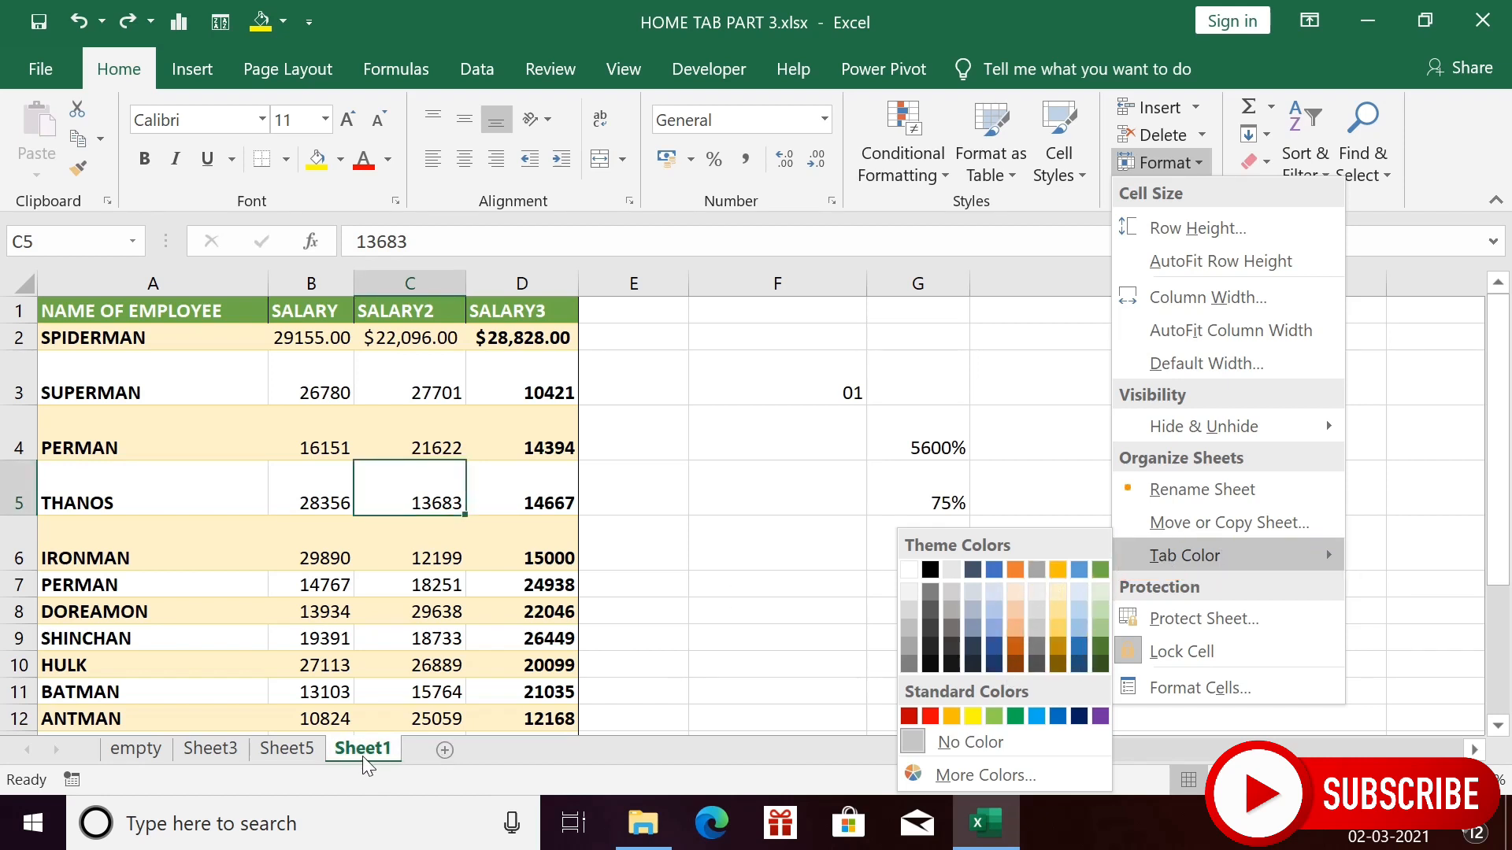
pyautogui.click(1056, 570)
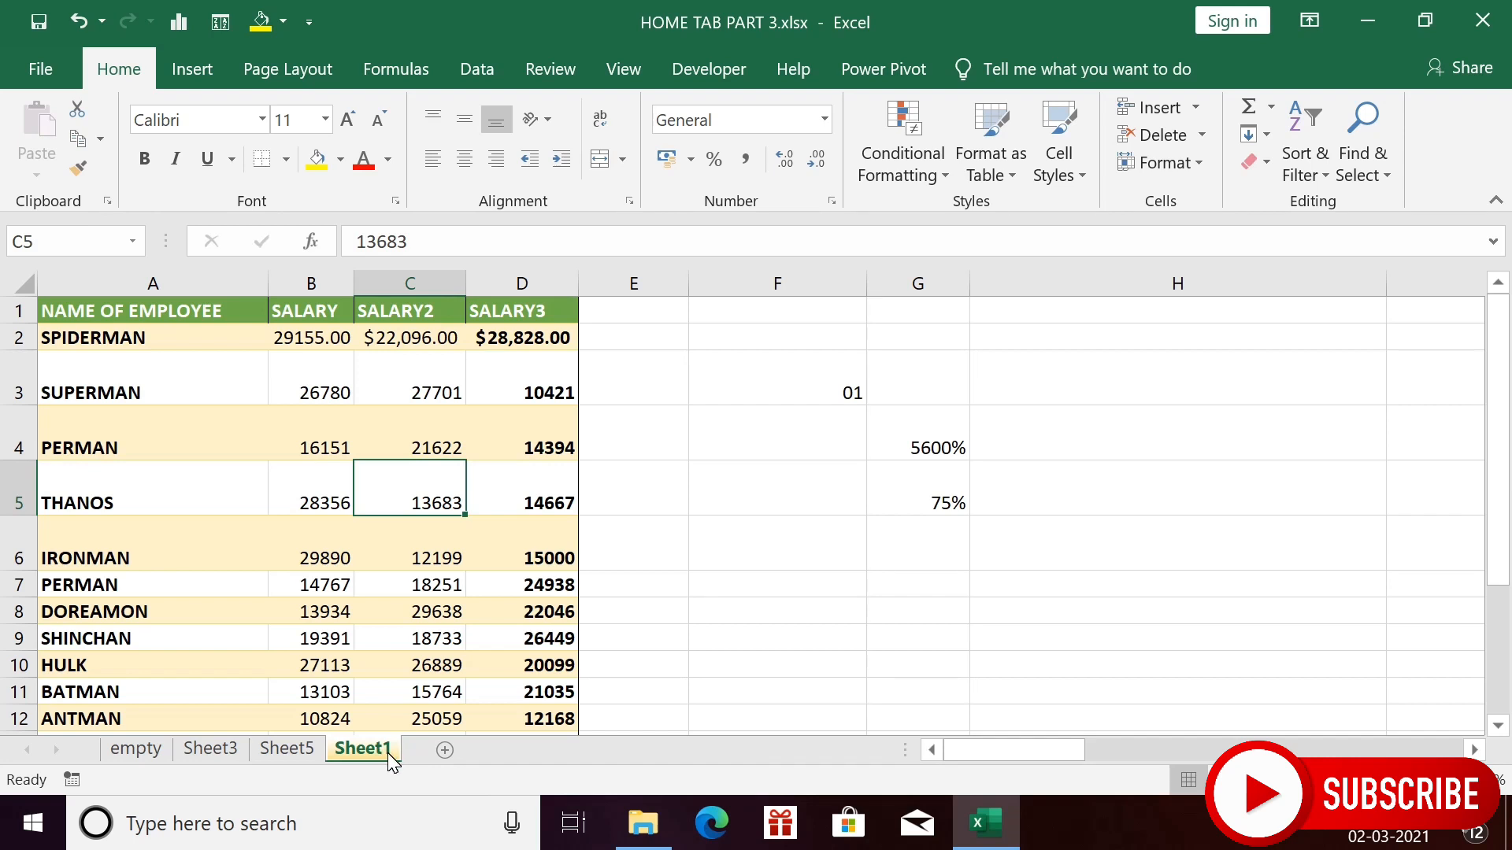
pyautogui.click(292, 755)
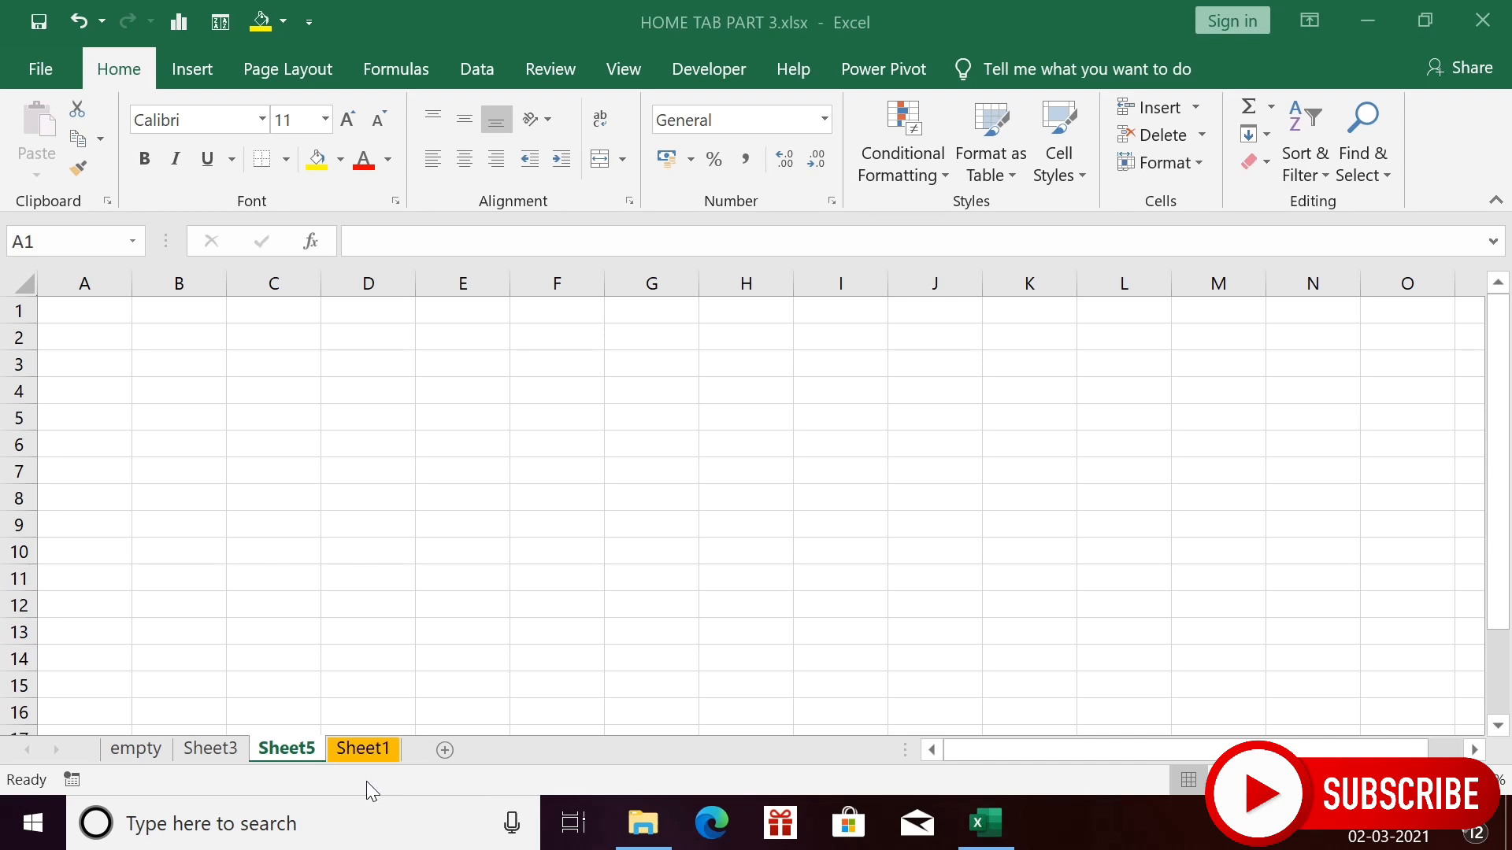
# - Colour the Sheet5 tab red, then switch to Sheet3
pyautogui.click(291, 752)
pyautogui.rightClick(290, 752)
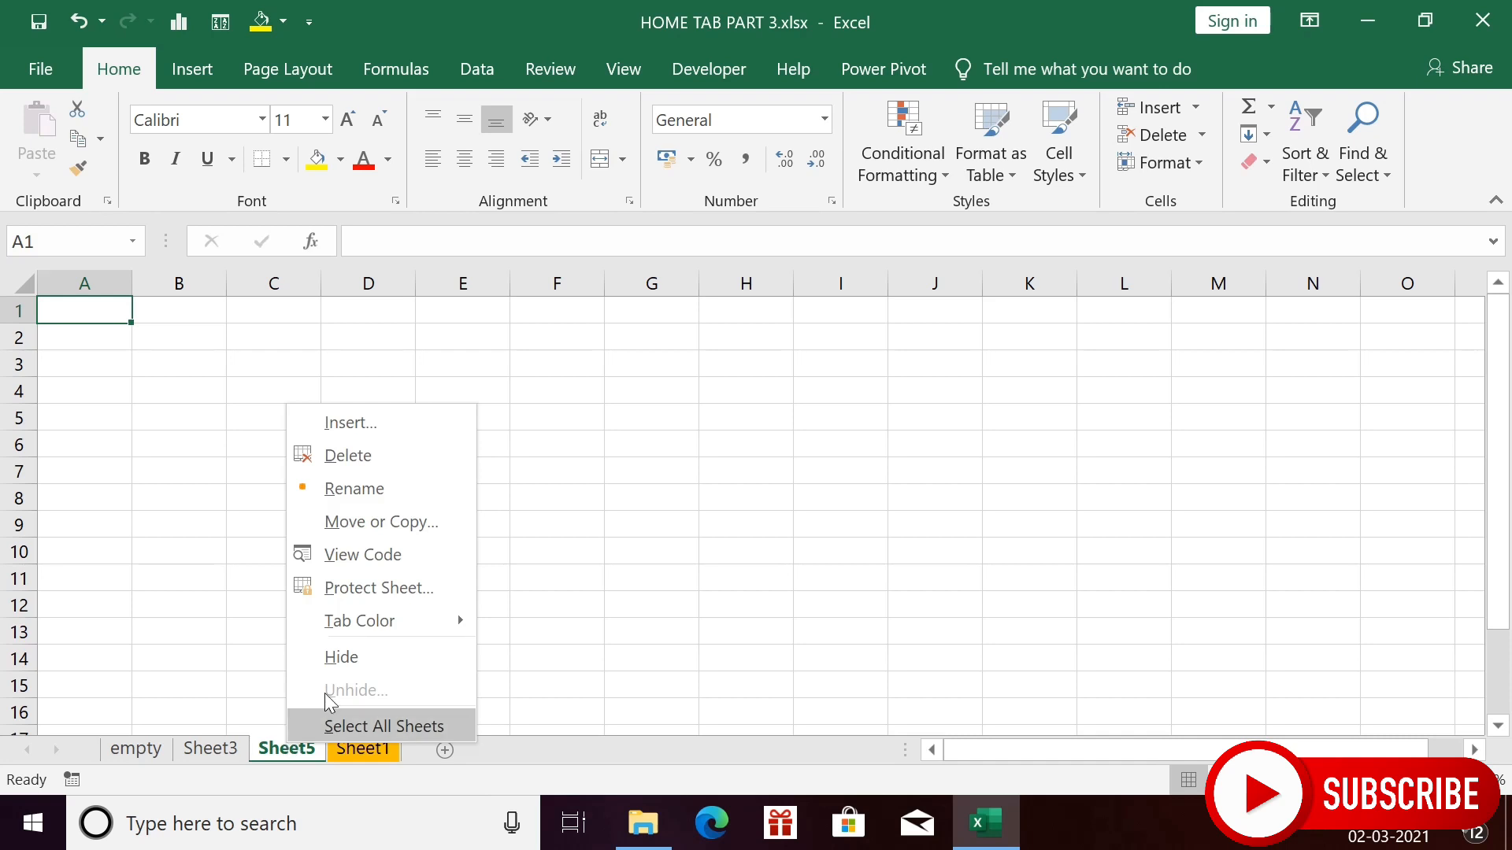
pyautogui.moveTo(393, 622)
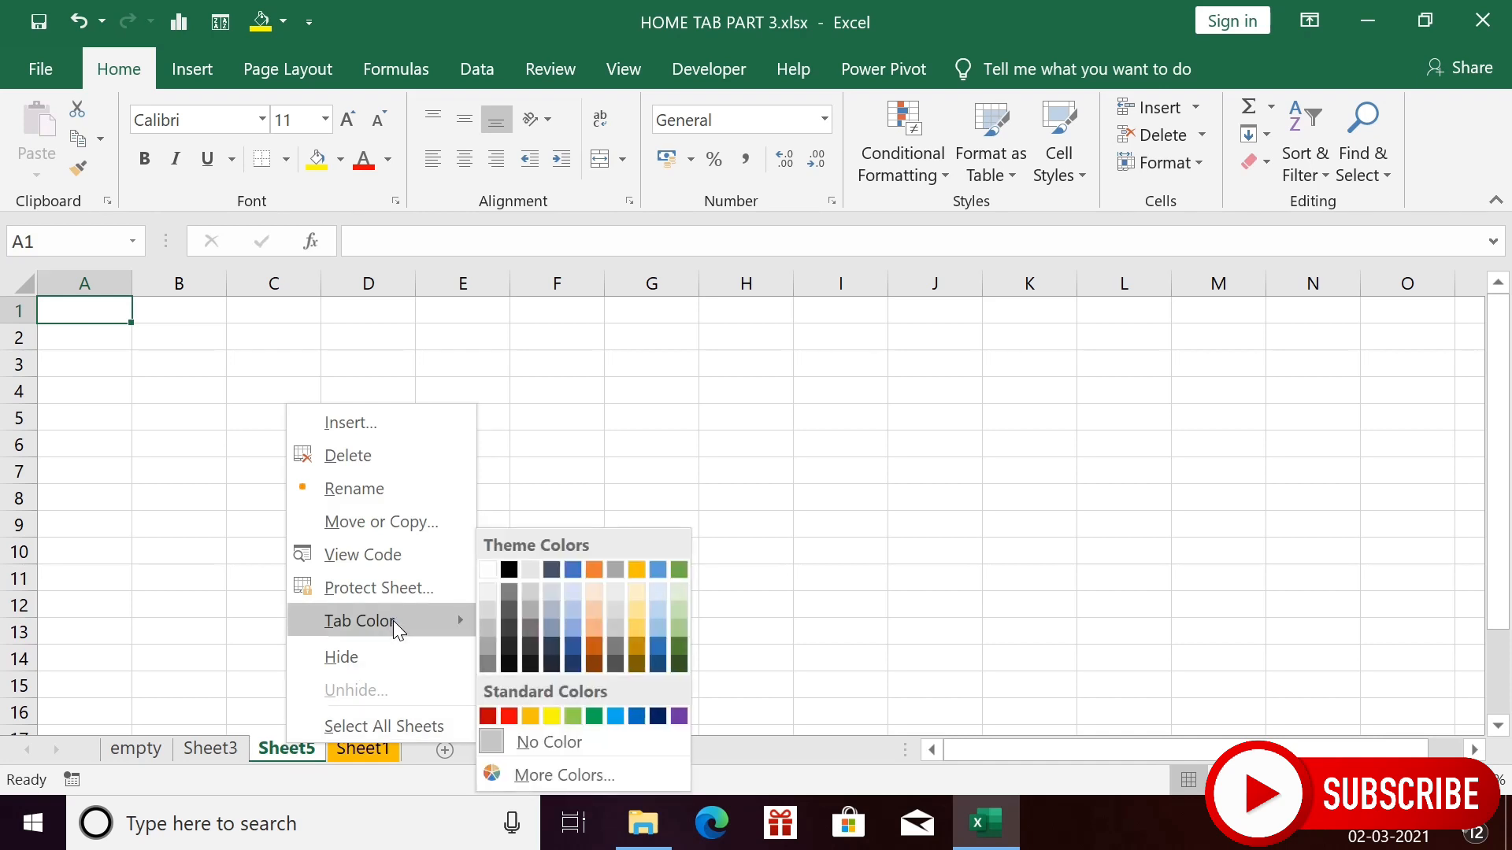
pyautogui.click(509, 715)
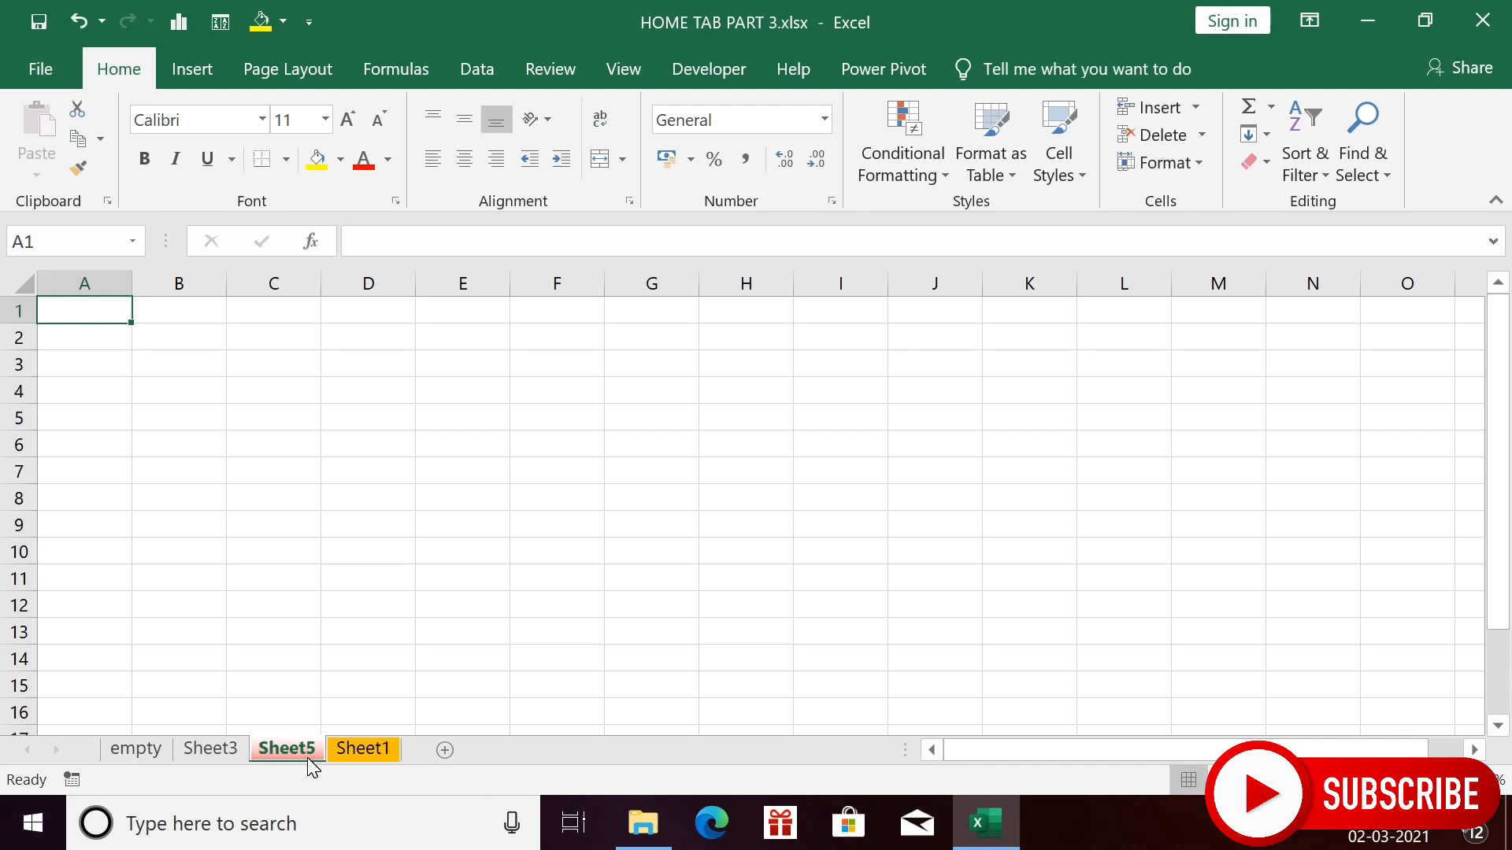
pyautogui.click(208, 752)
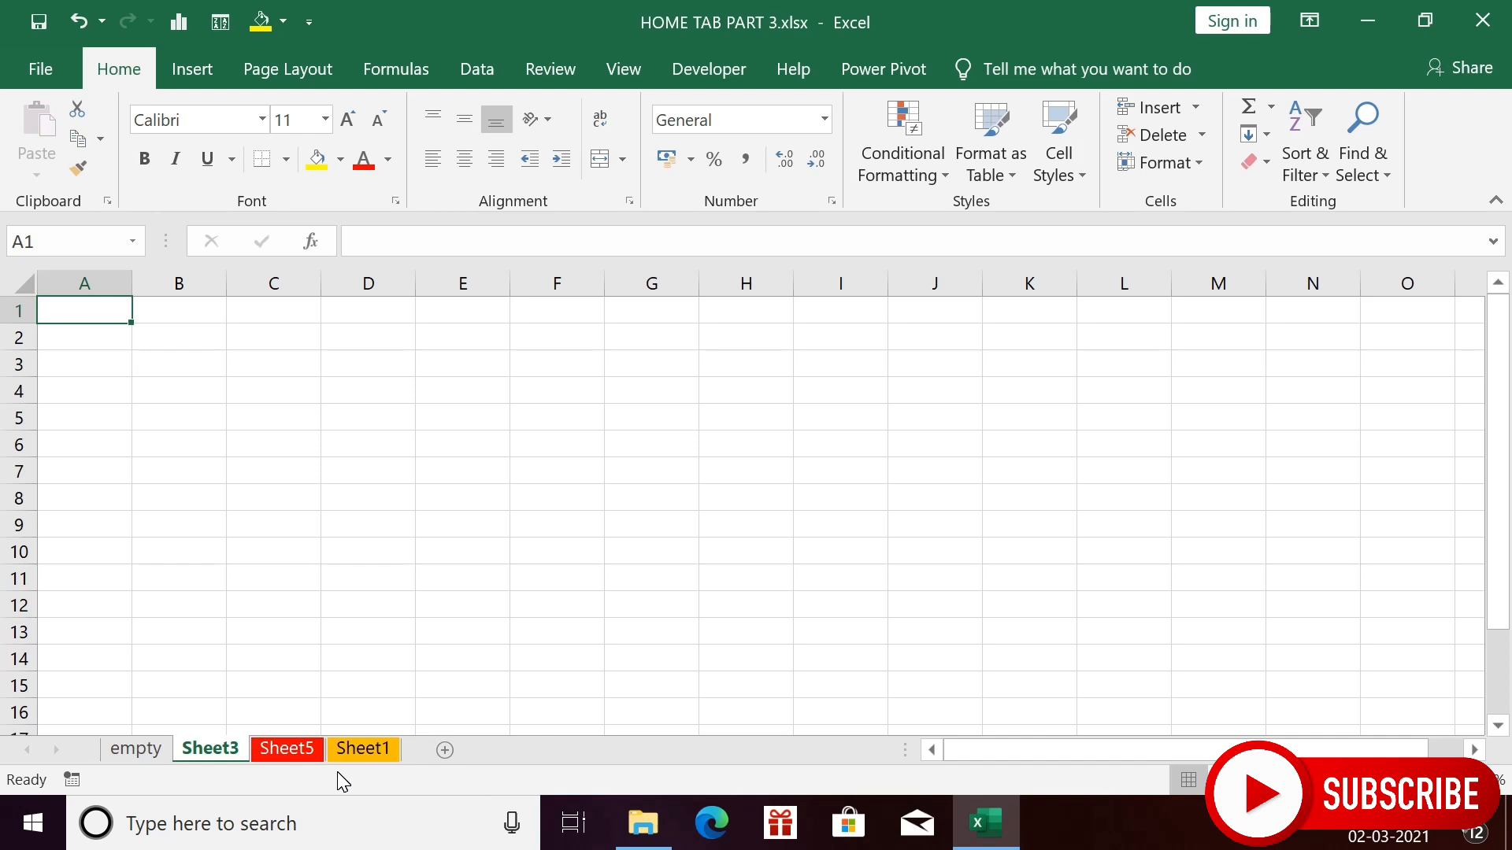
# - Return to the salary table sheet and show the Format menu with Protect Sheet and Lock Cell
pyautogui.click(272, 752)
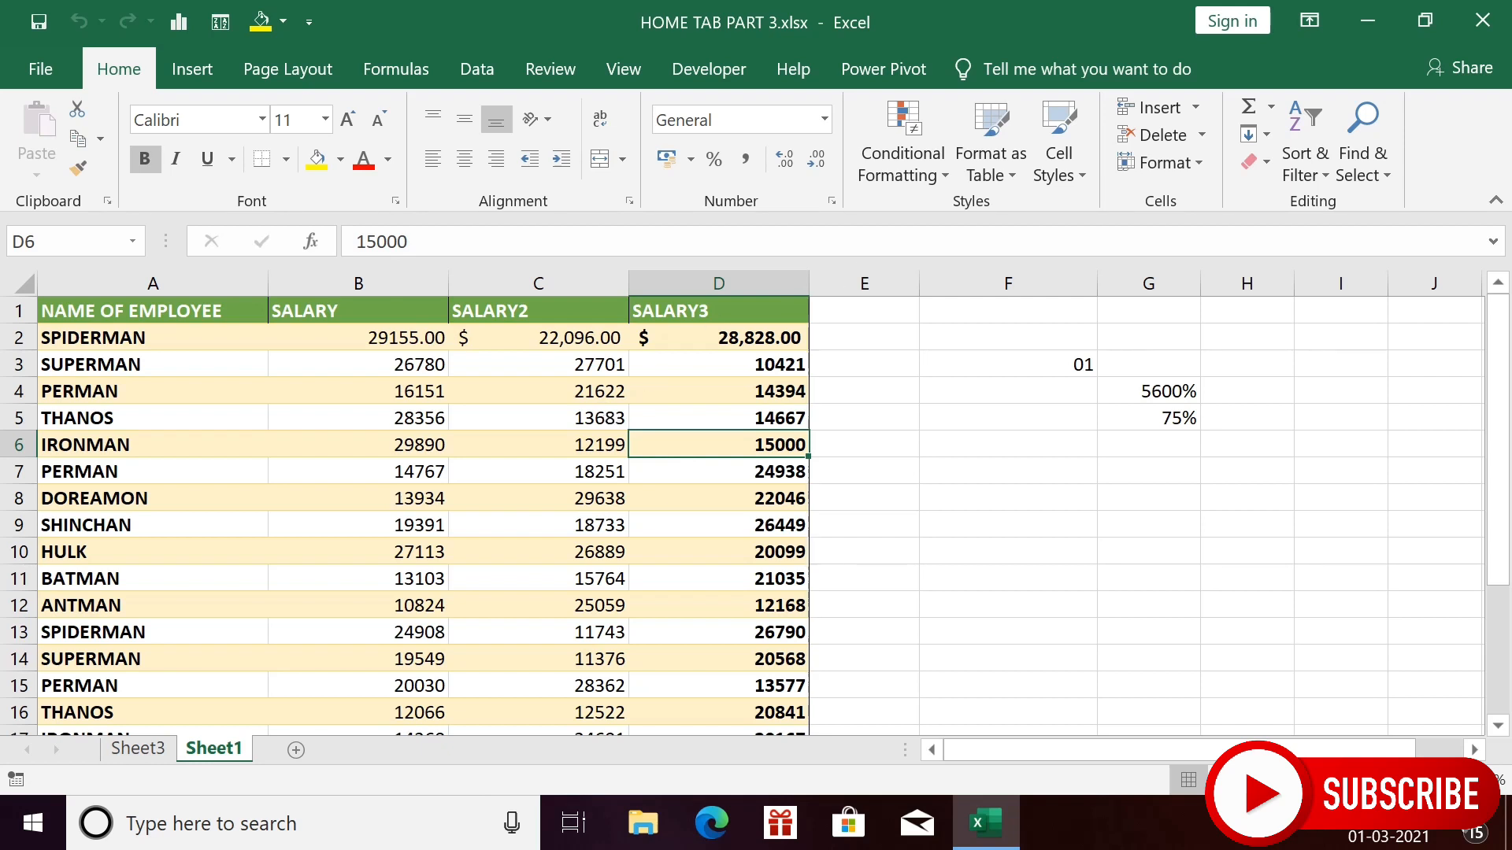
pyautogui.click(1201, 167)
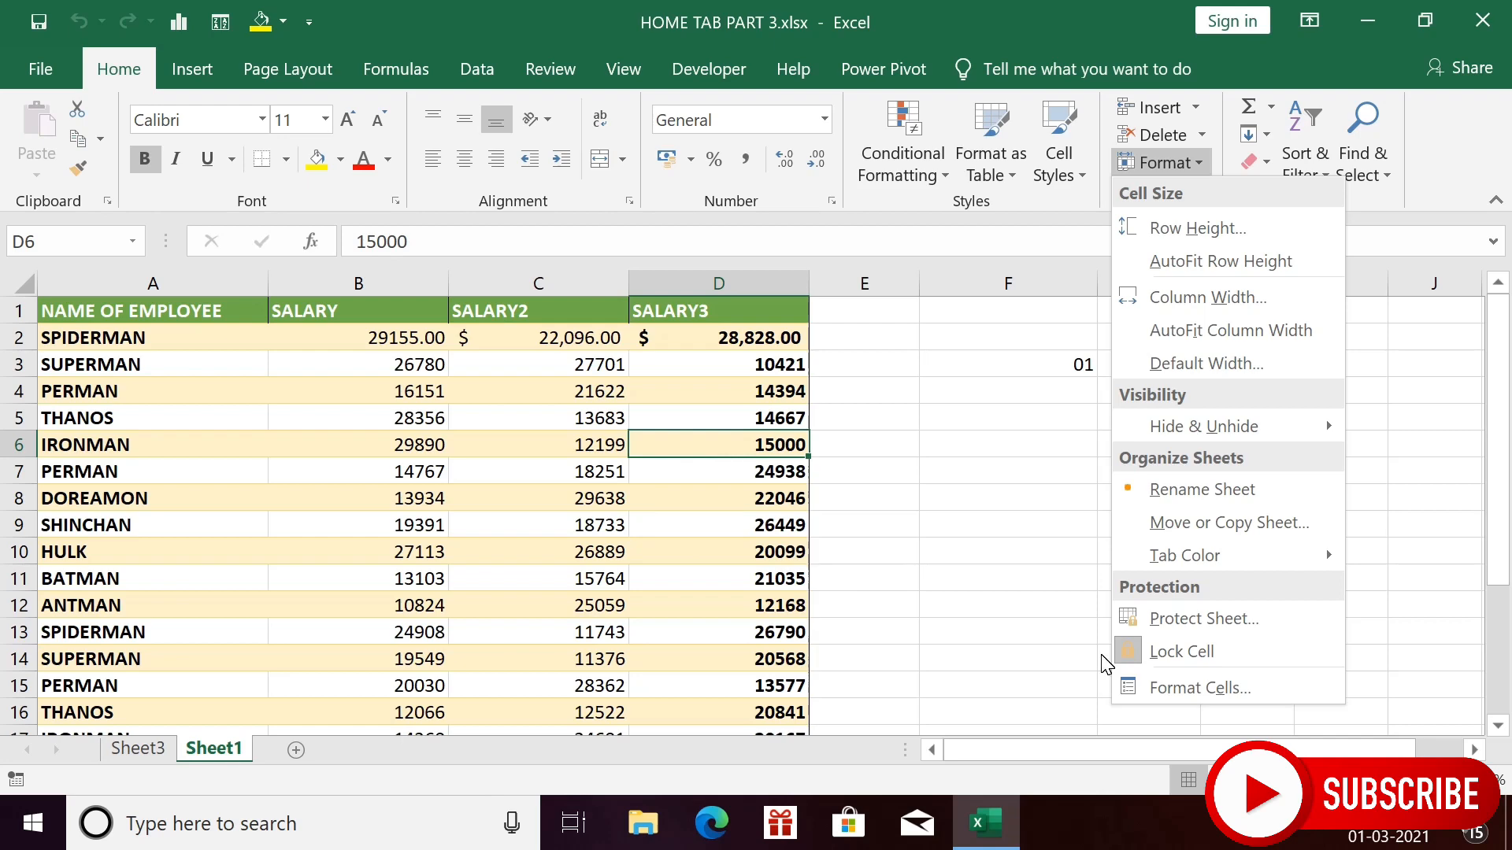
# - Protect Sheet1 without a password and verify cell C3 cannot be edited
pyautogui.click(1217, 613)
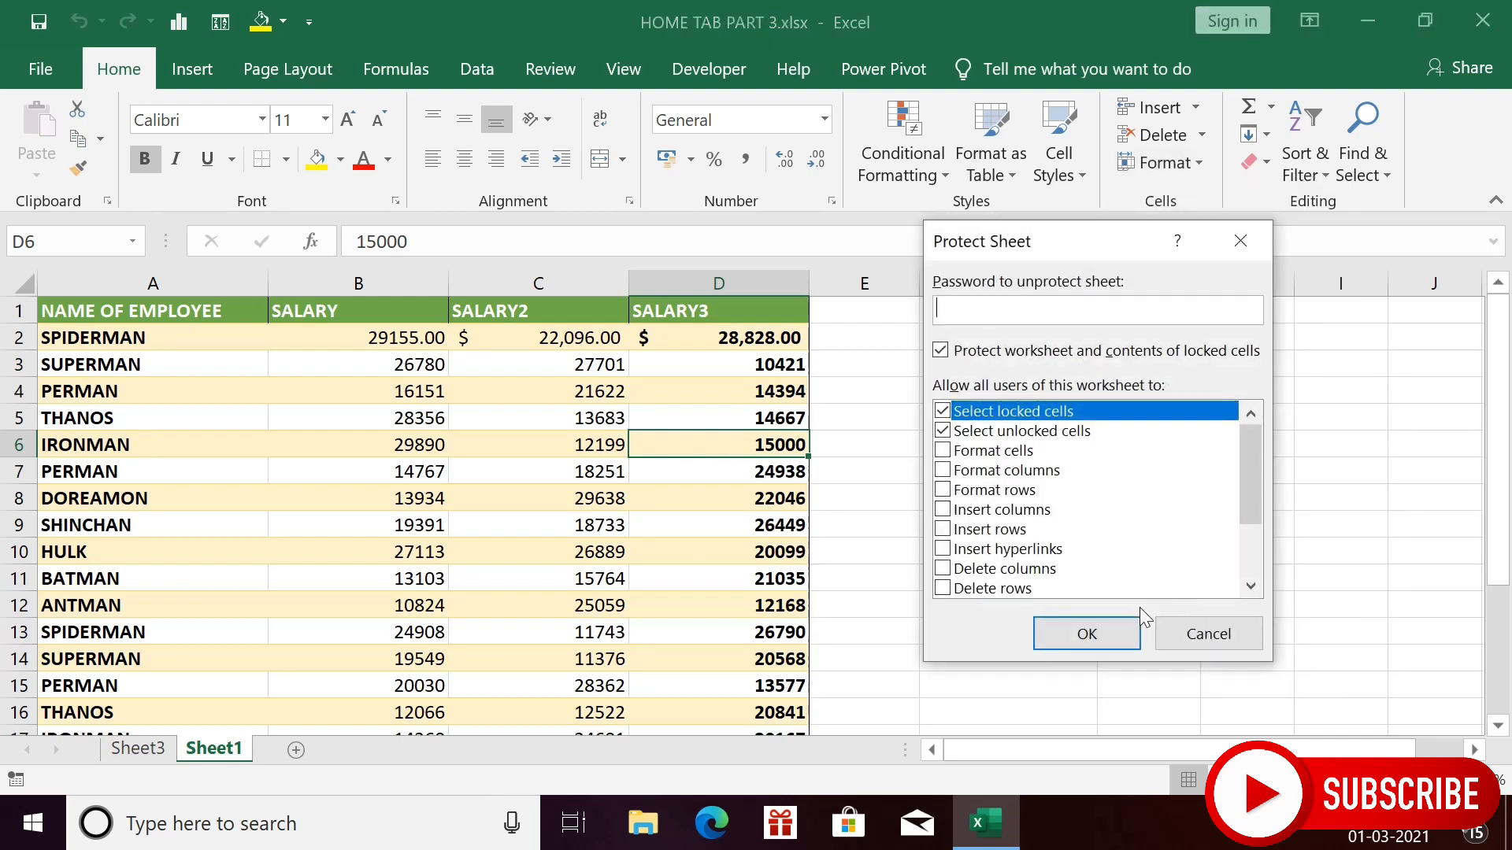
pyautogui.click(1114, 631)
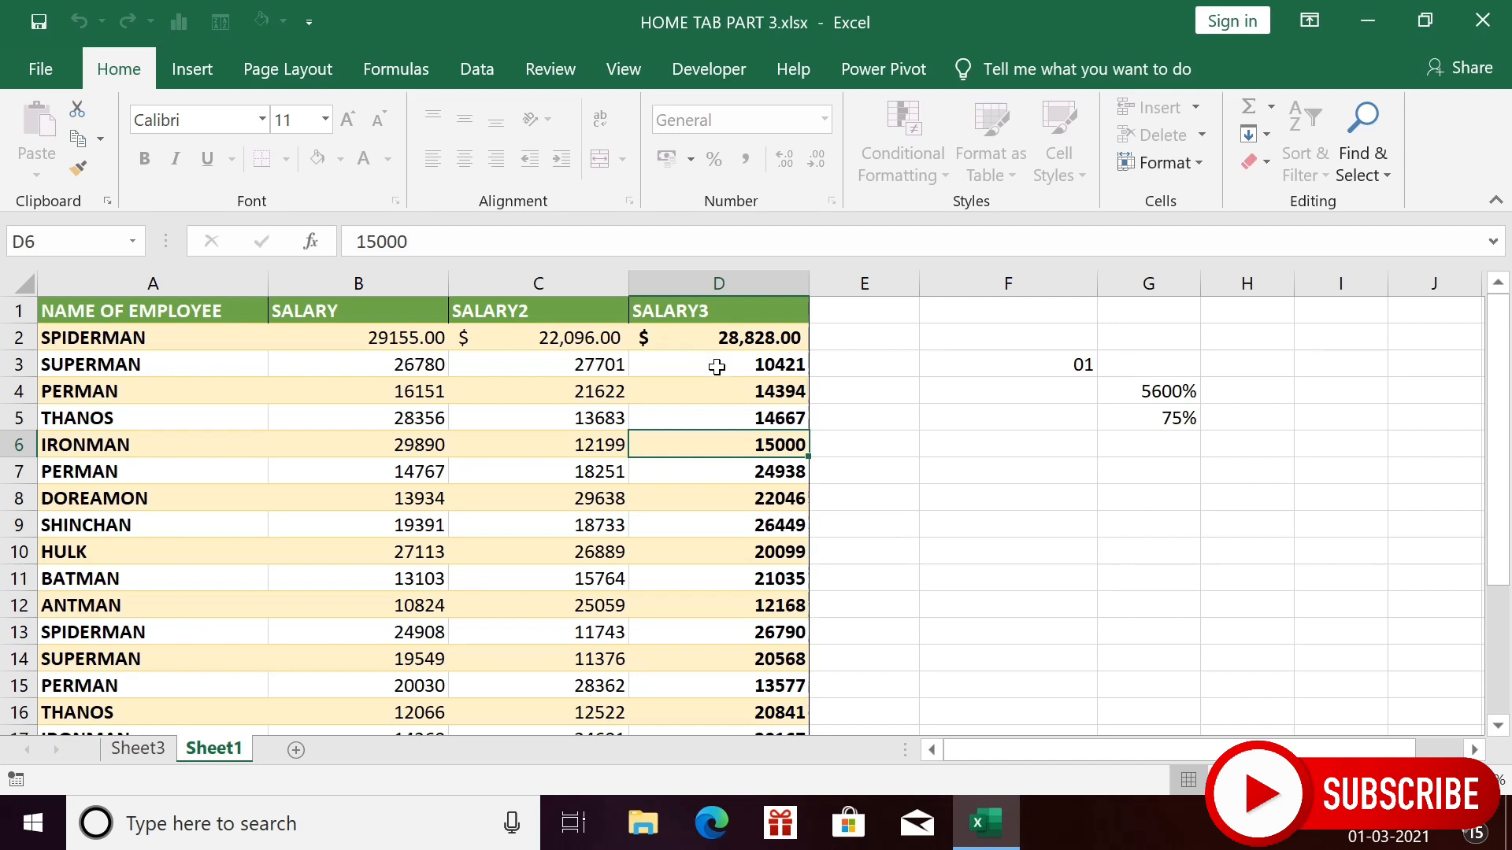
pyautogui.press('Up')
pyautogui.press('Up')
pyautogui.click(579, 369)
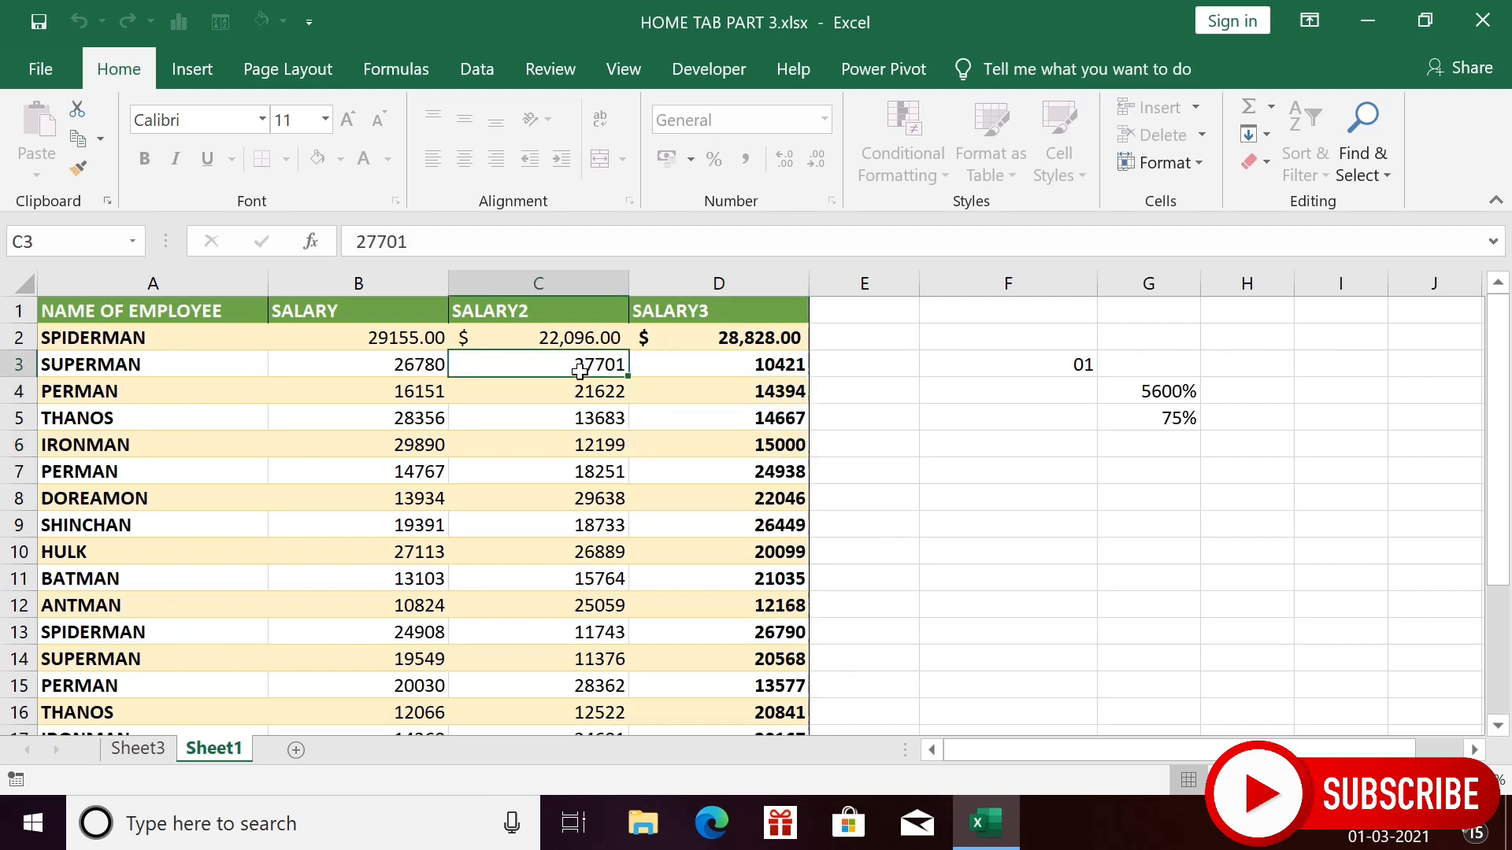
pyautogui.doubleClick(578, 370)
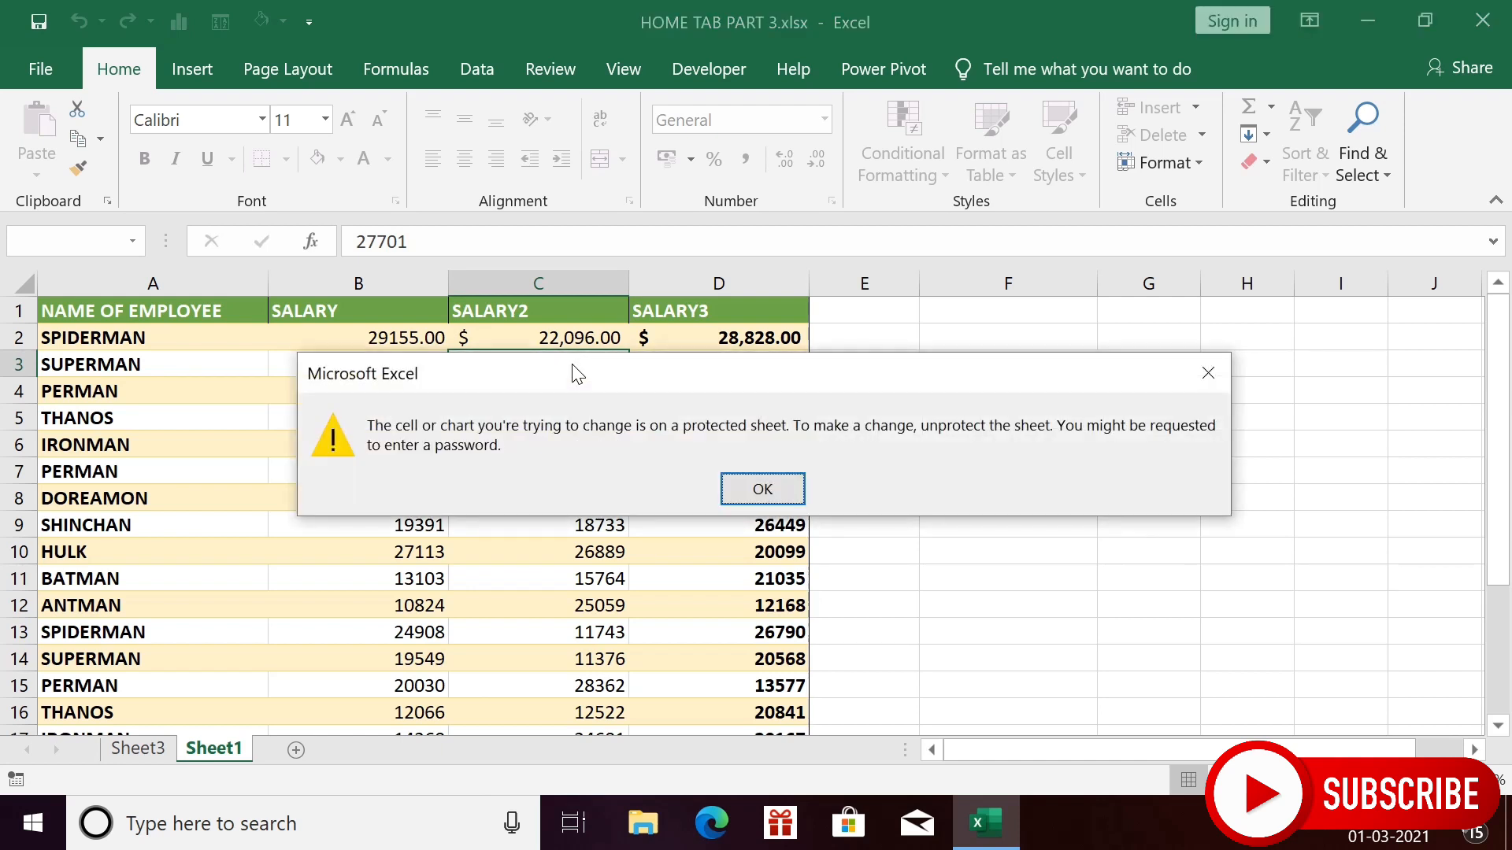
pyautogui.click(764, 494)
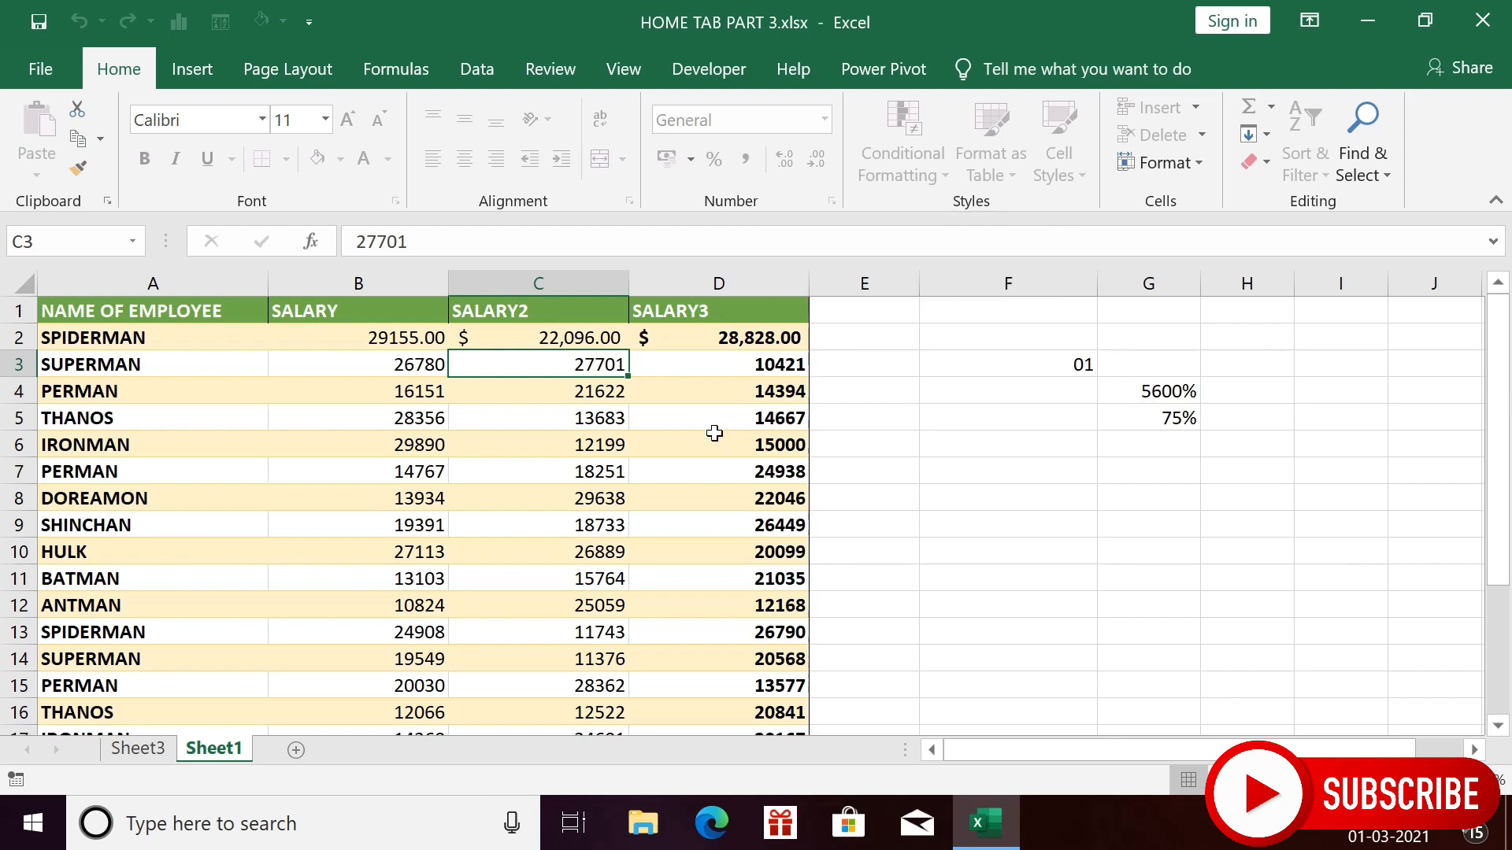
# - Unprotect Sheet1 and overwrite cell D7 (24938) with 'hfjhg'
pyautogui.click(1198, 162)
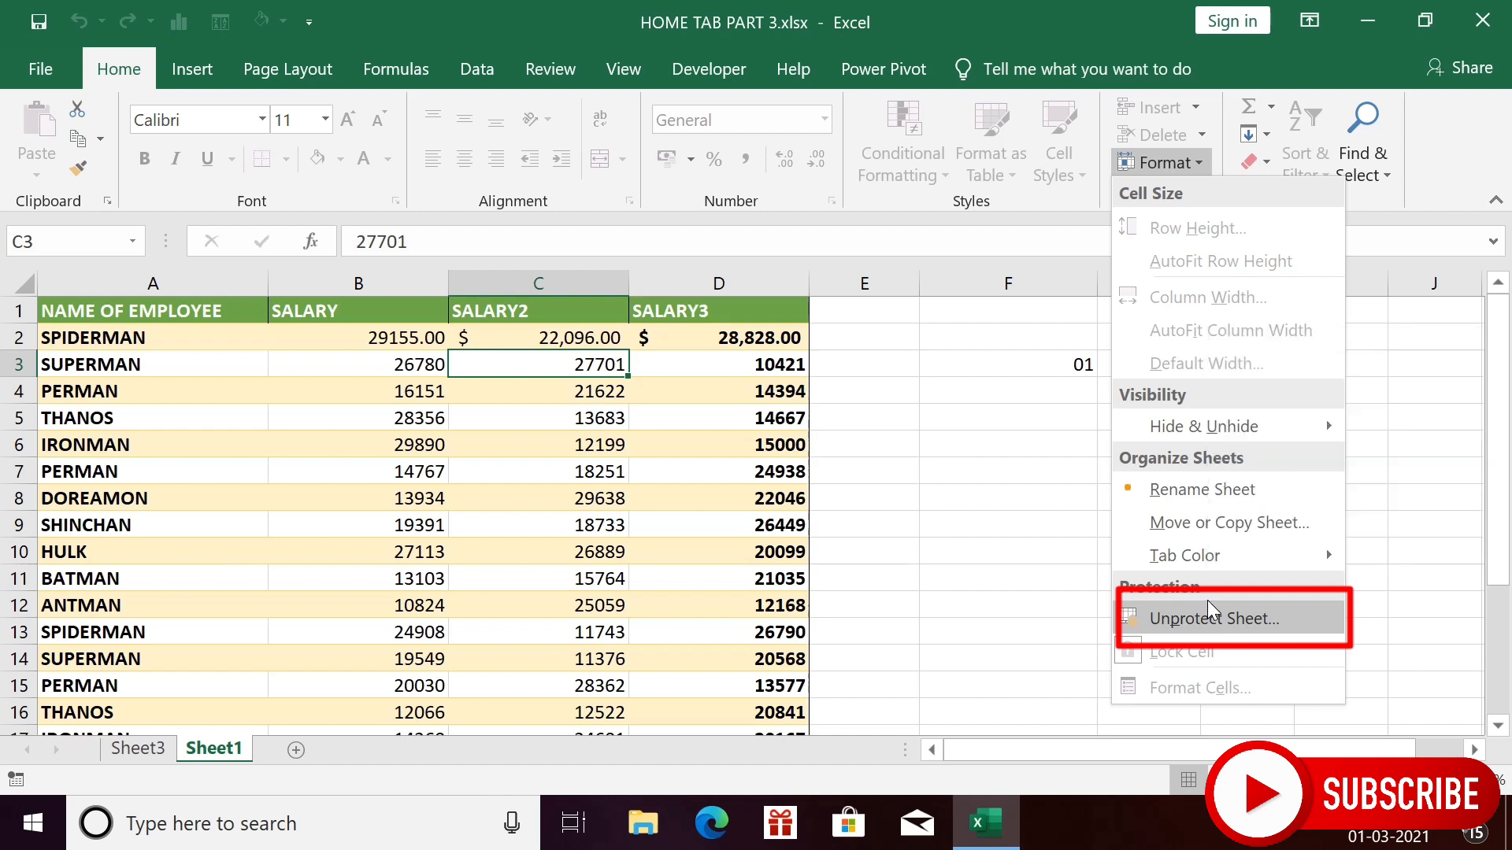
pyautogui.click(1215, 618)
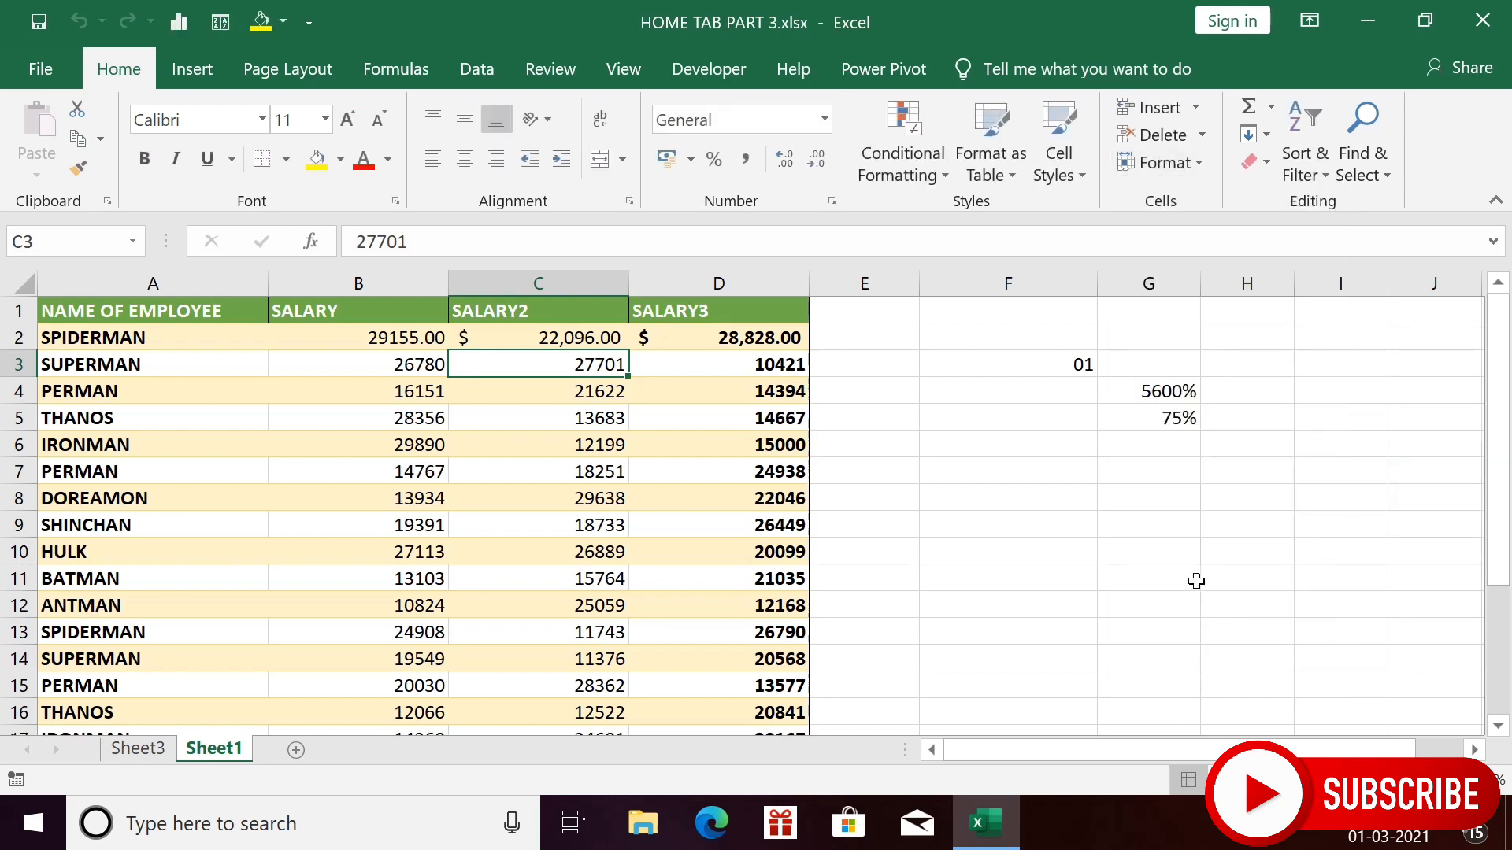
pyautogui.click(752, 477)
pyautogui.write('hfjhg')
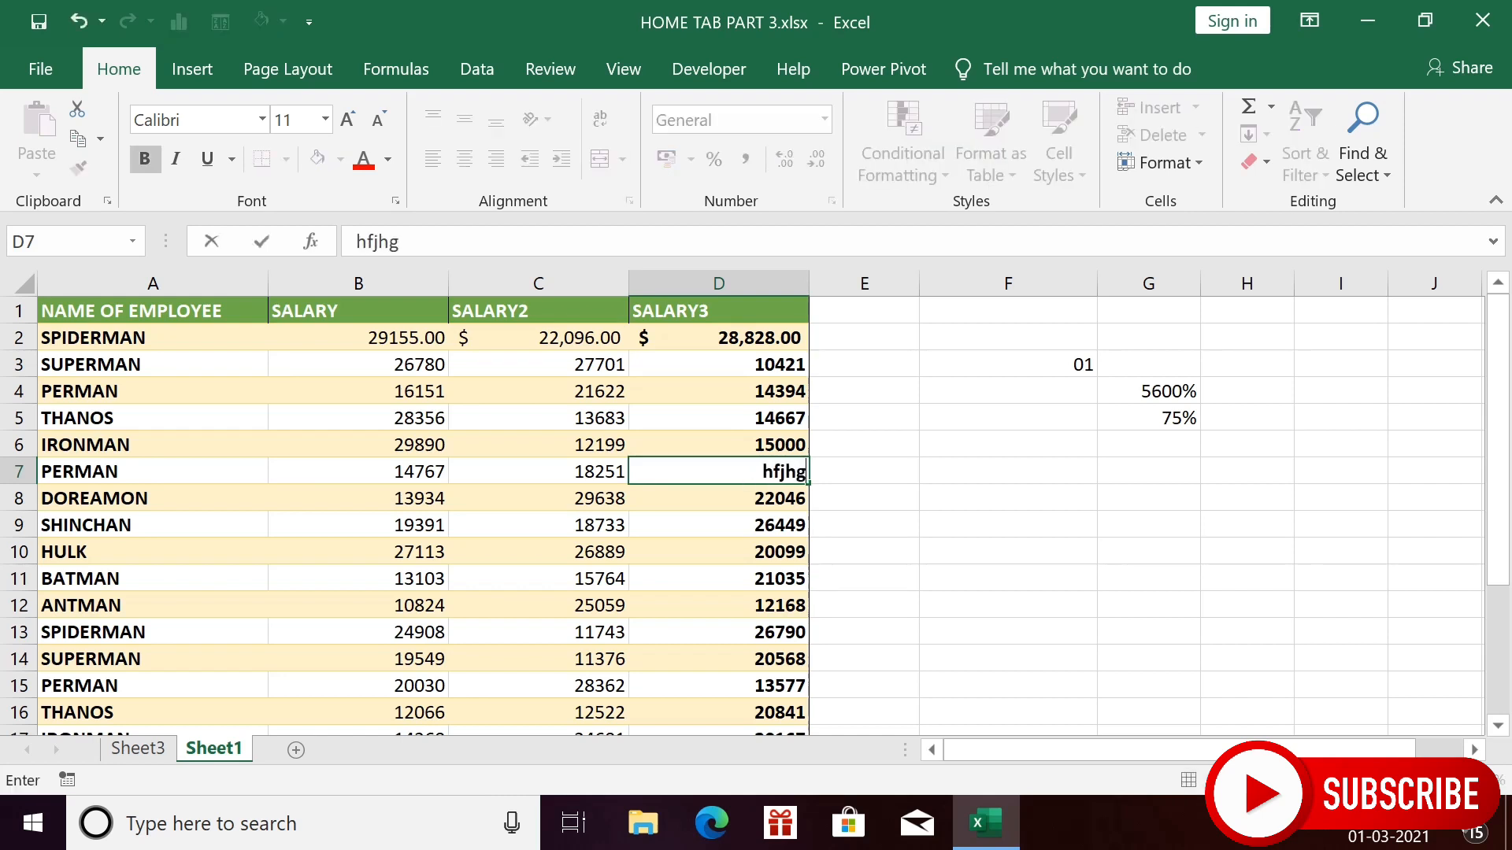
pyautogui.press('Return')
# - Undo the D7 and D8 test entries back to 24938 and 22046, then show Lock Cell
pyautogui.write('mnbnmbk')
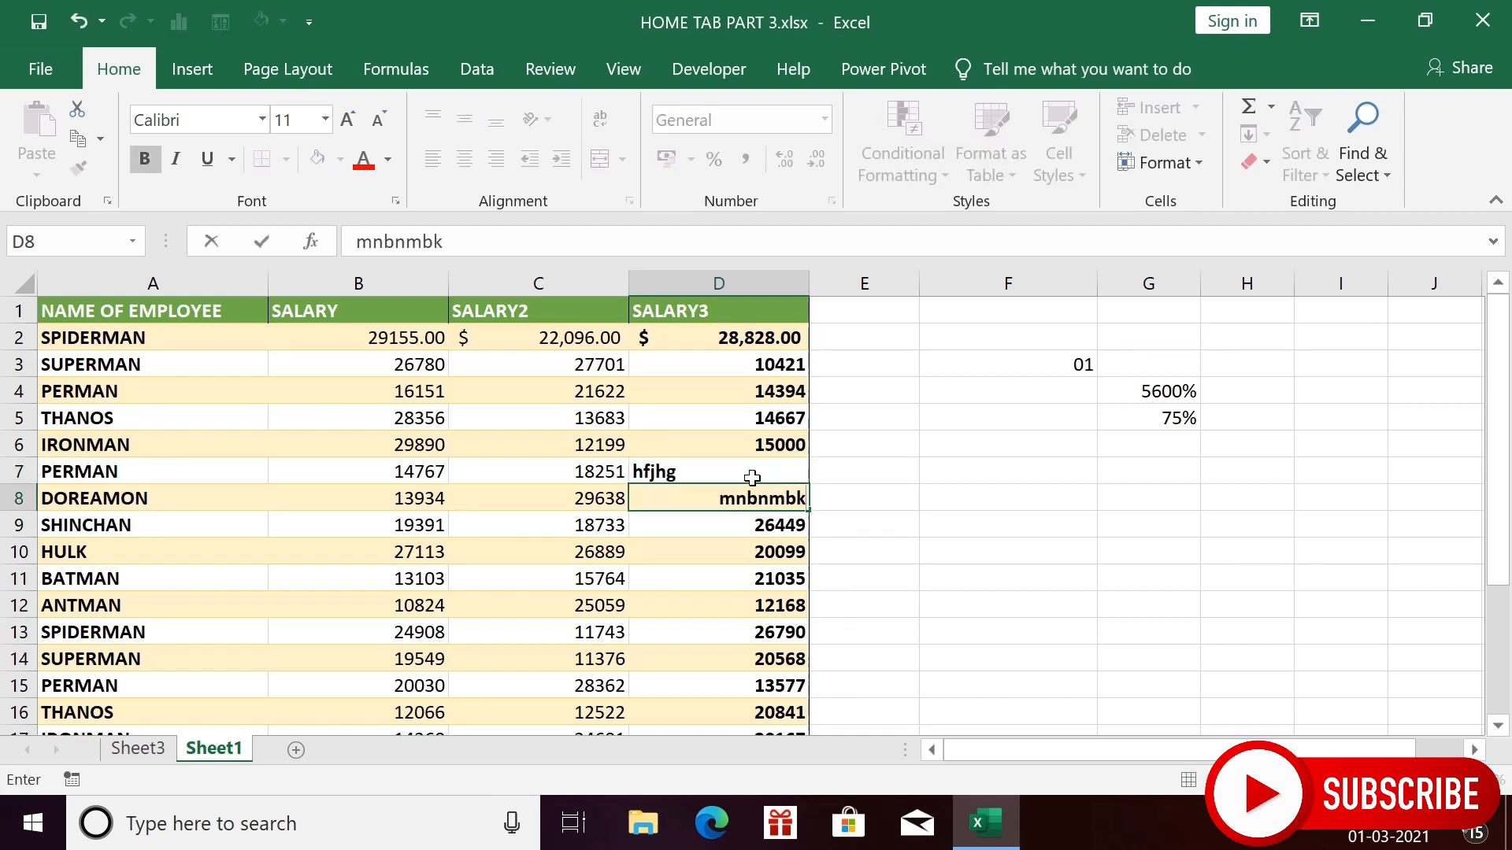
pyautogui.click(523, 470)
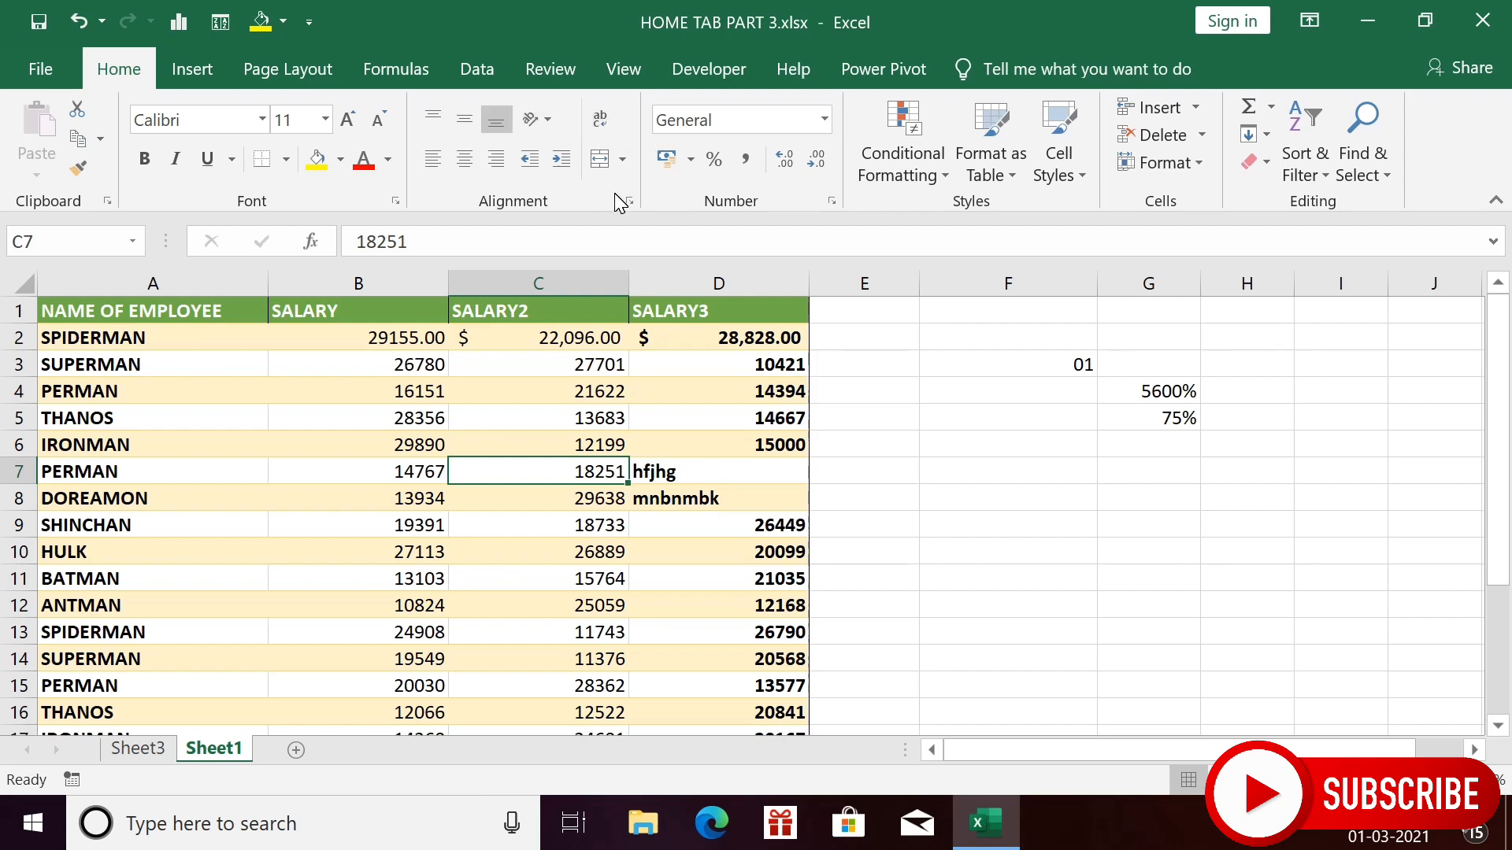
pyautogui.hotkey('ctrl', 'z')
pyautogui.hotkey('ctrl', 'z')
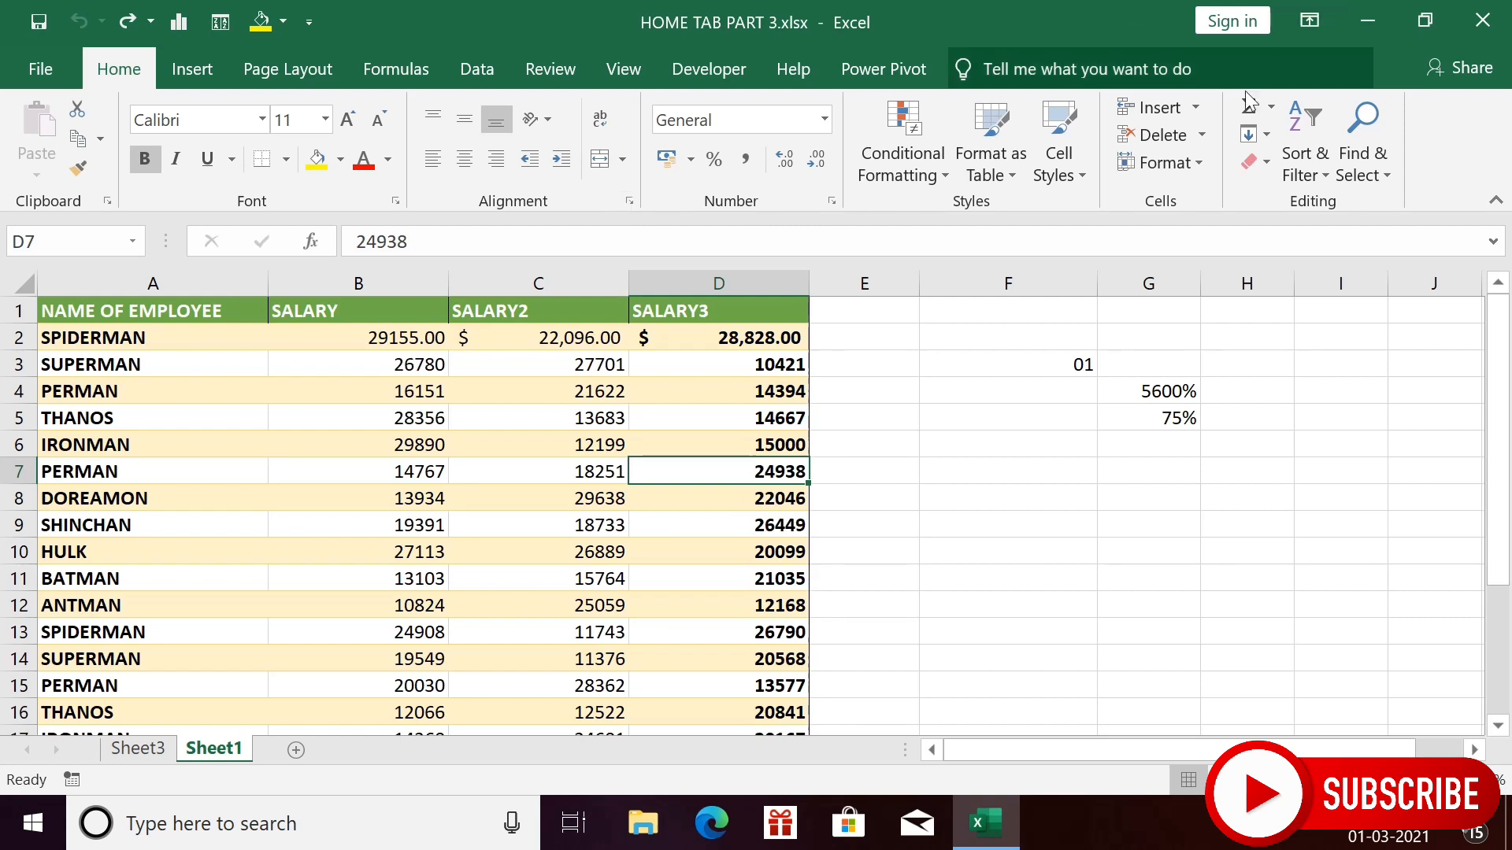
pyautogui.click(1195, 157)
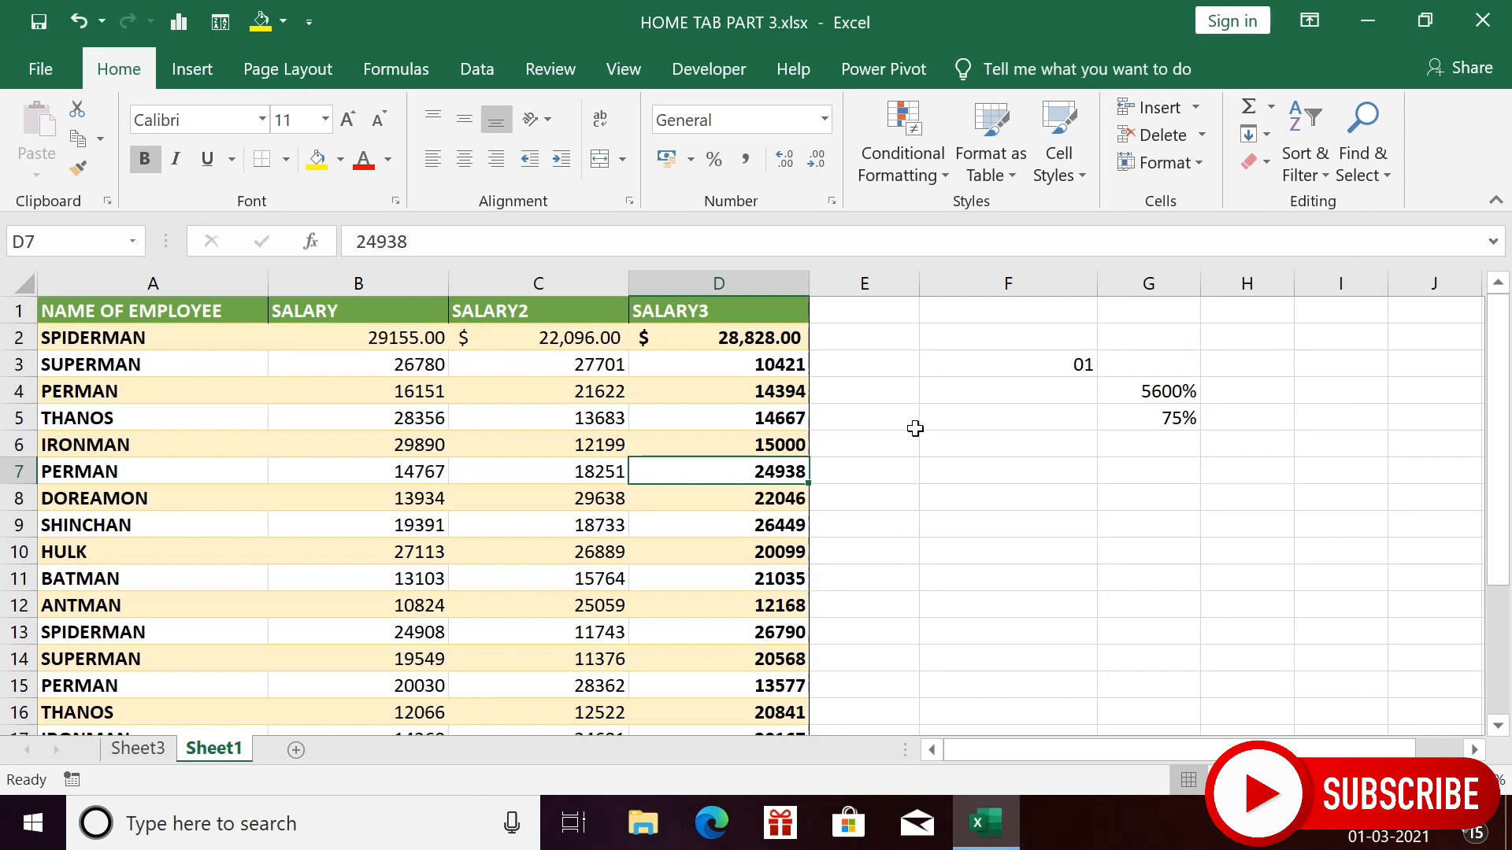
pyautogui.click(1201, 163)
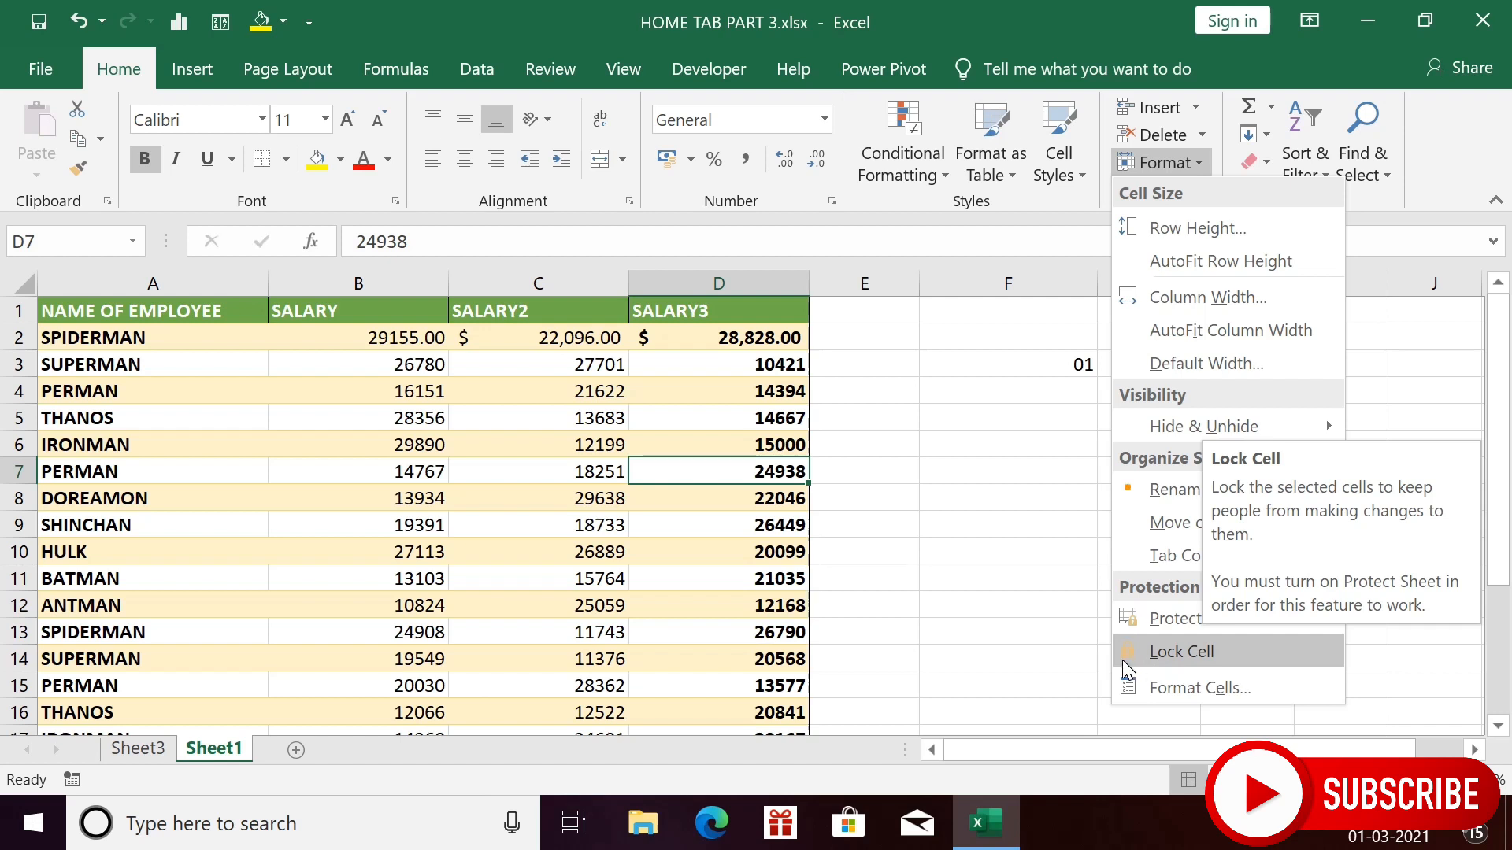
# - Protect Sheet1 with no password and 'Select locked cells' unchecked
pyautogui.click(1184, 621)
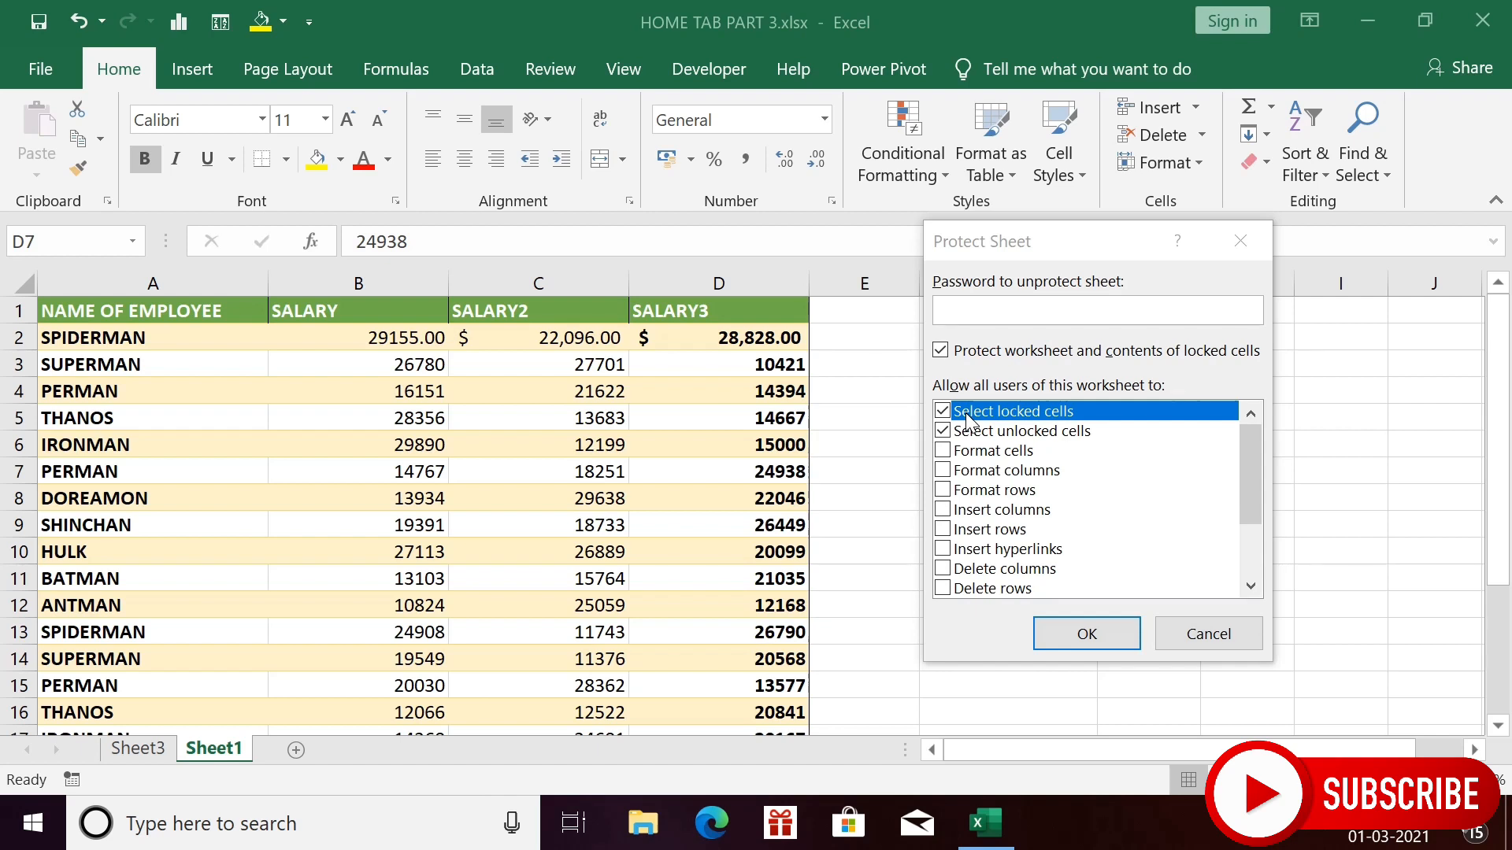
pyautogui.click(959, 416)
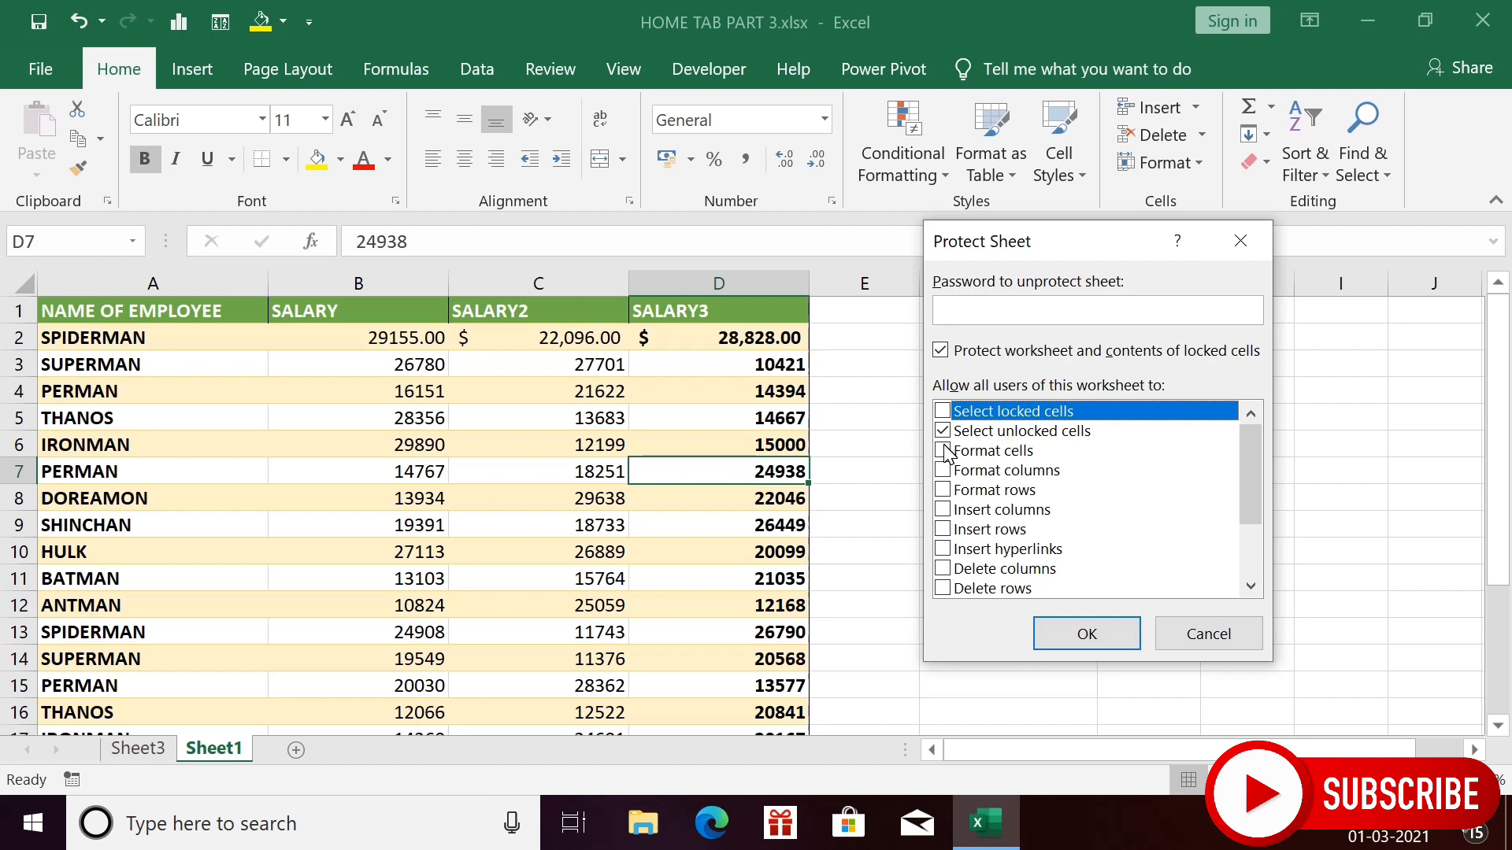
pyautogui.click(1100, 635)
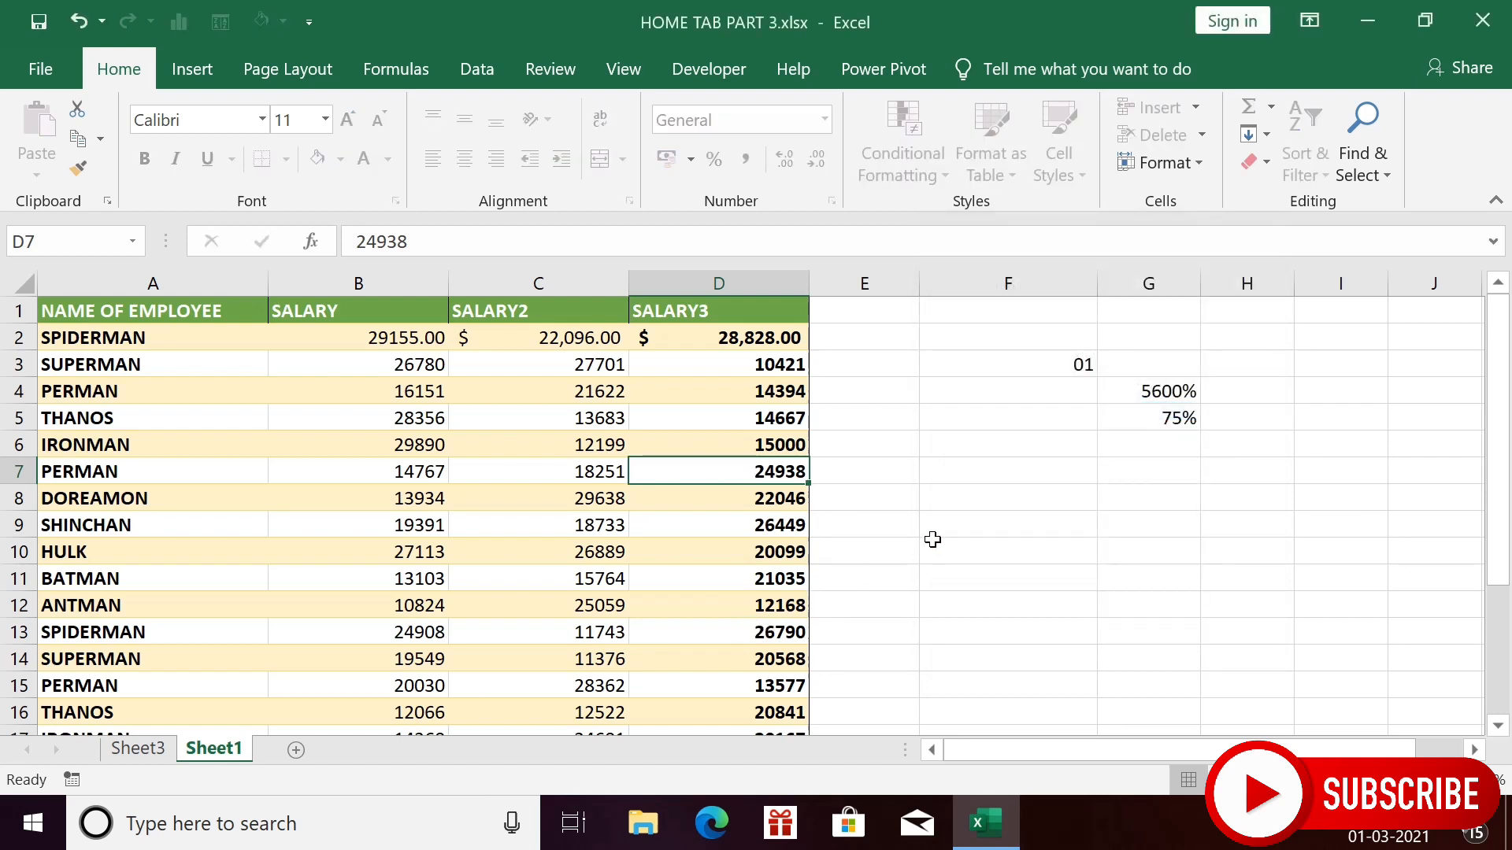
pyautogui.press('F2')
pyautogui.doubleClick(1078, 418)
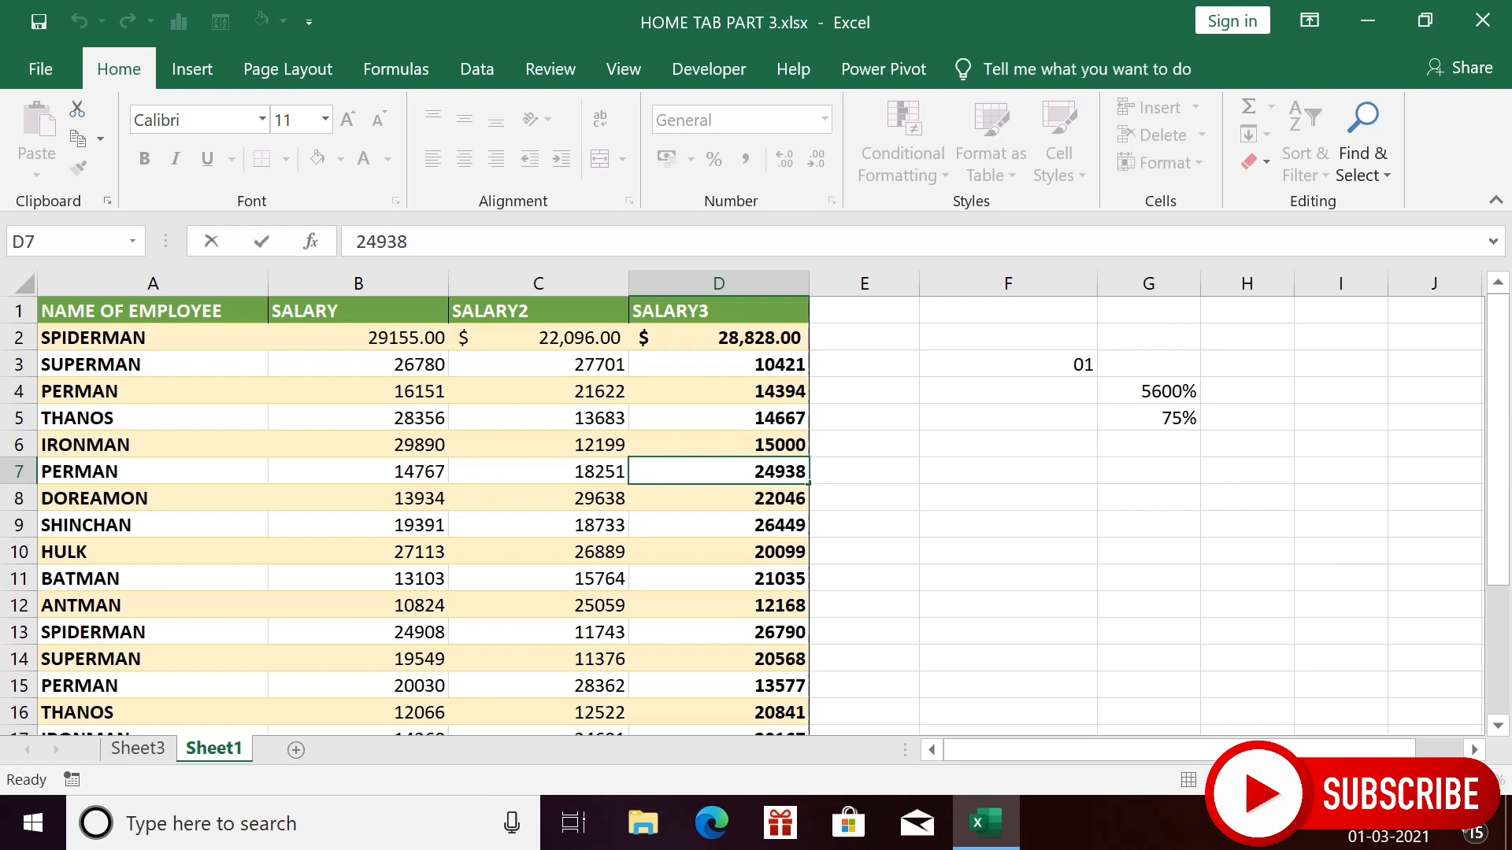
pyautogui.doubleClick(796, 378)
pyautogui.doubleClick(553, 375)
pyautogui.doubleClick(411, 429)
pyautogui.write('jhgkjg')
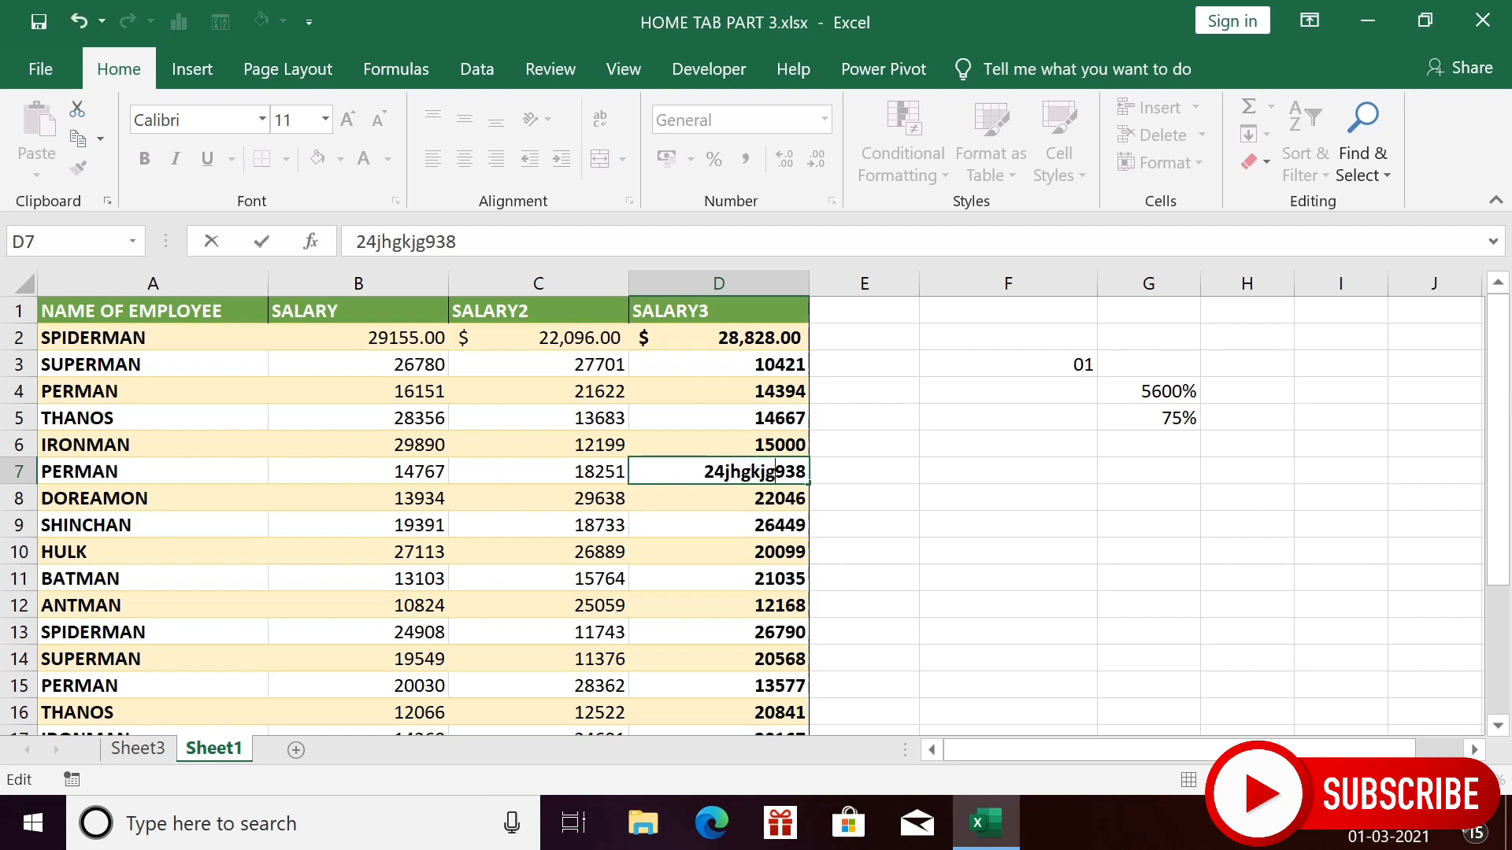
pyautogui.hotkey('ctrl', 'Return')
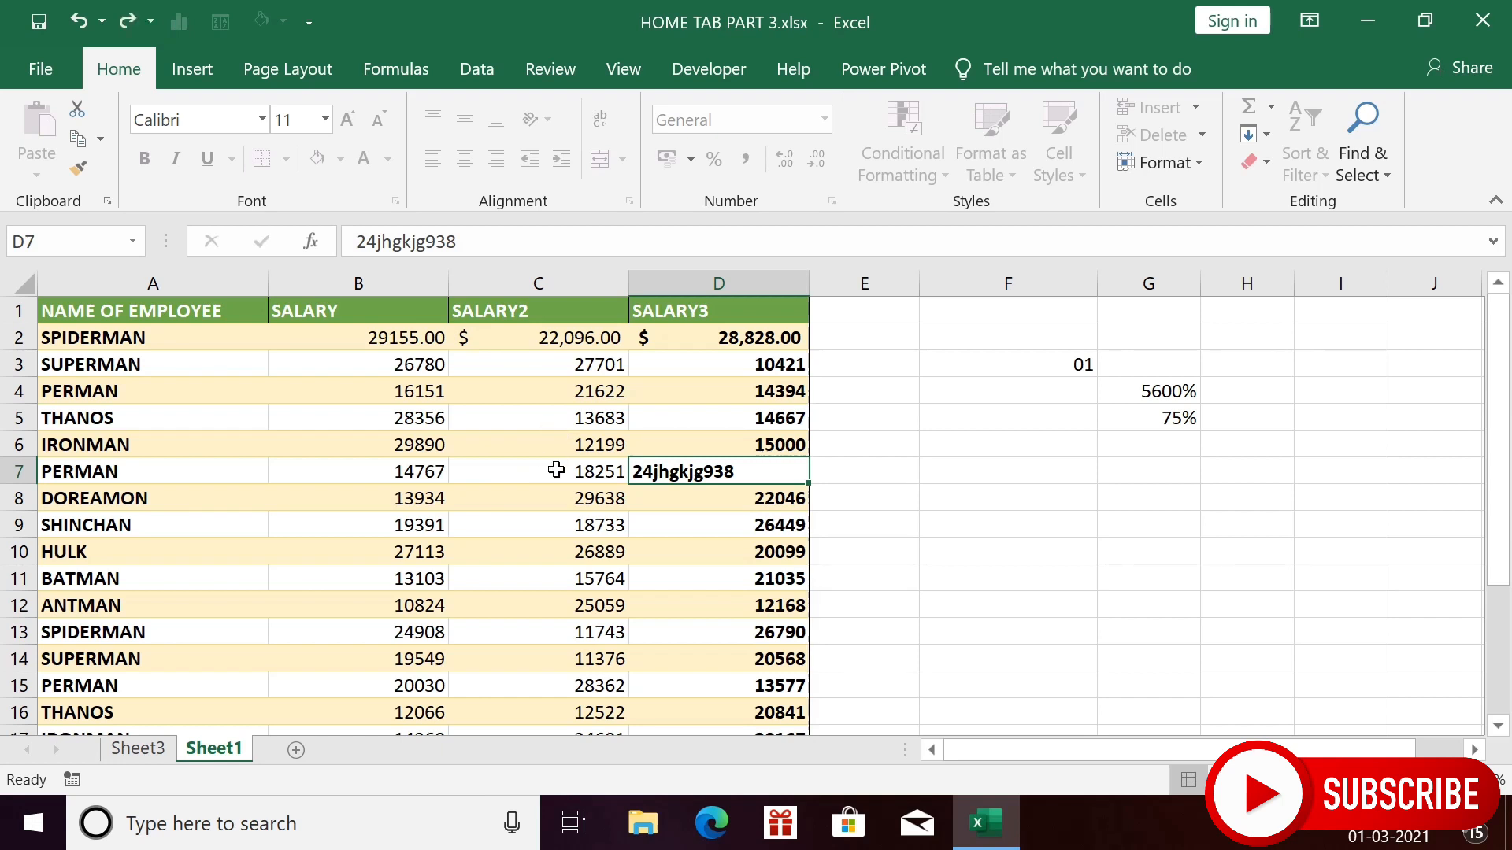
pyautogui.hotkey('ctrl', 'z')
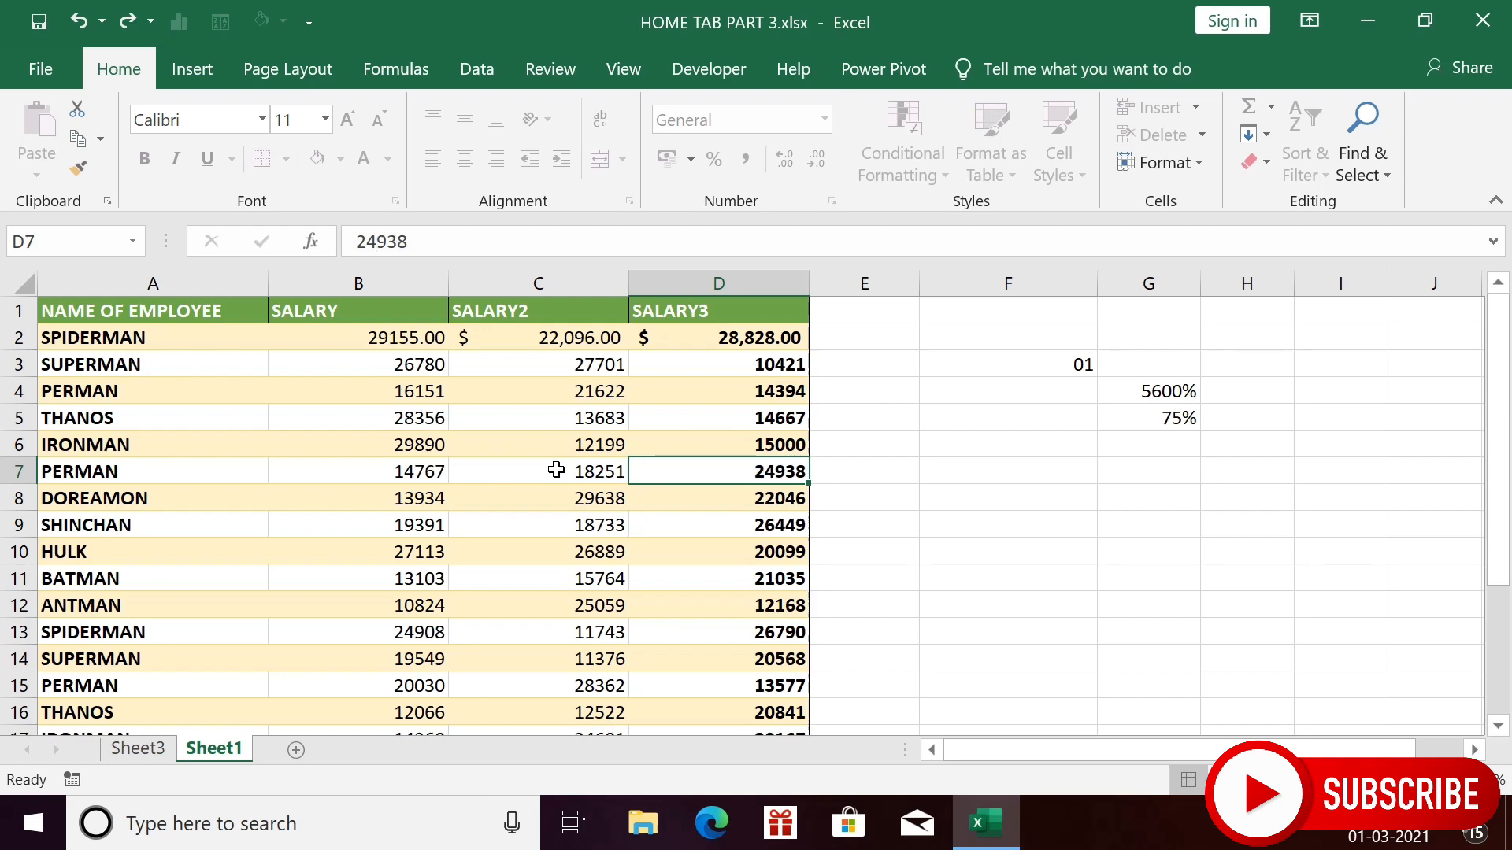
pyautogui.click(1203, 159)
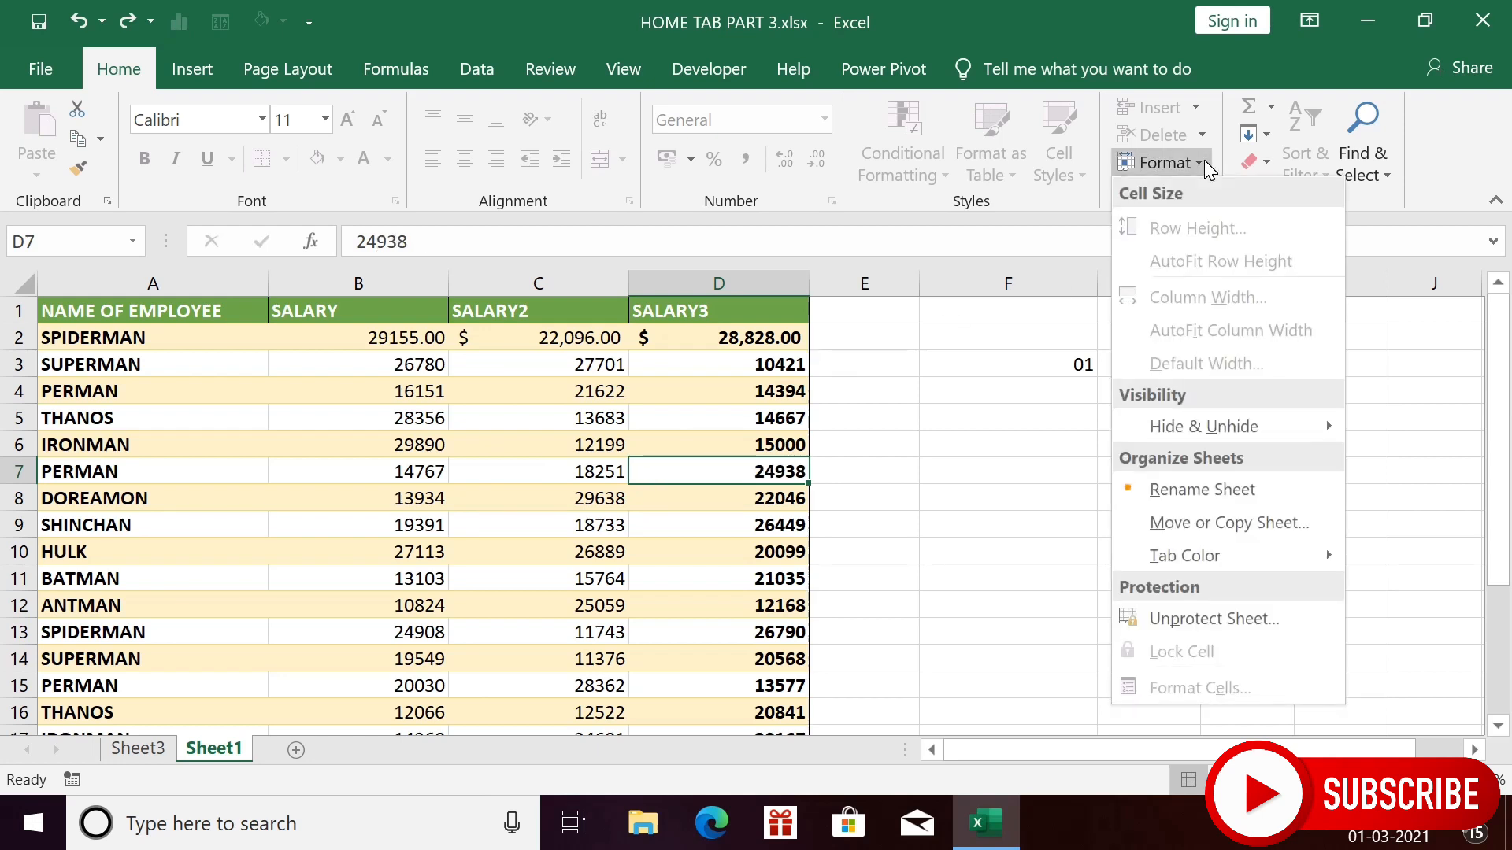
pyautogui.click(1193, 619)
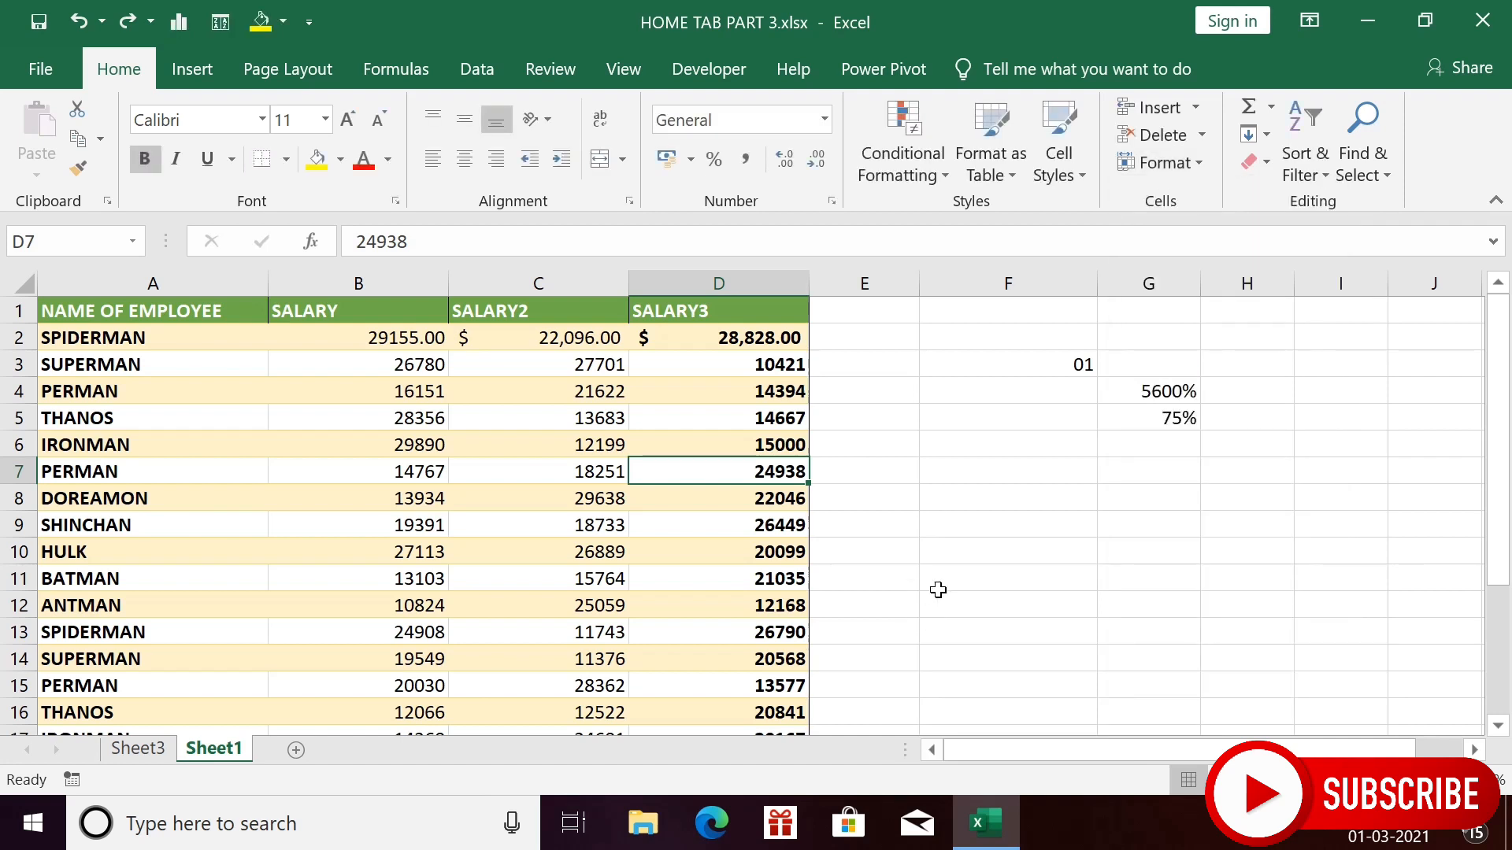
pyautogui.press('Up')
pyautogui.press('Left')
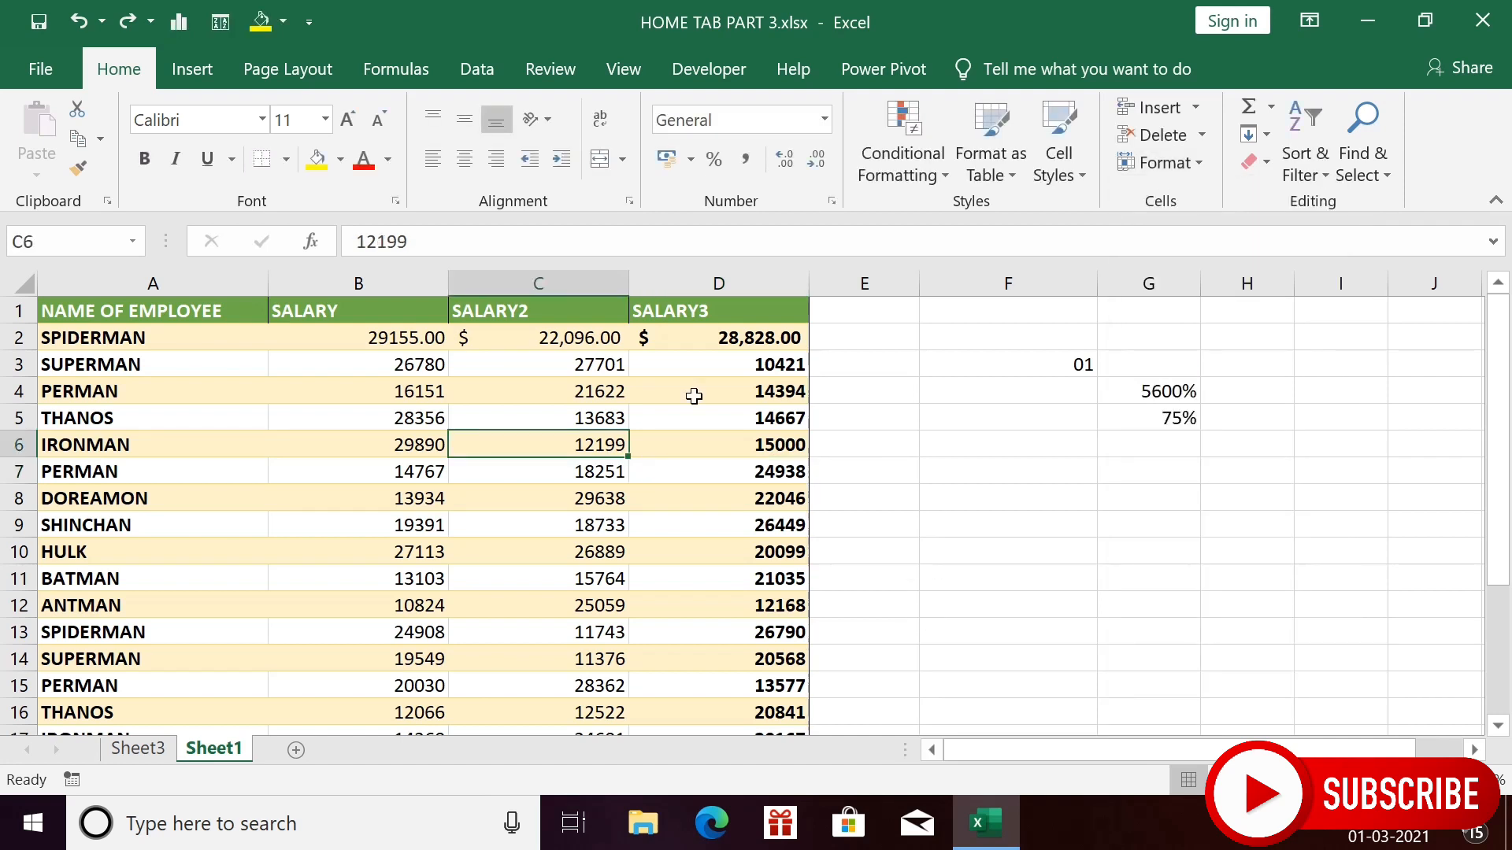
pyautogui.click(692, 391)
pyautogui.click(531, 396)
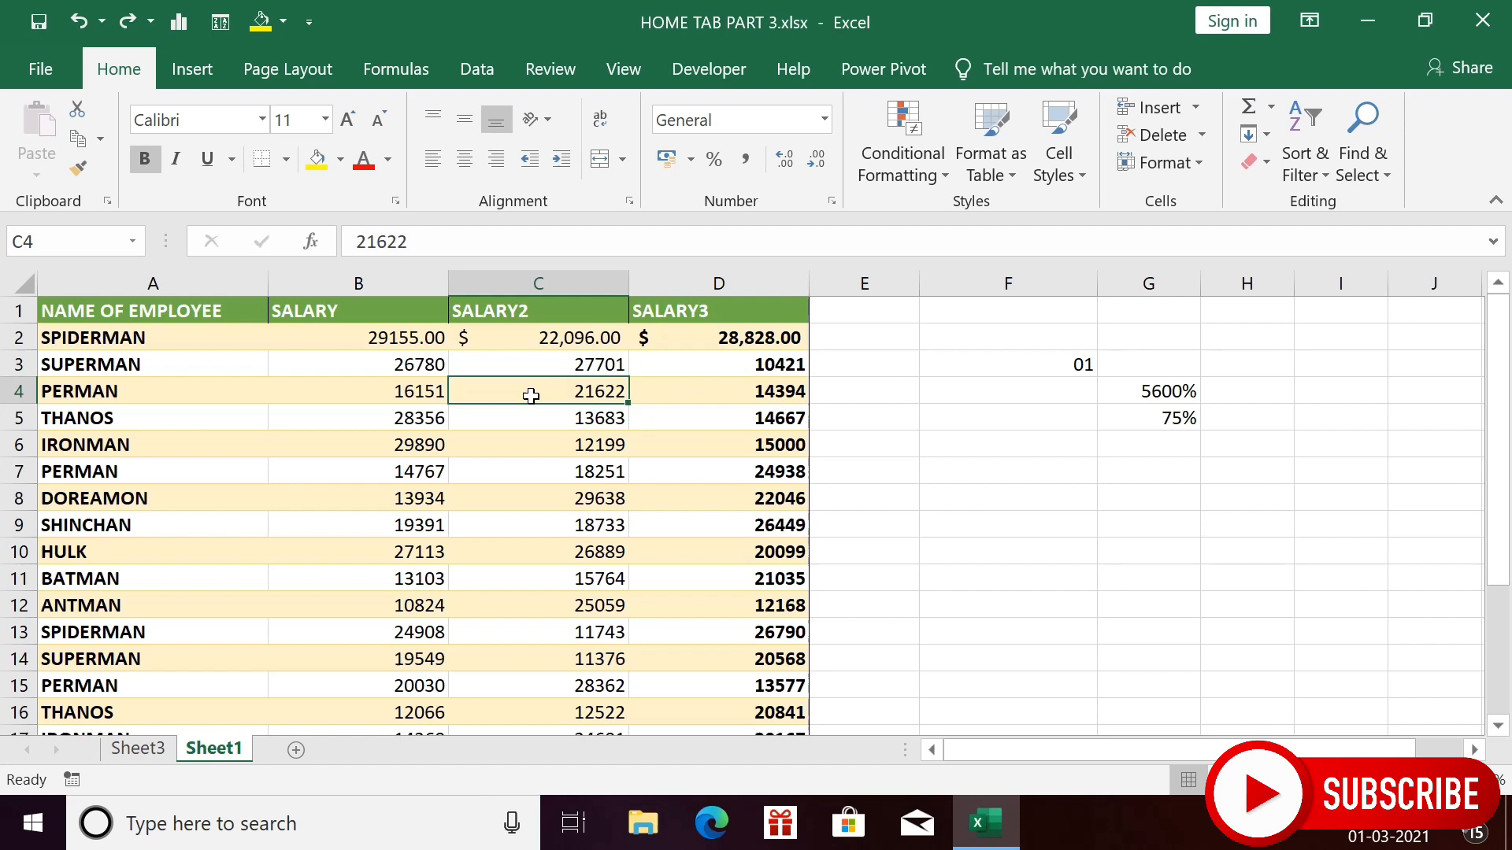
pyautogui.click(381, 391)
pyautogui.write('hjgk')
pyautogui.press('Return')
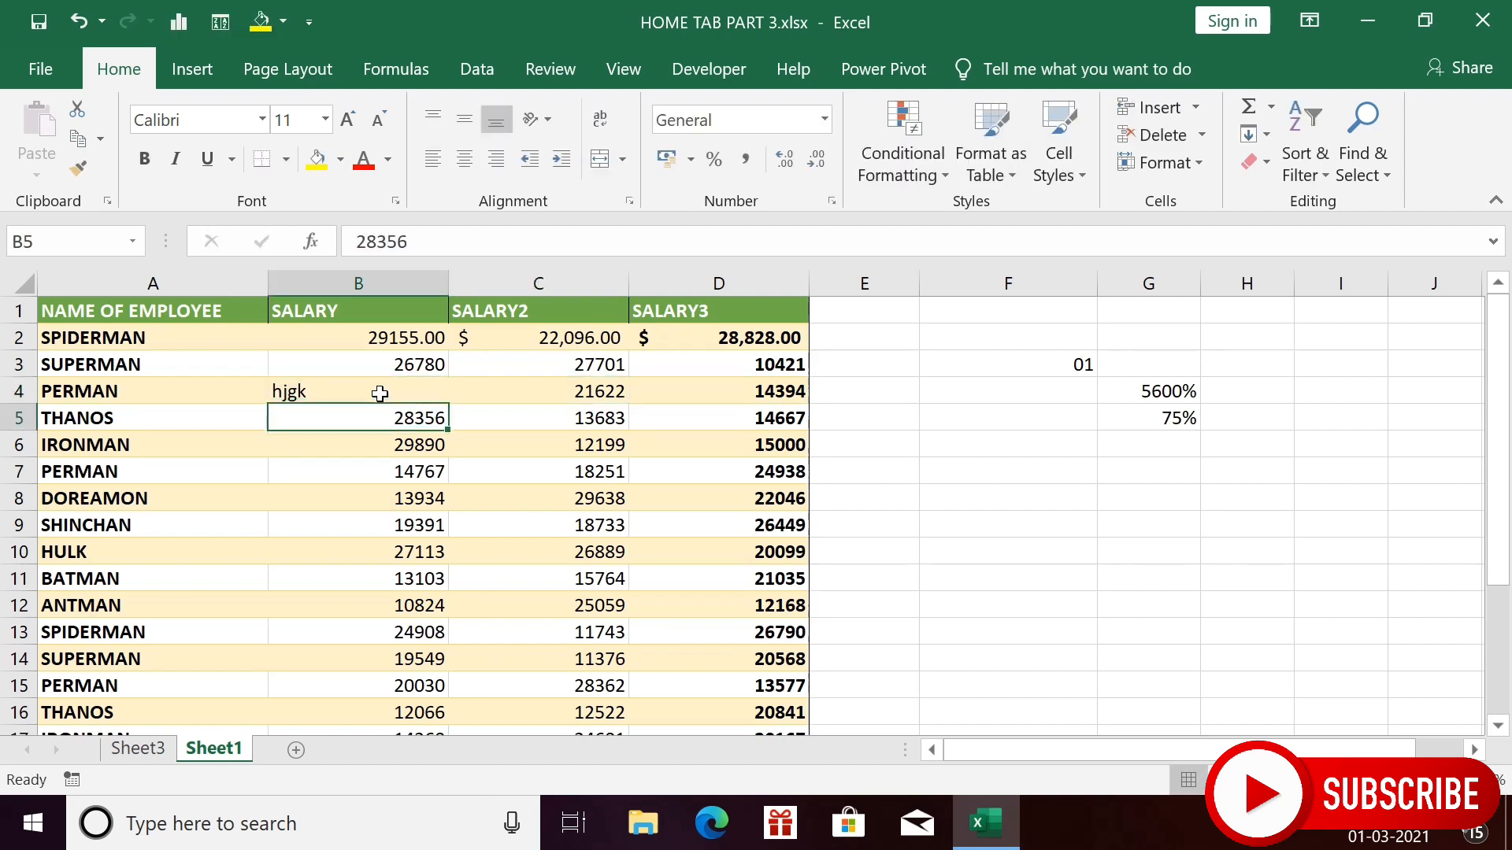
pyautogui.hotkey('ctrl', 'z')
pyautogui.click(514, 392)
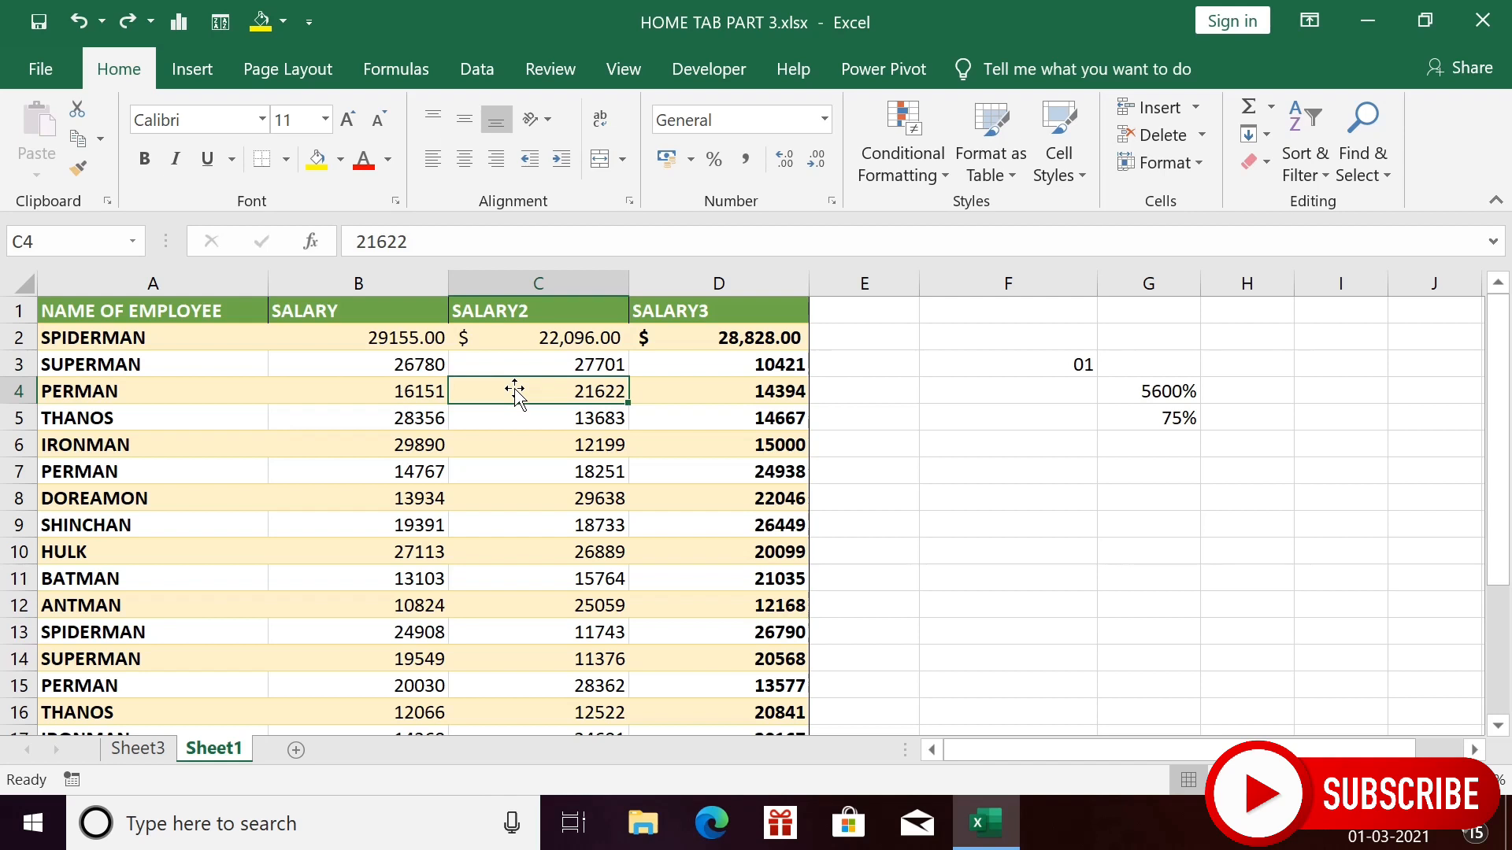
pyautogui.click(414, 289)
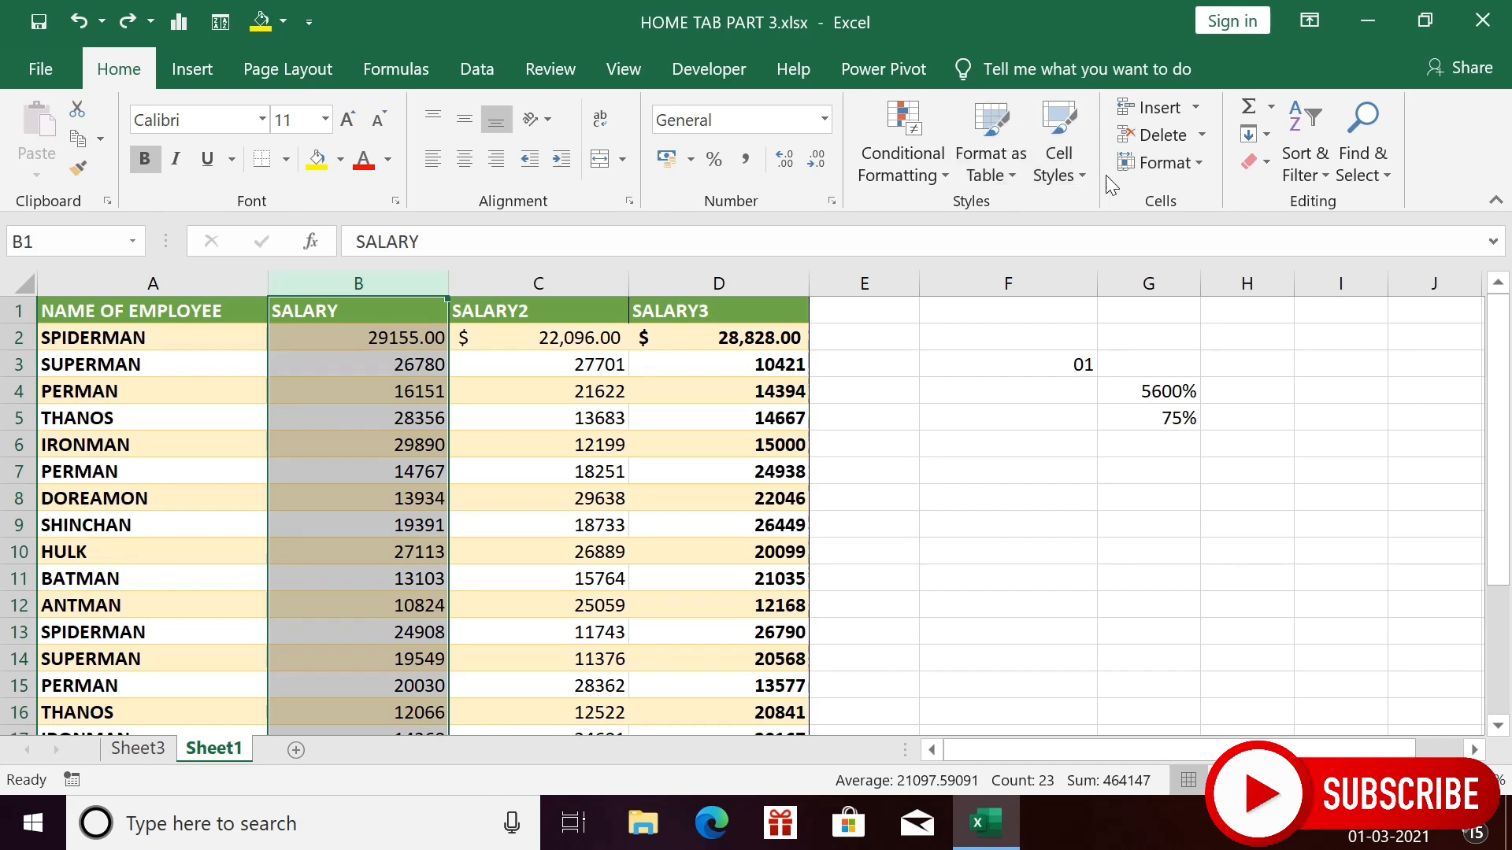
# - Lock the SALARY column cells and protect Sheet1 without a password, allowing users to format cells
pyautogui.click(1195, 172)
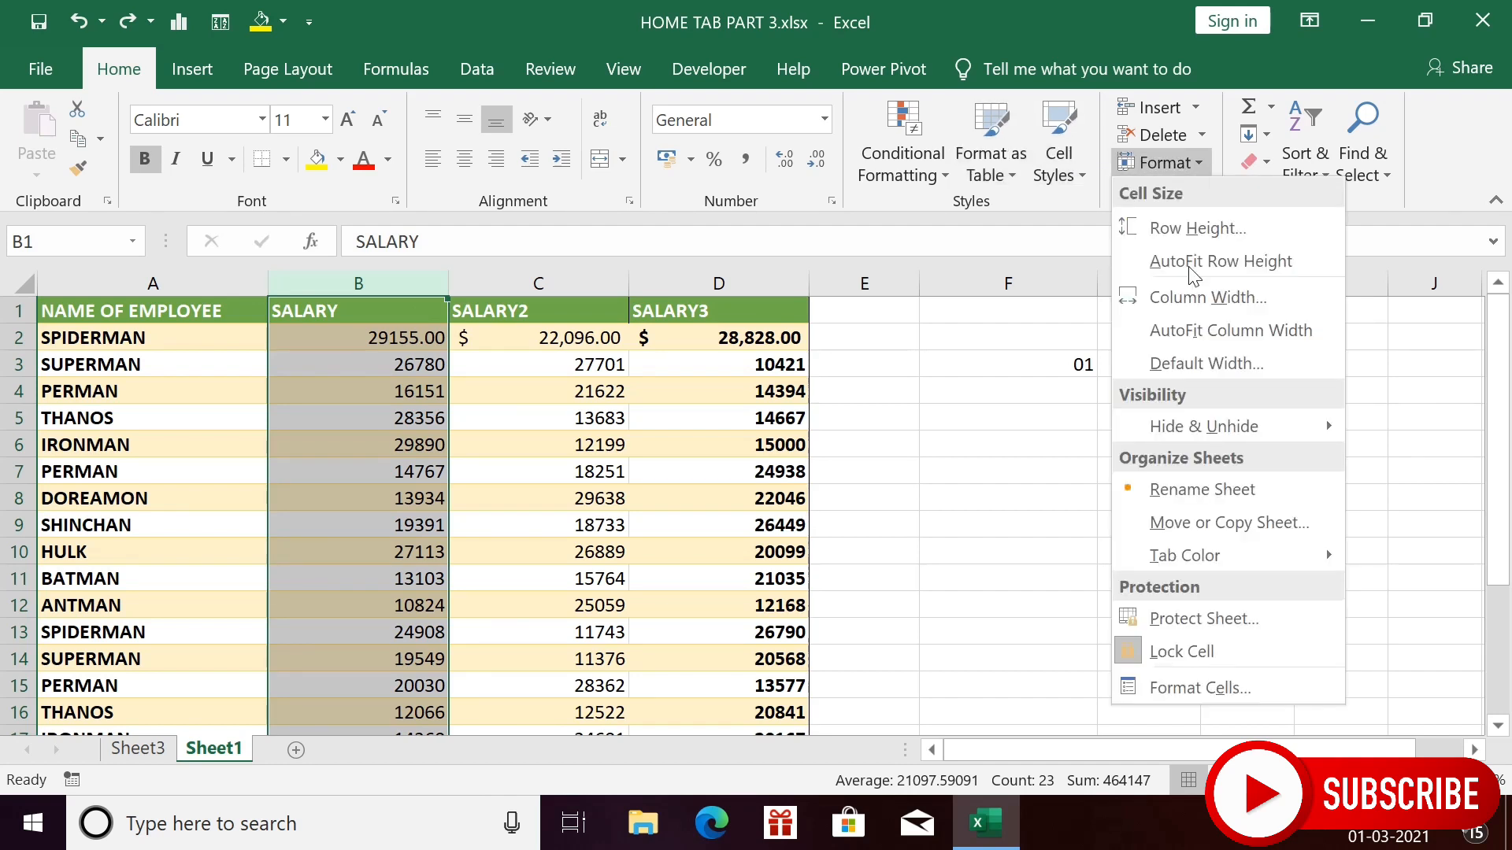
pyautogui.click(1190, 654)
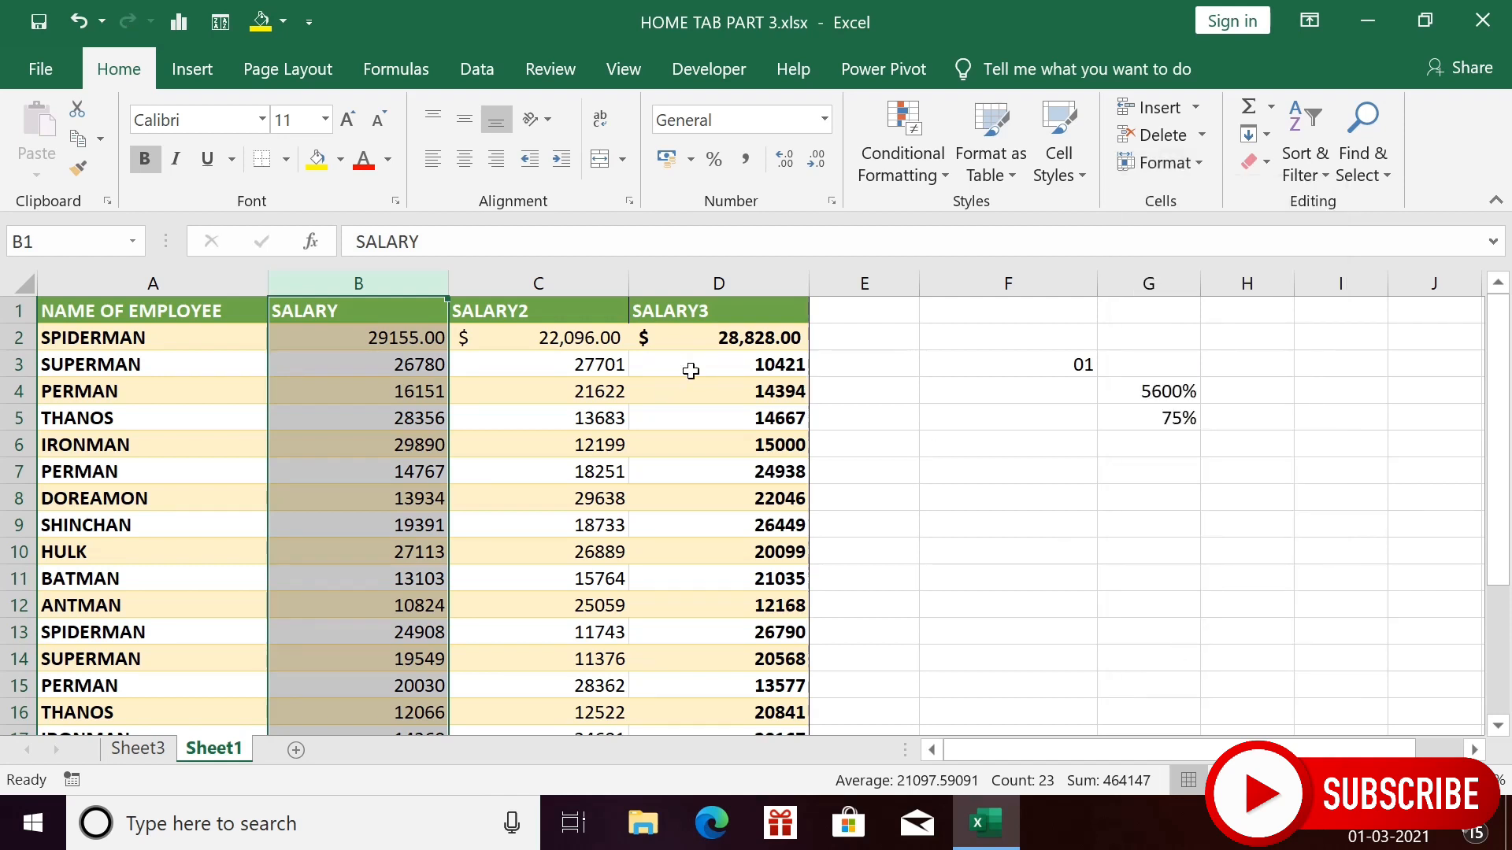
pyautogui.click(1208, 164)
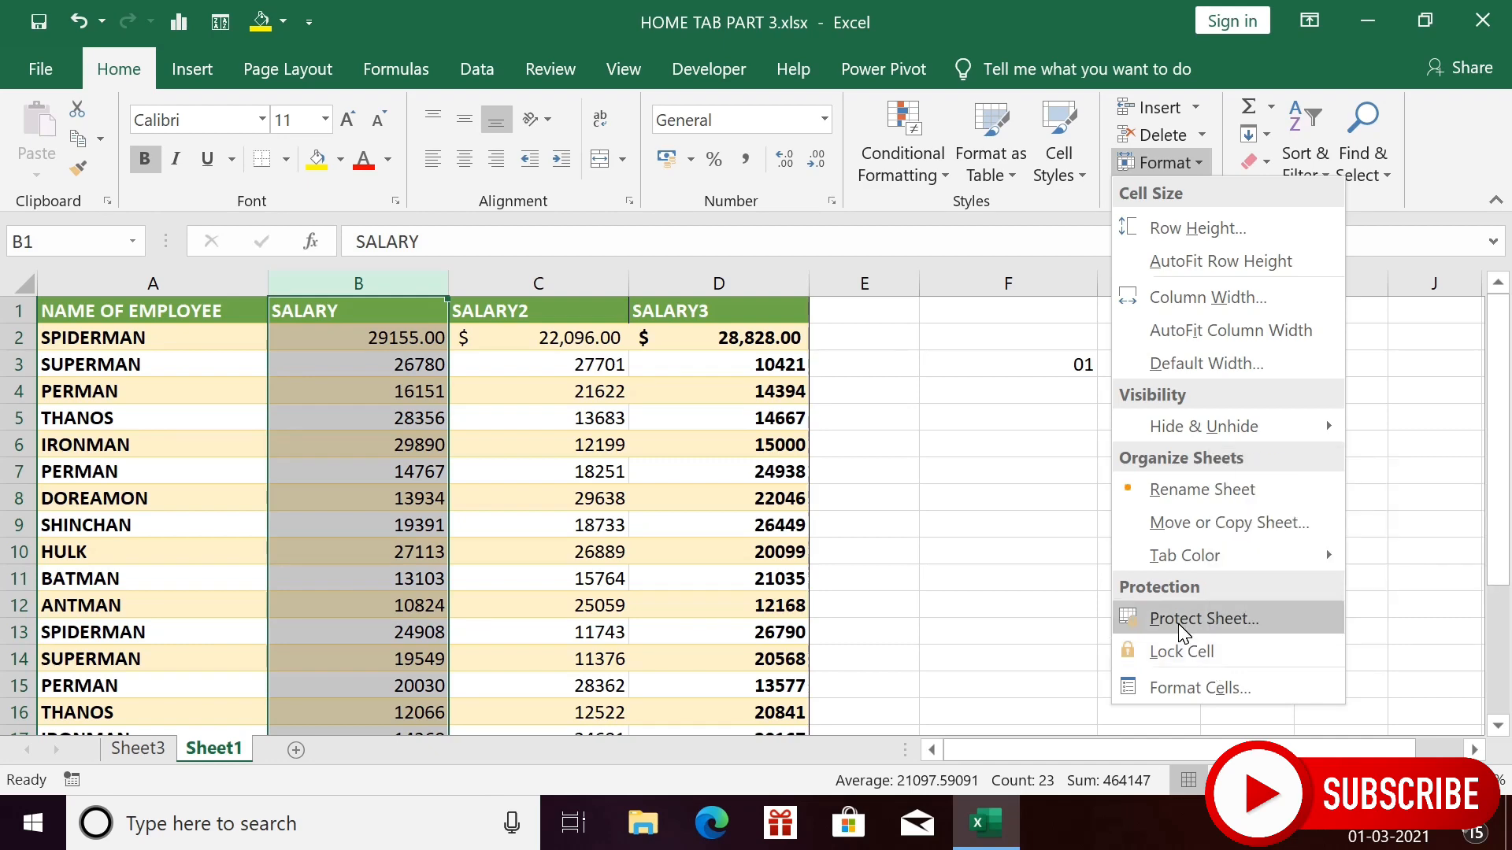
pyautogui.click(1239, 614)
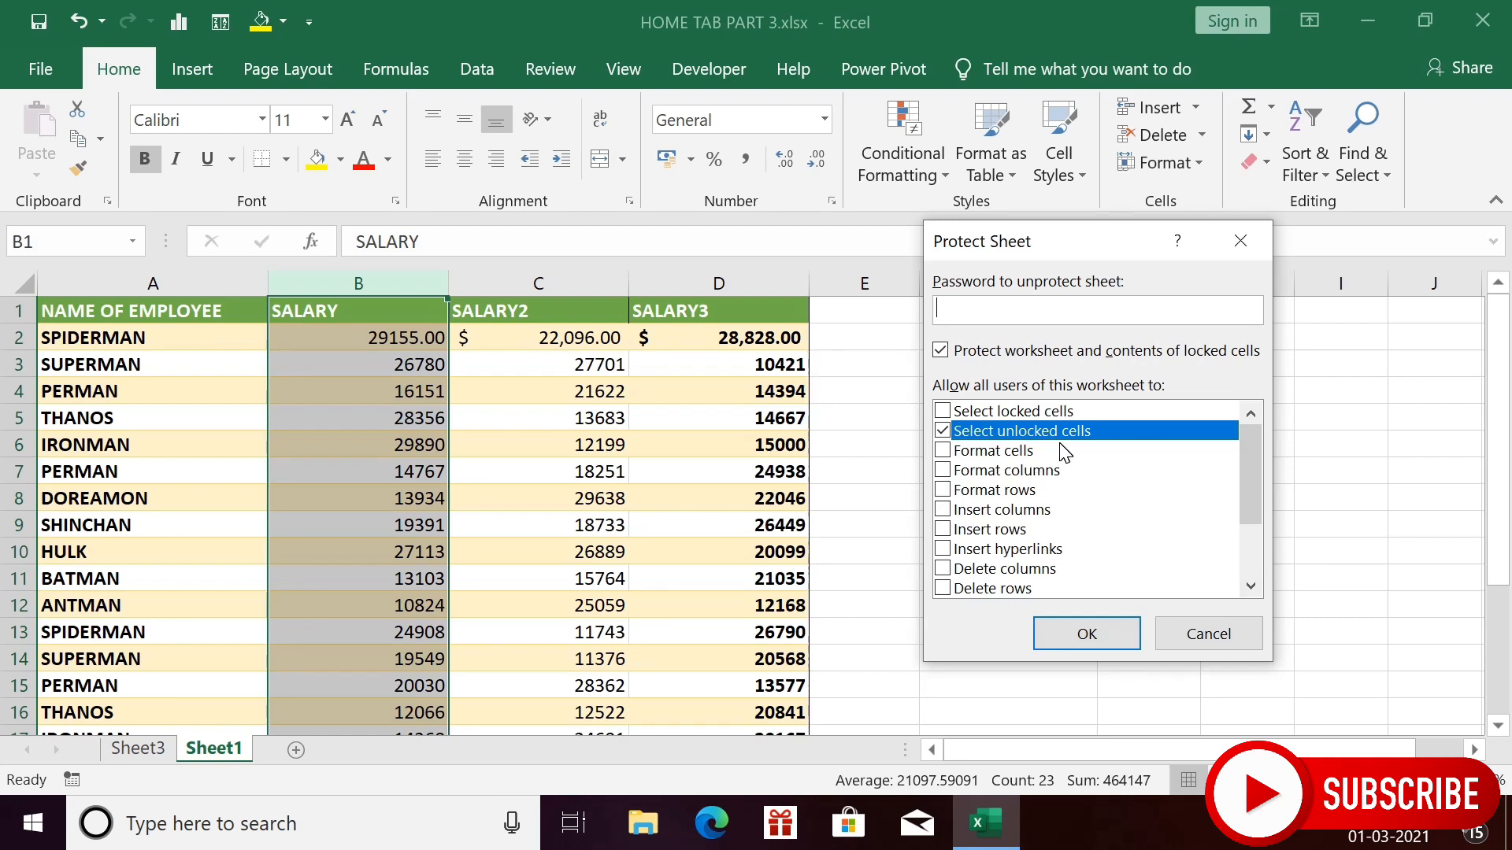
pyautogui.click(941, 451)
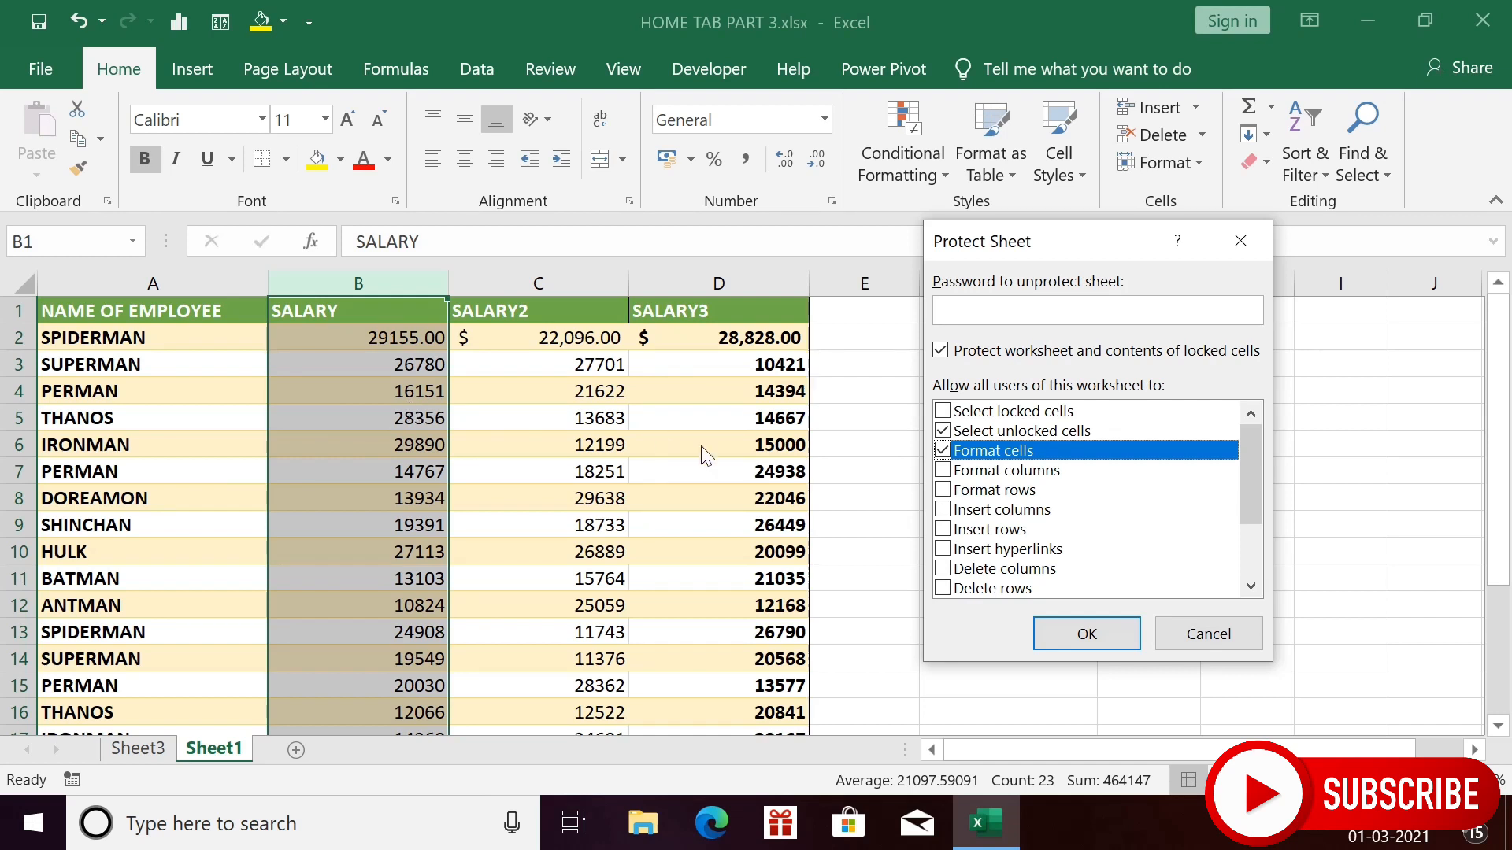
pyautogui.click(1087, 634)
pyautogui.click(412, 402)
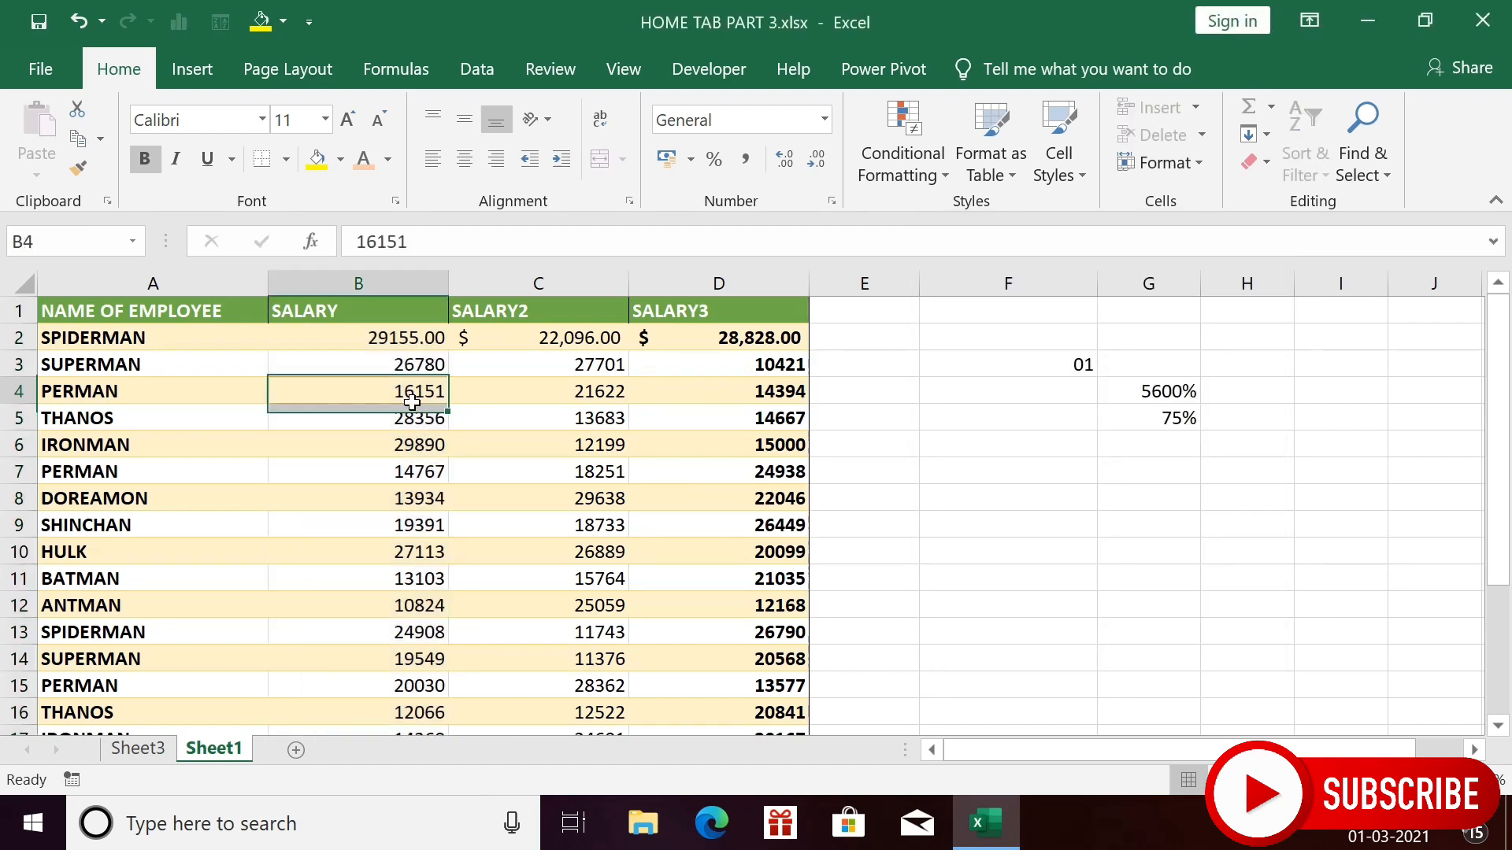
# - Give the SPIDERMAN salary cell B2 an orange fill and white font colour
pyautogui.click(432, 338)
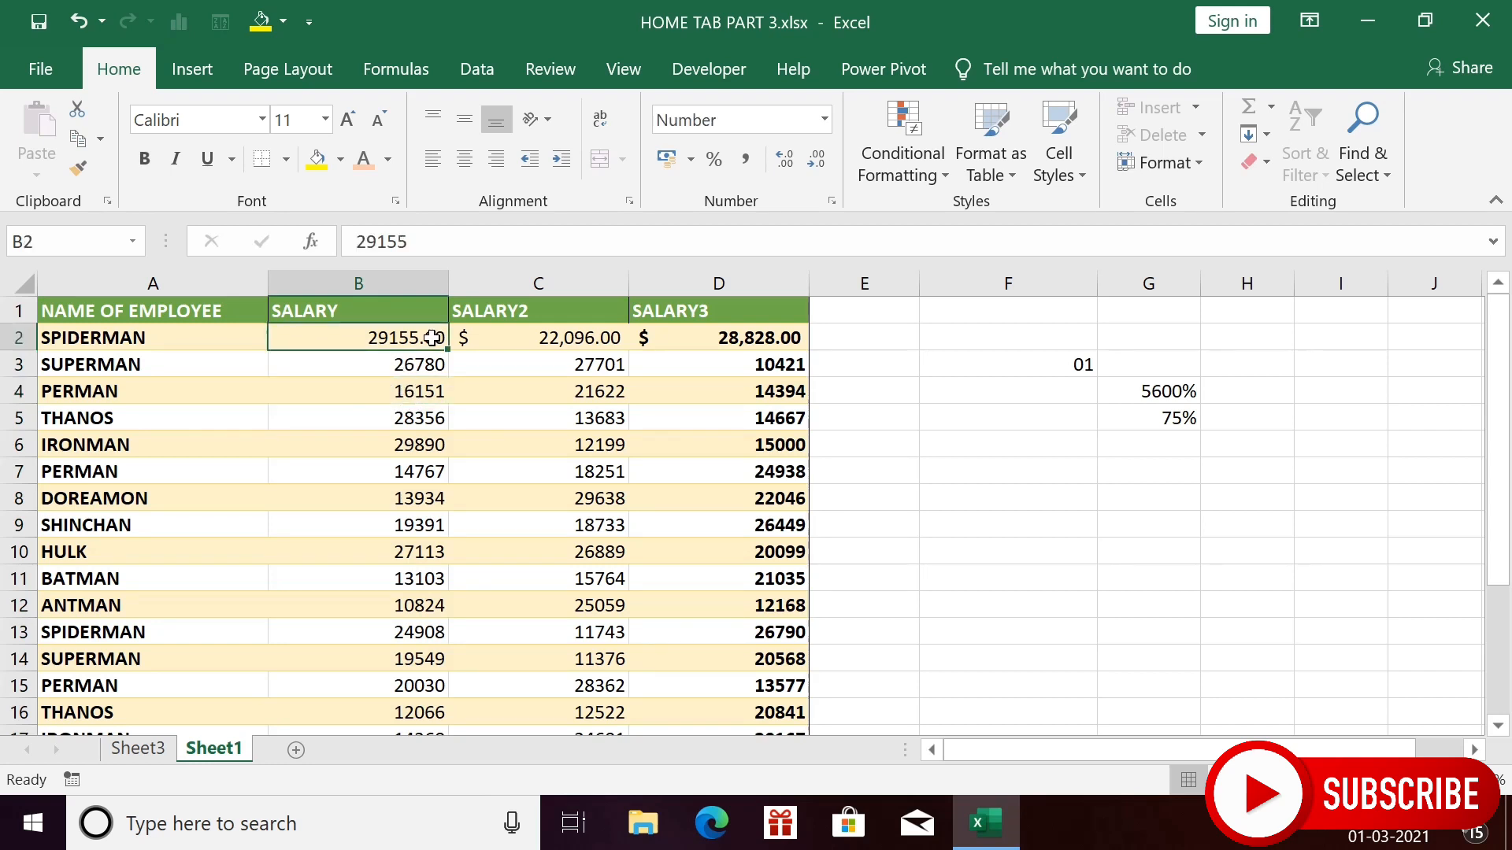
pyautogui.click(342, 159)
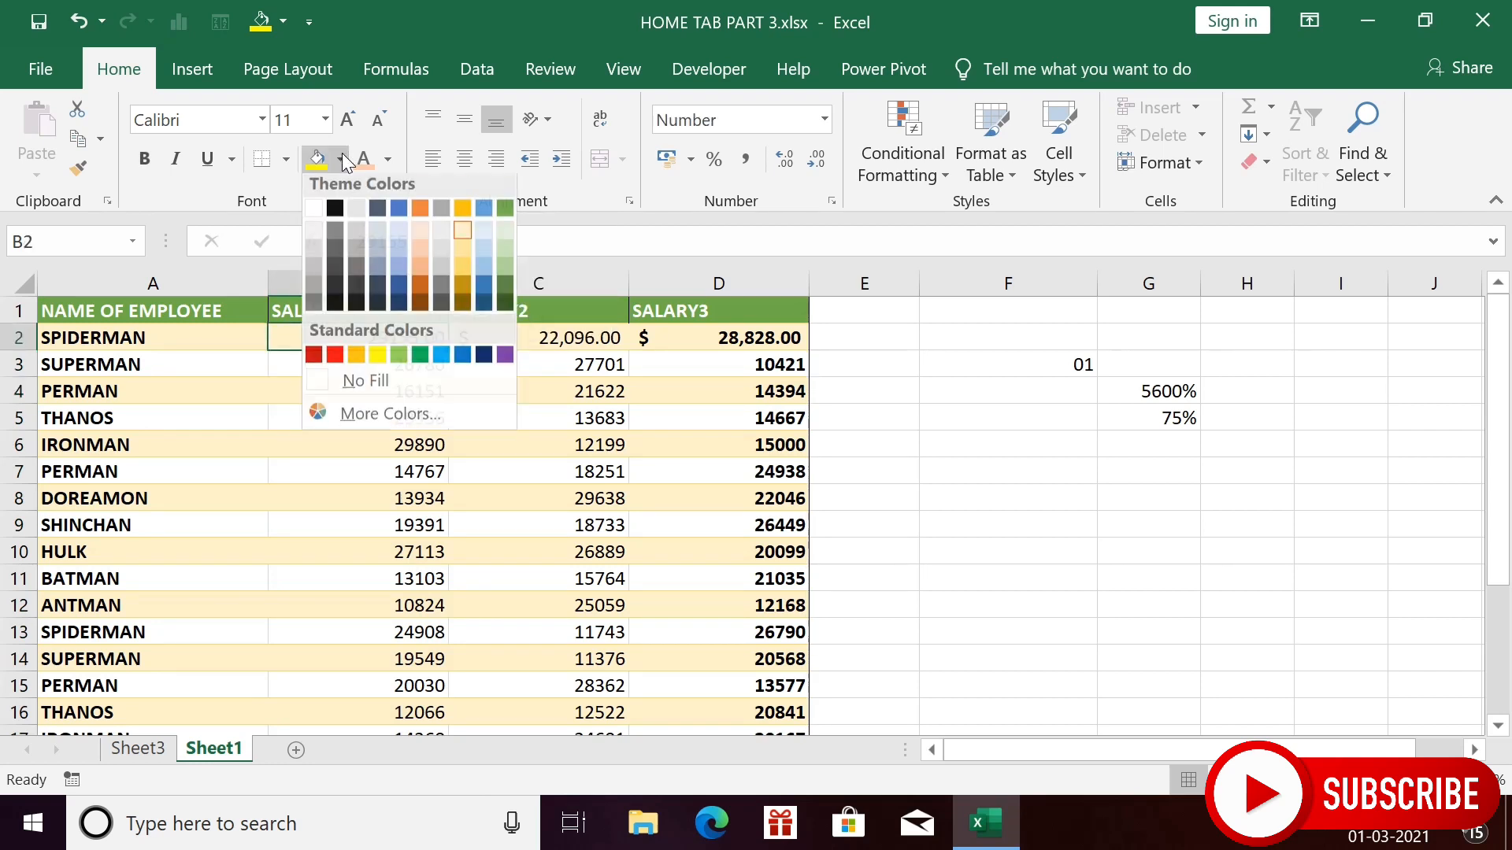
pyautogui.click(421, 216)
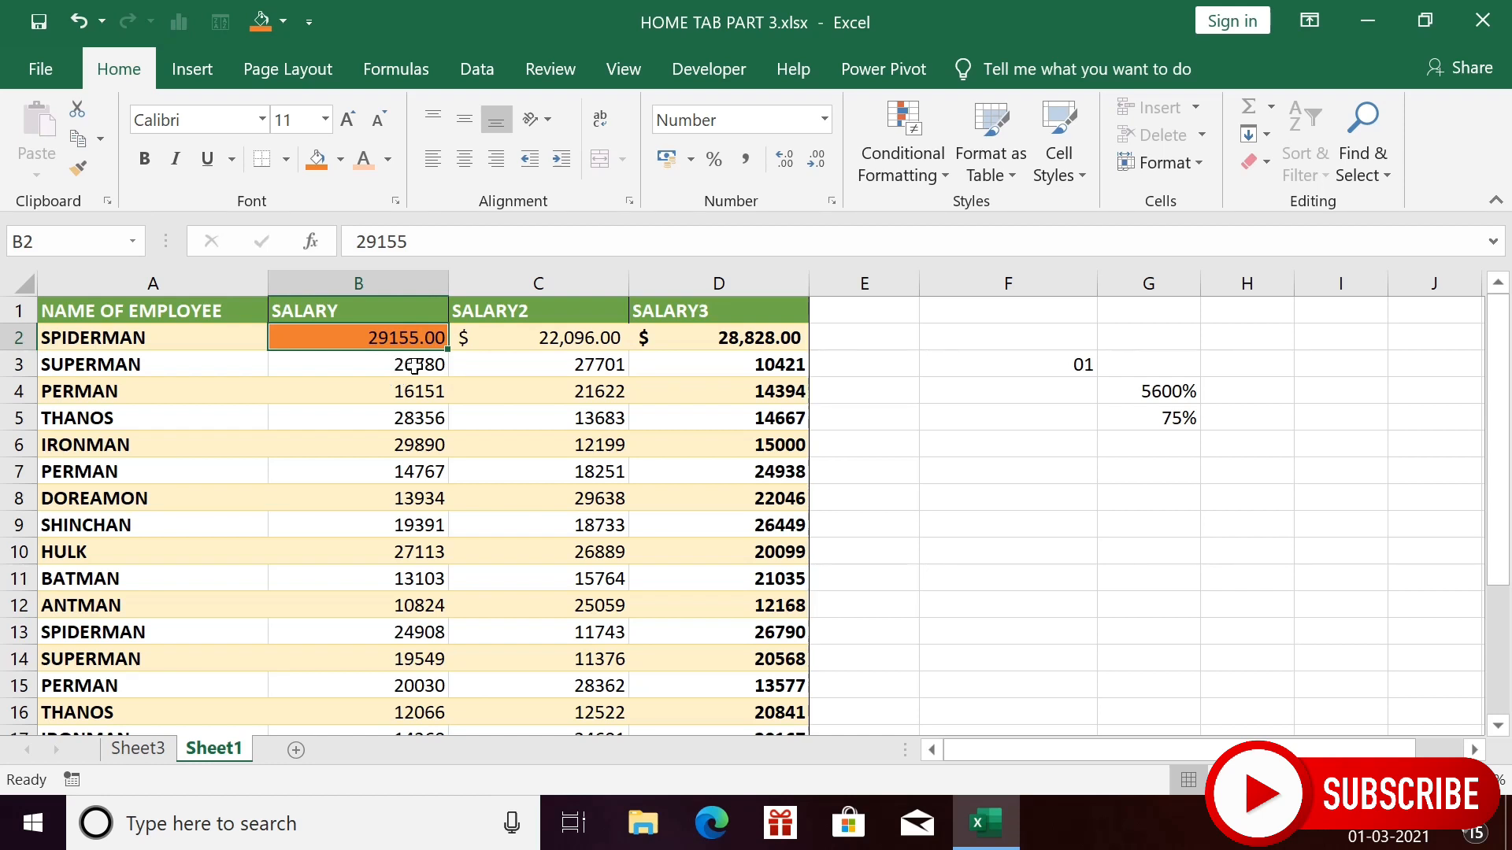
pyautogui.click(389, 160)
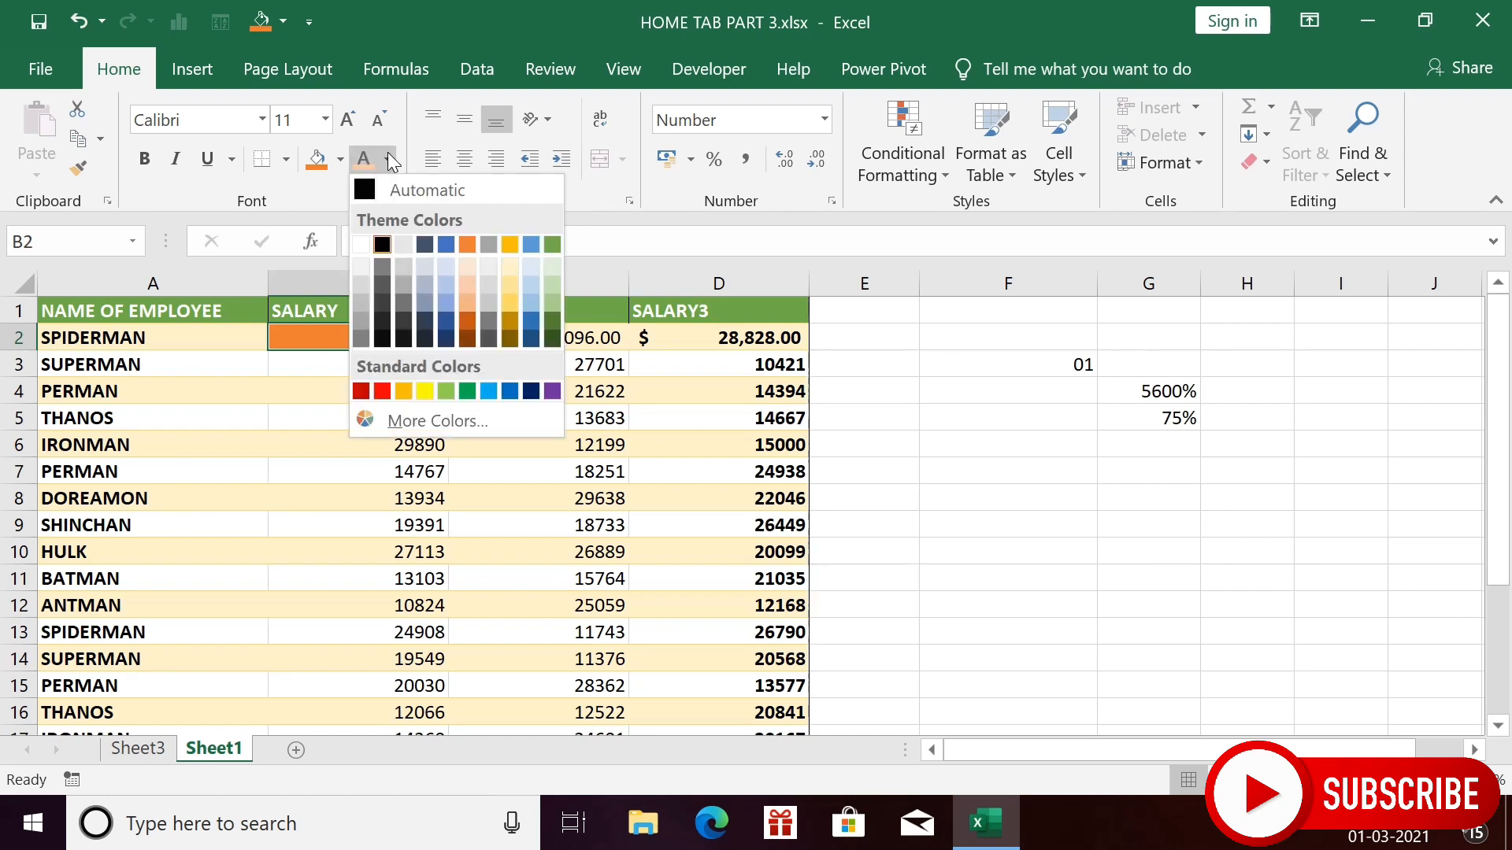
pyautogui.click(370, 246)
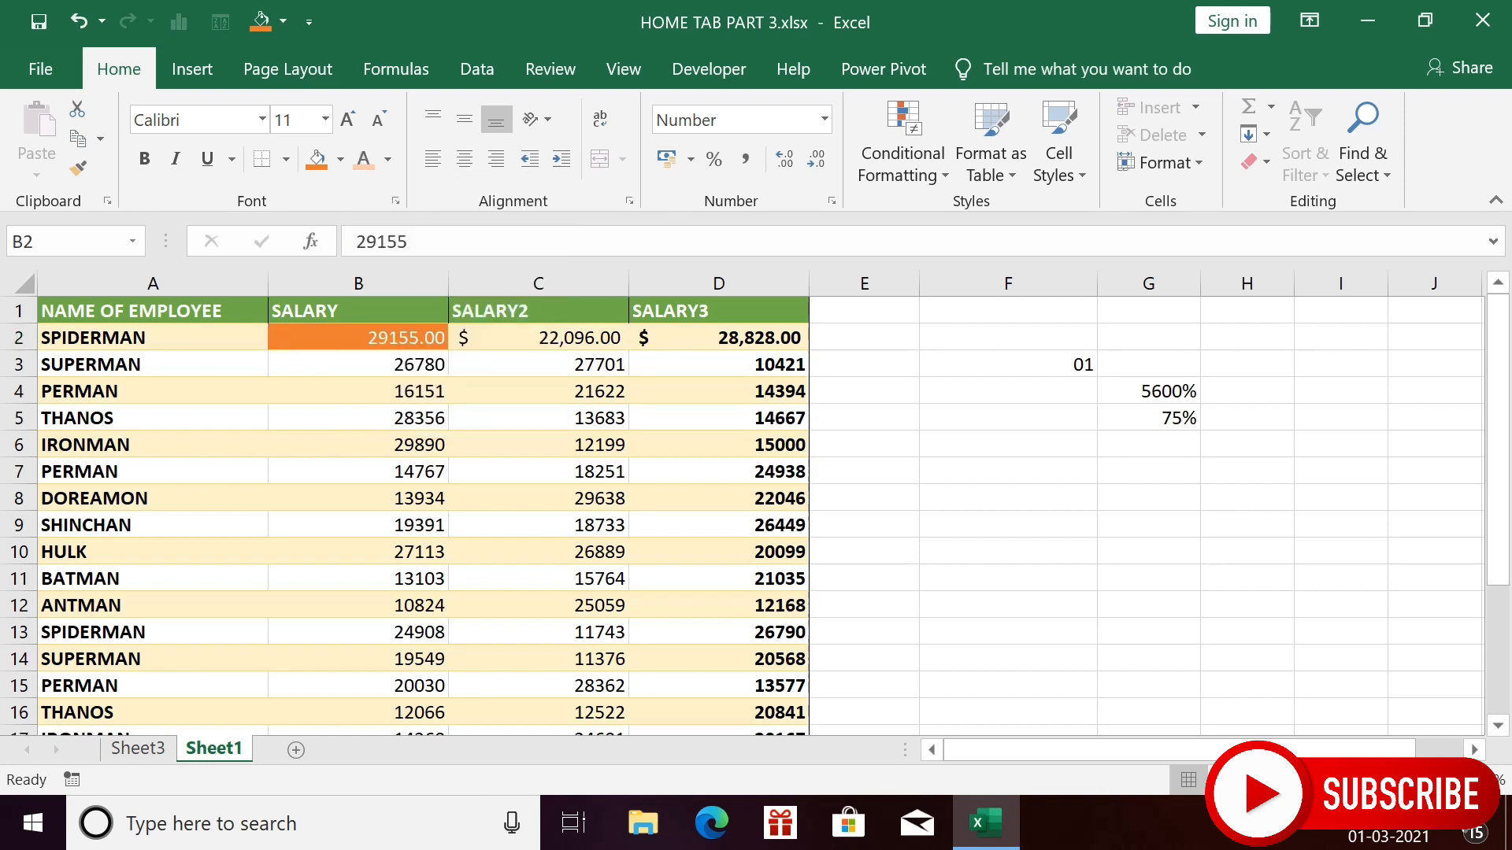
pyautogui.press('Down')
pyautogui.press('Down')
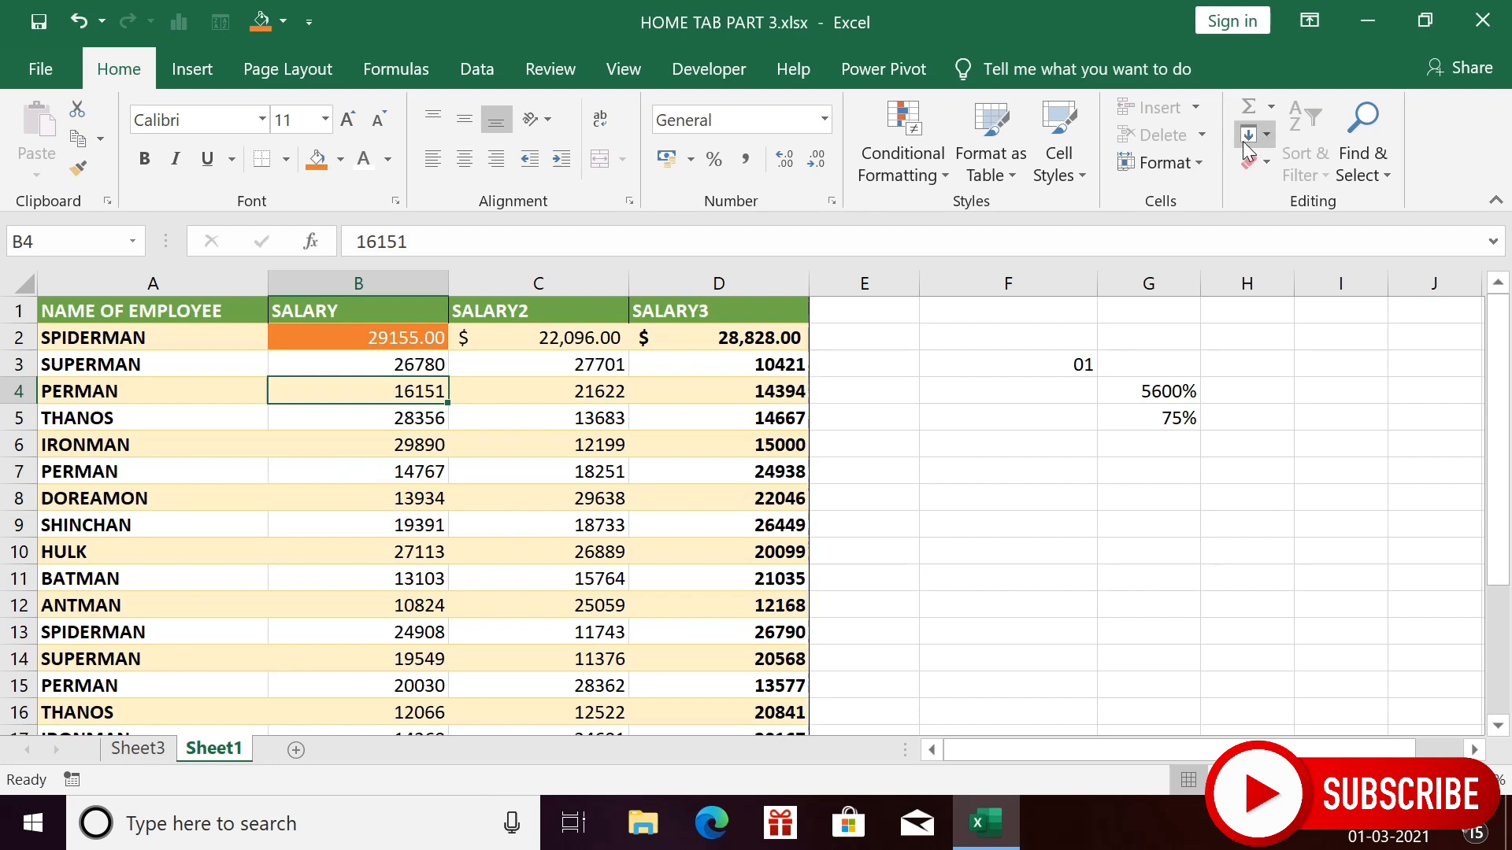
# - Unprotect Sheet1, then protect it again with a sheet password entered and confirmed
pyautogui.click(1194, 172)
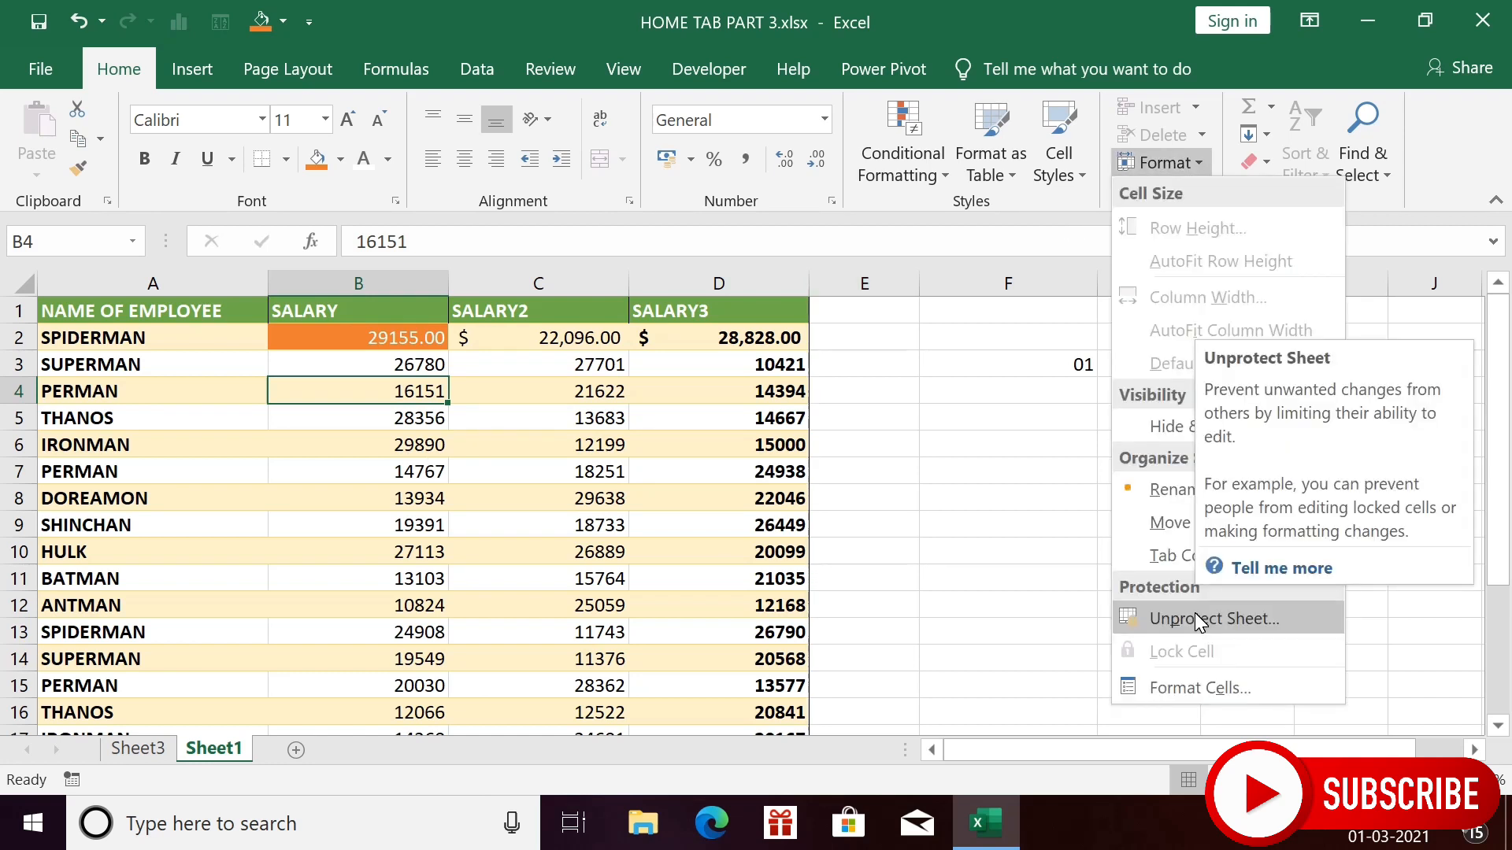
pyautogui.click(1199, 620)
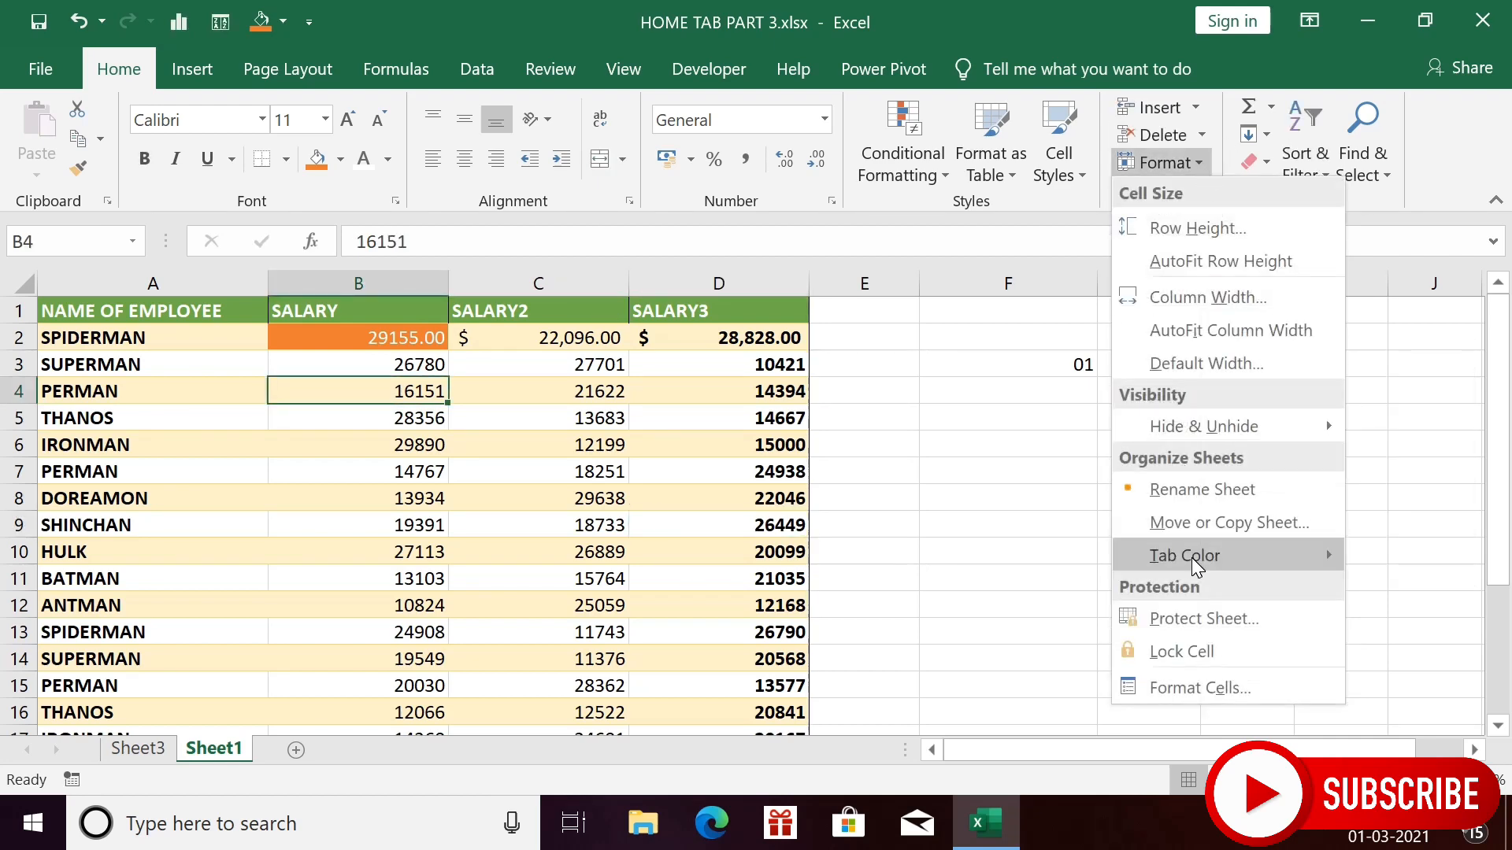
pyautogui.click(1194, 610)
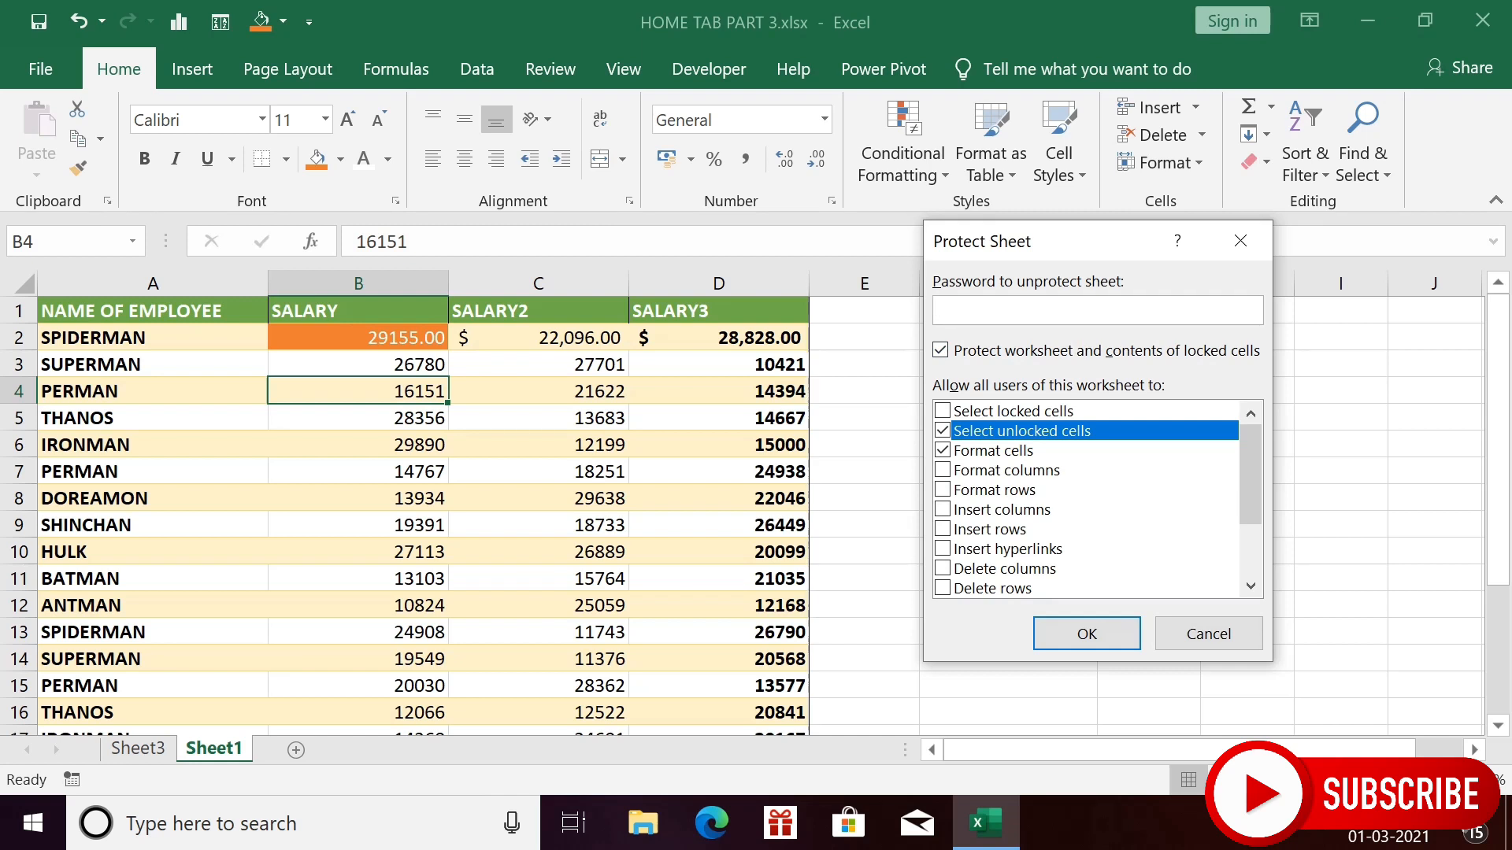
pyautogui.write('123')
pyautogui.click(1095, 641)
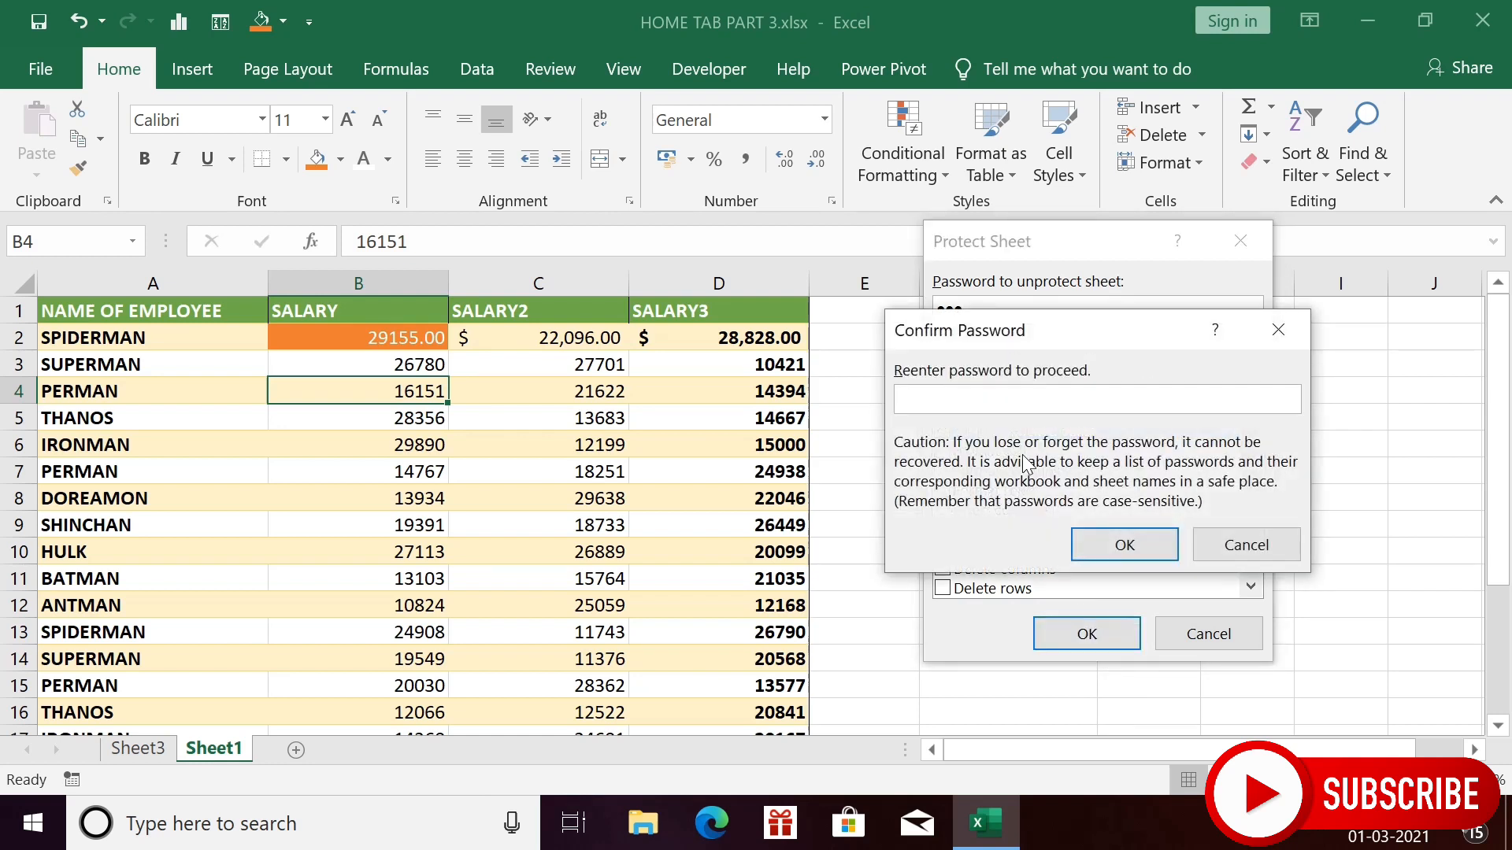
pyautogui.write('123')
pyautogui.click(1116, 544)
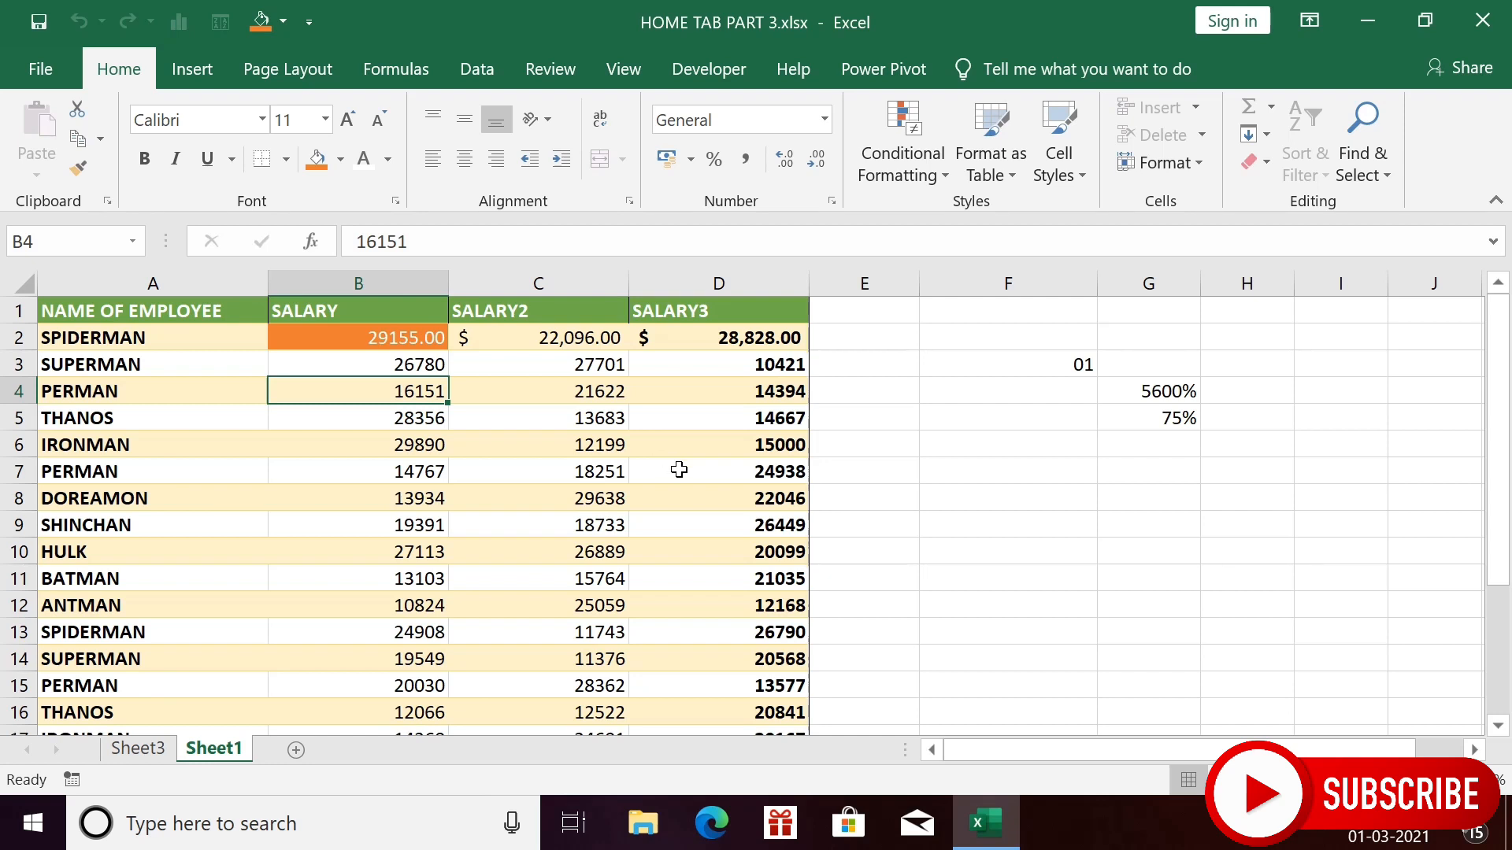
# - Remove the sheet protection by supplying the same sheet password
pyautogui.click(1201, 162)
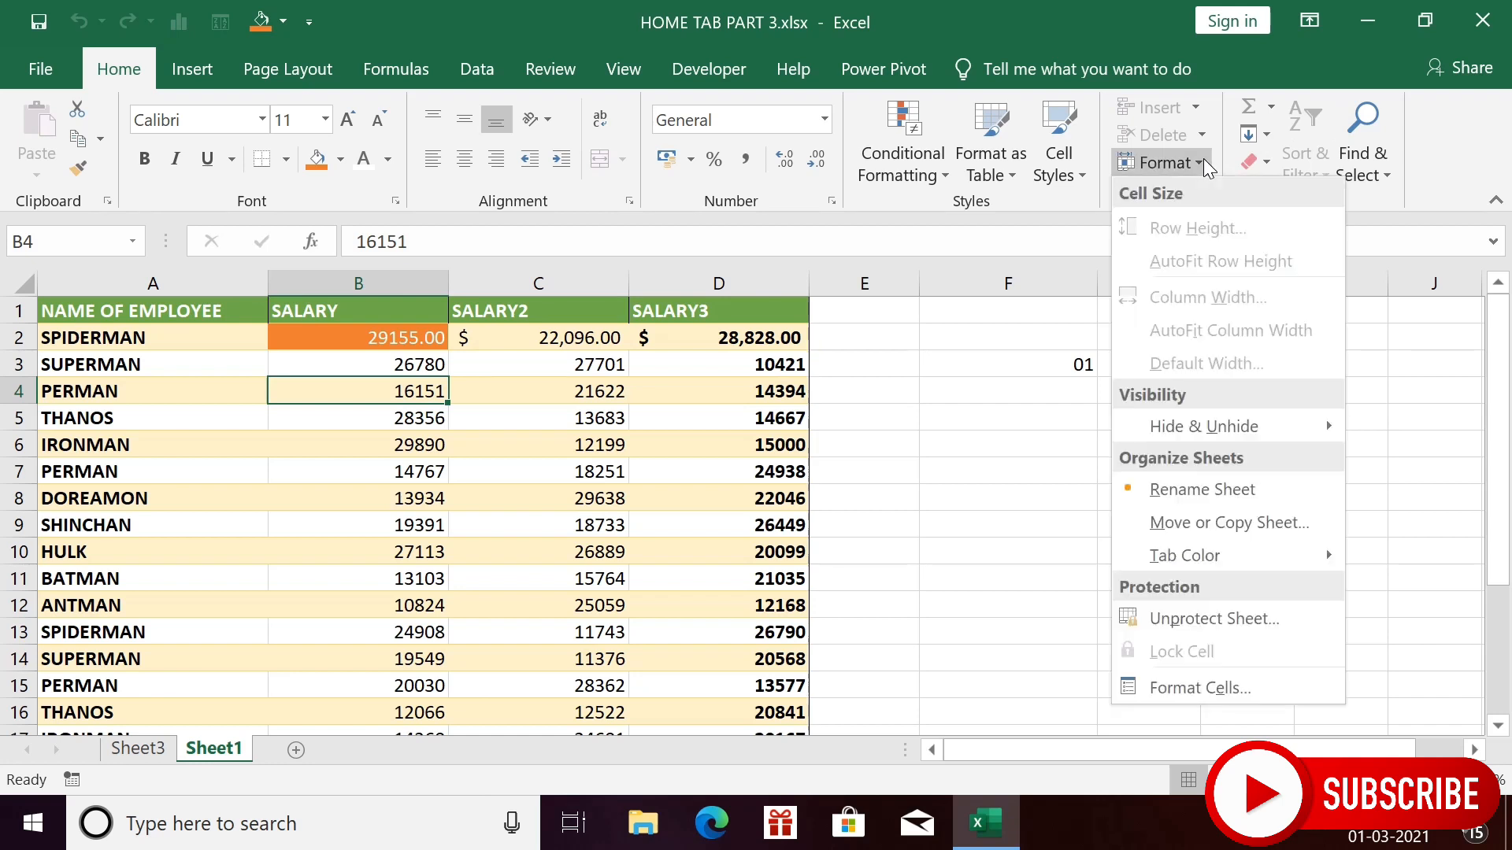
pyautogui.click(1226, 618)
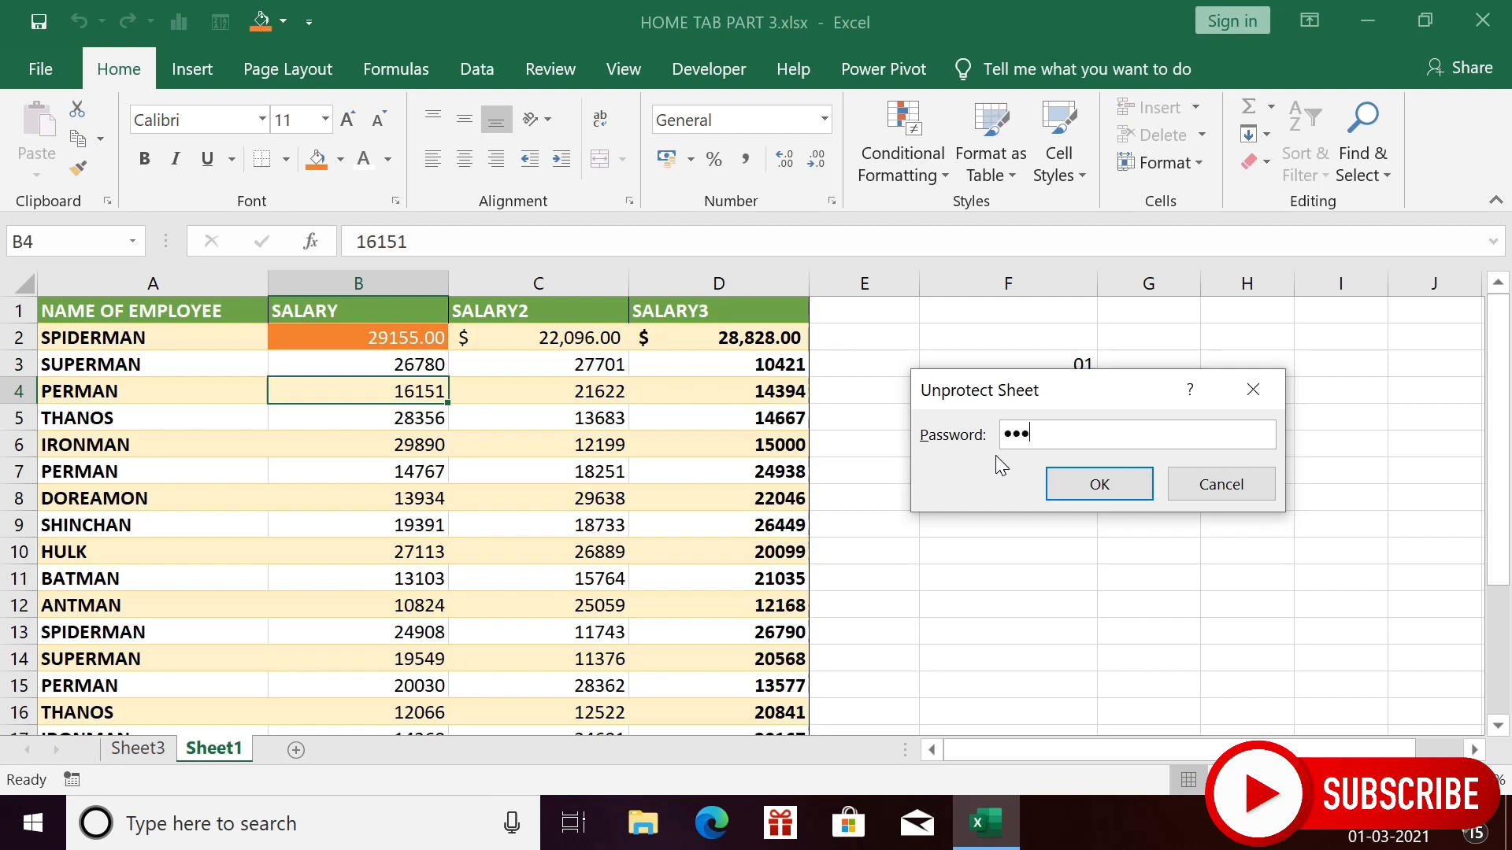
pyautogui.click(1094, 489)
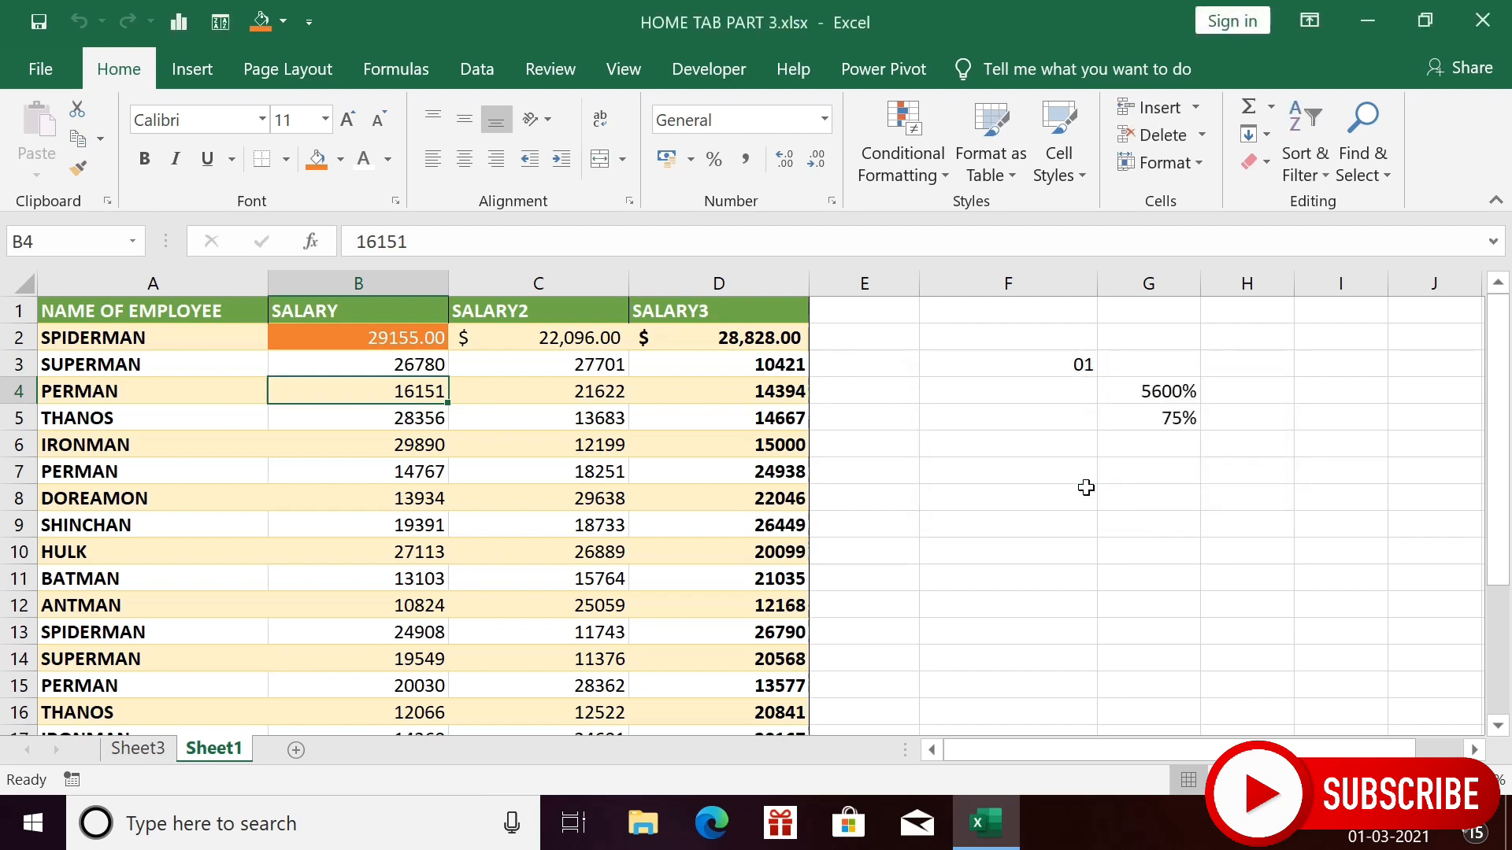
pyautogui.click(567, 494)
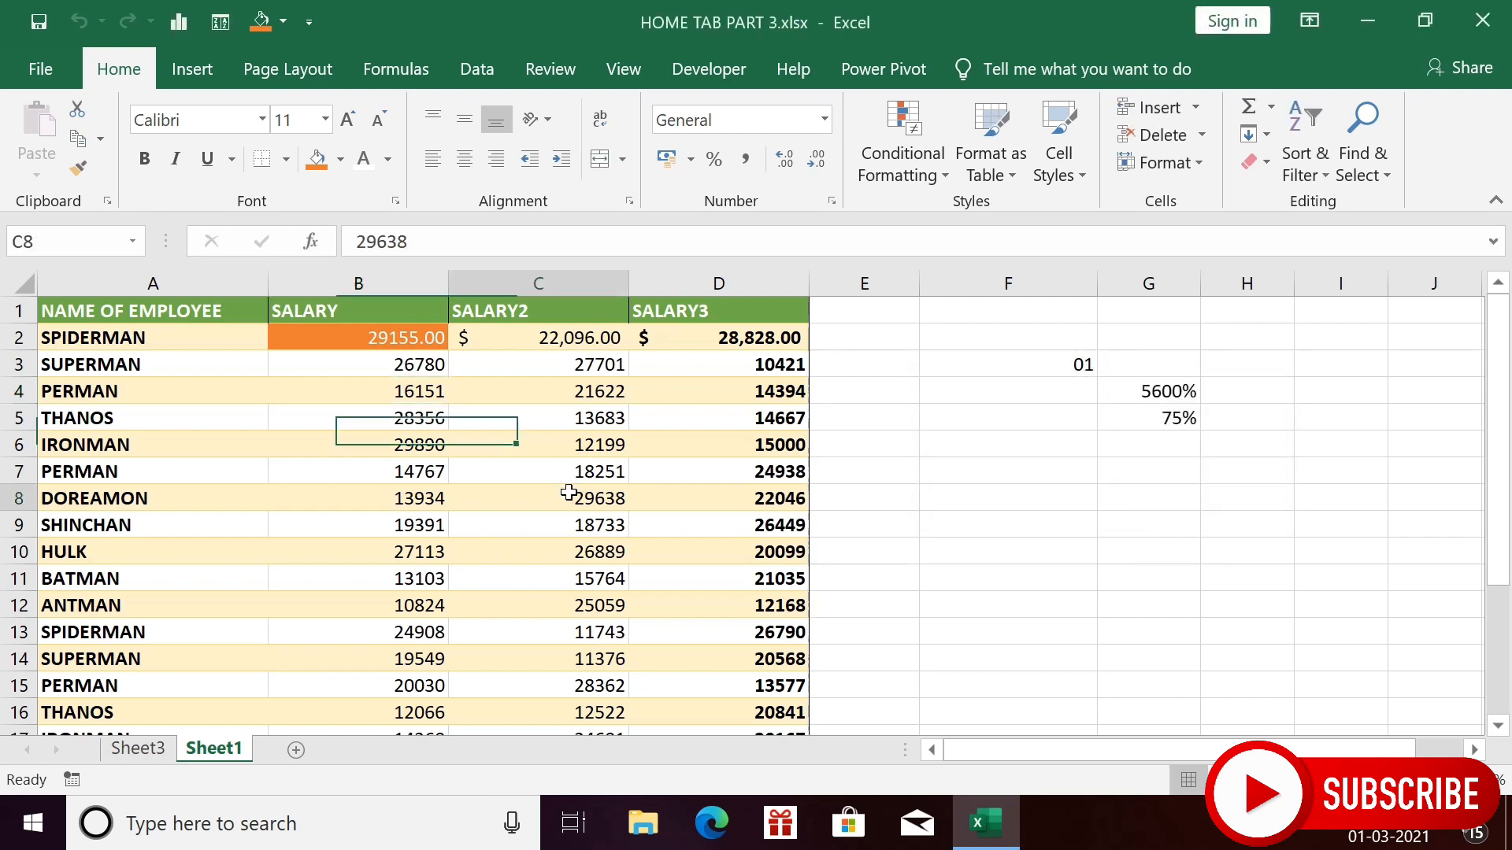
pyautogui.click(718, 477)
pyautogui.click(687, 422)
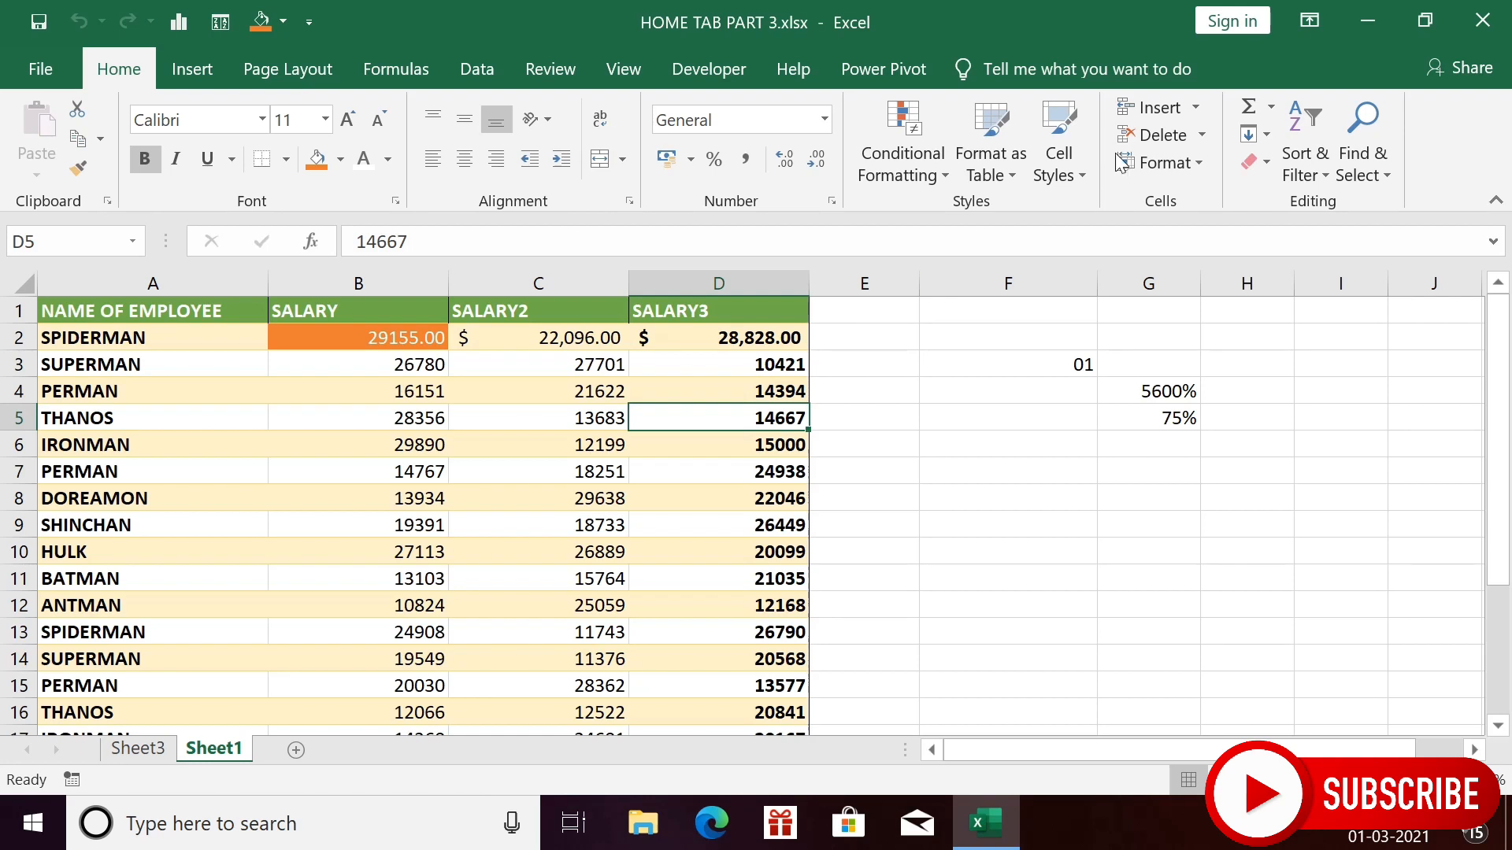
pyautogui.click(1198, 169)
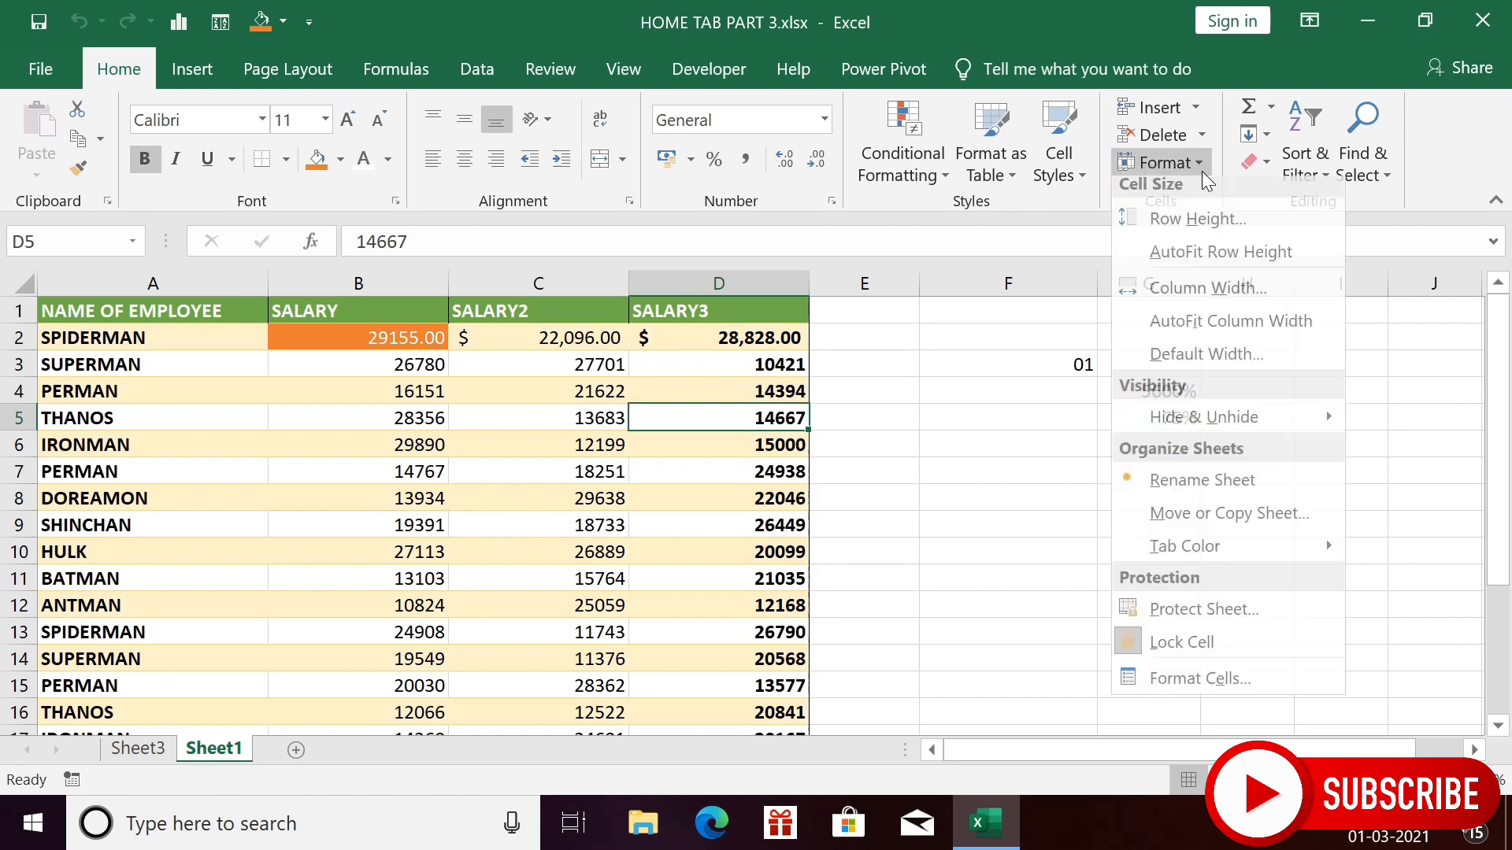
pyautogui.click(1187, 692)
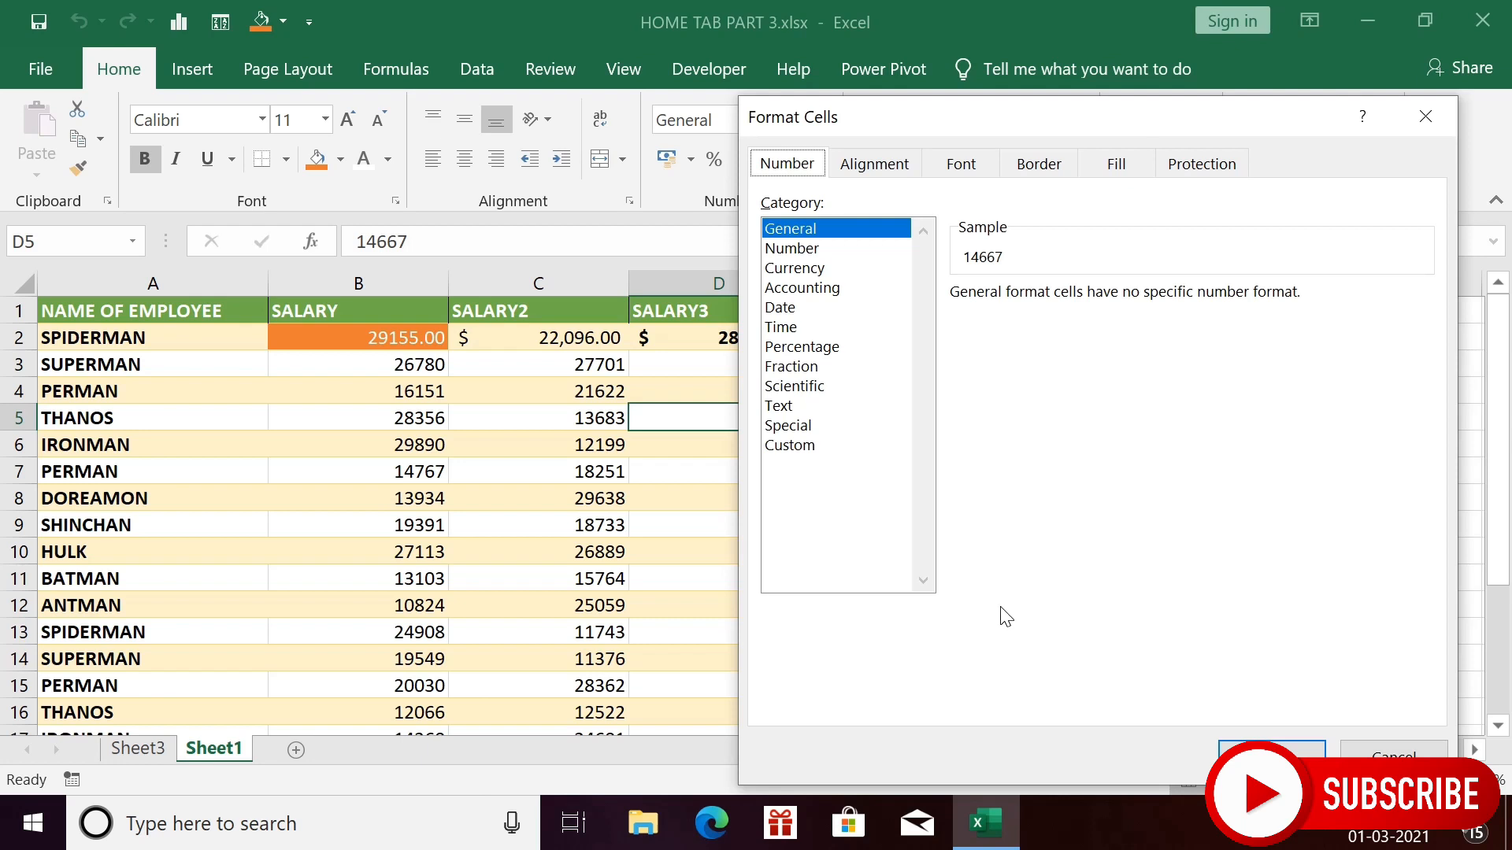
pyautogui.click(1425, 116)
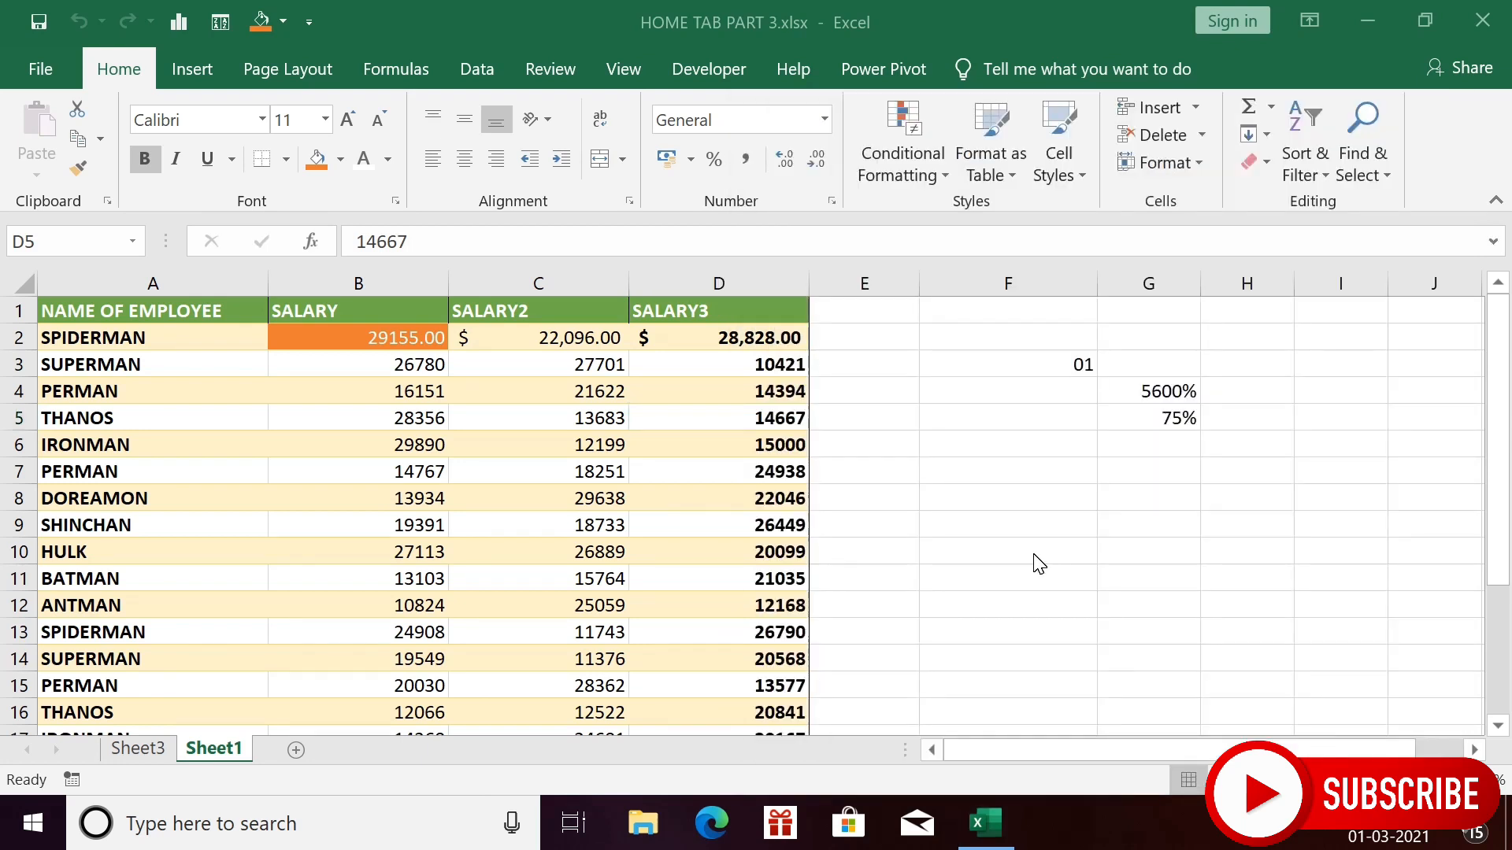